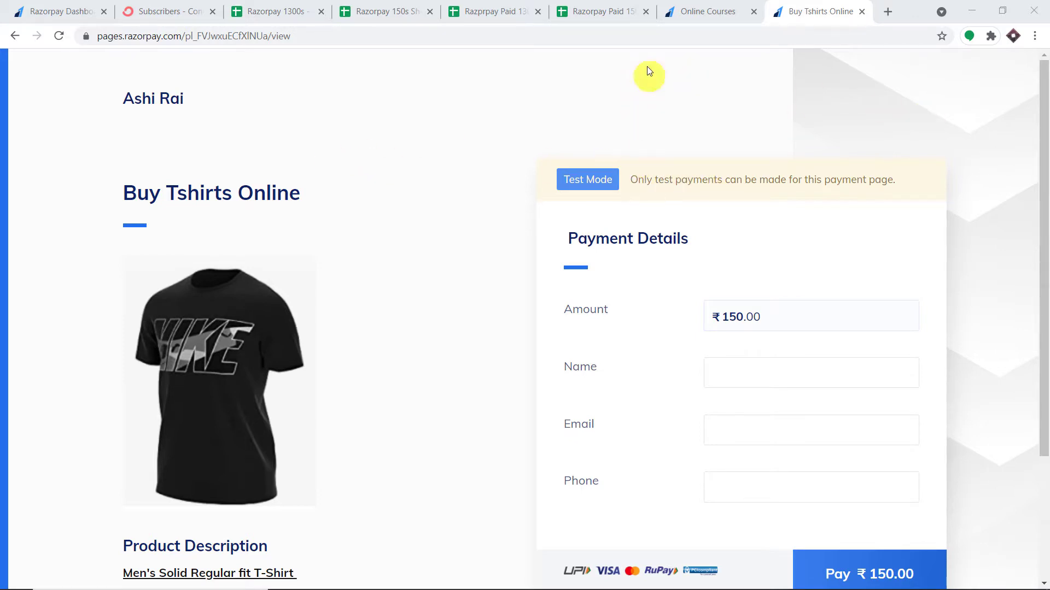
Review the Online Courses and T-shirt payment pages and the Razorpay 150s and 1300s sheets
click(731, 10)
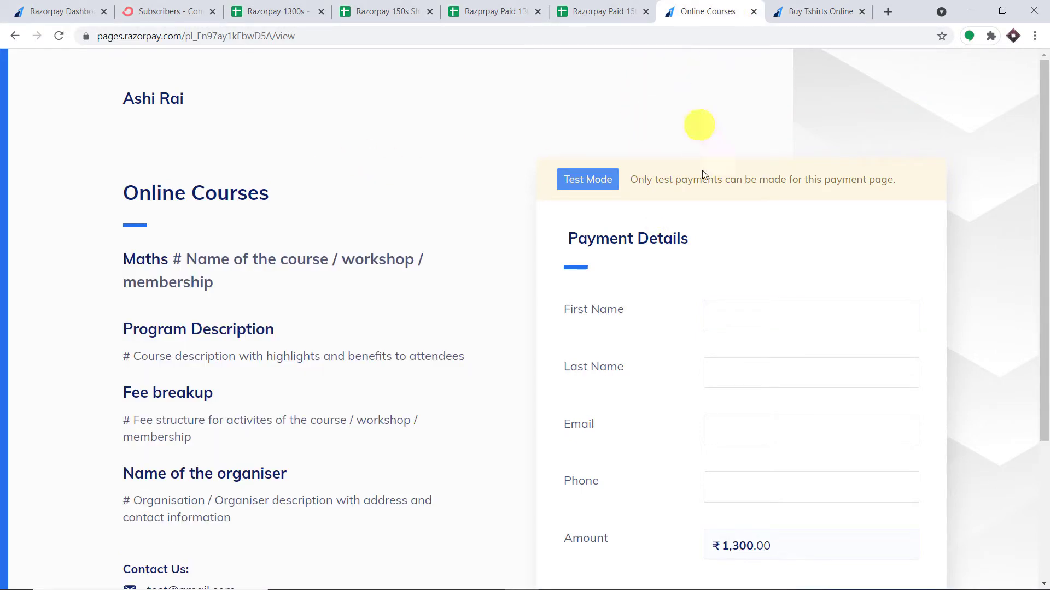
scroll(736, 200, down, 2)
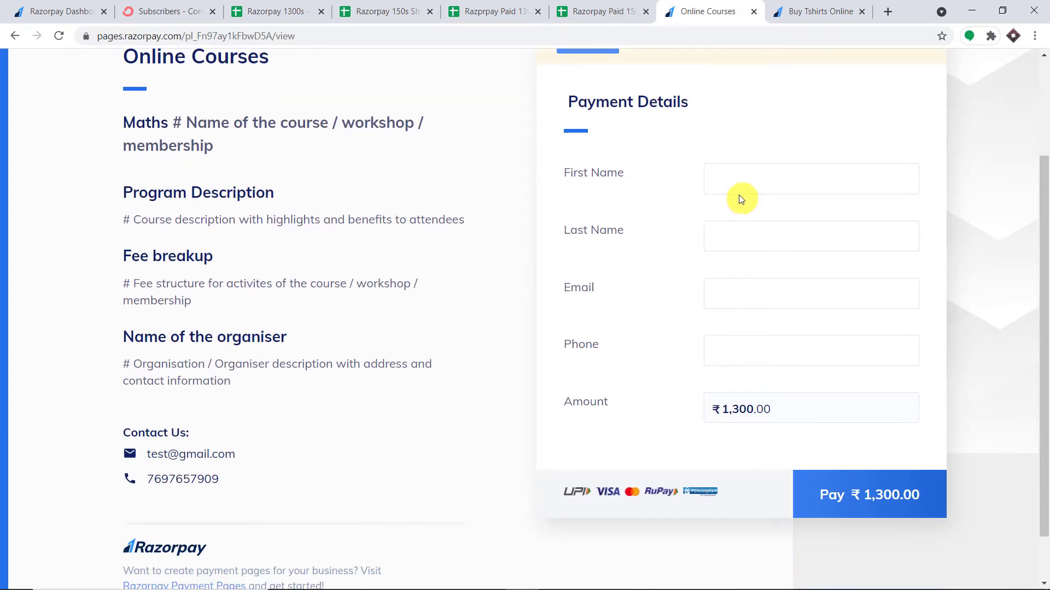
scroll(737, 189, up, 2)
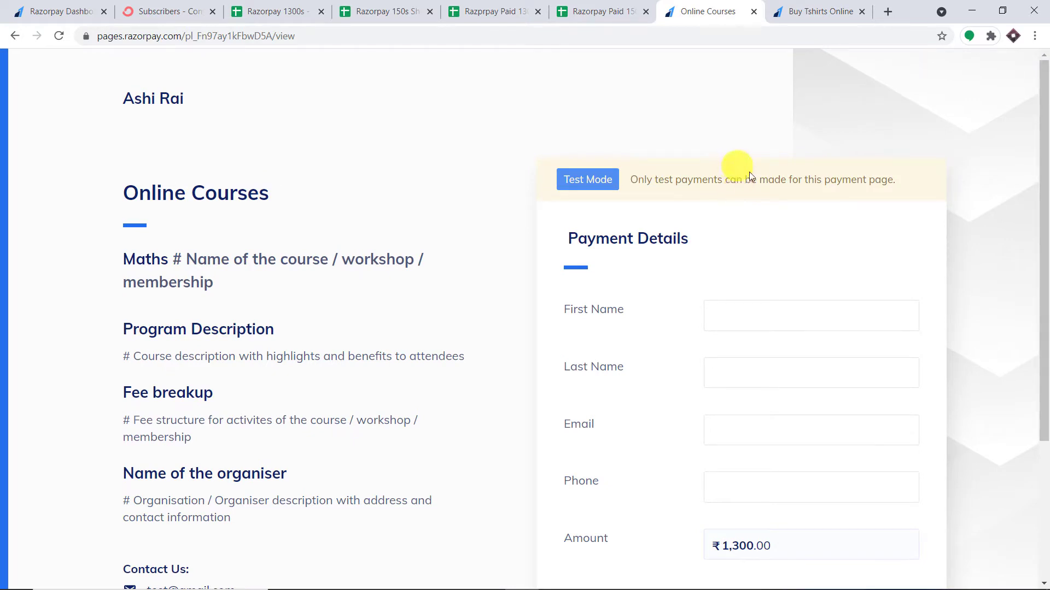
click(812, 11)
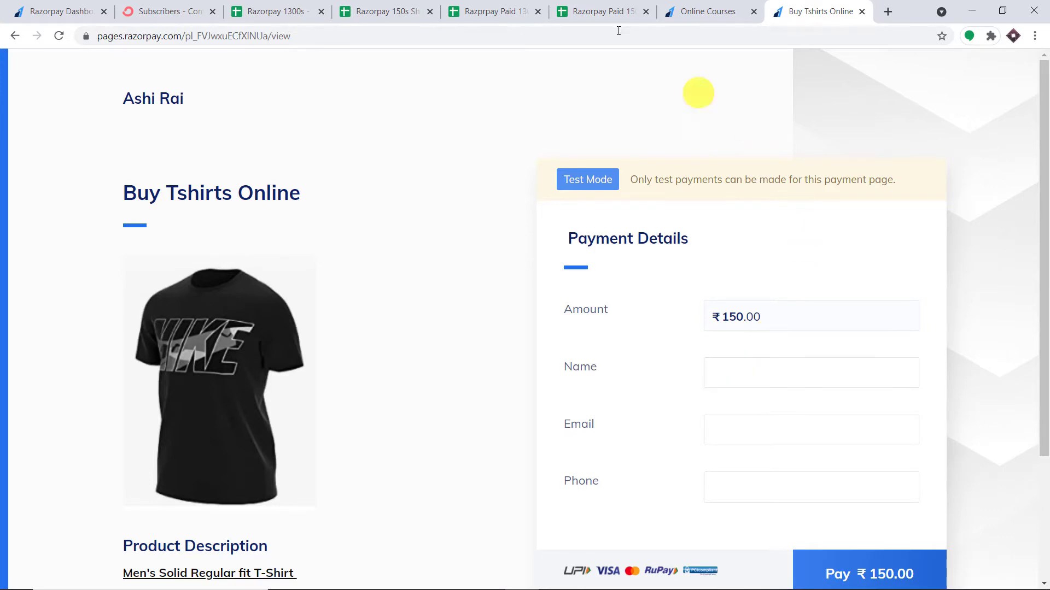
click(386, 10)
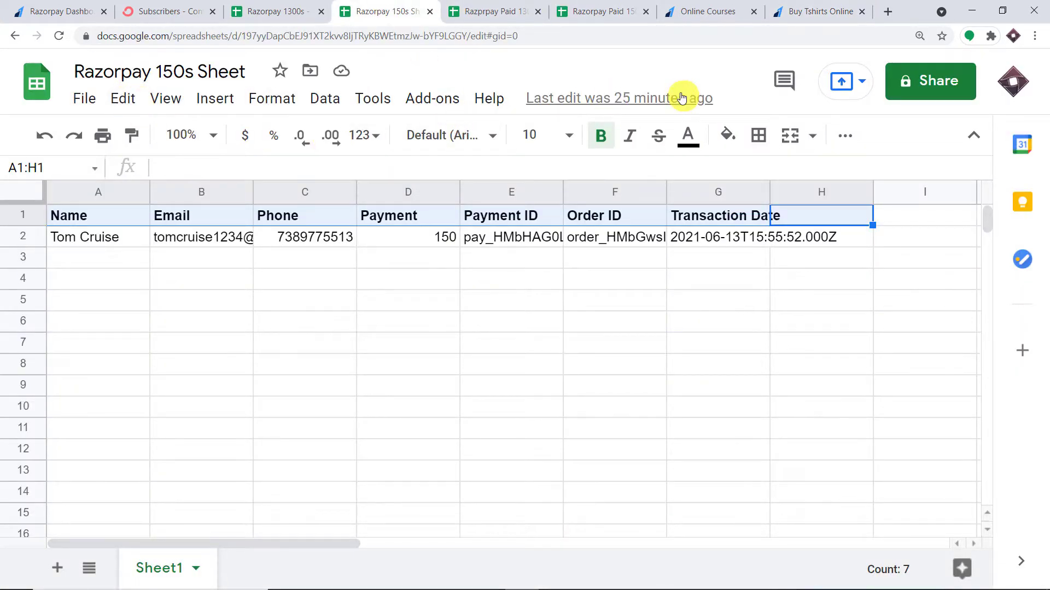
click(866, 6)
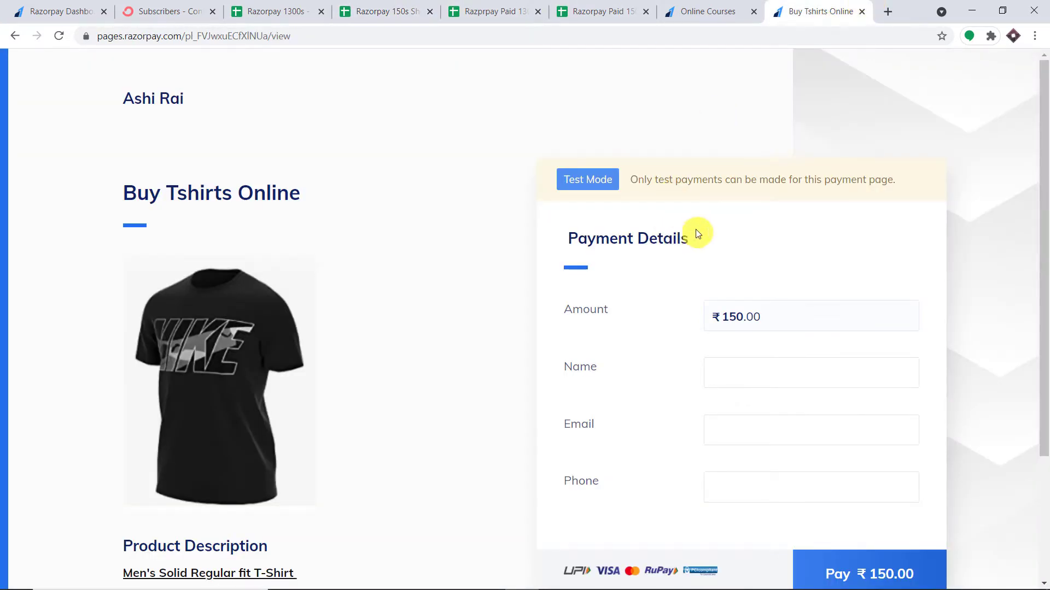
scroll(711, 241, down, 1)
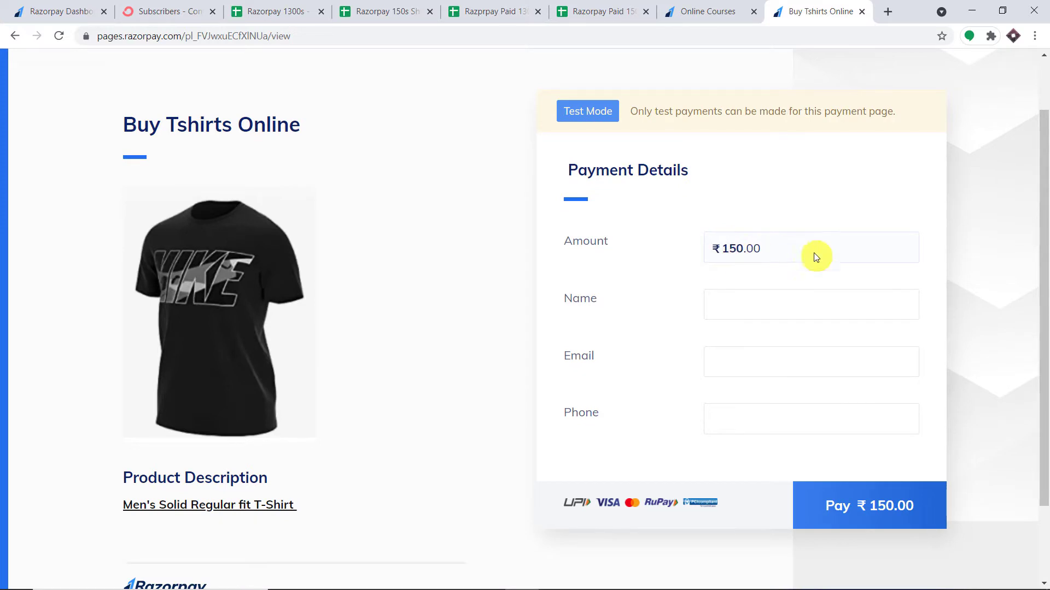
click(367, 4)
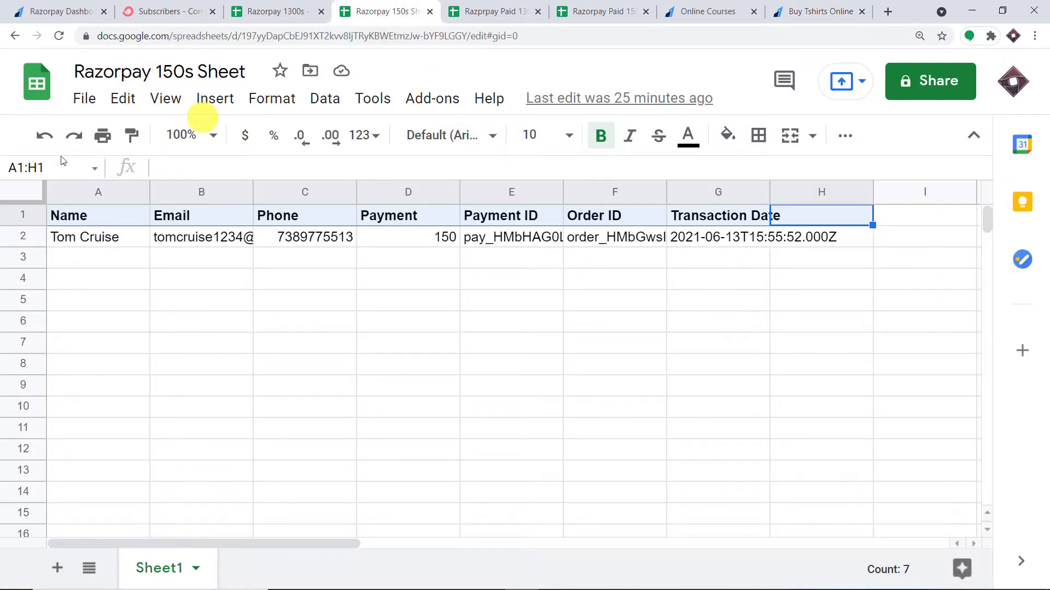
click(789, 5)
click(717, 6)
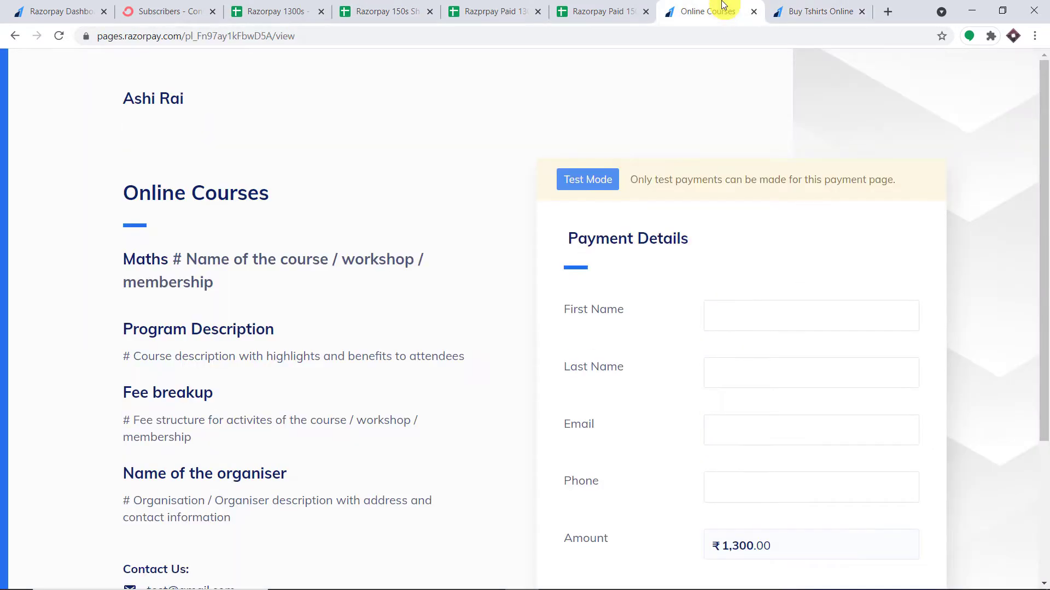
scroll(733, 246, down, 2)
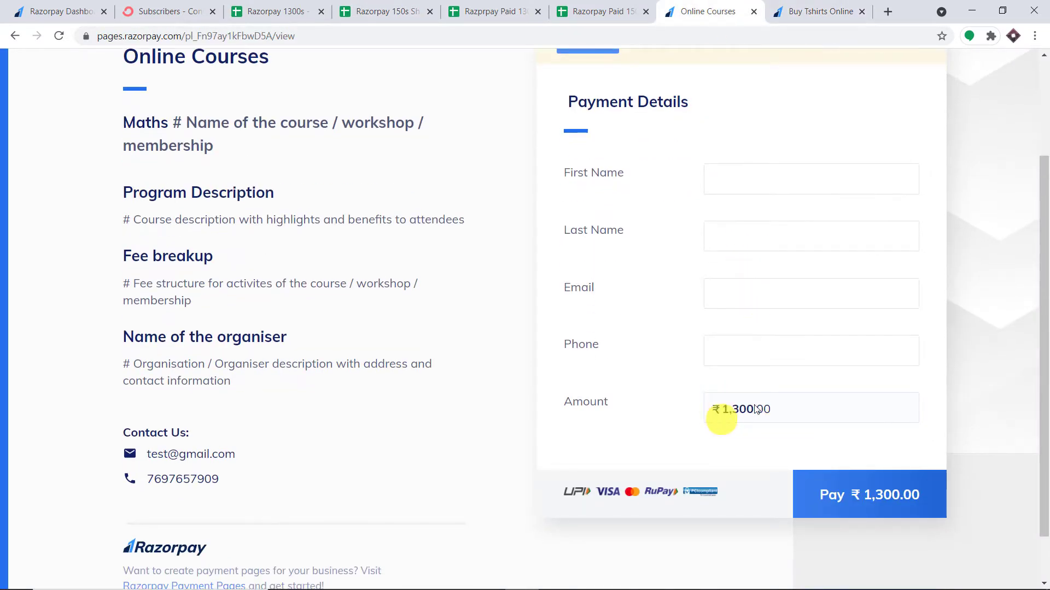
click(295, 8)
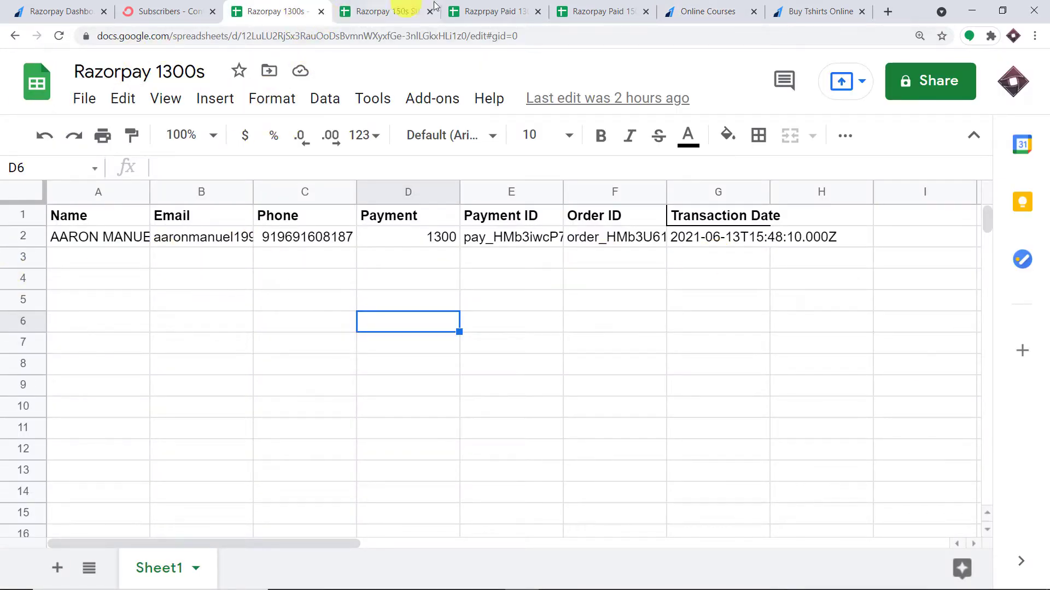
click(839, 10)
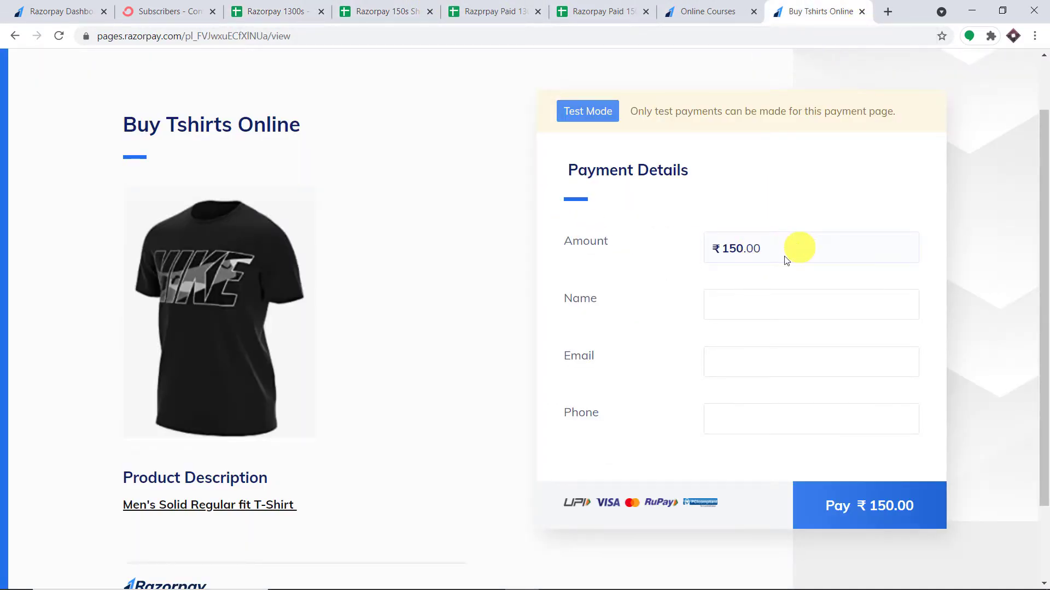
Autofill the buyer's name, email and phone and proceed to pay ₹150.00 for the T-shirt
click(733, 304)
click(757, 216)
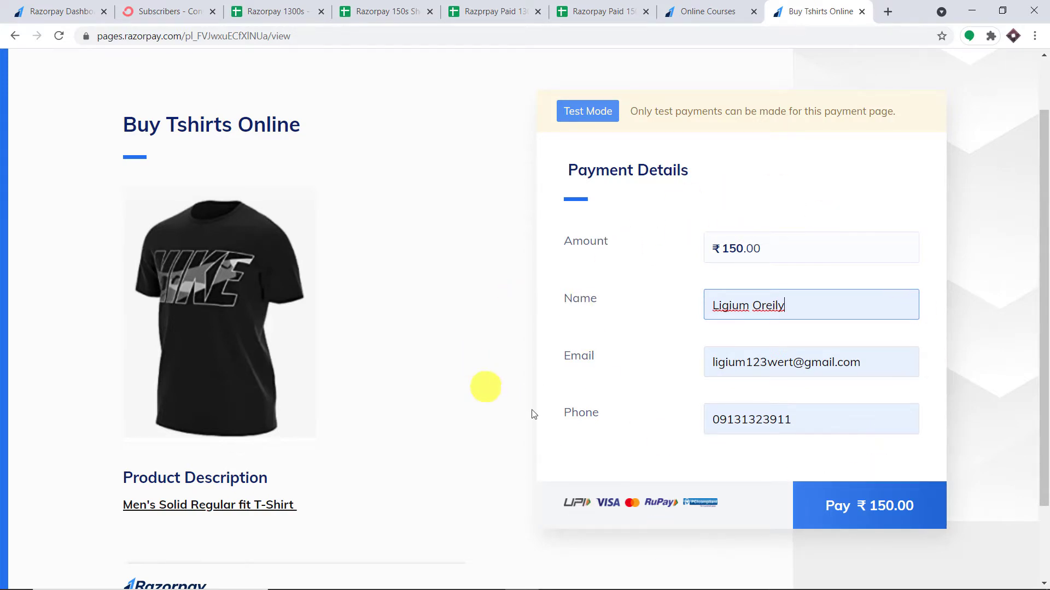
click(886, 510)
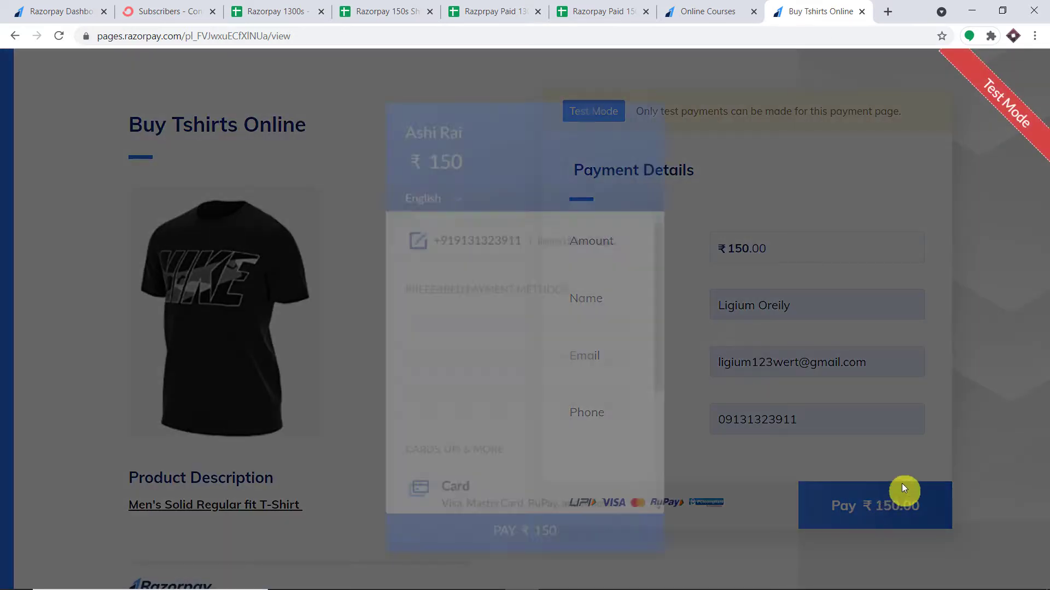
click(493, 344)
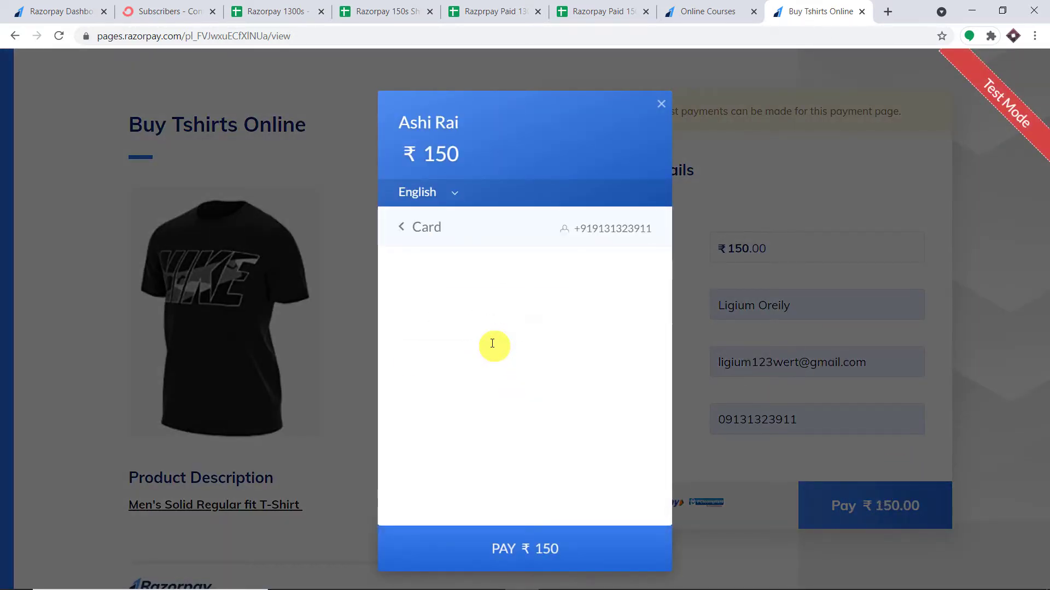
click(462, 284)
click(468, 316)
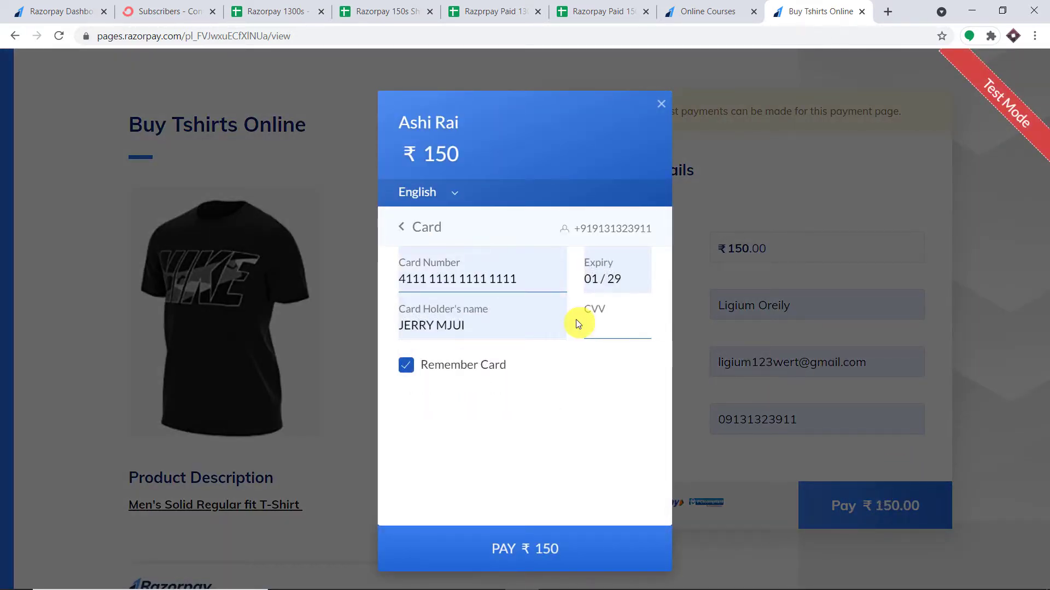
text(123)
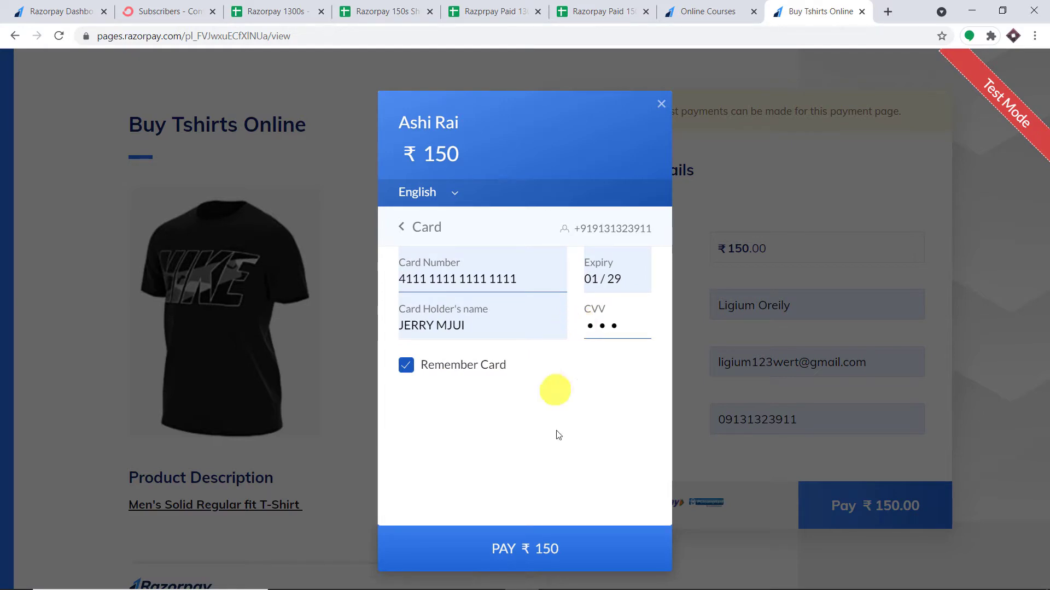
click(562, 548)
click(570, 452)
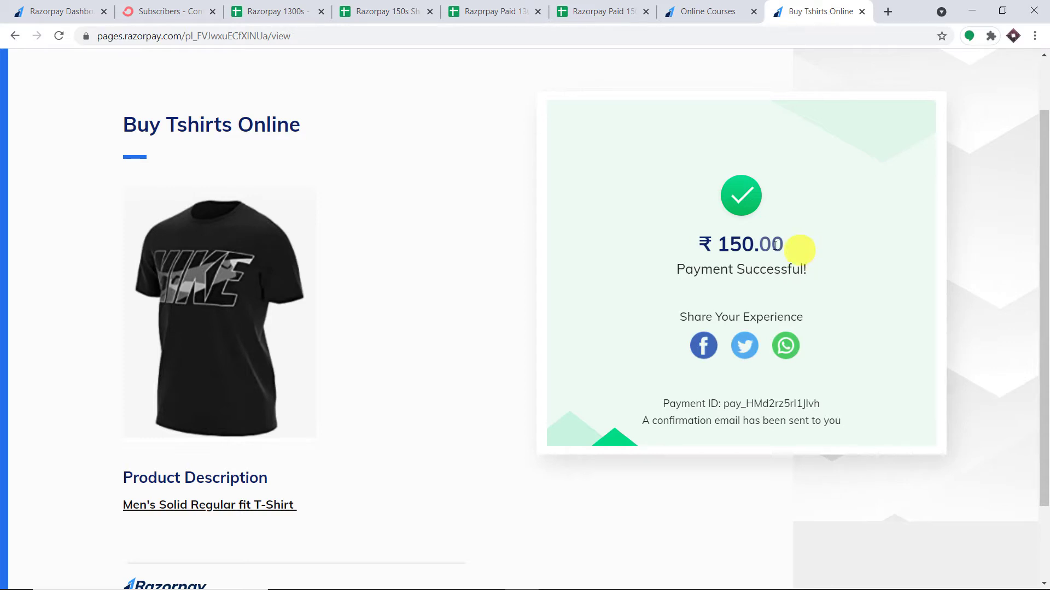
click(388, 22)
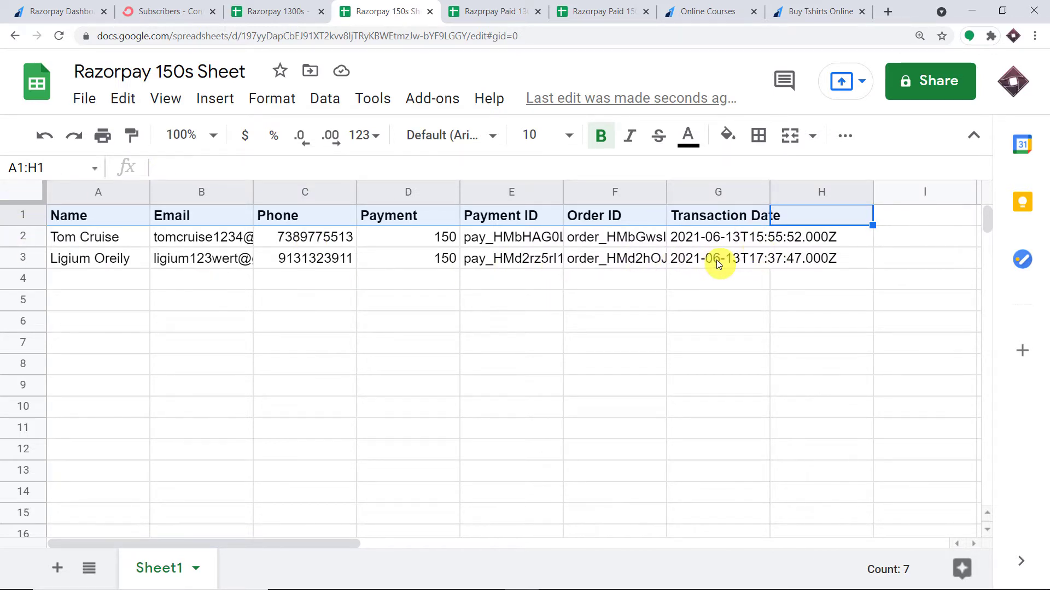
After checking the new 150 row, move to the ConvertKit Subscribers tab
click(201, 9)
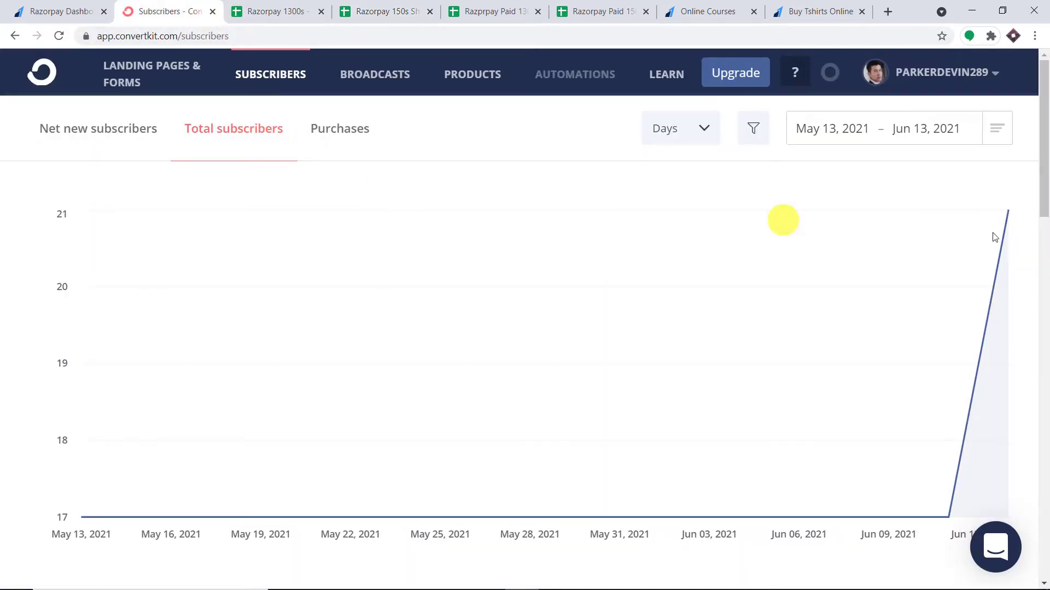
Reload ConvertKit's Confirmed Subscribers list to show the new buyer, bringing the total to 22
scroll(1044, 251, down, 6)
scroll(1044, 265, down, 4)
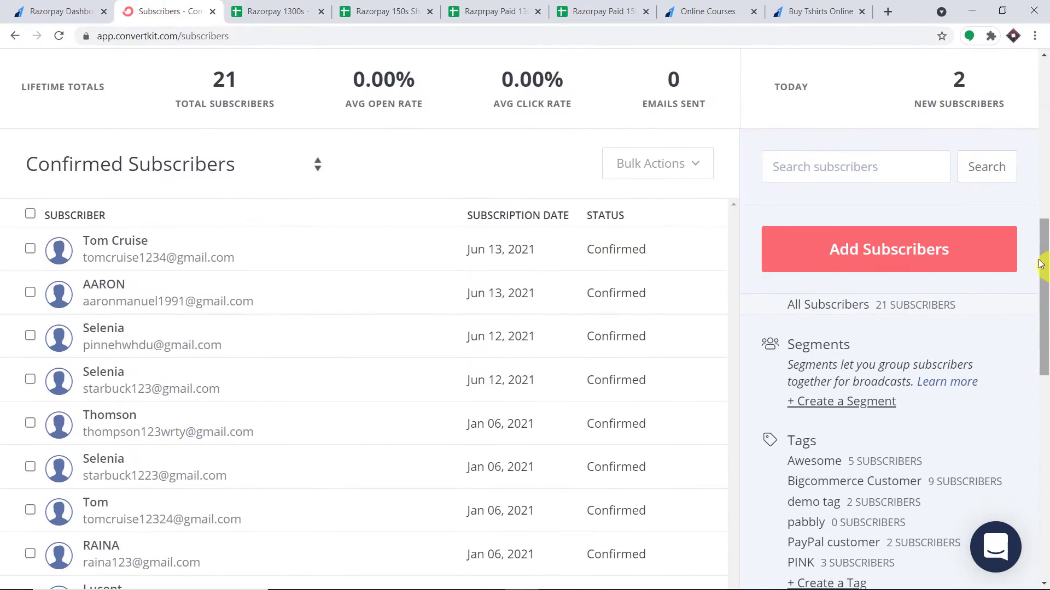
click(59, 36)
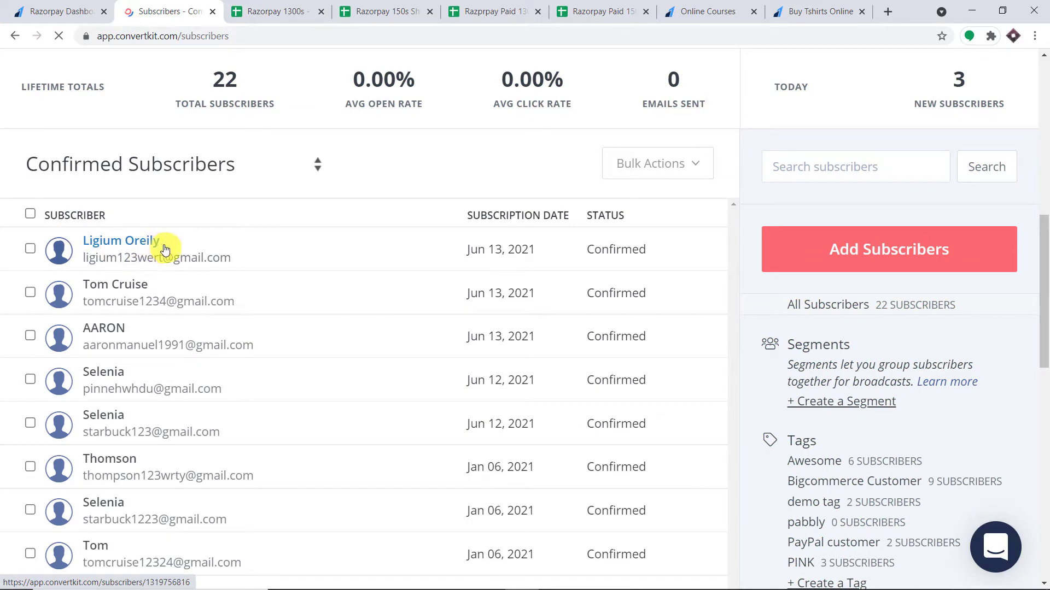
click(727, 11)
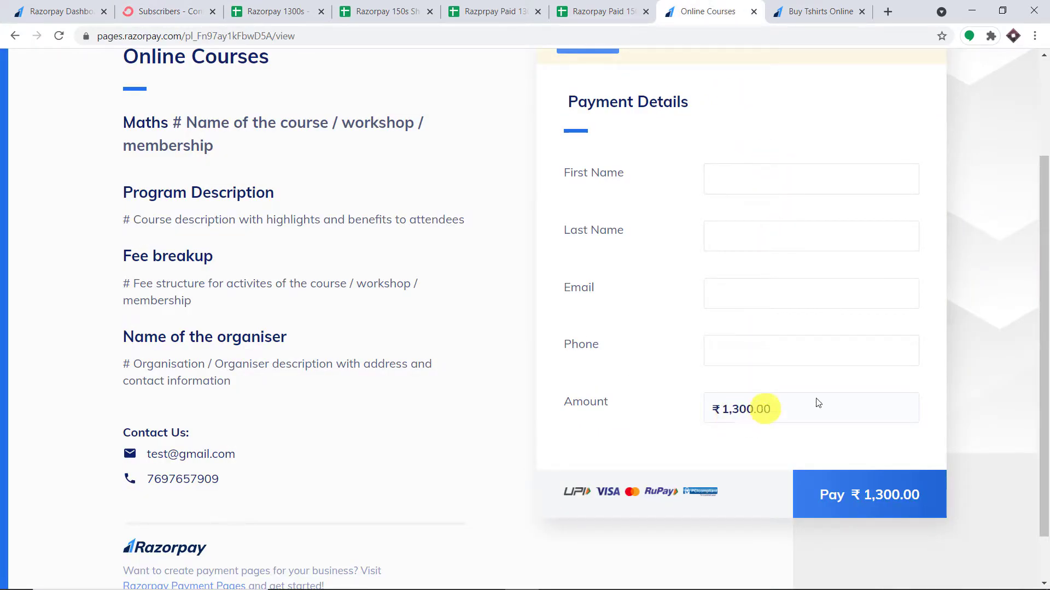
Autofill the buyer's details and start the ₹1,300 Online Courses checkout paying by card
click(711, 180)
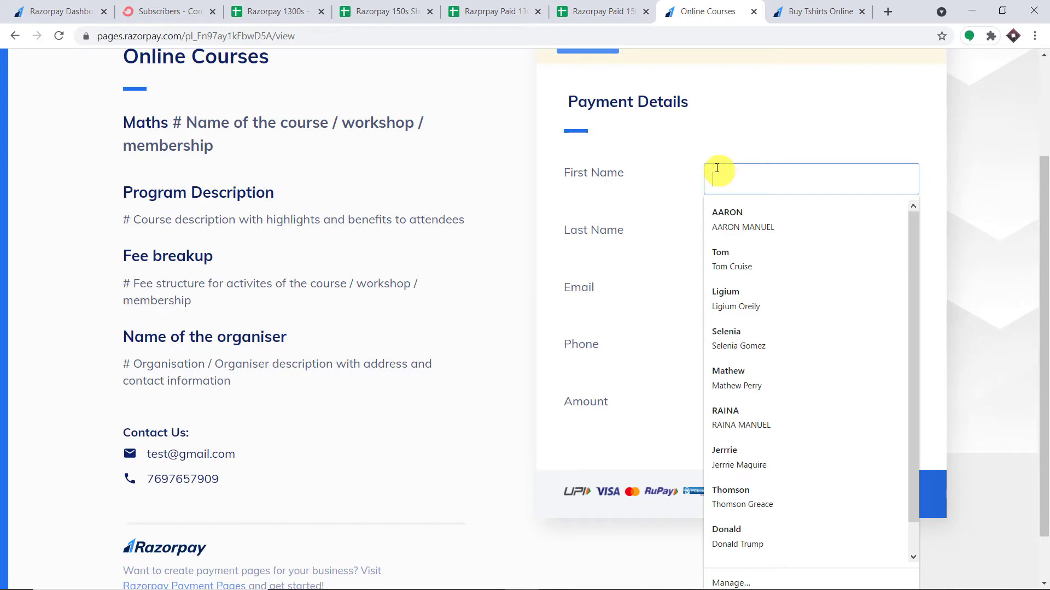
click(750, 340)
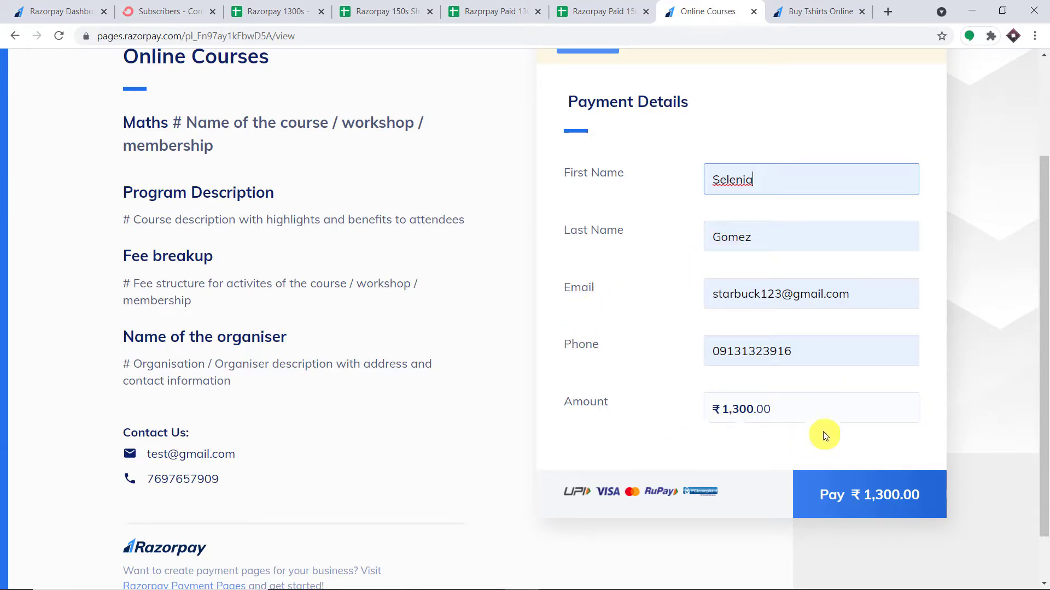
click(869, 494)
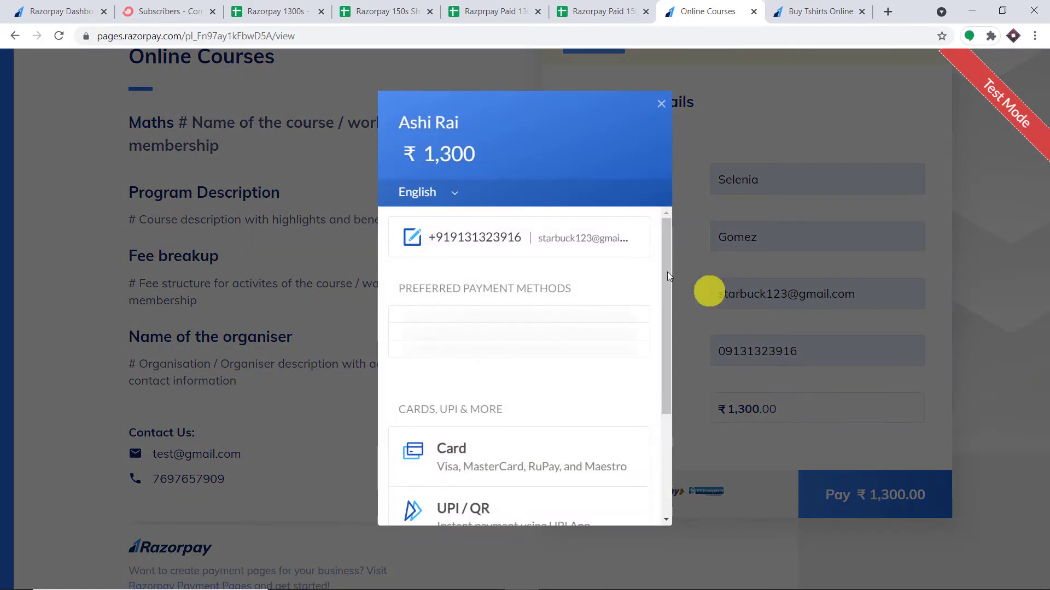
click(478, 335)
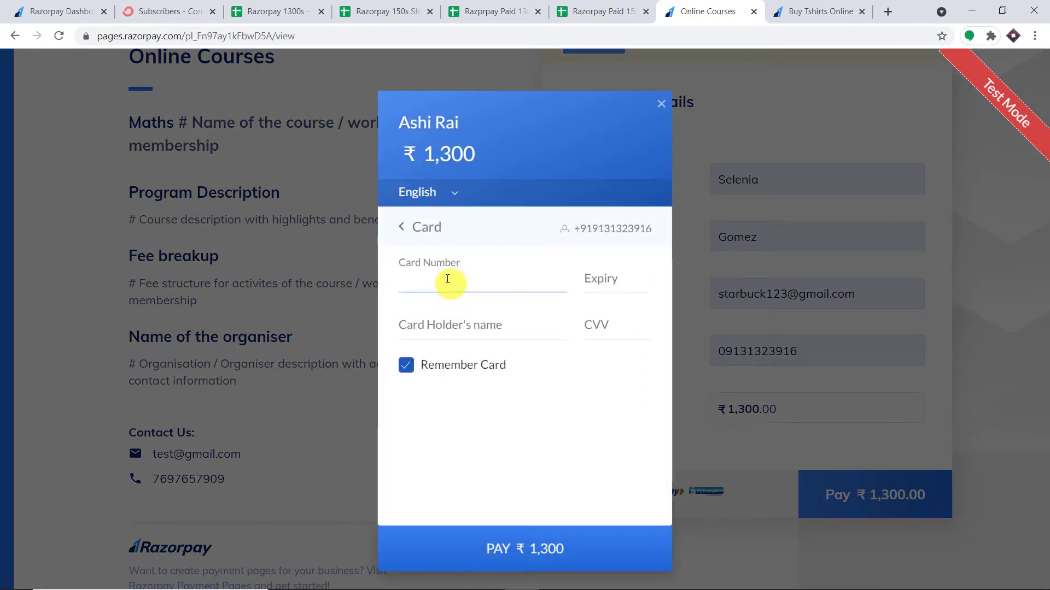
Pay with the saved test card and CVV 123, mark the payment successful, and open the 1300s sheet
click(447, 279)
click(454, 307)
click(633, 322)
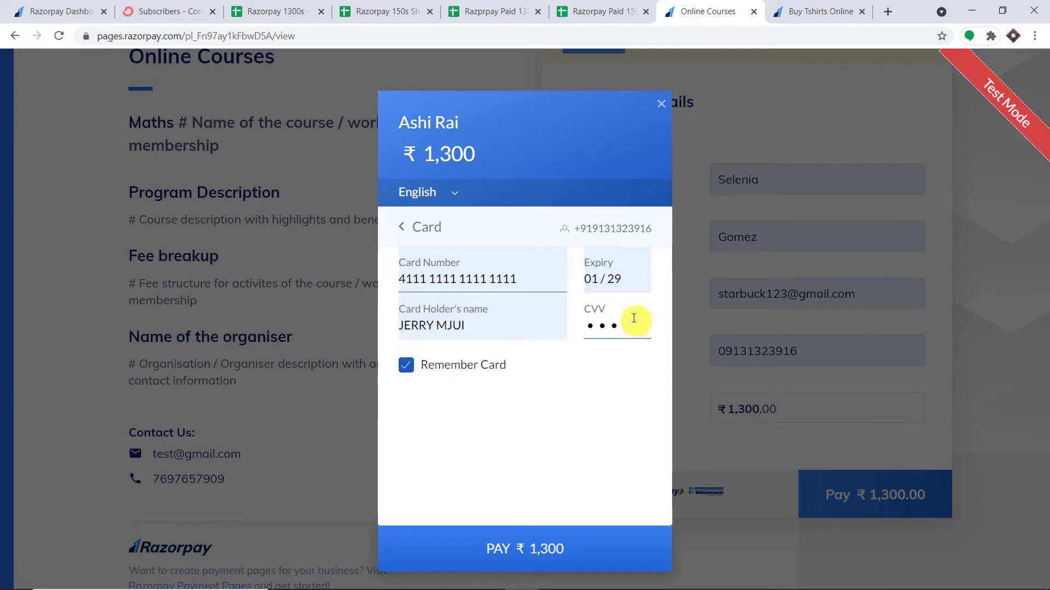
text(123)
click(522, 552)
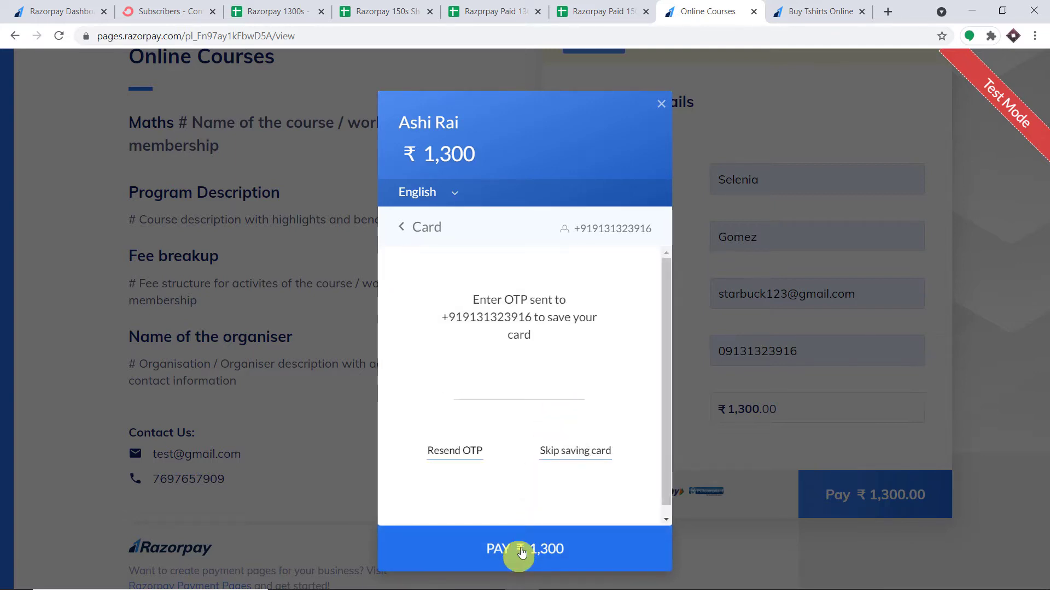
click(600, 457)
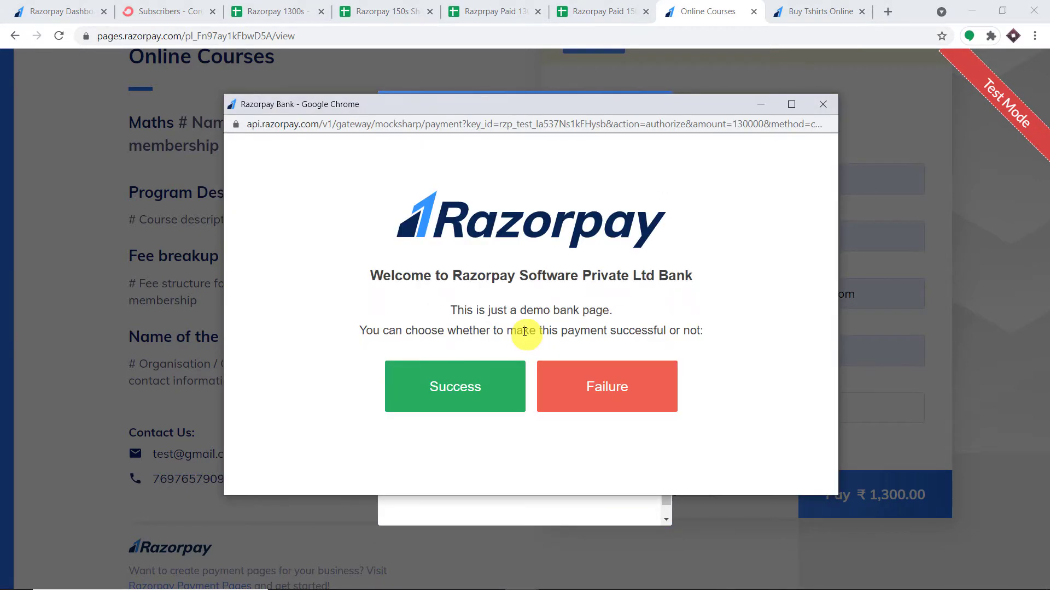
click(458, 389)
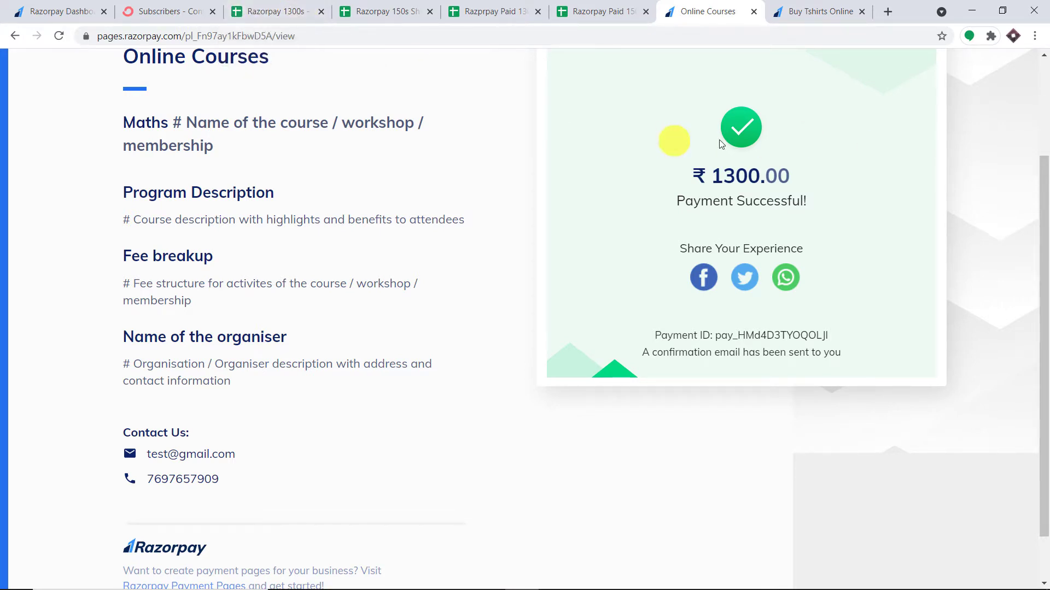
click(291, 7)
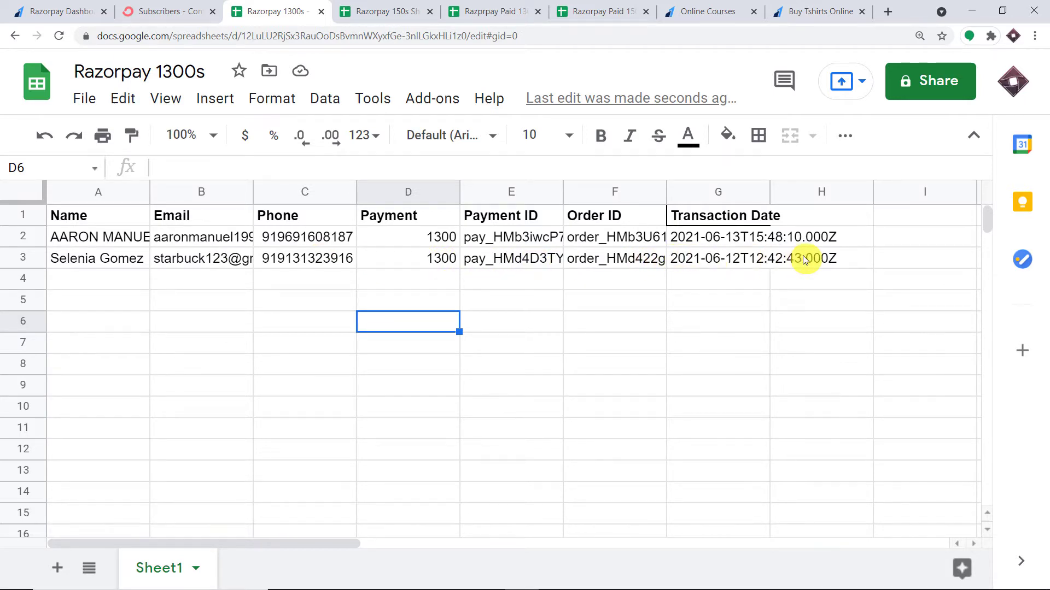
After reviewing the two 1300 rows, go to the ConvertKit subscribers list
click(143, 9)
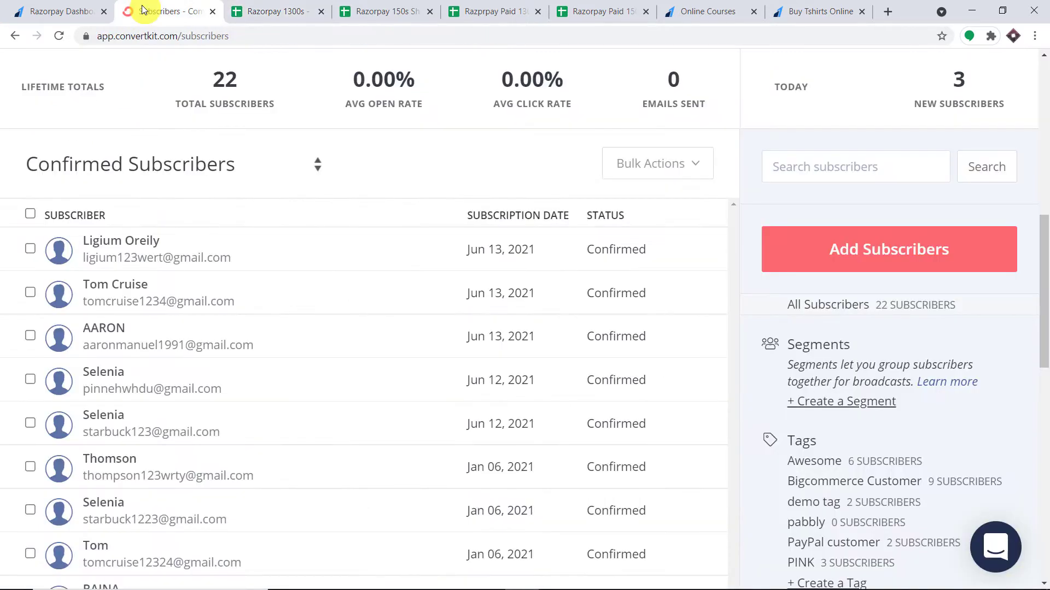
Reload ConvertKit subscribers to view the new buyer, then start a new tab for pabbly.com
click(56, 37)
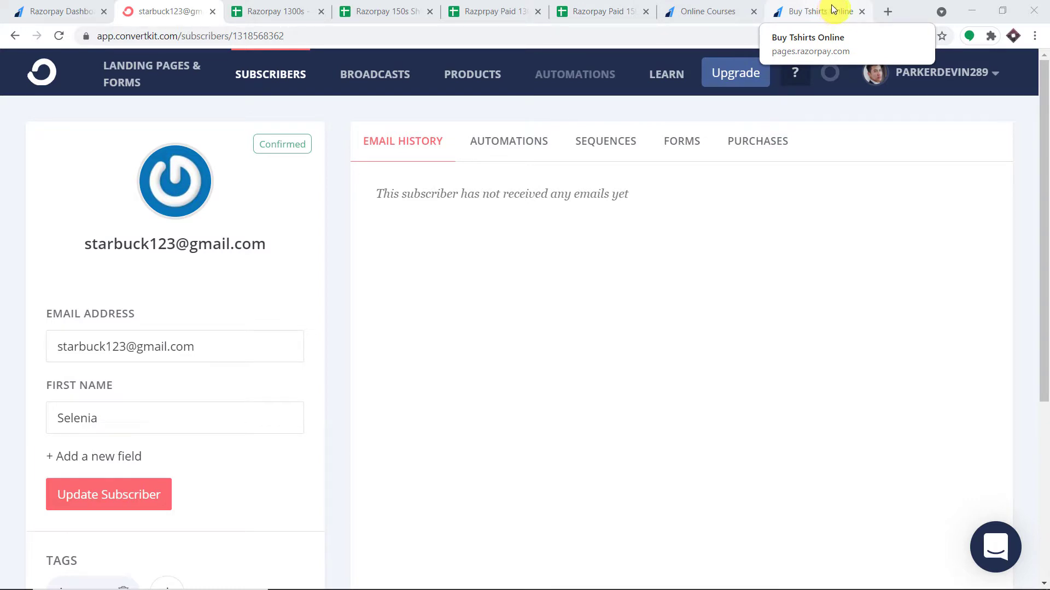
click(888, 13)
text(P)
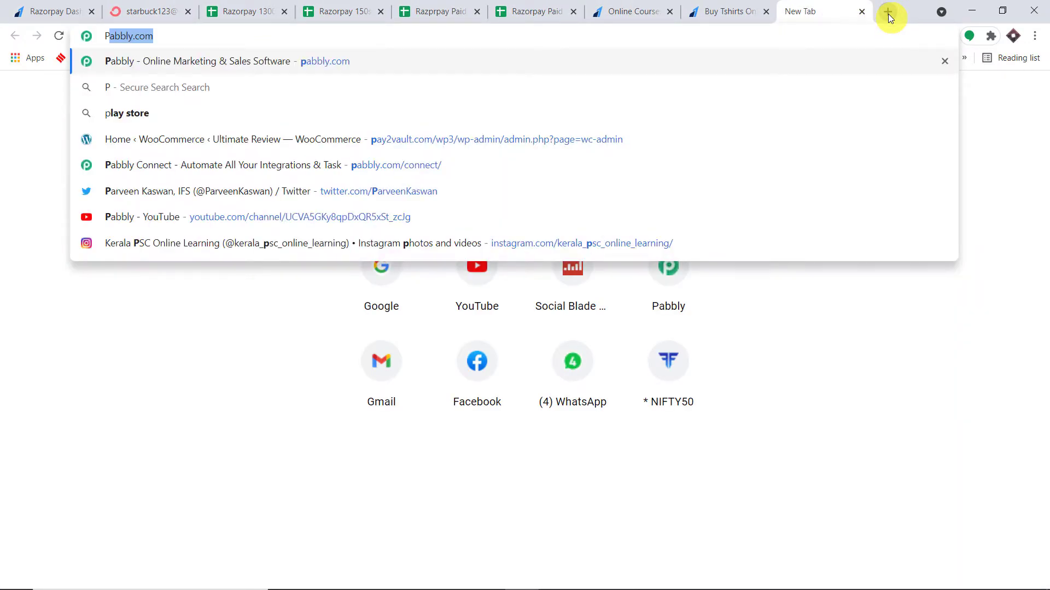
Go to pabbly.com, open Products > Connect, sign in, and launch Connect with Access Now
key(Return)
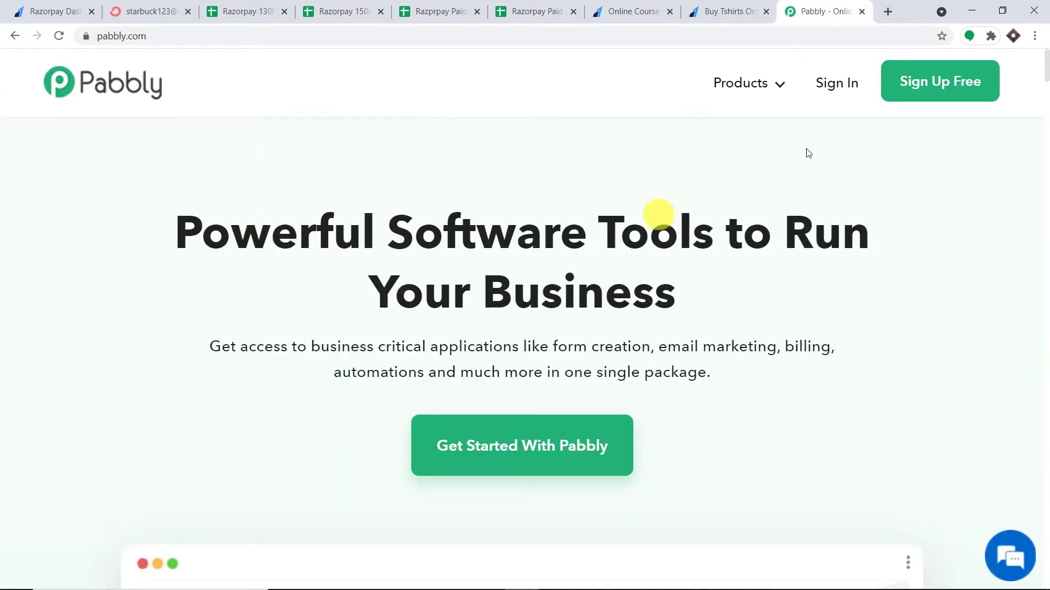
mouse_move(782, 83)
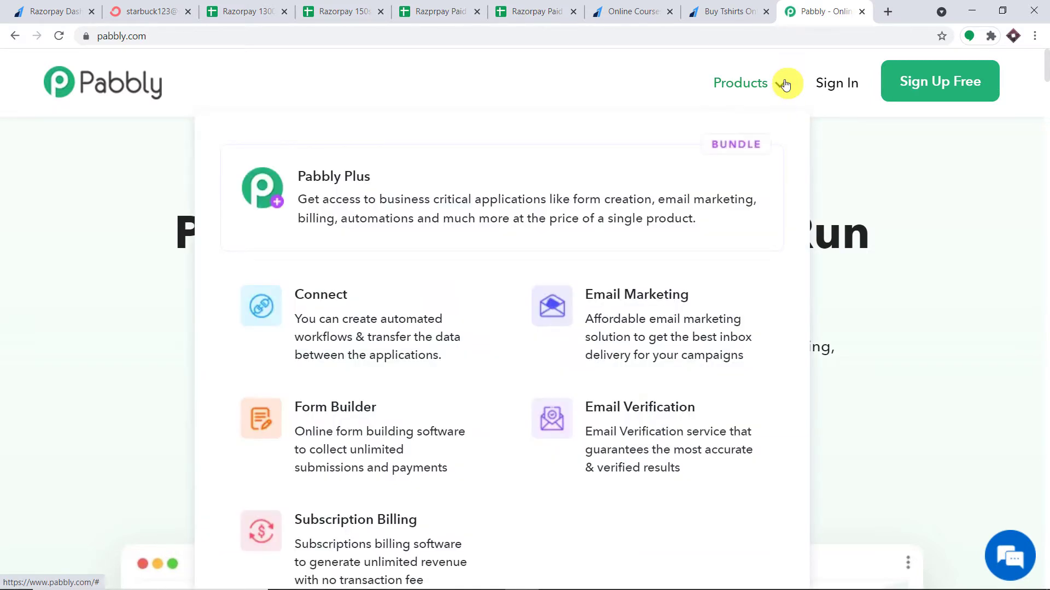
click(350, 312)
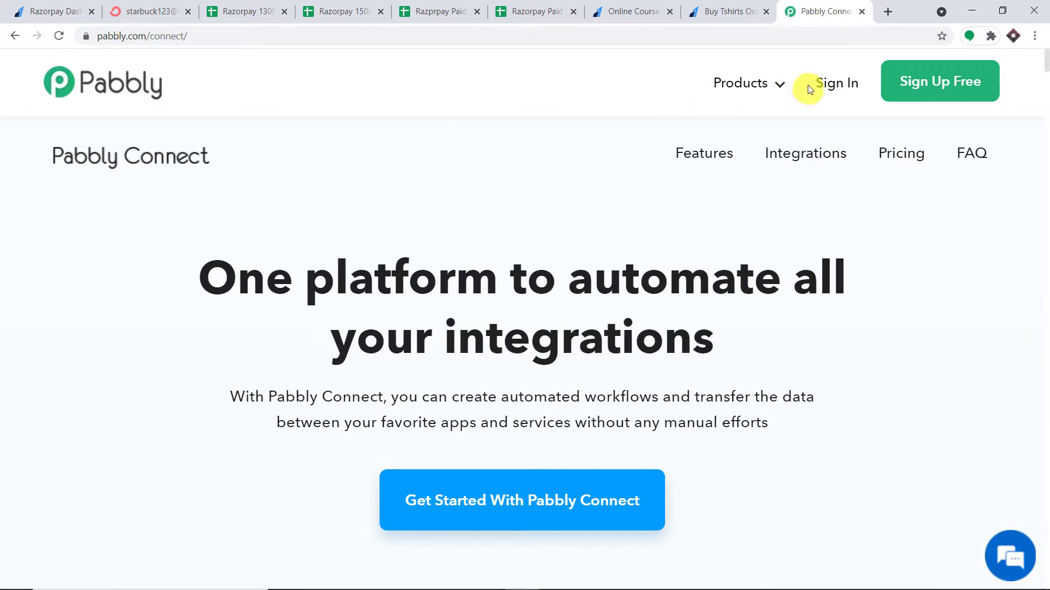
click(832, 88)
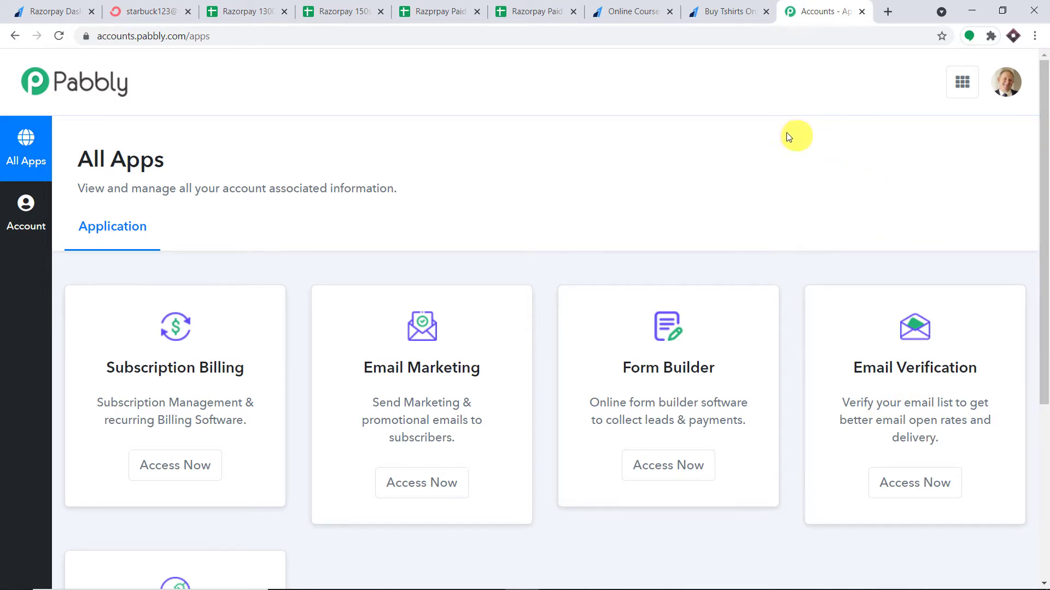
scroll(634, 140, down, 5)
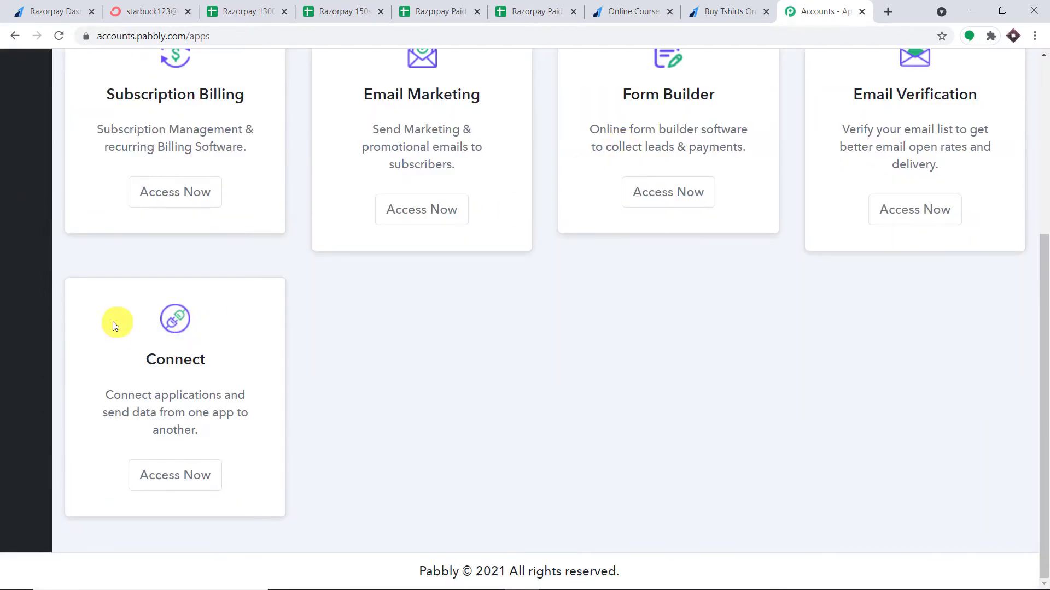
click(190, 471)
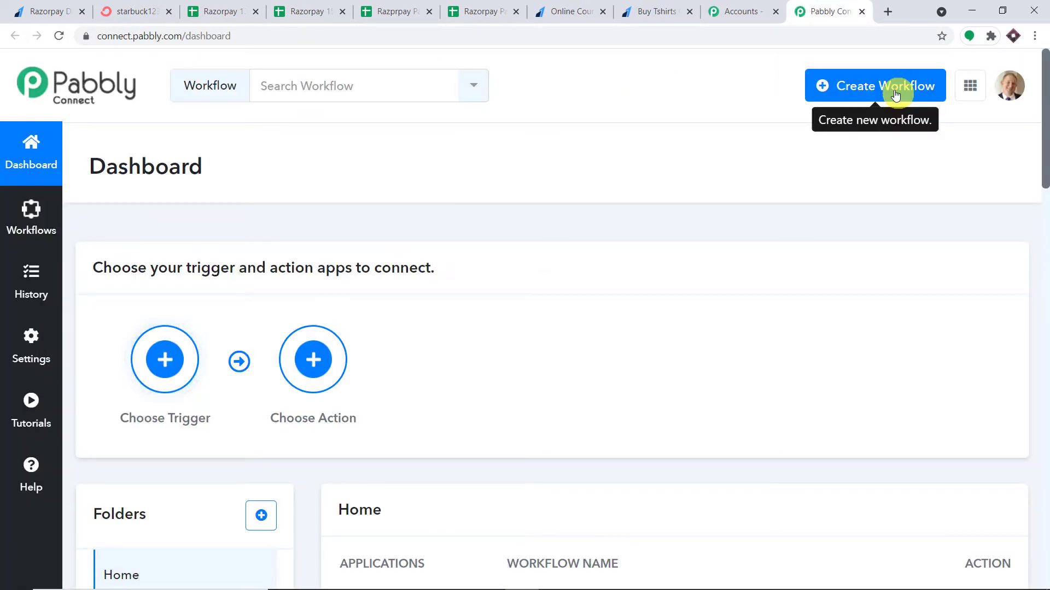
Begin a new workflow and name it 'Razorpay to Google Sheets to ConvertKit'
click(896, 95)
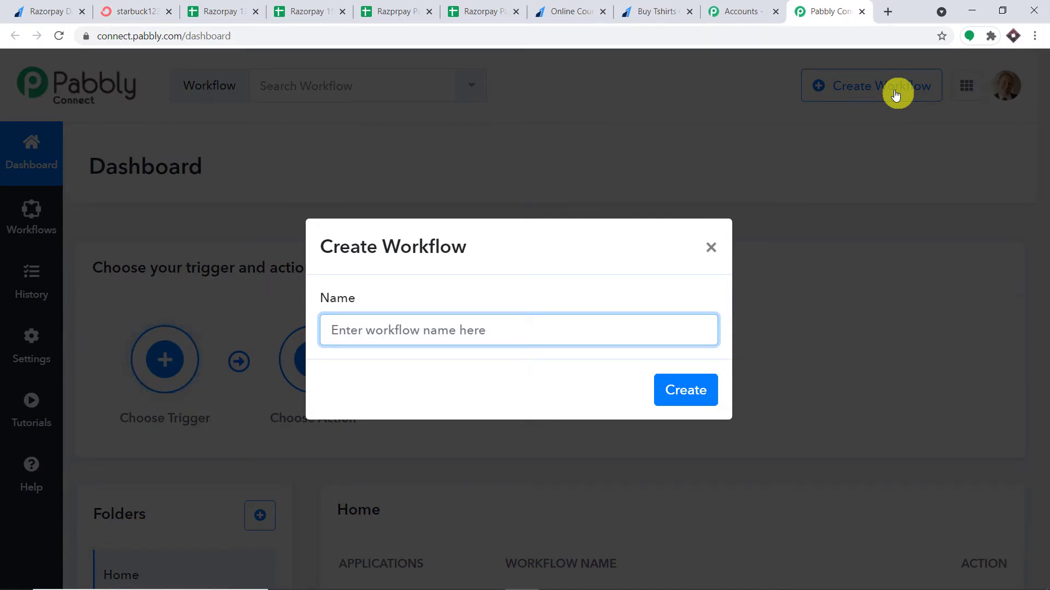
text(Razo)
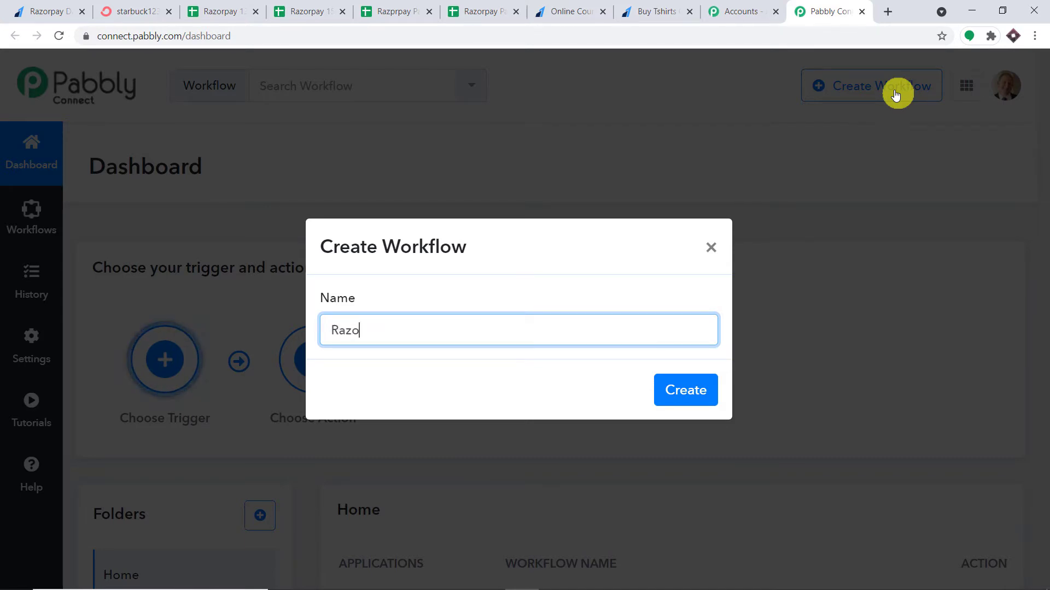
text(rpay )
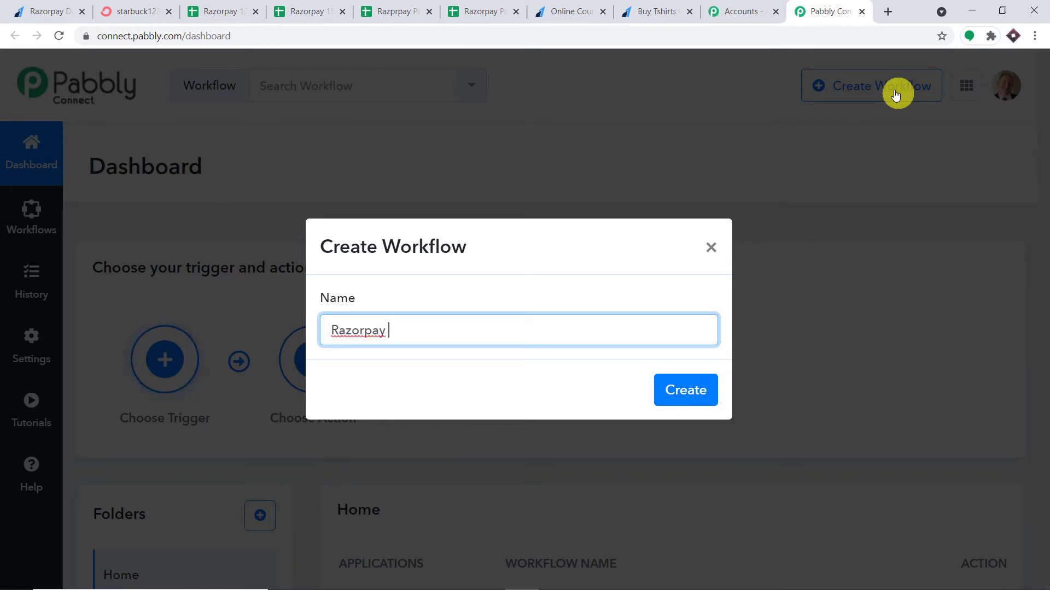
text(to Google )
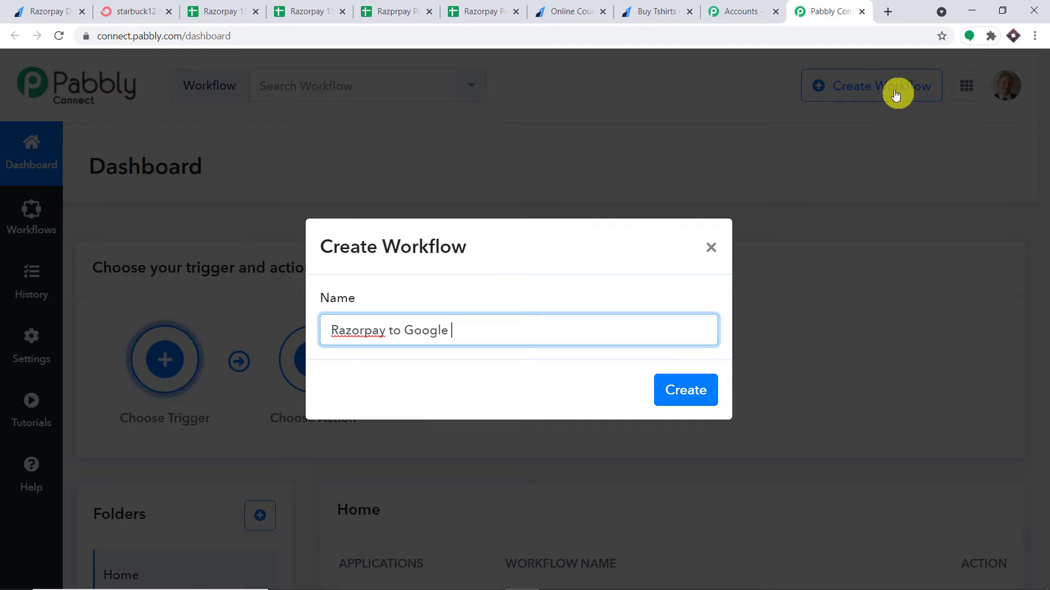
text(Sheet)
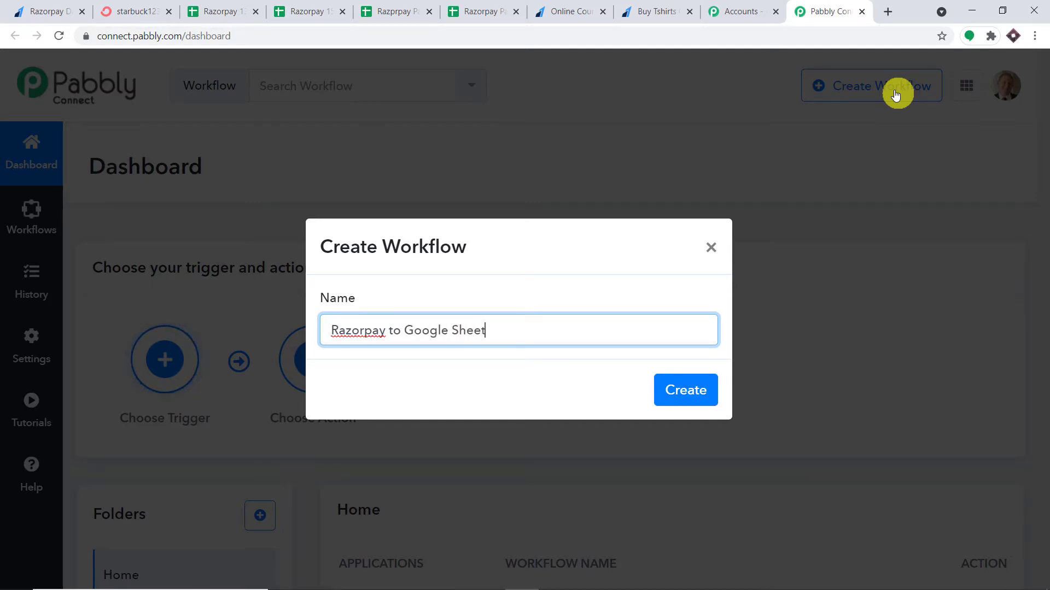
text(s to Conve)
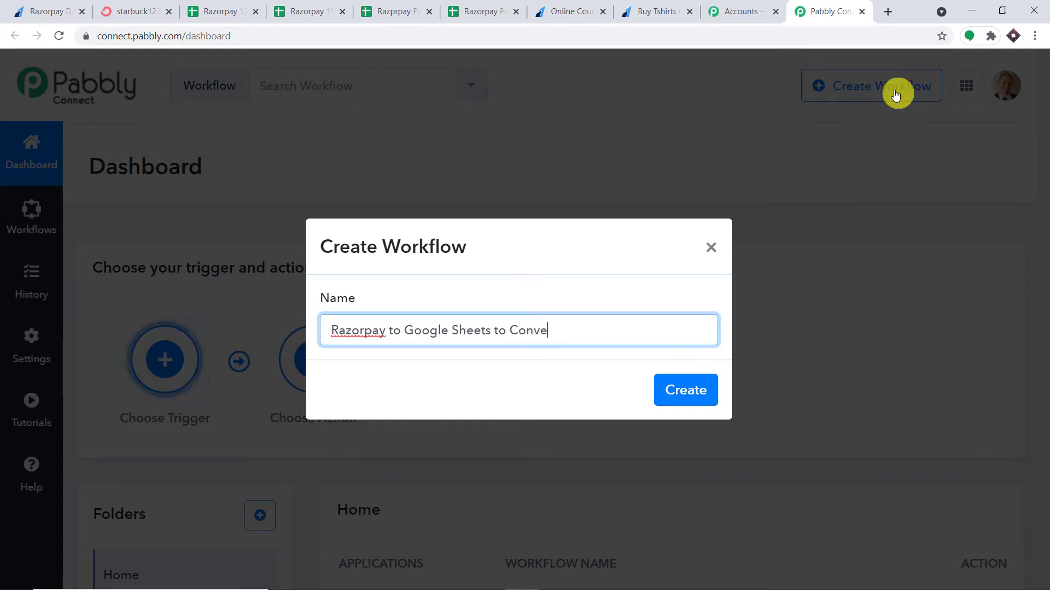
text(rtKit)
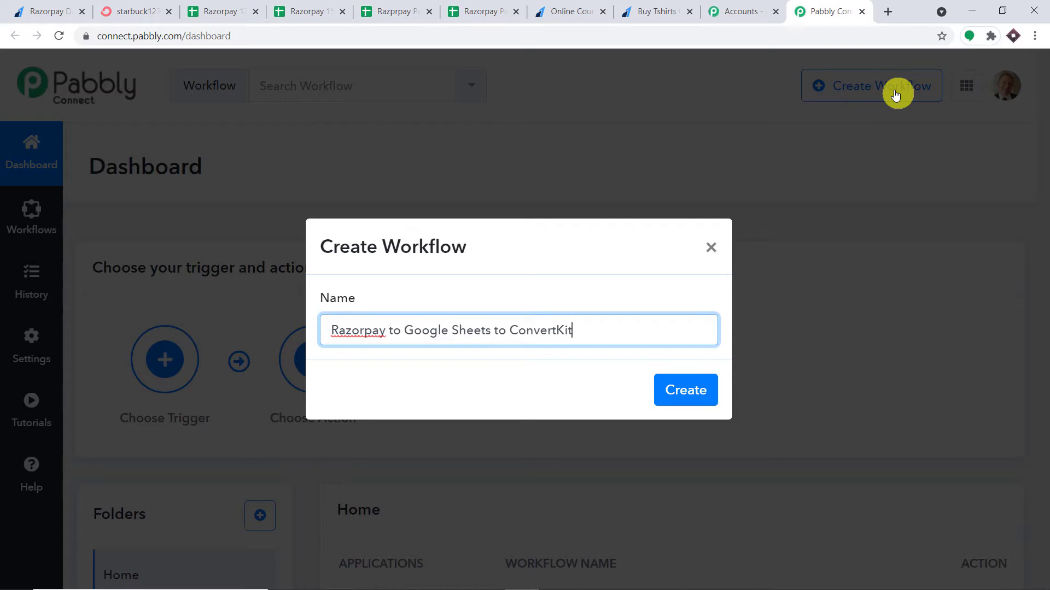
Create the workflow and set its trigger to Razorpay with the Order Paid event
click(680, 387)
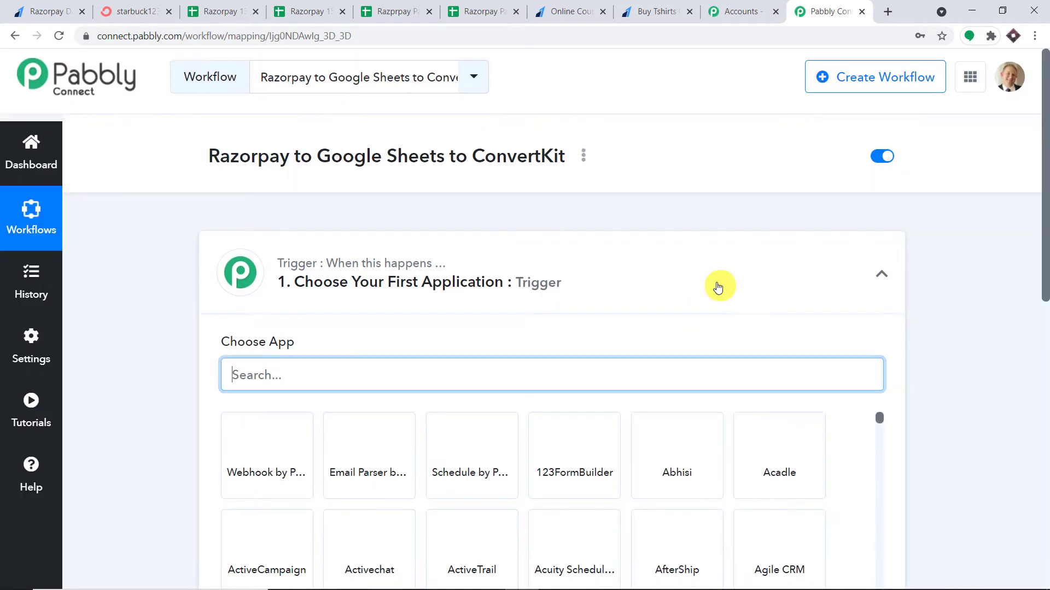
scroll(718, 255, down, 1)
scroll(535, 297, down, 1)
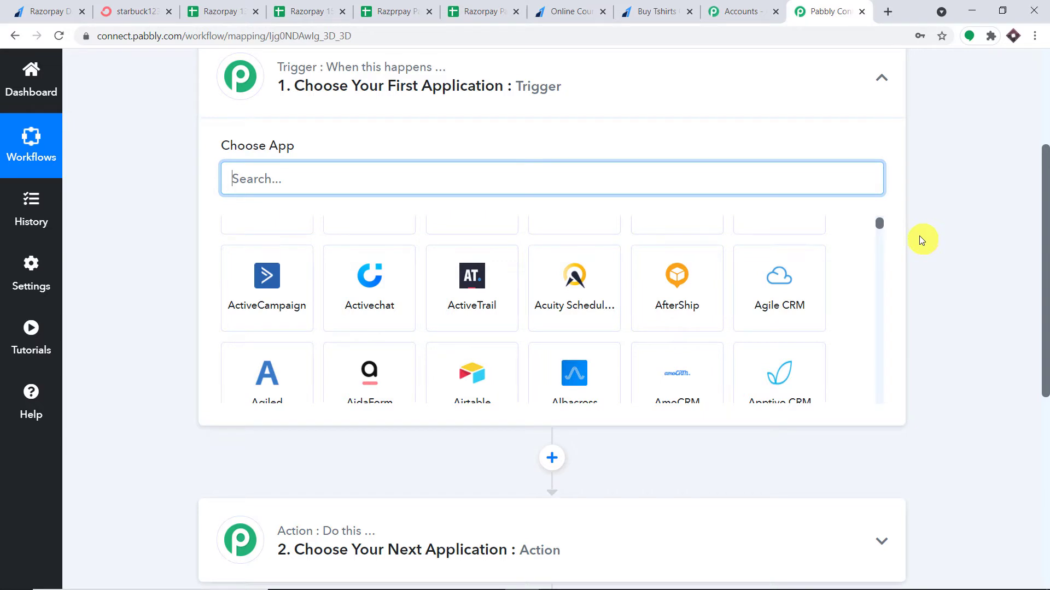
scroll(880, 227, up, 1)
click(477, 184)
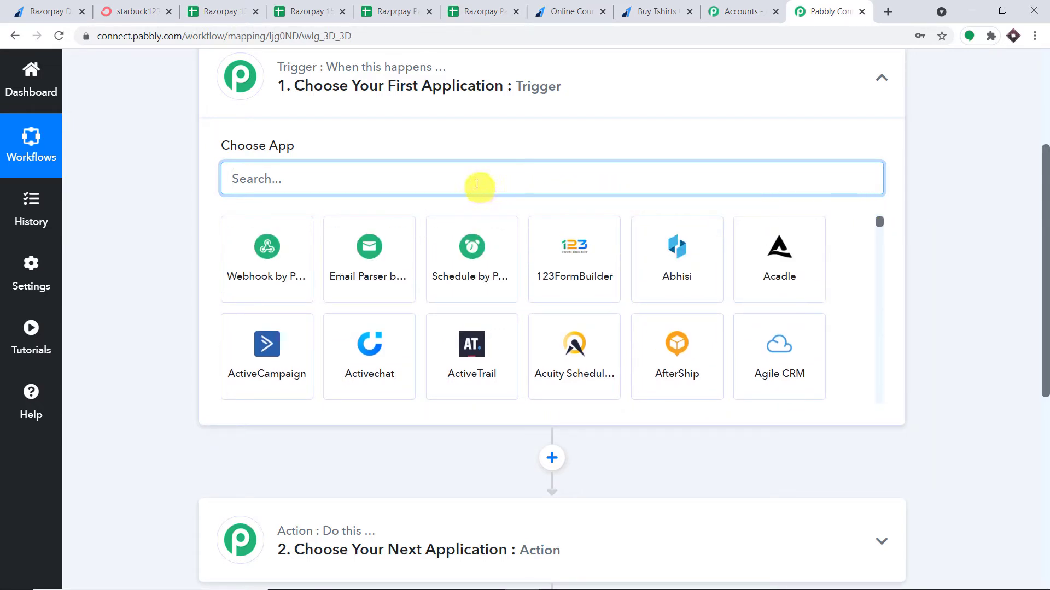
text(razor)
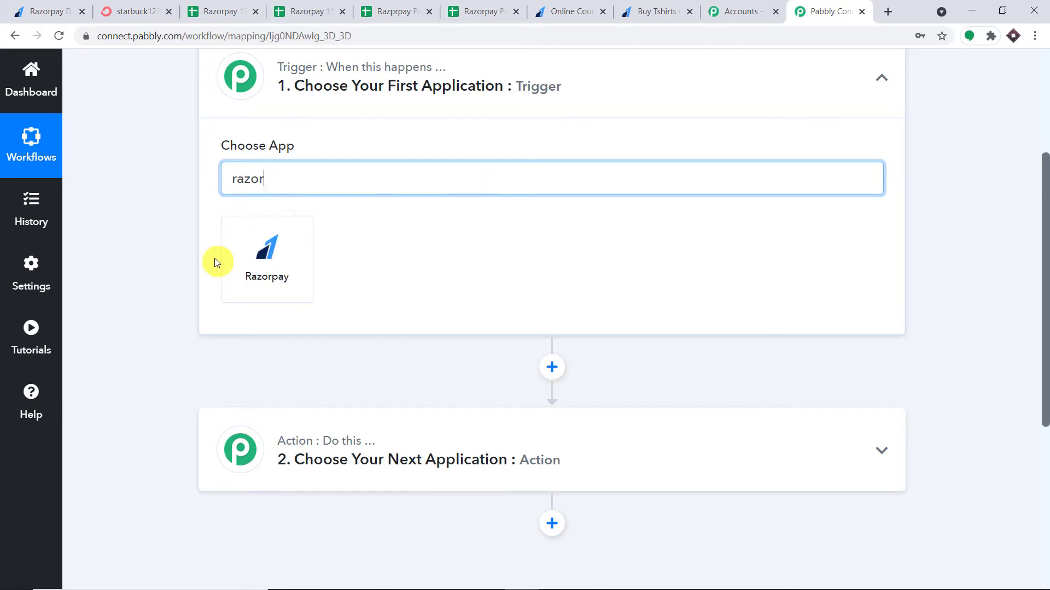
click(268, 251)
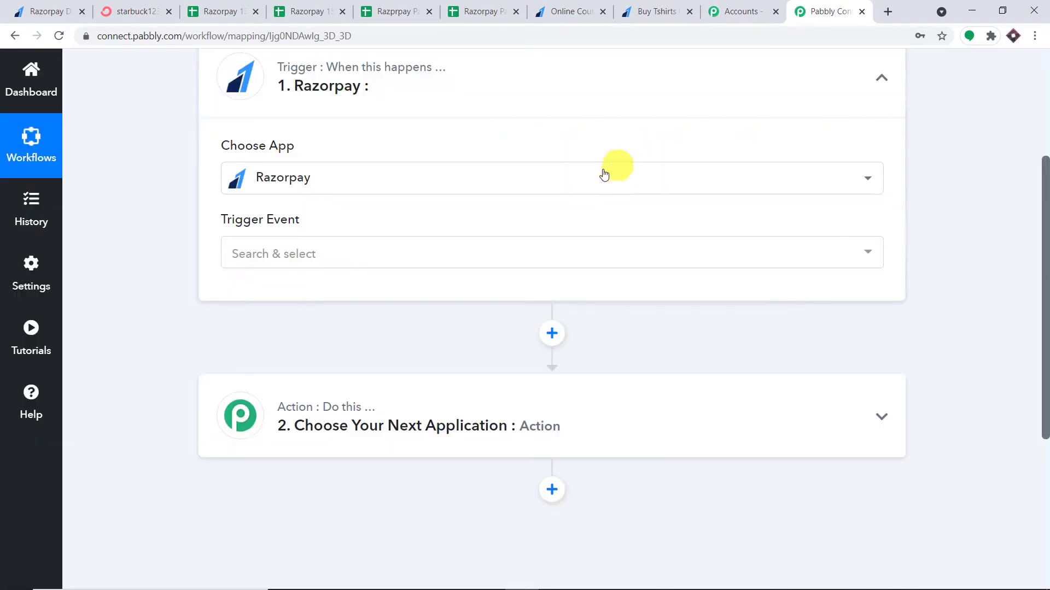
click(422, 330)
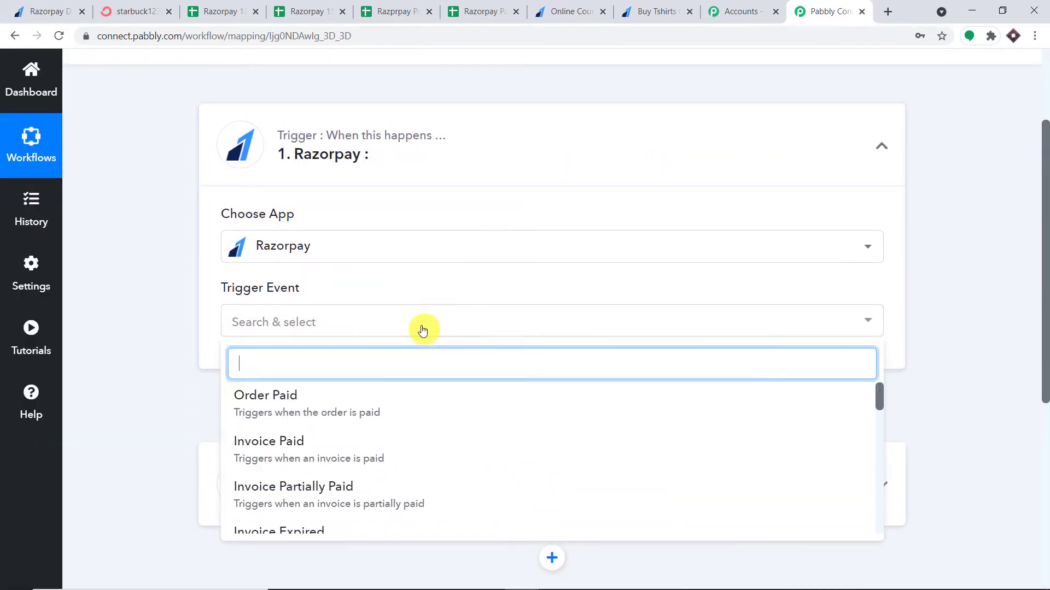
click(387, 413)
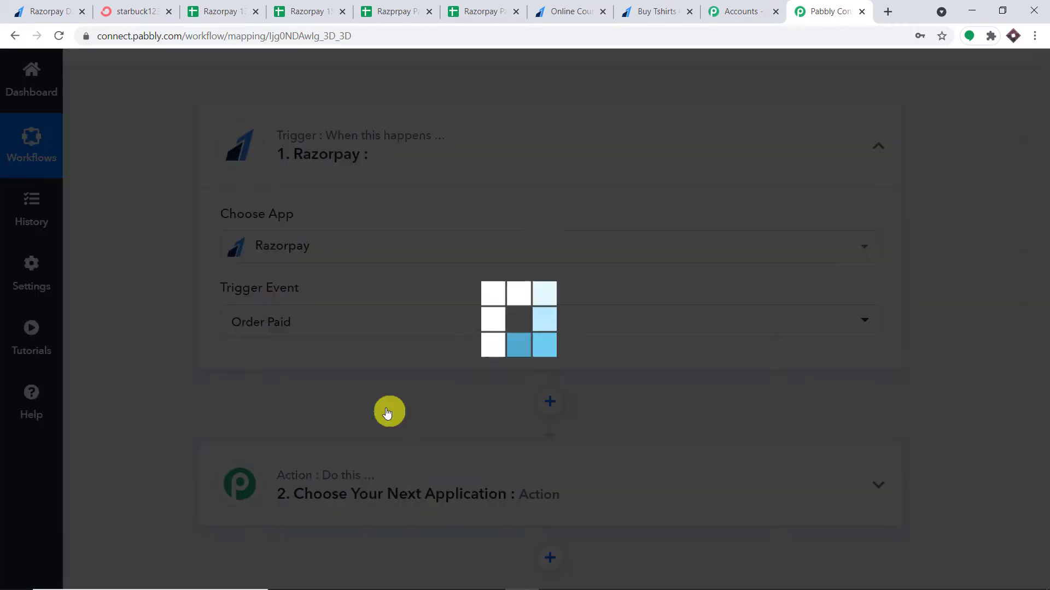
scroll(566, 229, down, 1)
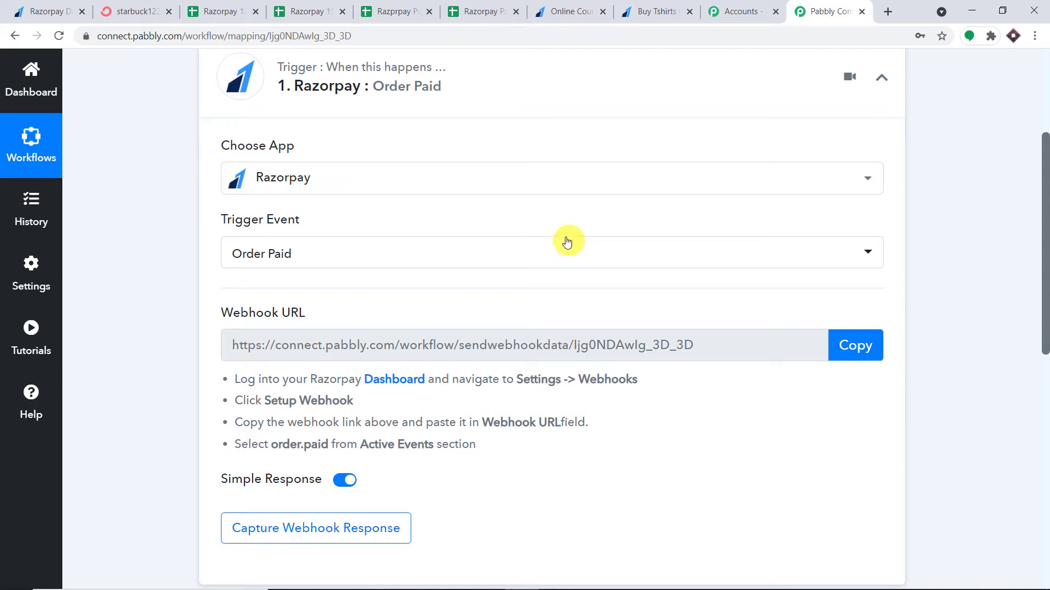
click(541, 263)
scroll(479, 371, down, 5)
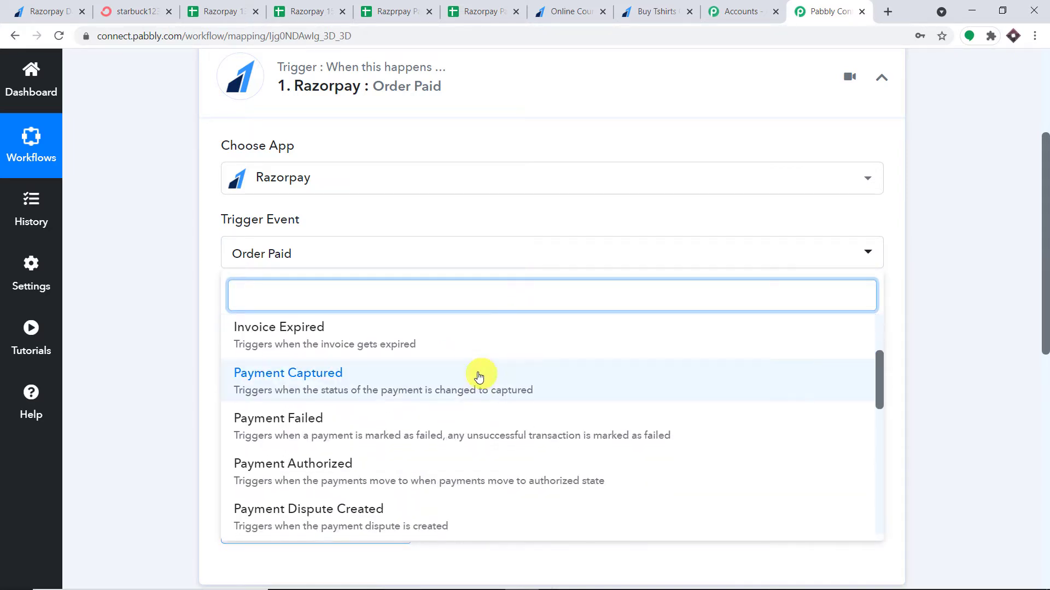
scroll(470, 404, down, 1)
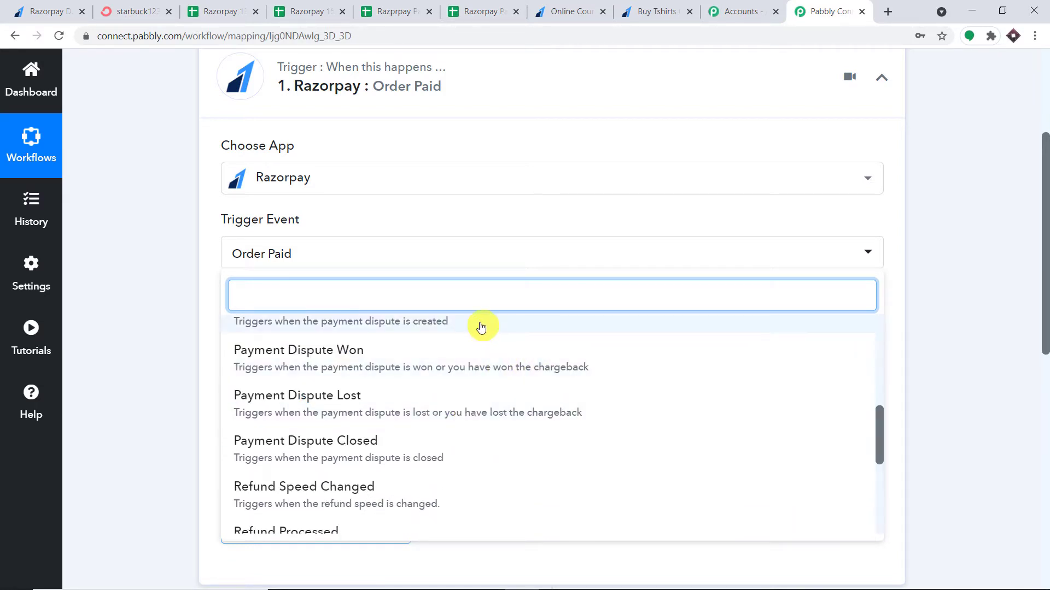
click(461, 218)
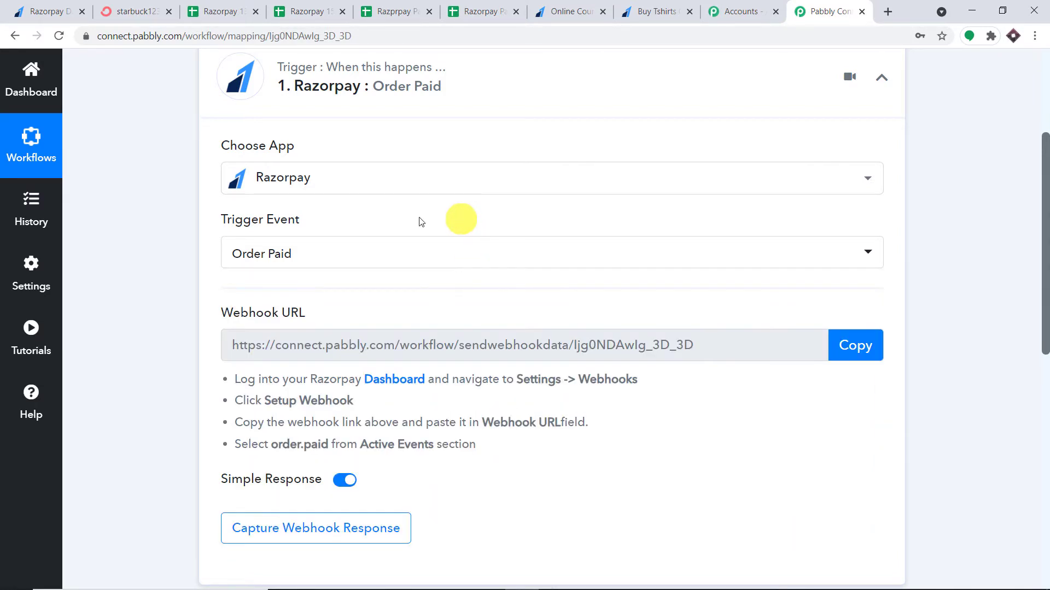
click(12, 392)
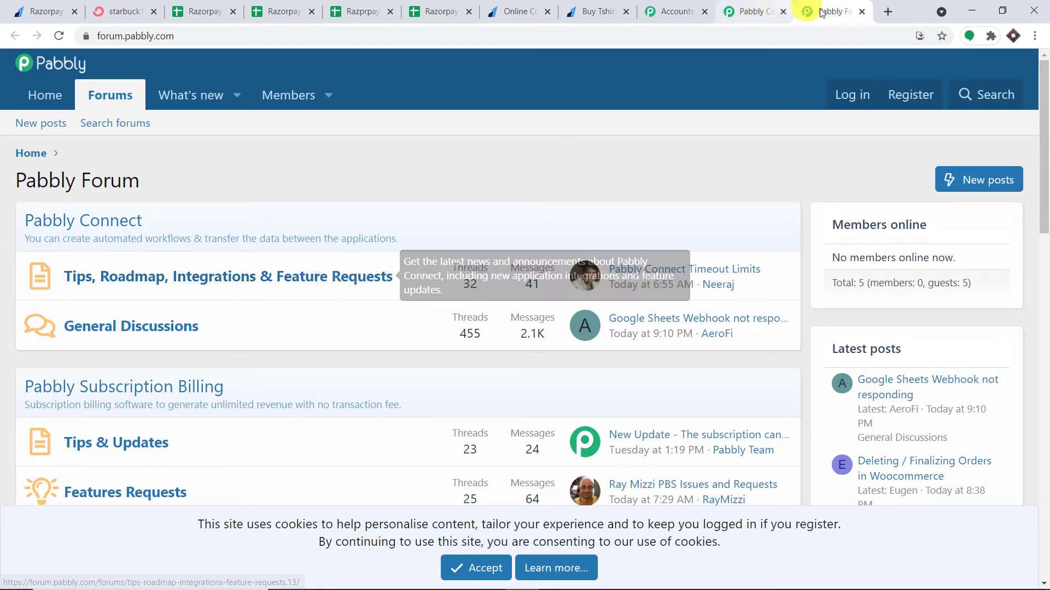
click(858, 11)
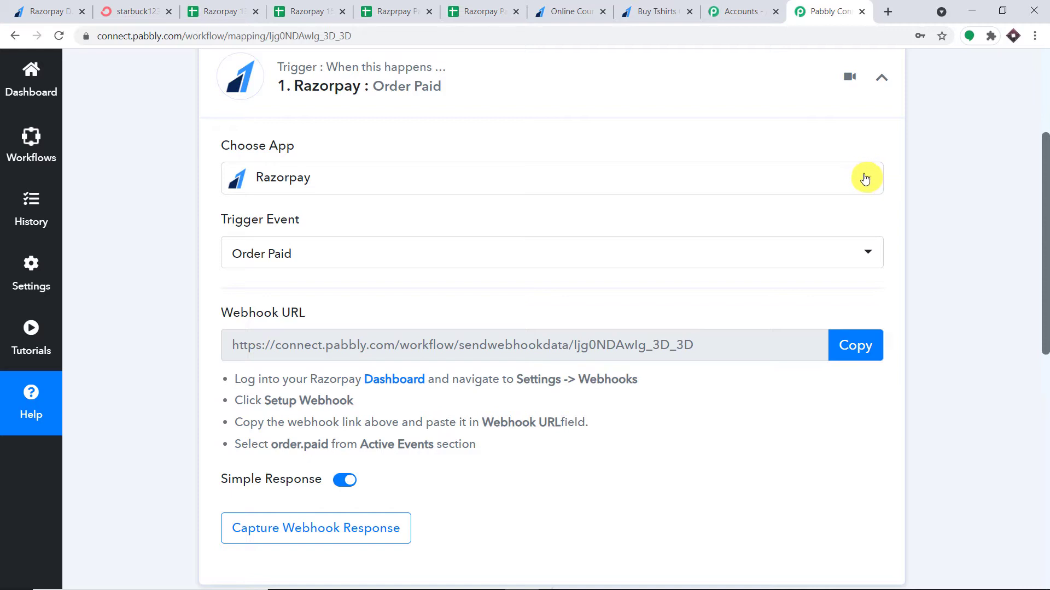
In the Razorpay dashboard, go to Settings > Webhooks and start adding a new webhook
click(49, 12)
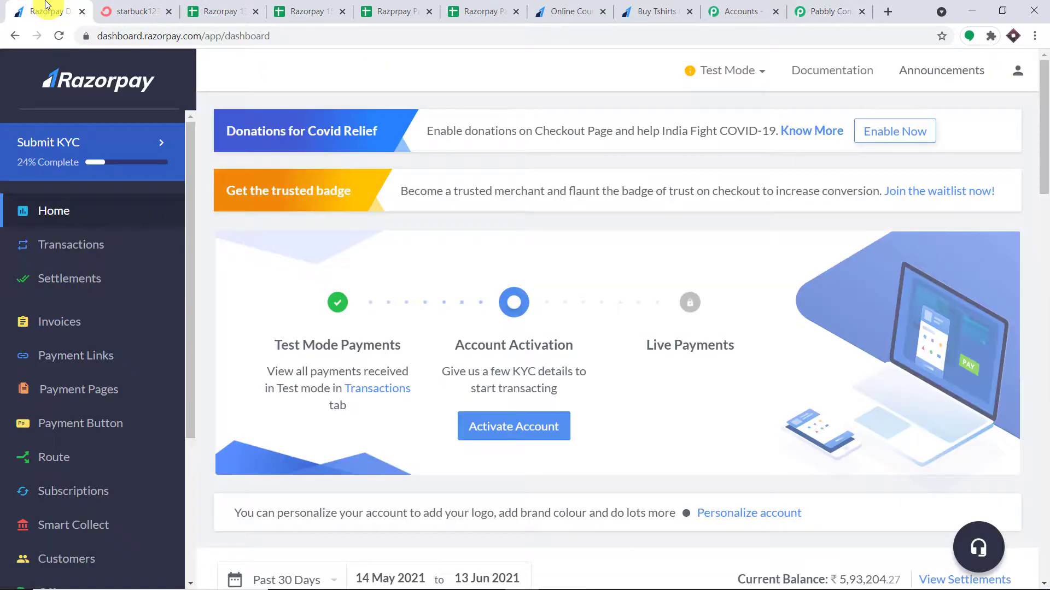
scroll(136, 335, down, 4)
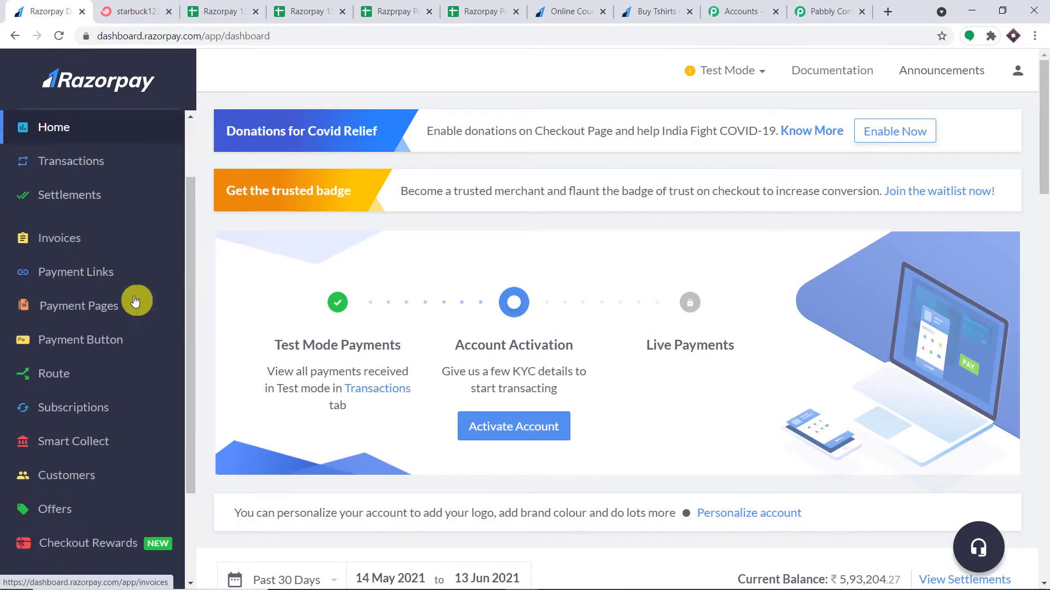
scroll(135, 306, down, 3)
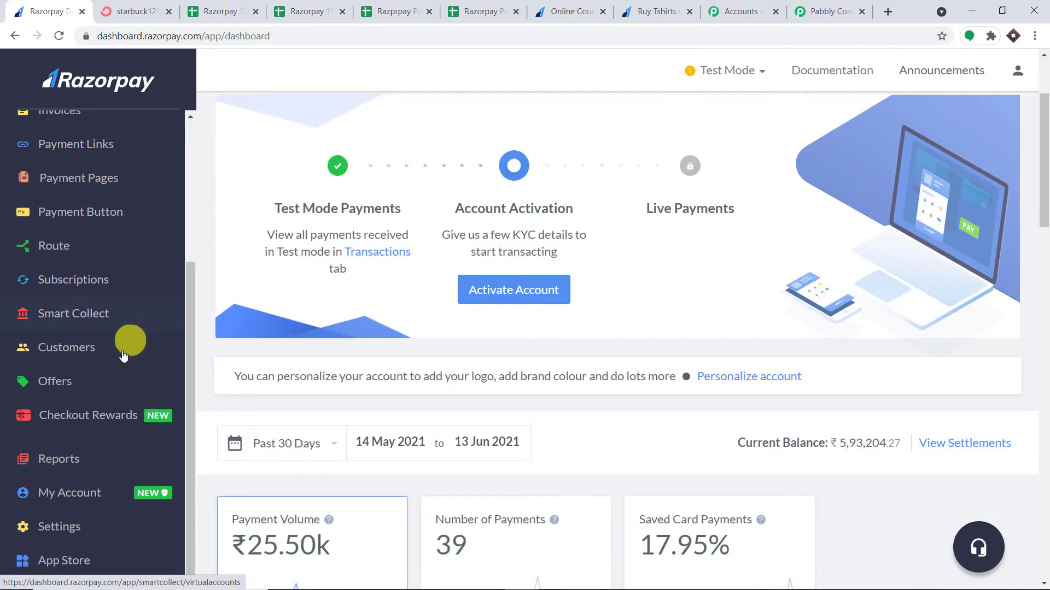
click(70, 529)
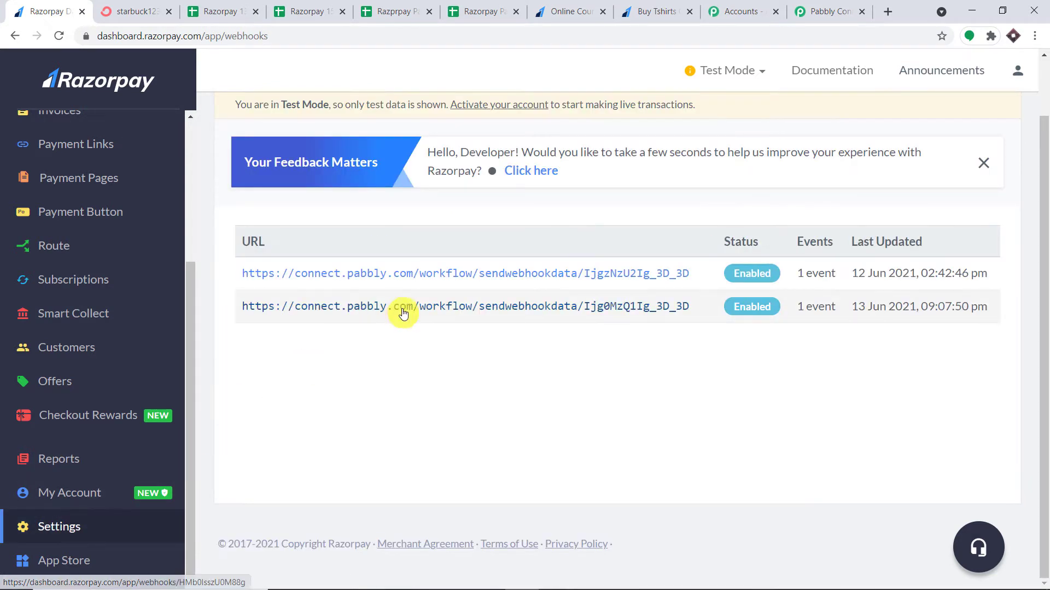
scroll(546, 264, up, 1)
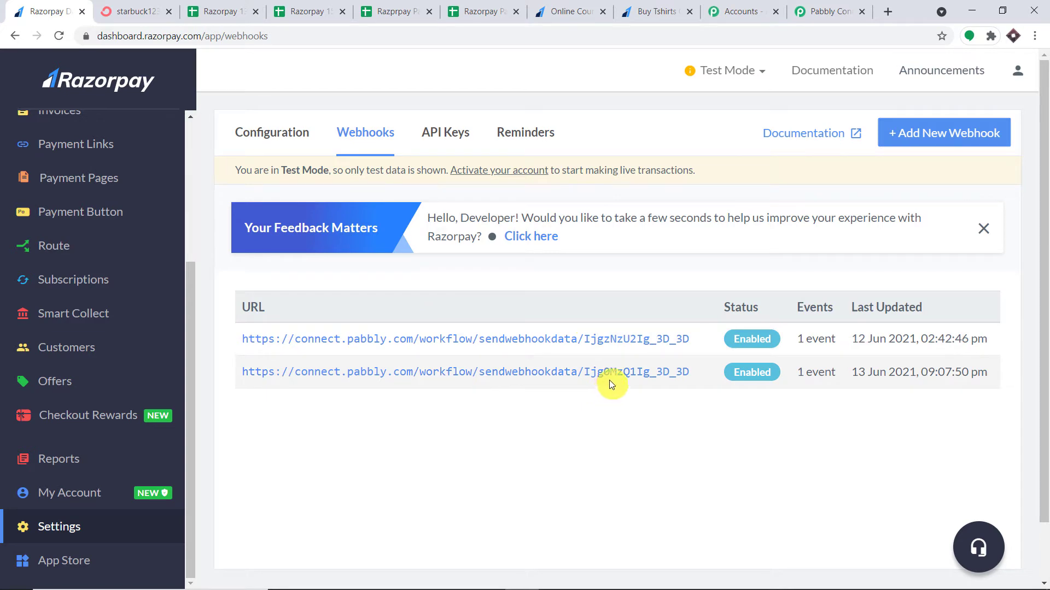
click(919, 145)
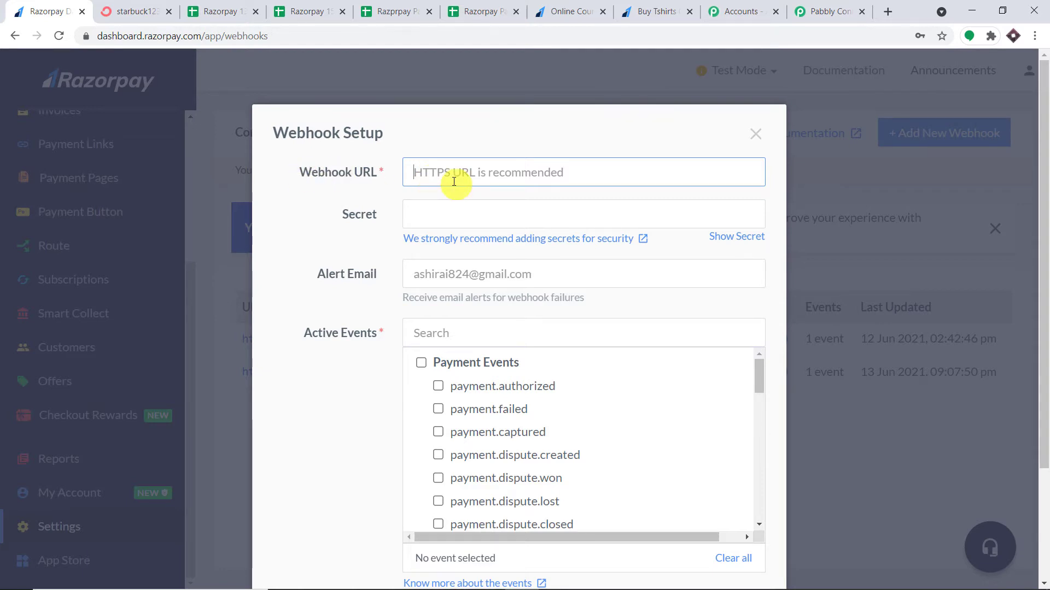
Copy the Pabbly workflow's webhook URL and paste it into Razorpay's Webhook URL field
click(828, 12)
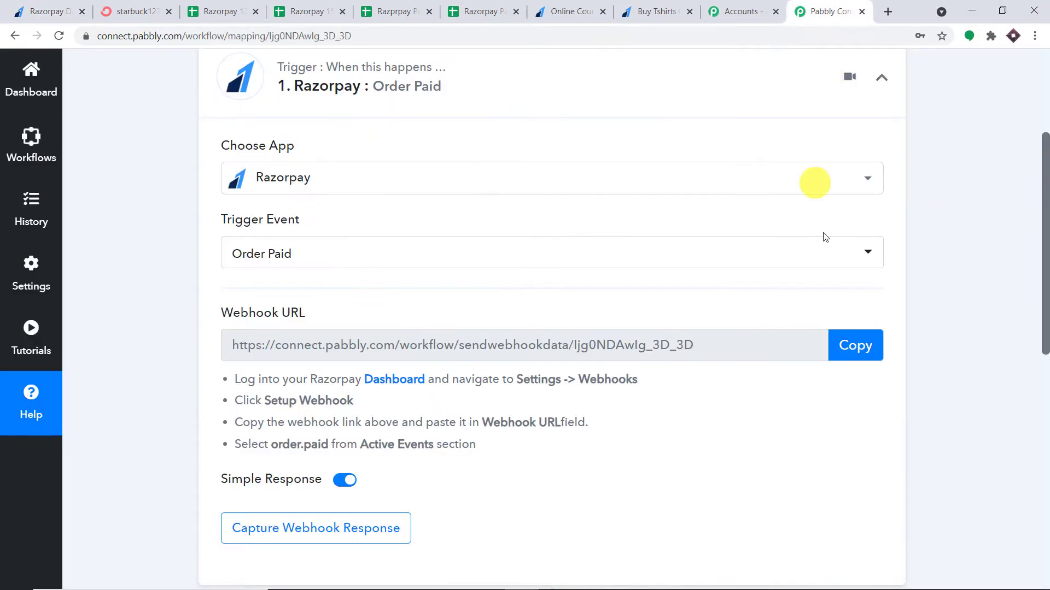
click(856, 347)
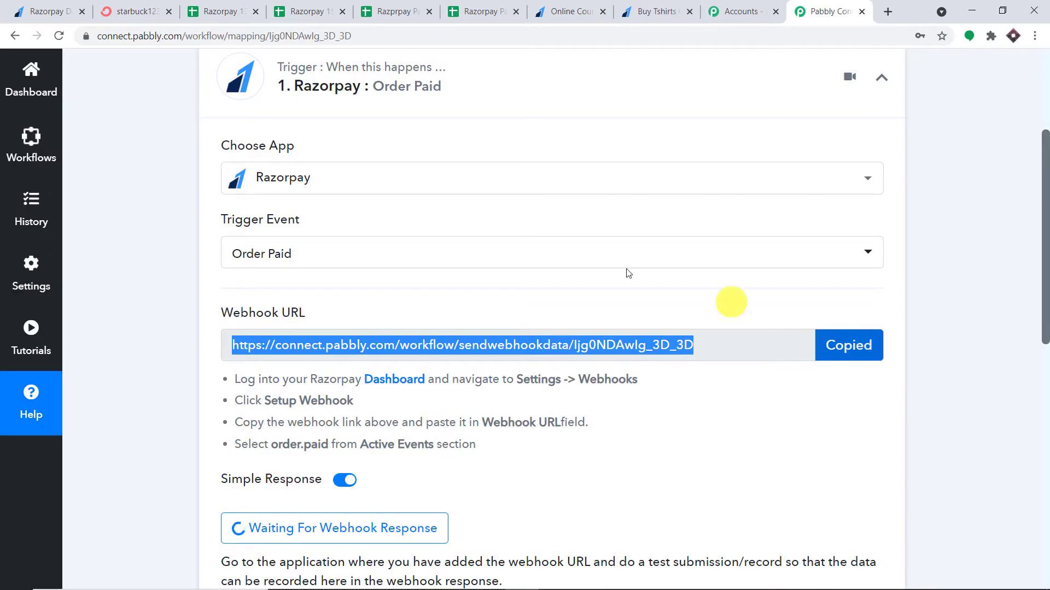
click(53, 4)
click(445, 171)
right_click(446, 171)
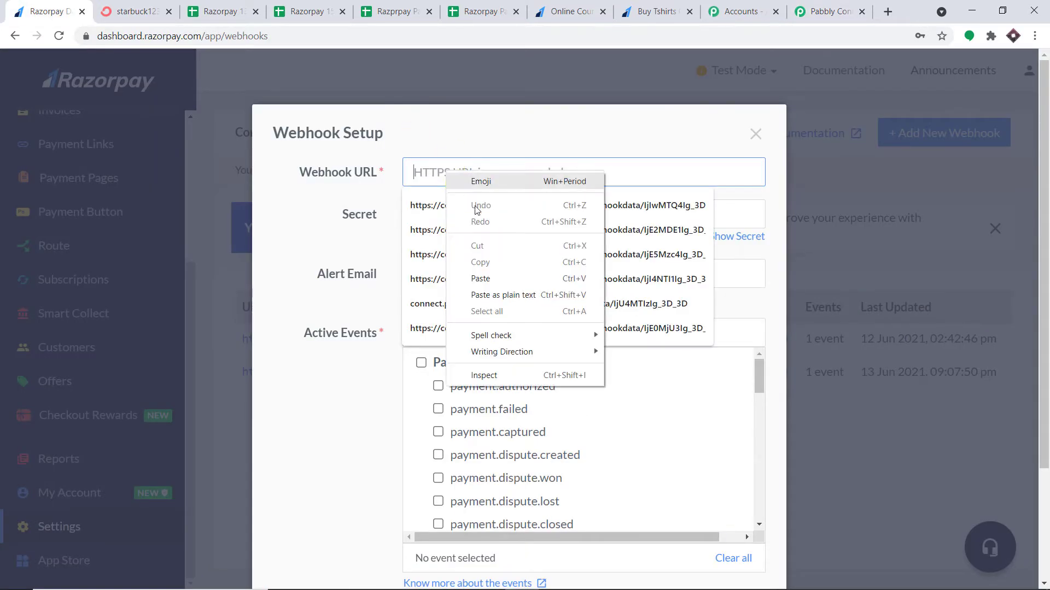
click(481, 279)
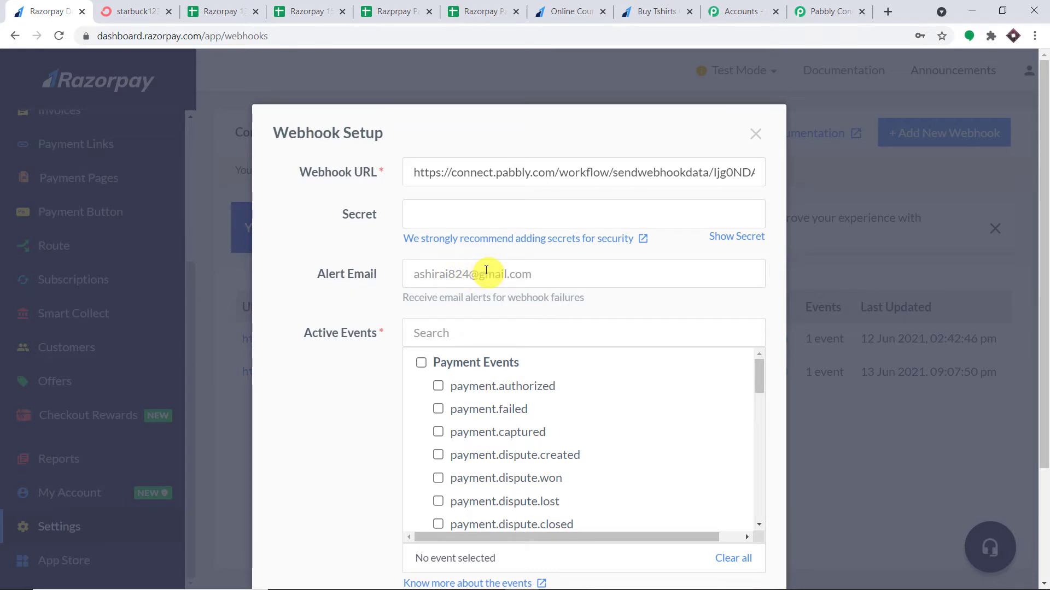
Tick the order.paid active event and create the webhook
scroll(495, 266, down, 2)
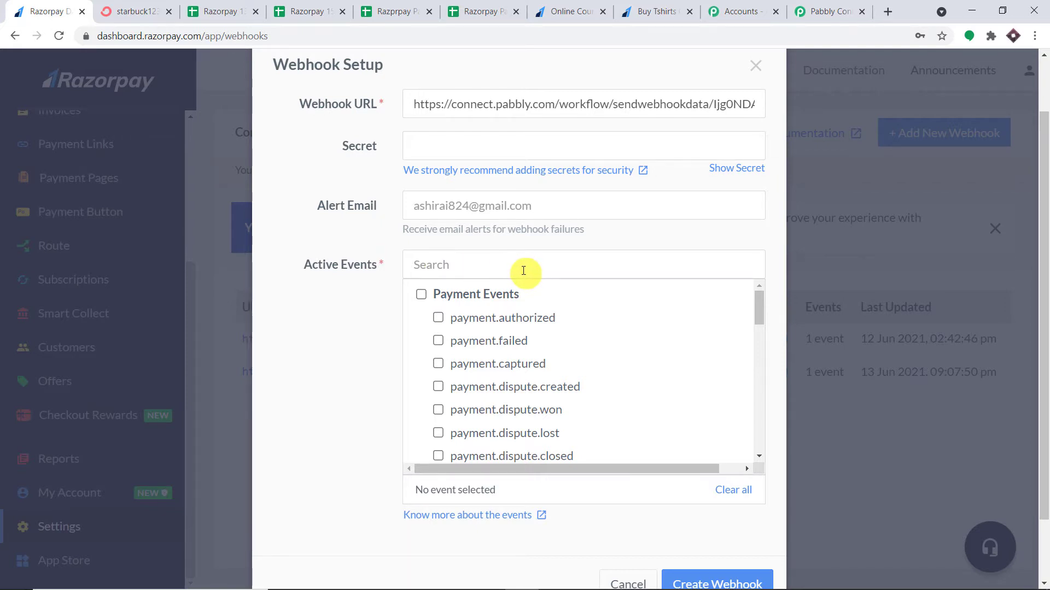
scroll(500, 340, down, 4)
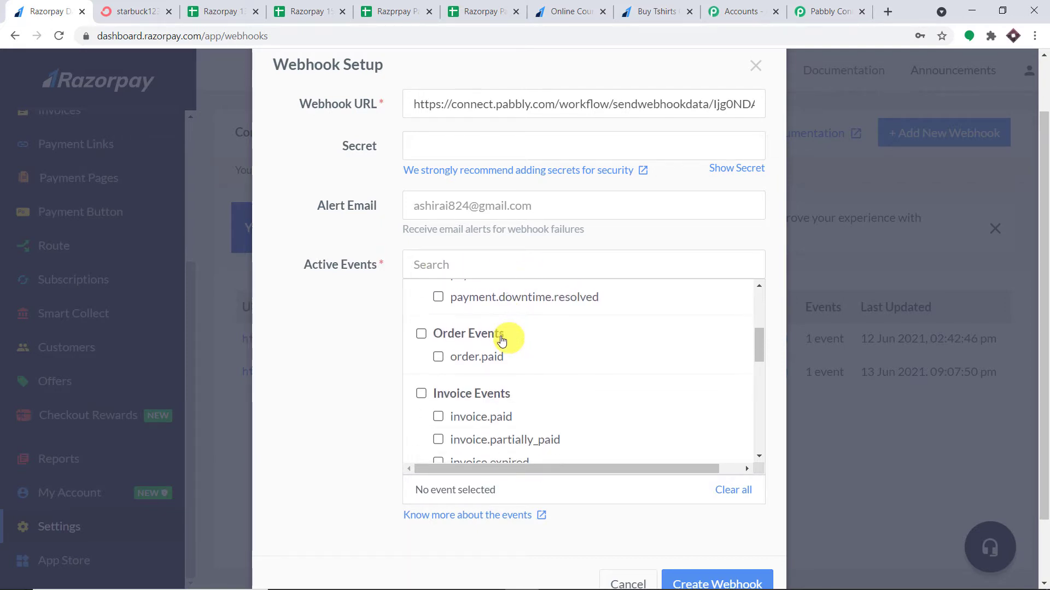
click(437, 357)
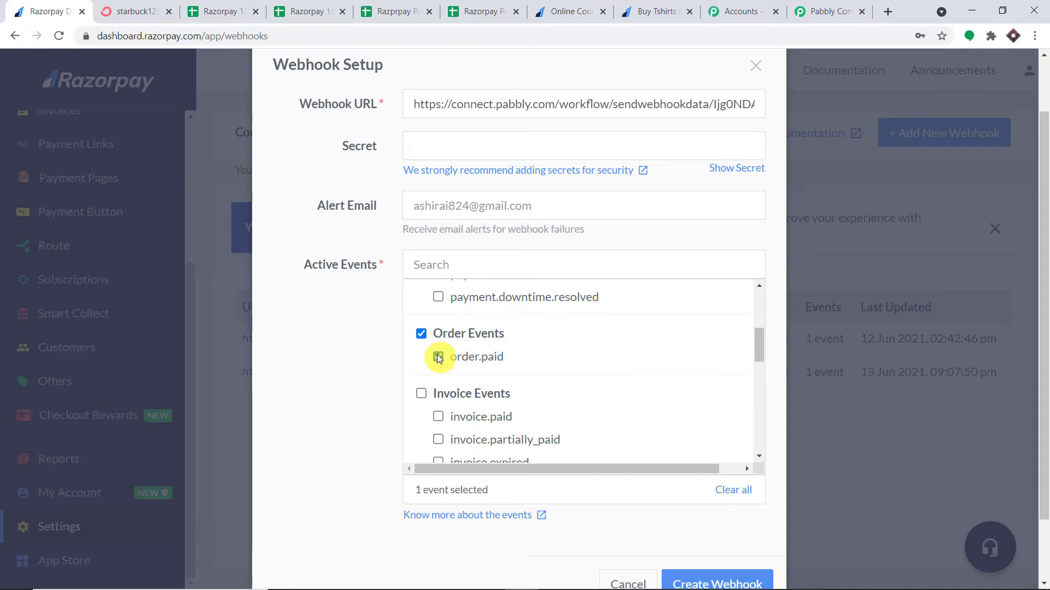
scroll(601, 404, down, 3)
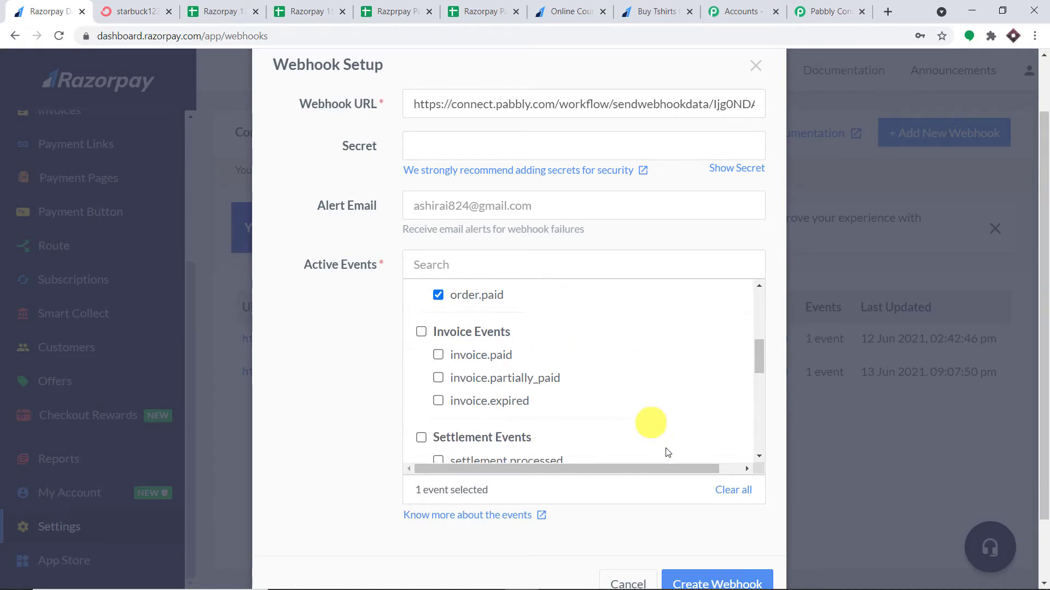
click(705, 580)
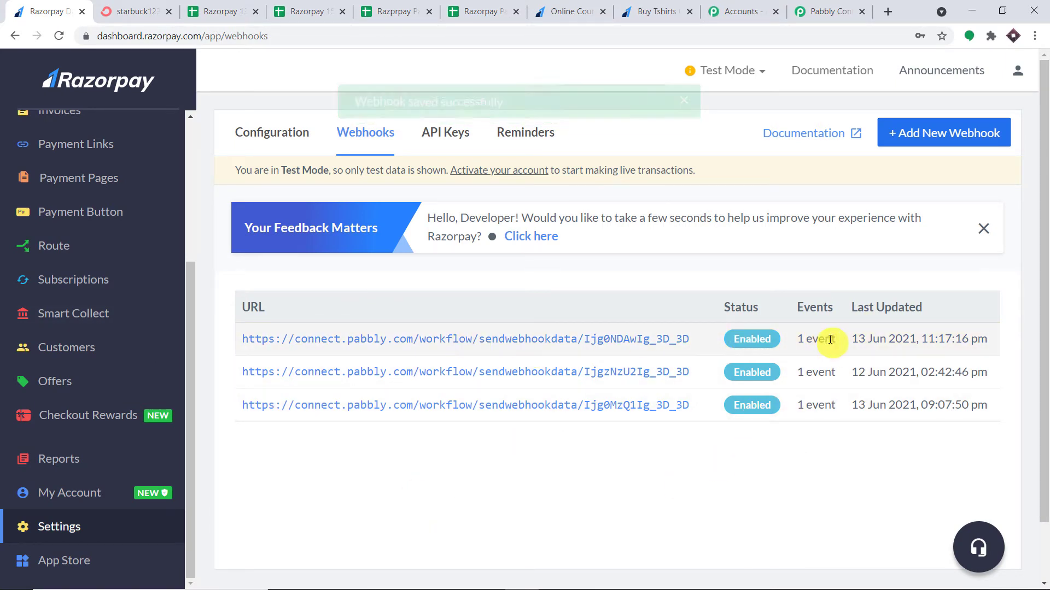
click(826, 5)
scroll(705, 231, down, 3)
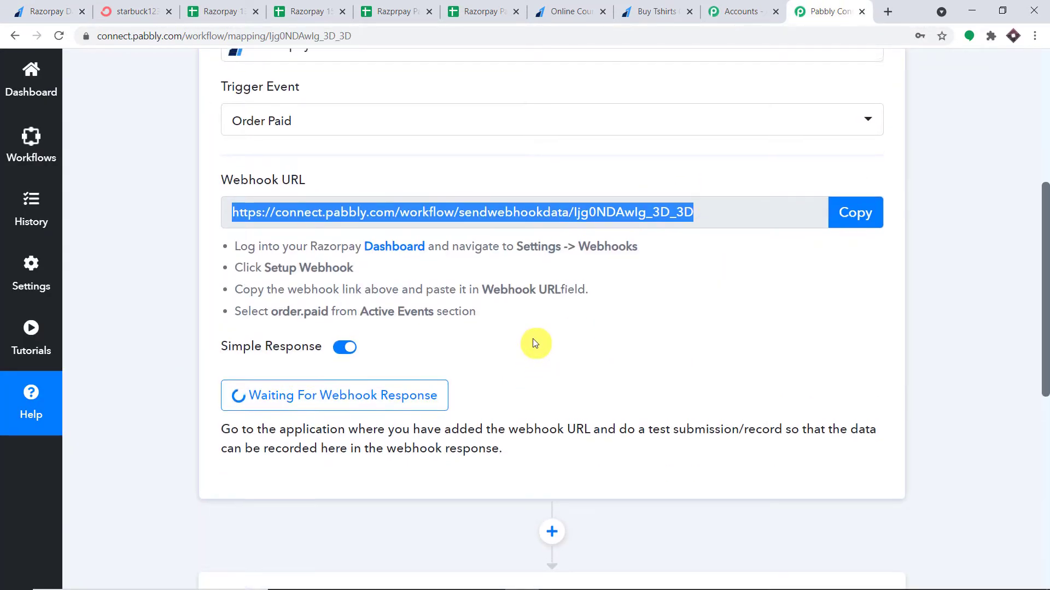
scroll(524, 345, up, 1)
click(44, 11)
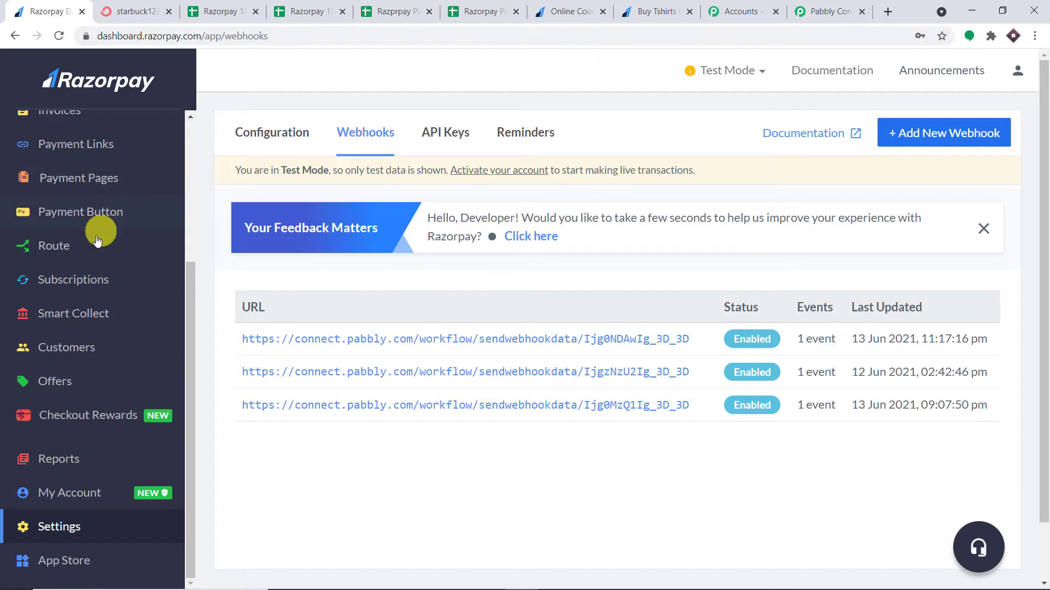
Open the Buy Tshirts Online payment page in a new tab, copy its URL, and start a blank tab
click(94, 179)
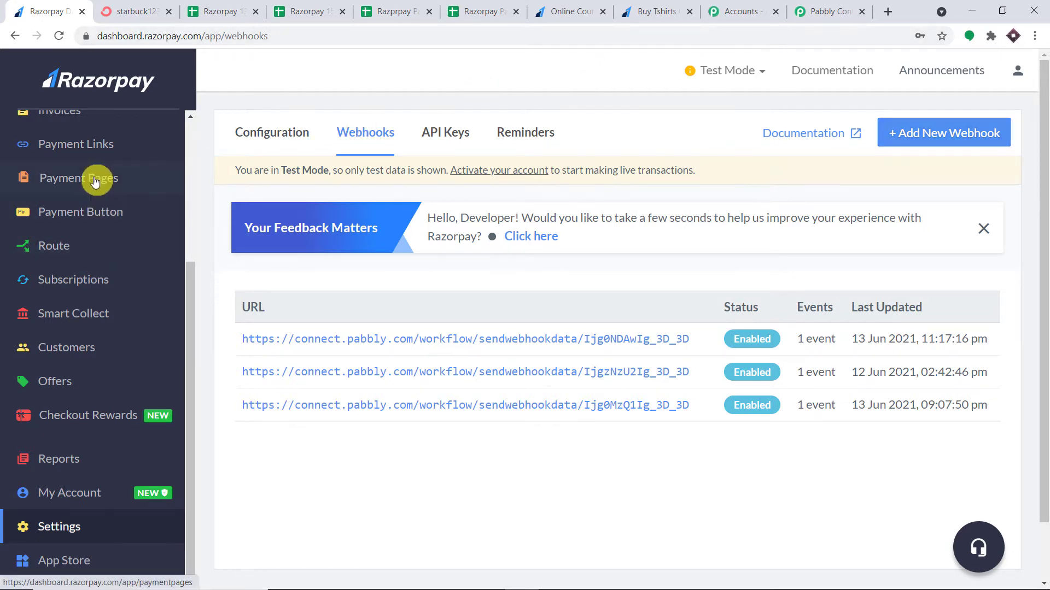
scroll(516, 269, down, 2)
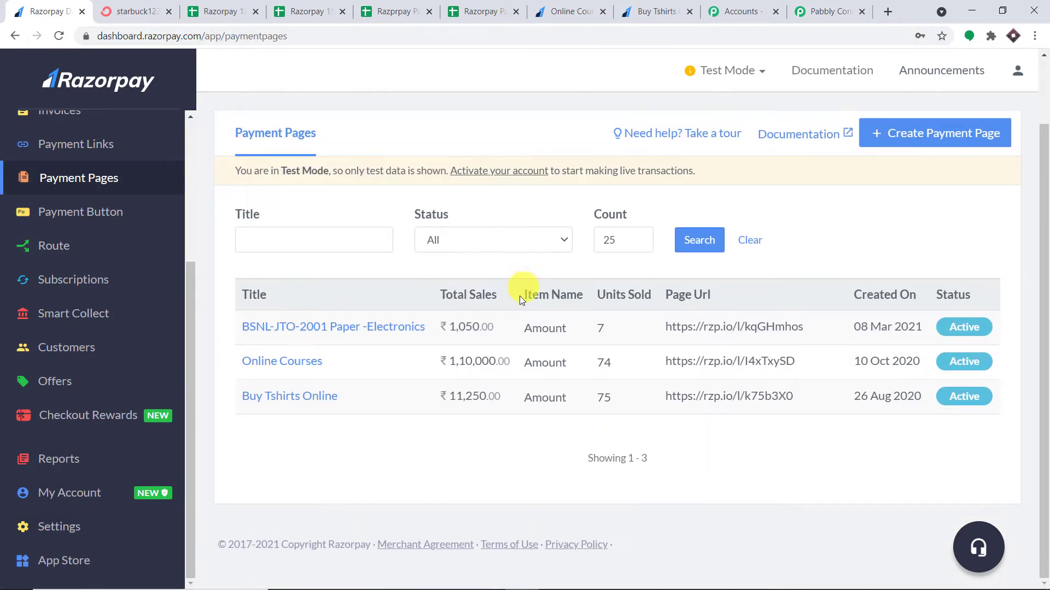
right_click(300, 398)
click(306, 404)
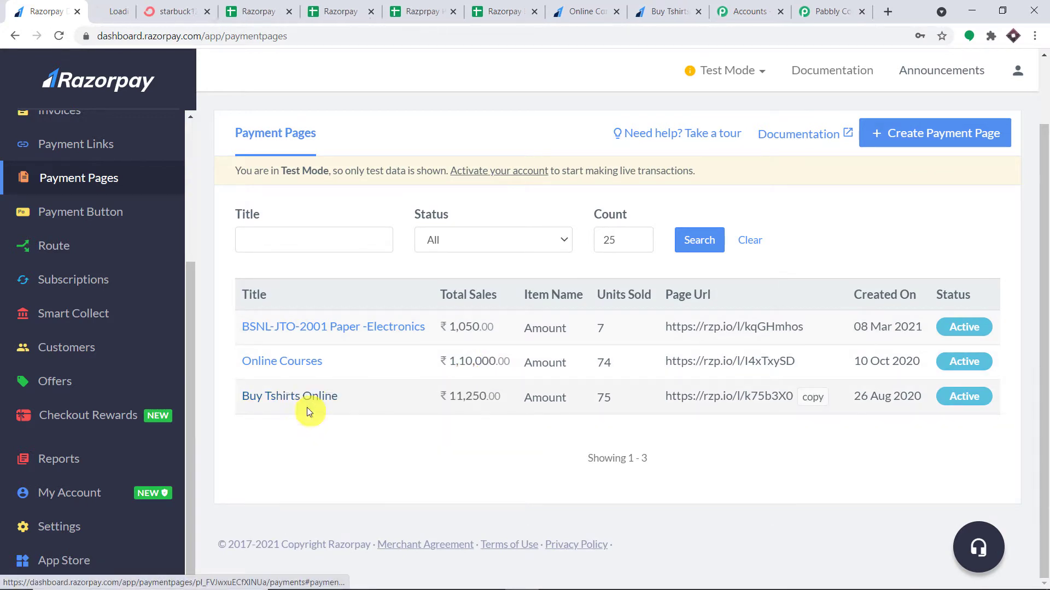
click(122, 9)
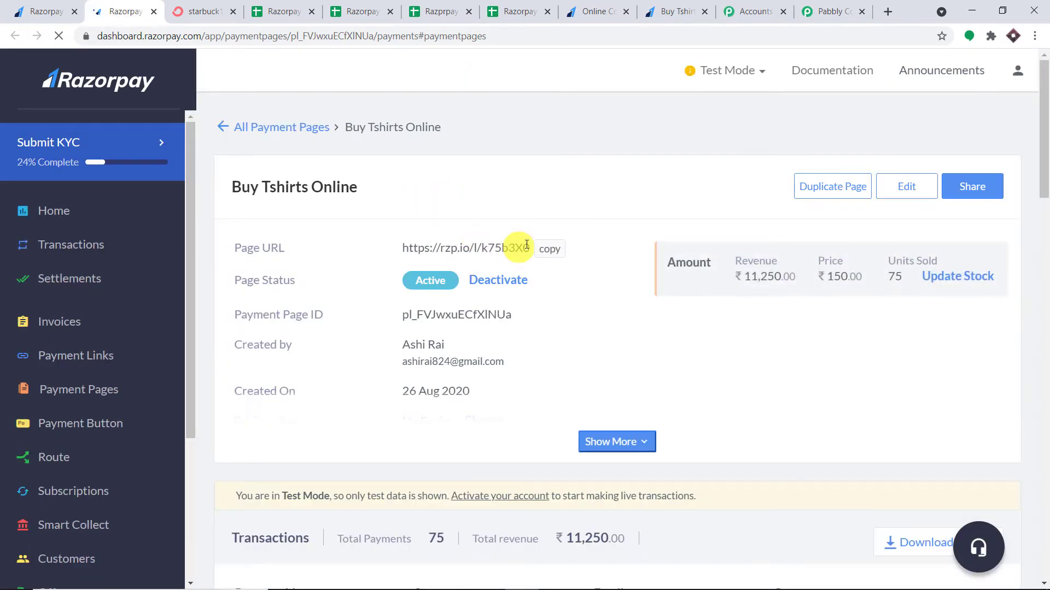
click(548, 249)
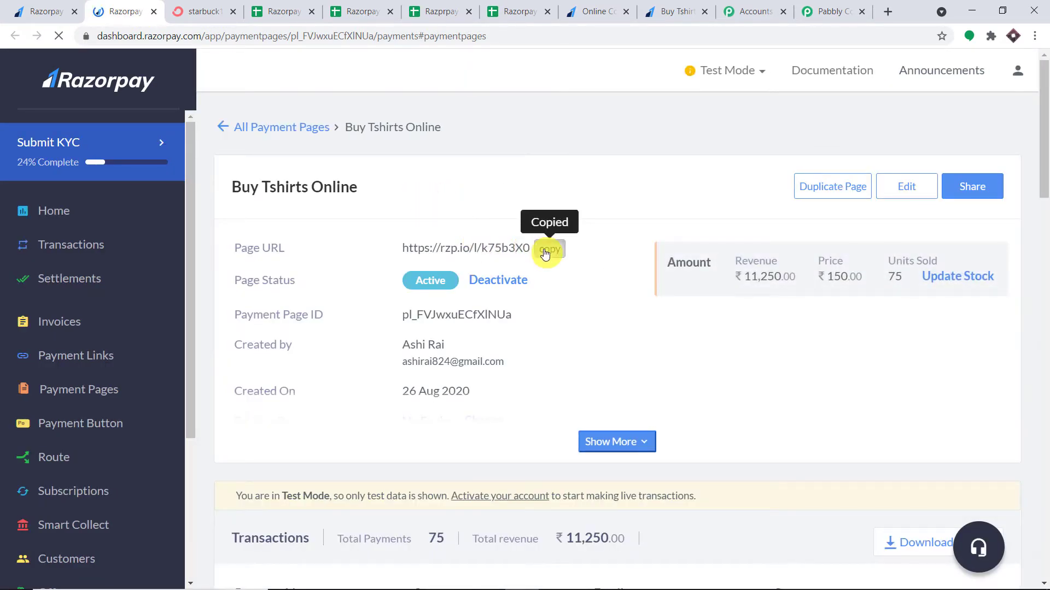
click(886, 12)
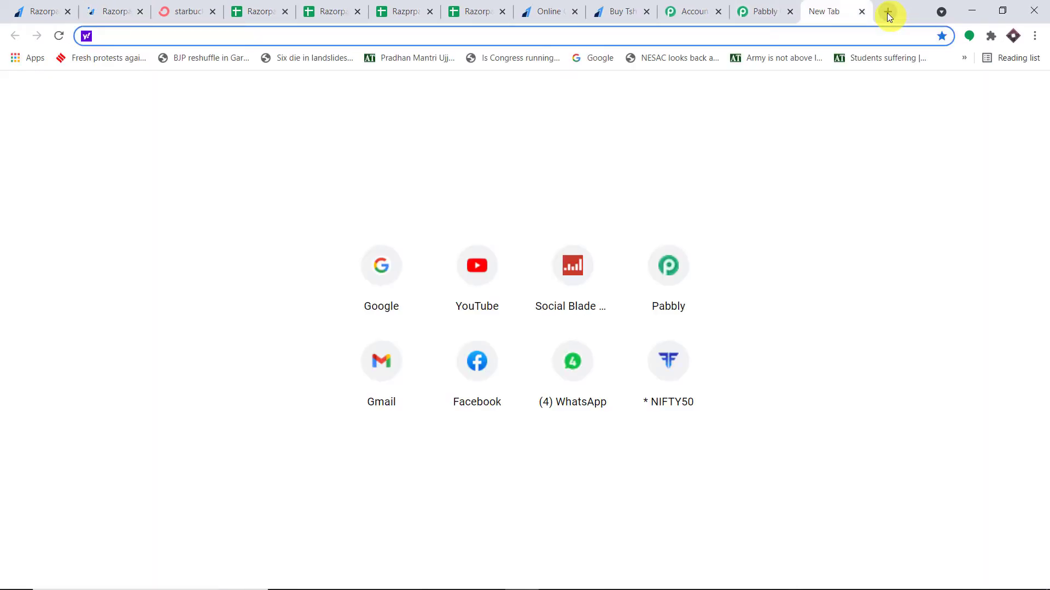
Load the copied payment page, fill in the buyer's name, e-mail and phone, and submit ₹150
key(ctrl+v)
key(Return)
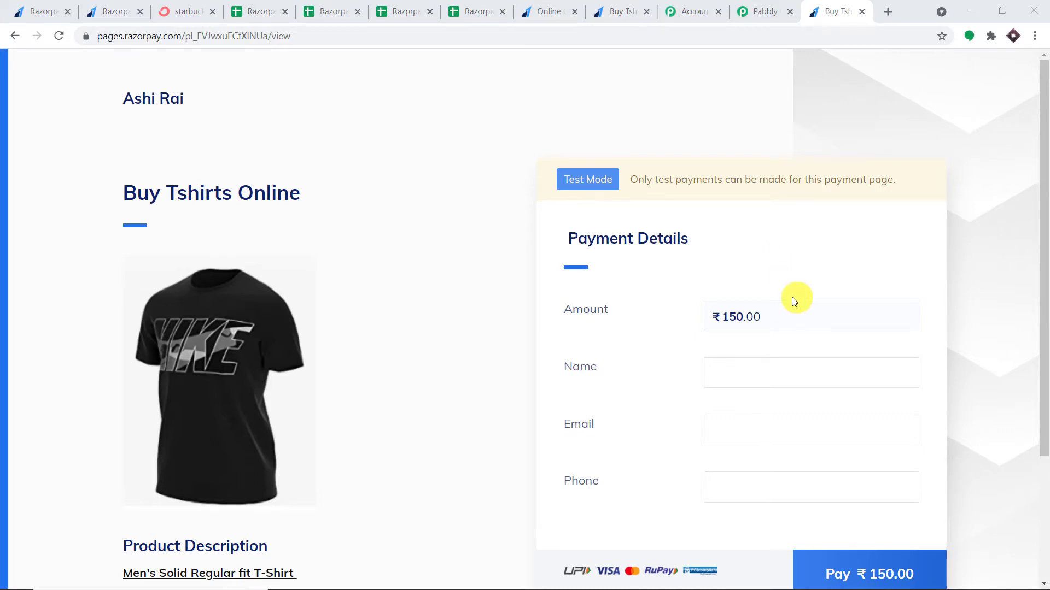
scroll(762, 298, down, 1)
click(761, 298)
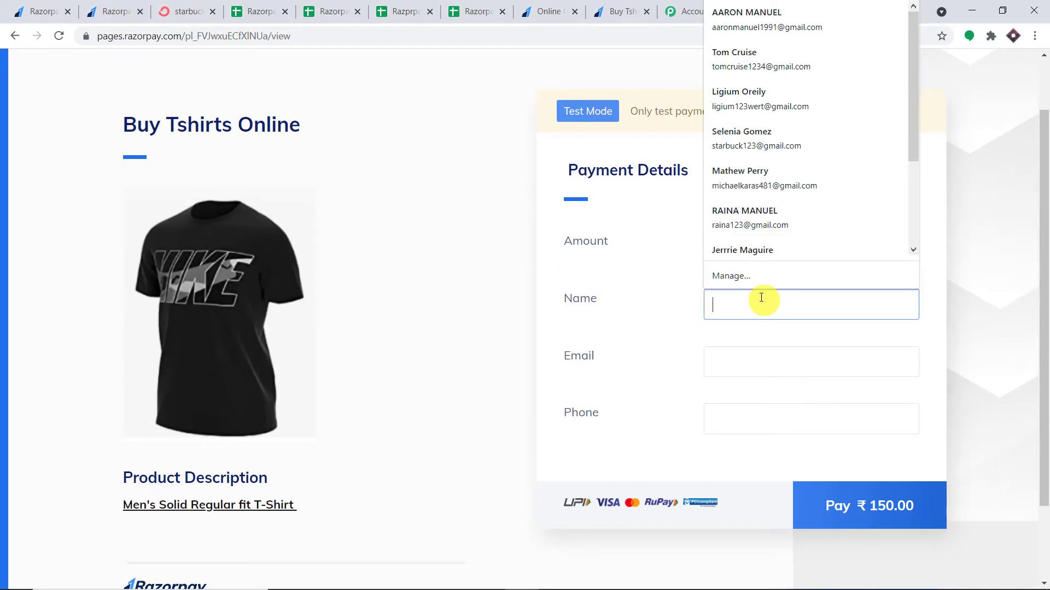
scroll(800, 193, down, 3)
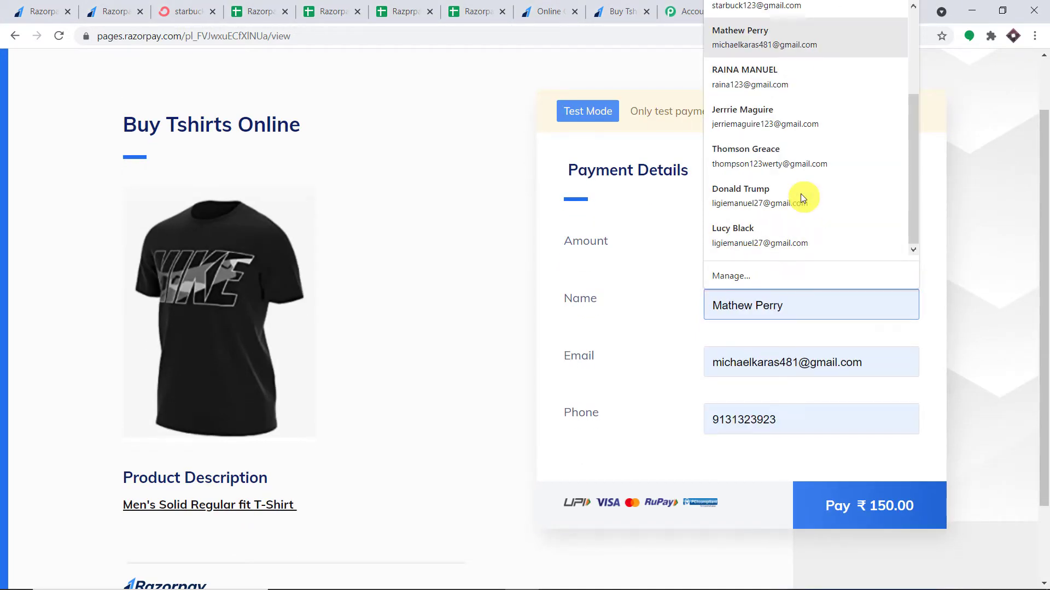
click(755, 148)
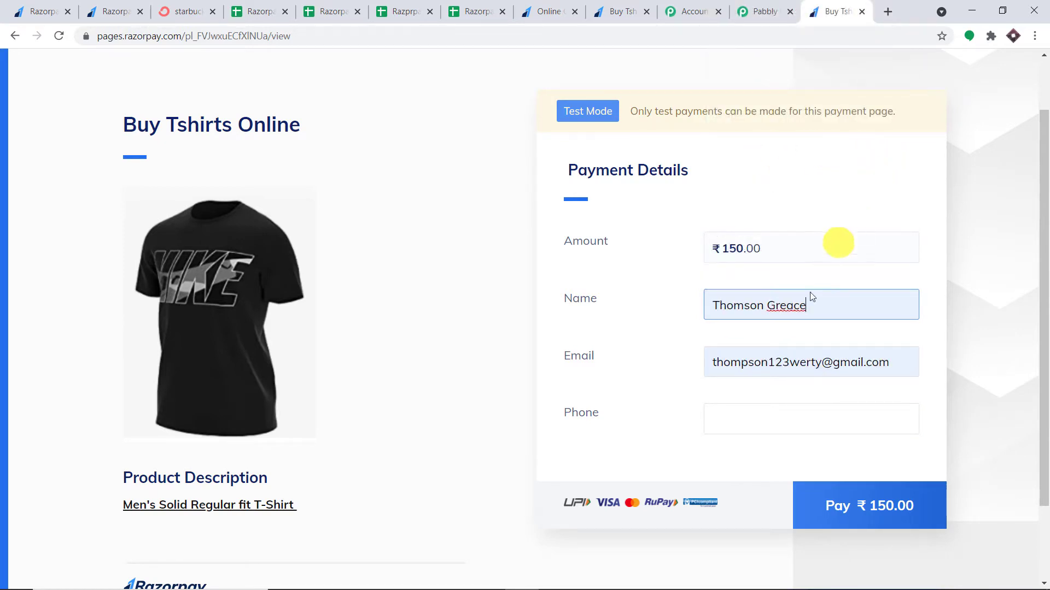
click(741, 420)
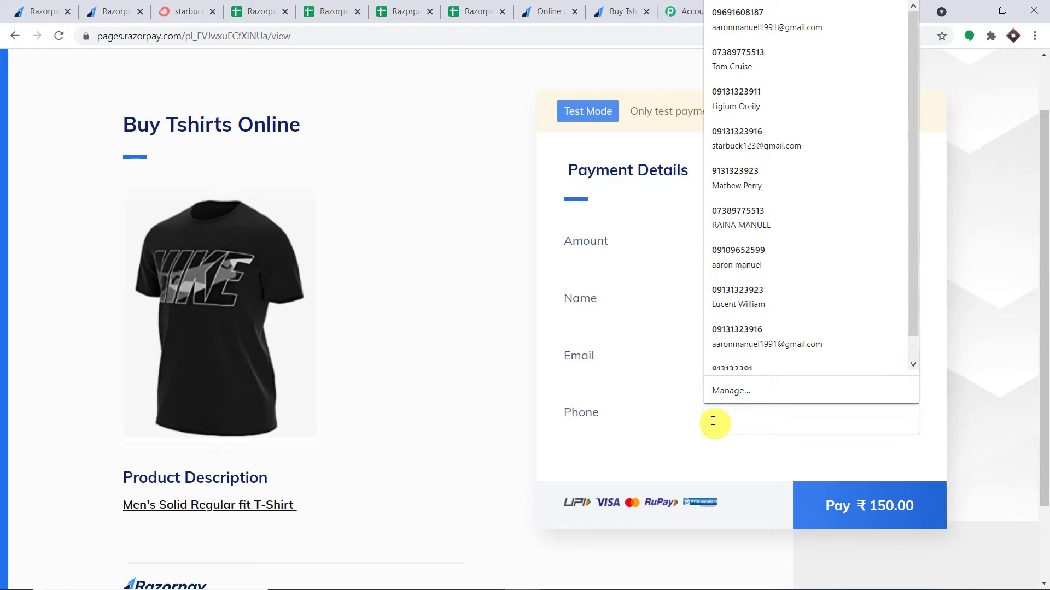
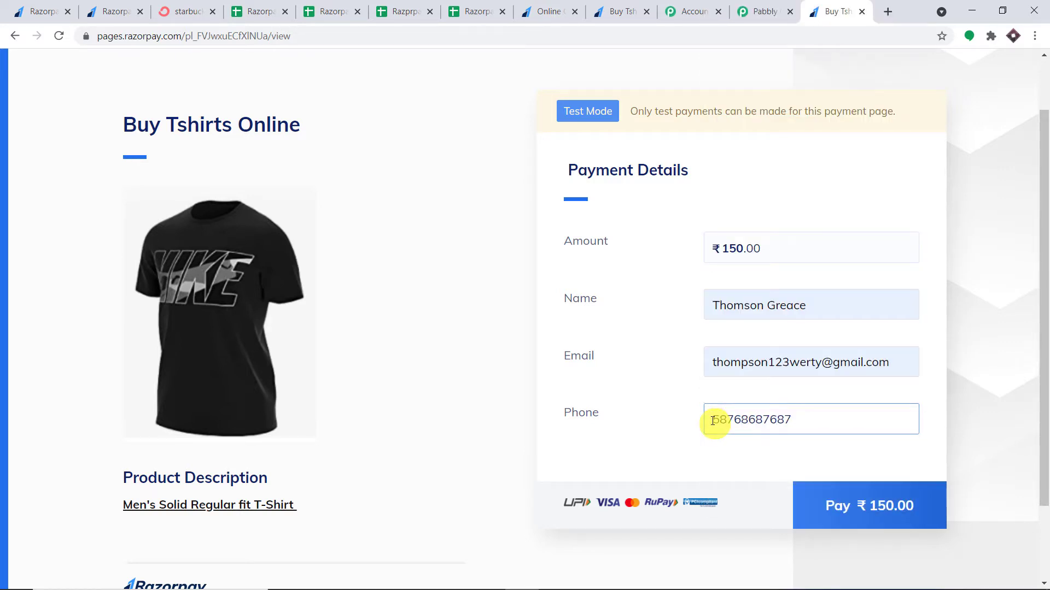
click(853, 495)
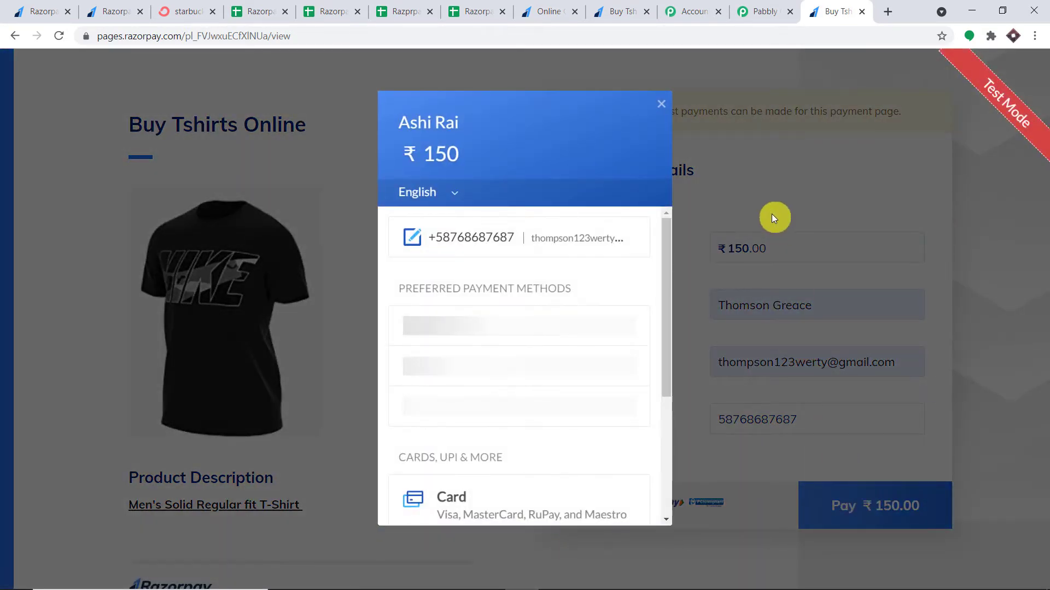
Pay with the saved test card and its CVV, skip saving the card, and mark it Successful
click(507, 336)
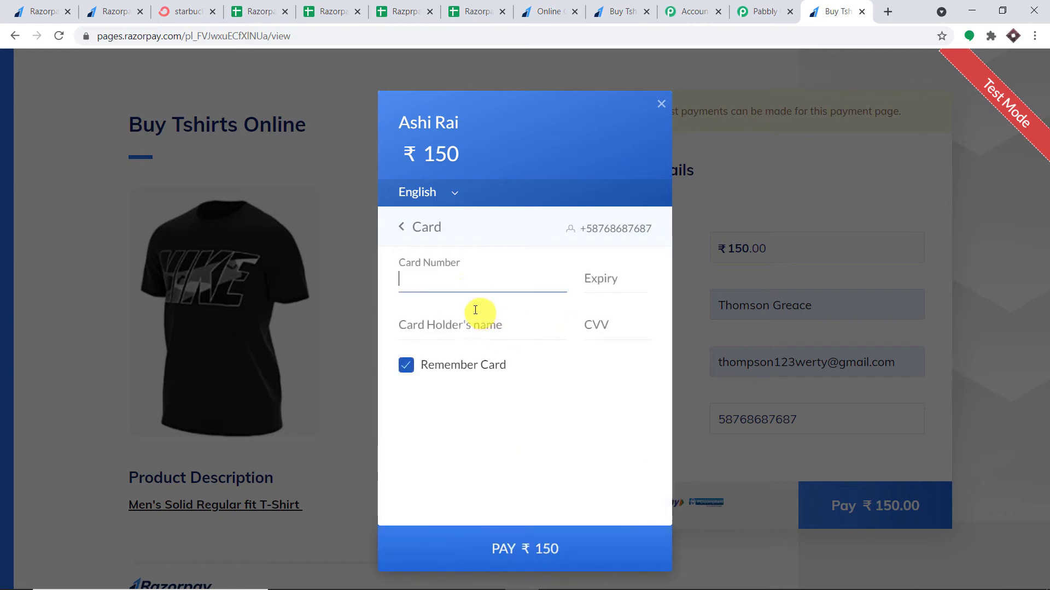
click(448, 280)
click(454, 326)
click(591, 325)
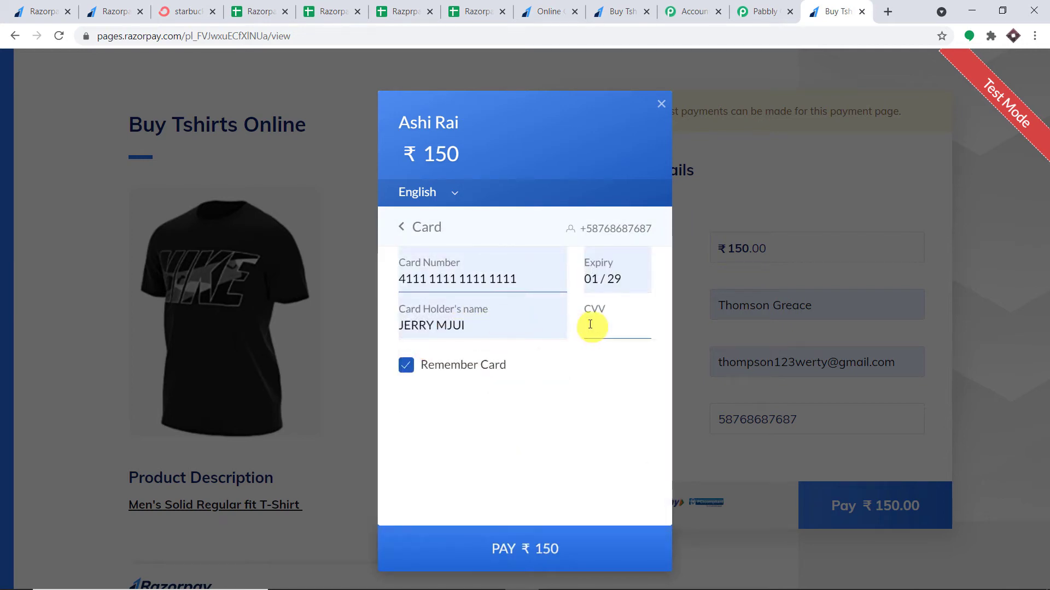
text(111)
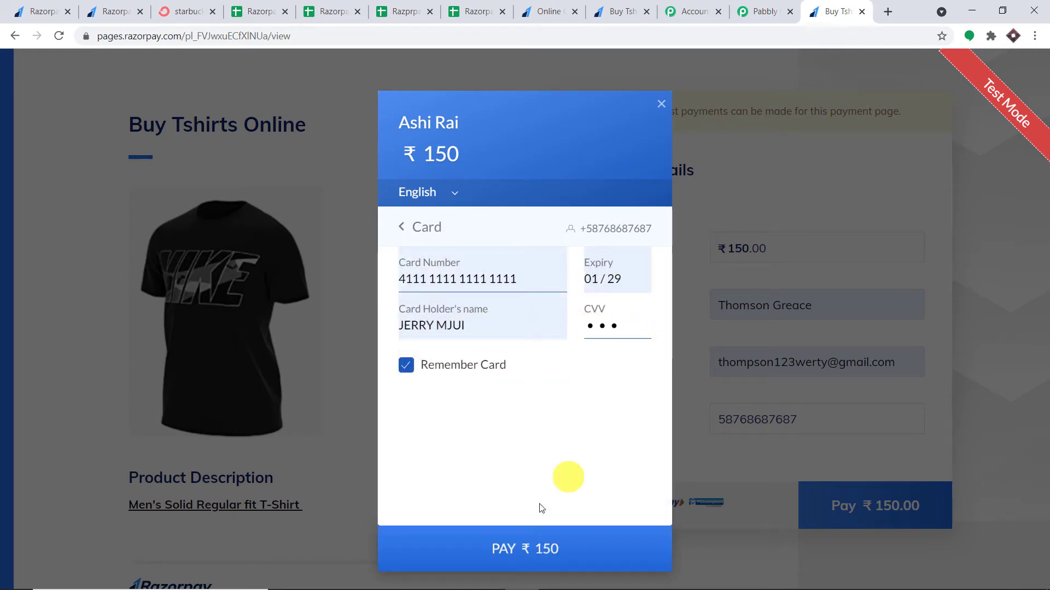
click(534, 548)
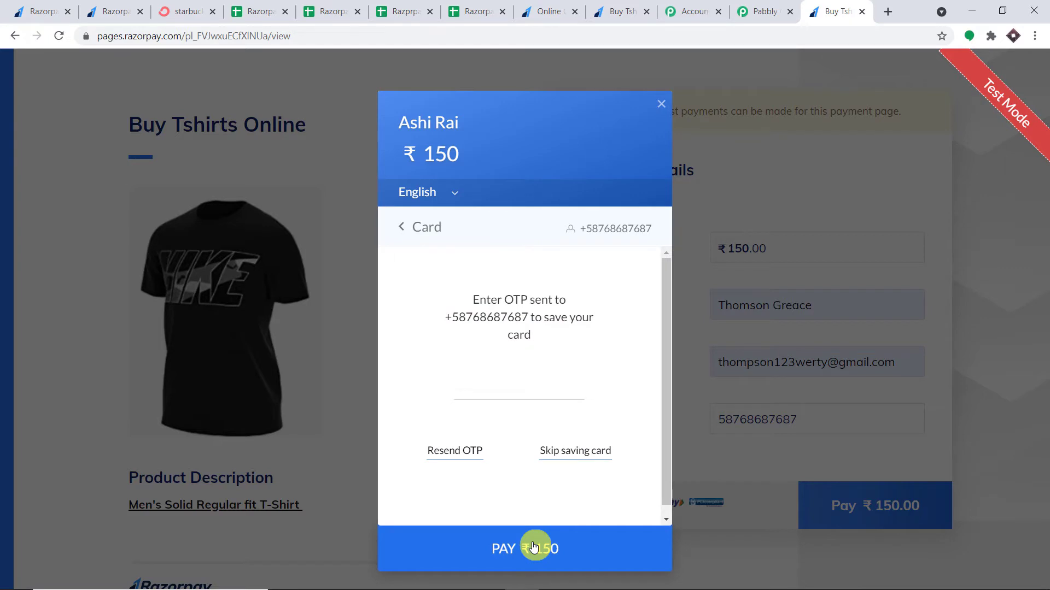
click(579, 451)
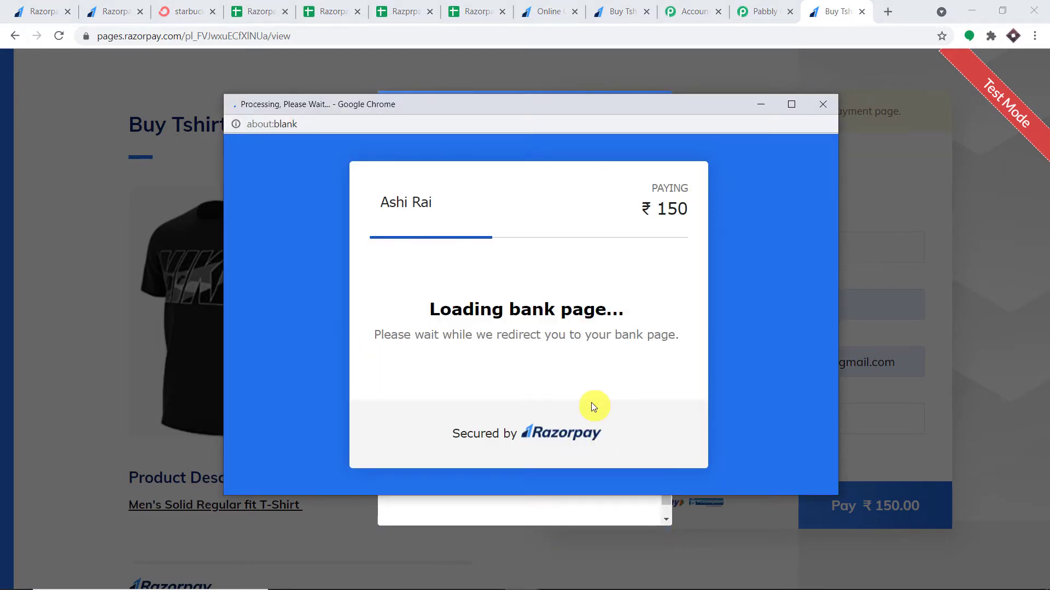
click(461, 400)
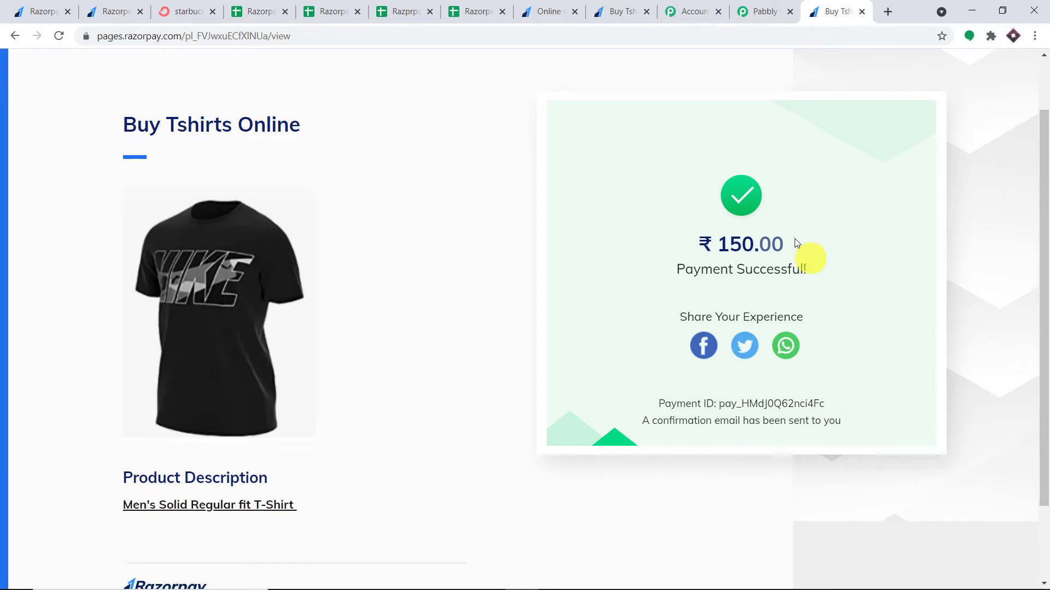
click(757, 11)
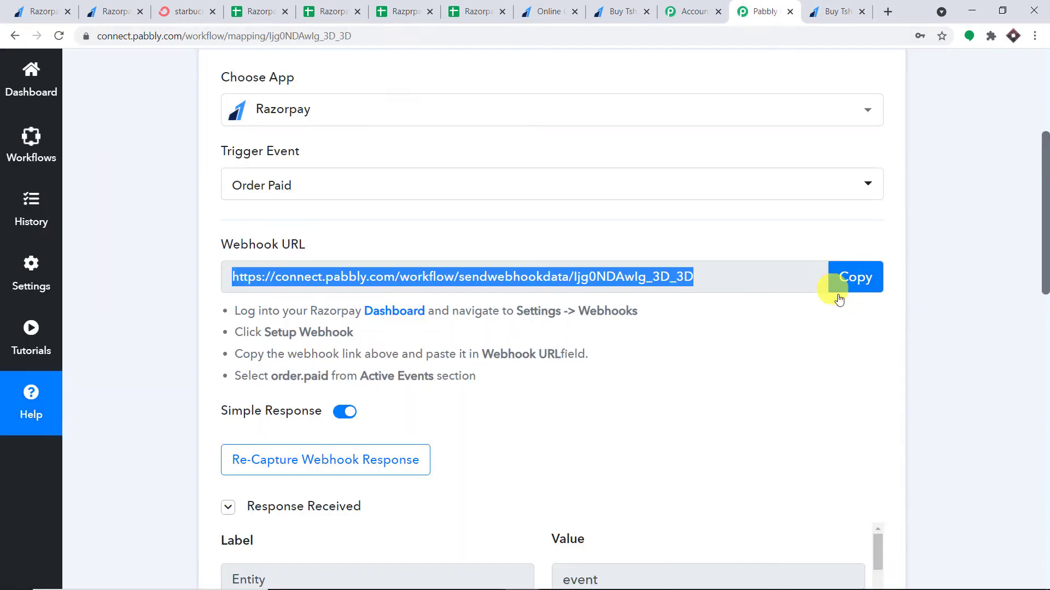
Check the captured response's order.paid event and the 15000 payment amount
scroll(951, 330, down, 6)
scroll(689, 319, down, 1)
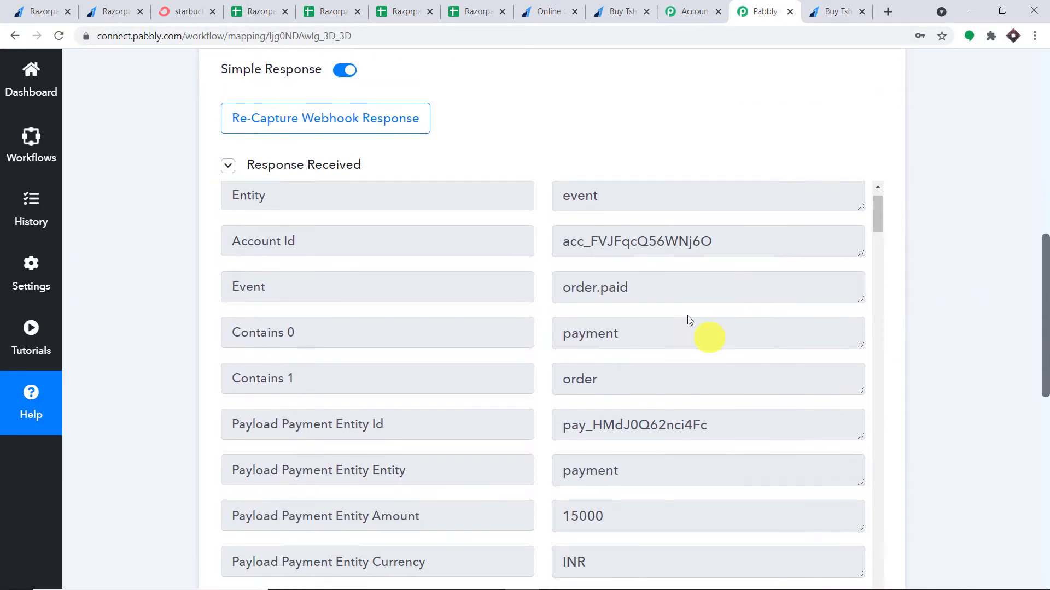
scroll(688, 320, down, 1)
double_click(640, 263)
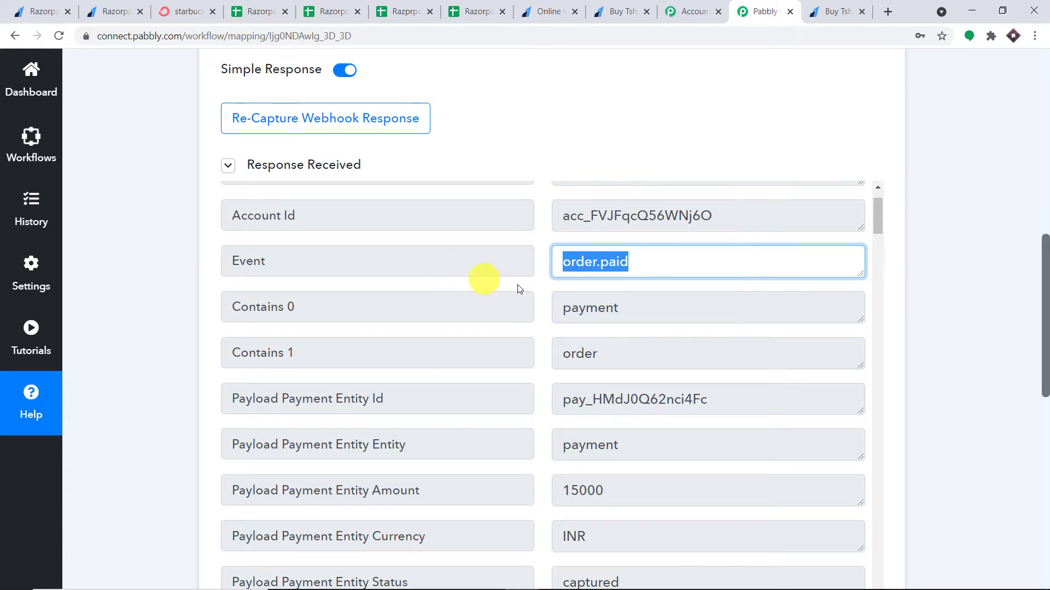
scroll(569, 305, down, 2)
drag(616, 354, 549, 354)
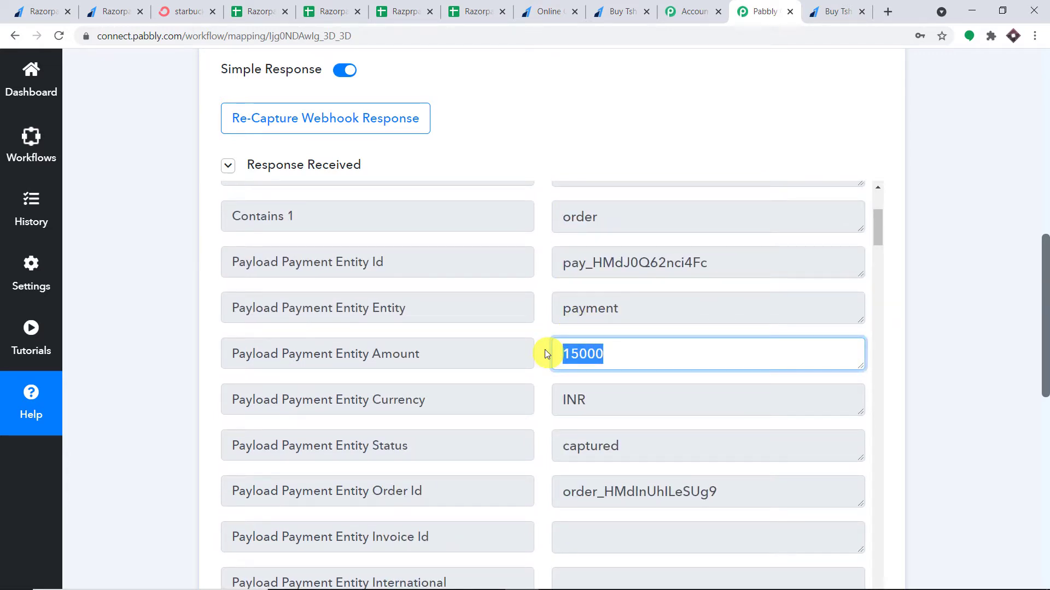
click(620, 356)
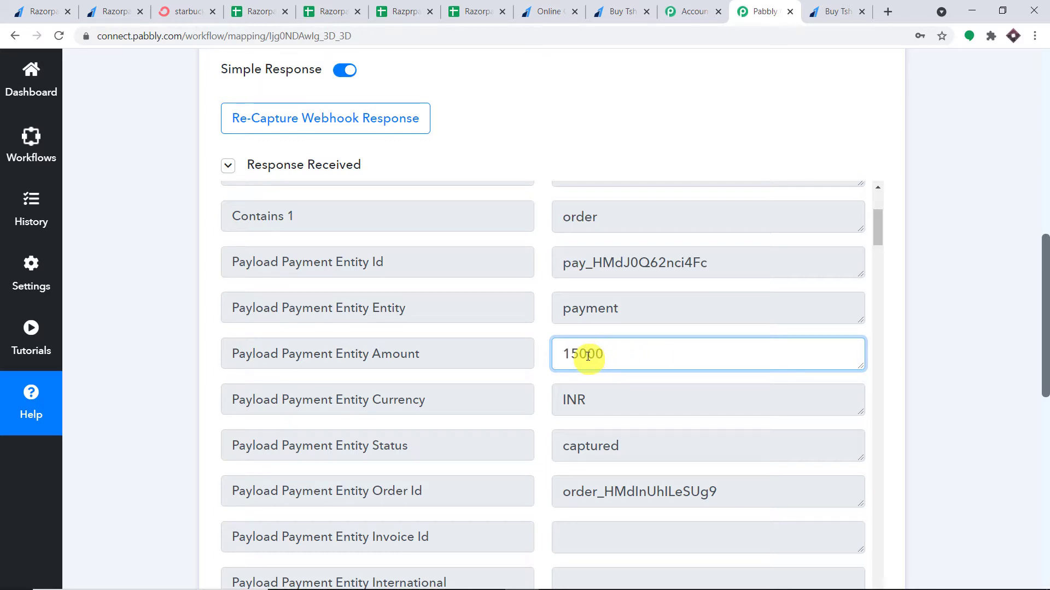
drag(603, 354, 588, 353)
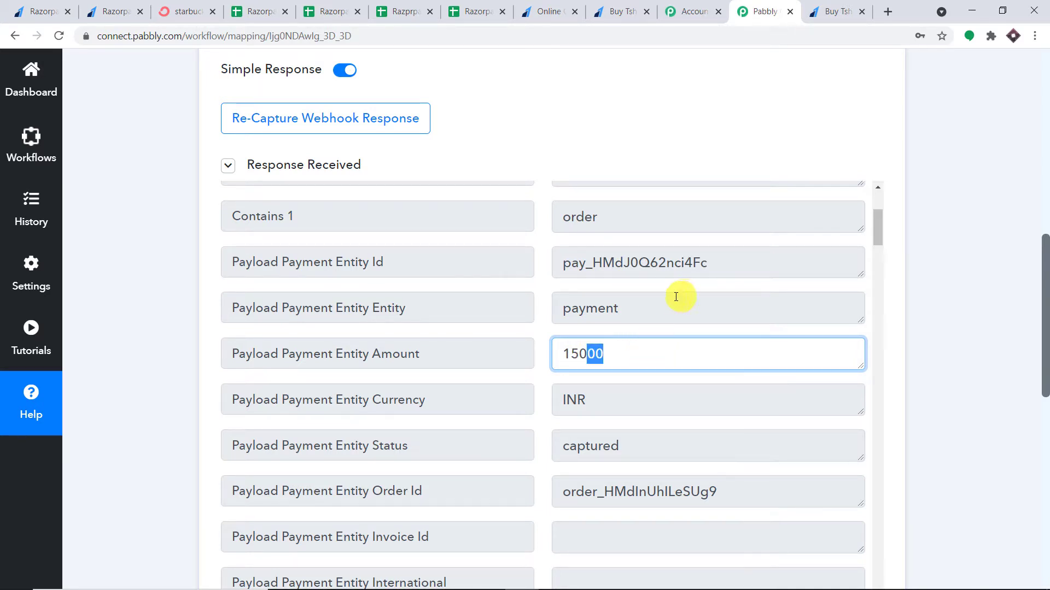
Review the customer's email and phone values, then scroll down to step 2
scroll(673, 334, down, 5)
scroll(673, 335, down, 15)
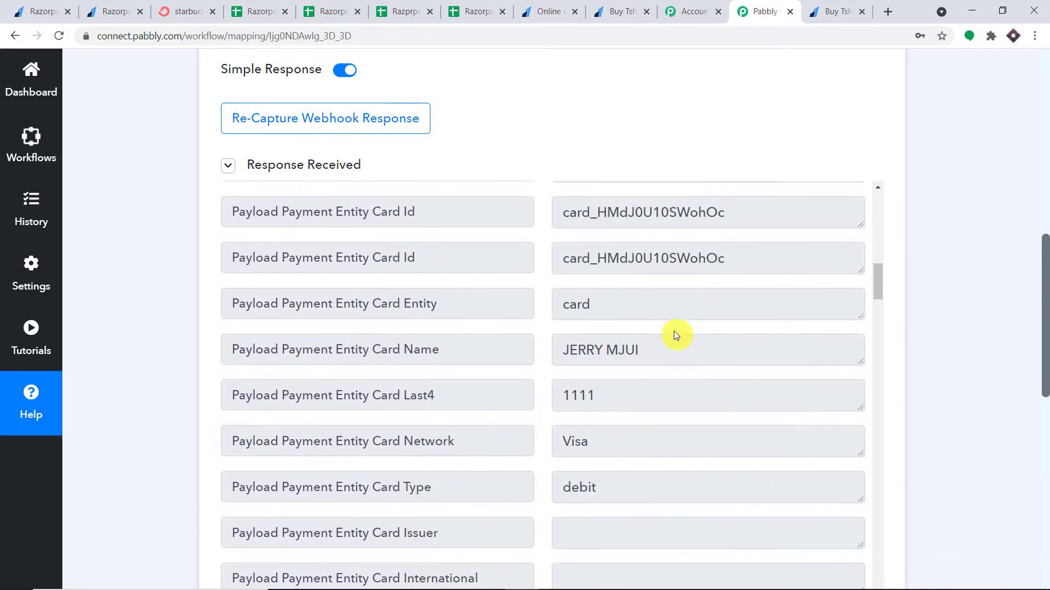
scroll(674, 335, down, 3)
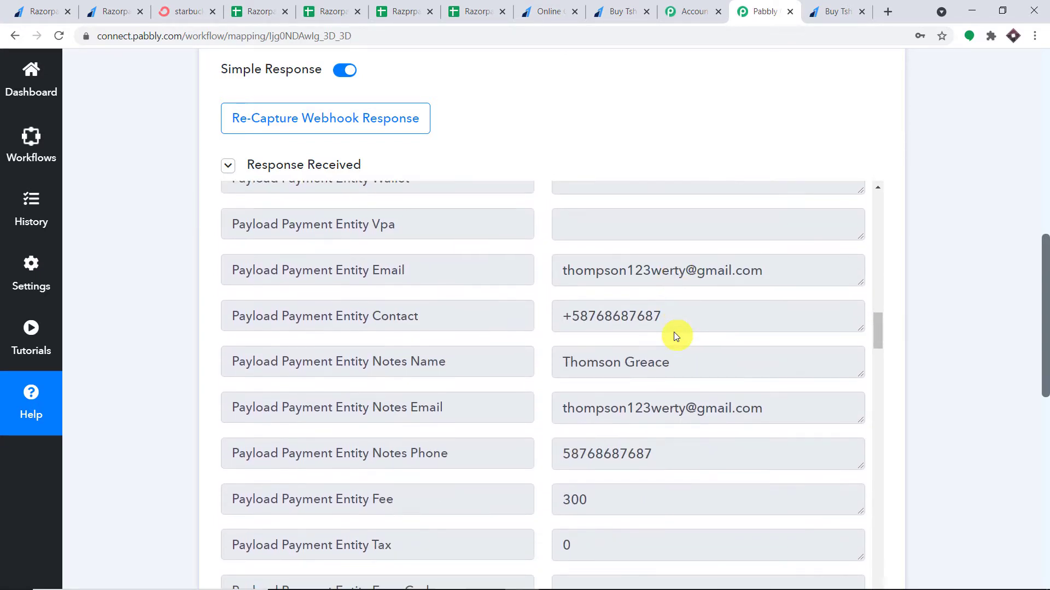
drag(694, 361, 548, 365)
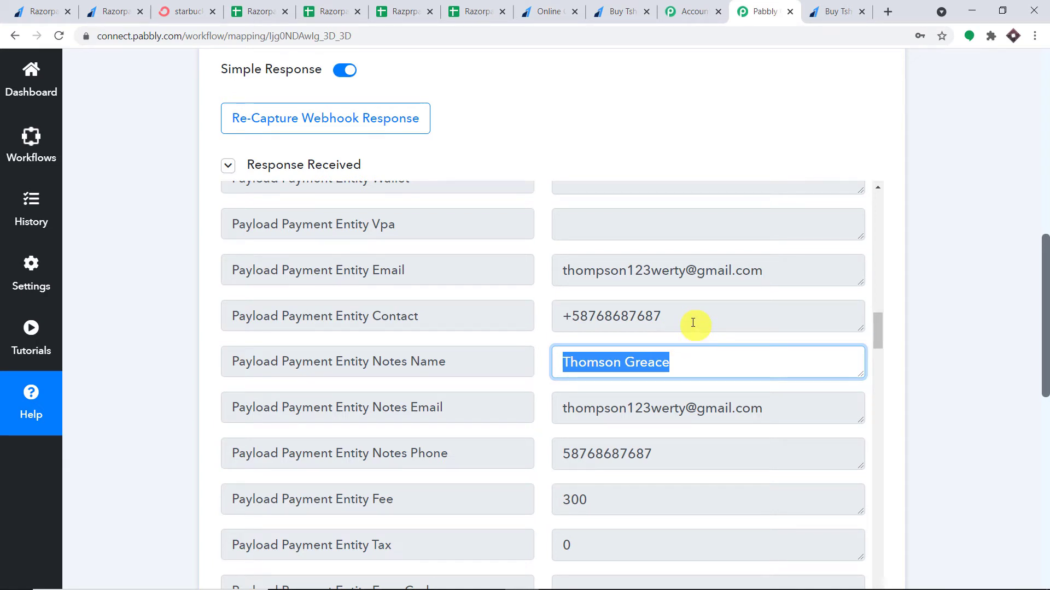
drag(760, 271, 549, 274)
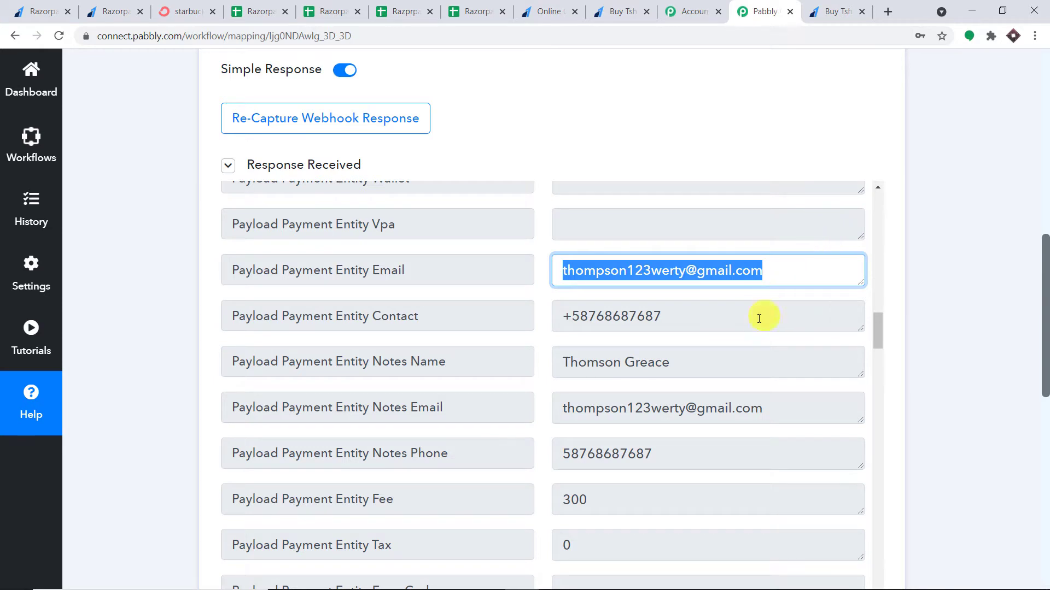
scroll(757, 344, down, 3)
scroll(752, 330, down, 3)
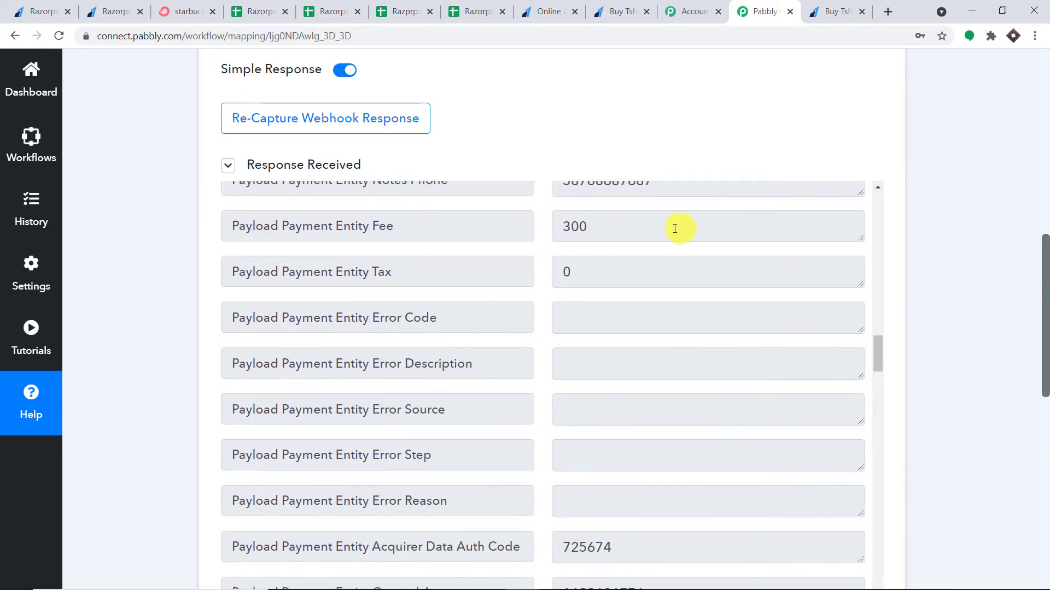
scroll(673, 227, up, 1)
drag(673, 238, 432, 253)
scroll(682, 284, down, 7)
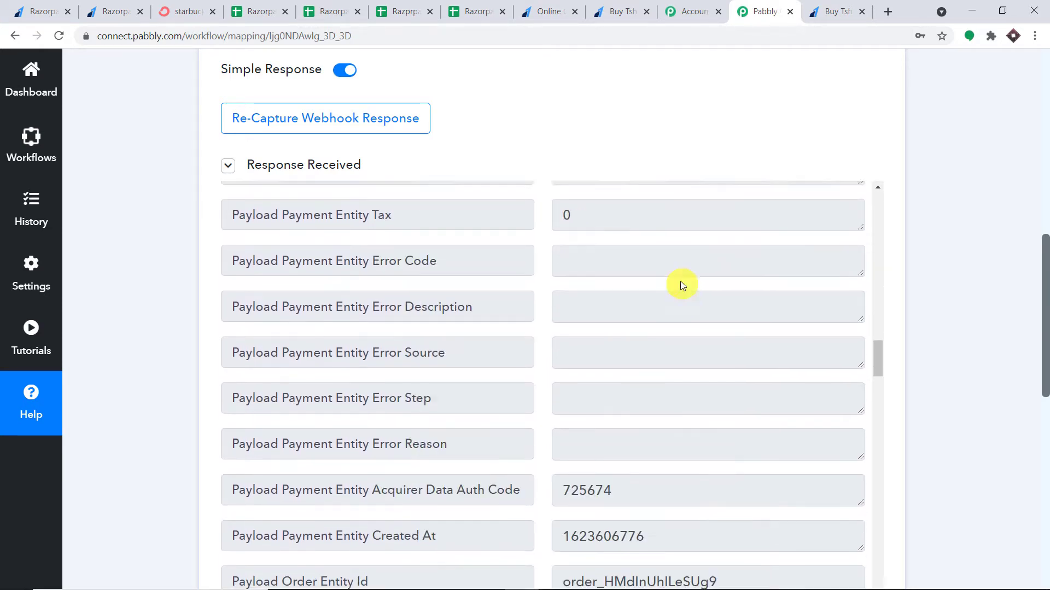
scroll(707, 303, down, 3)
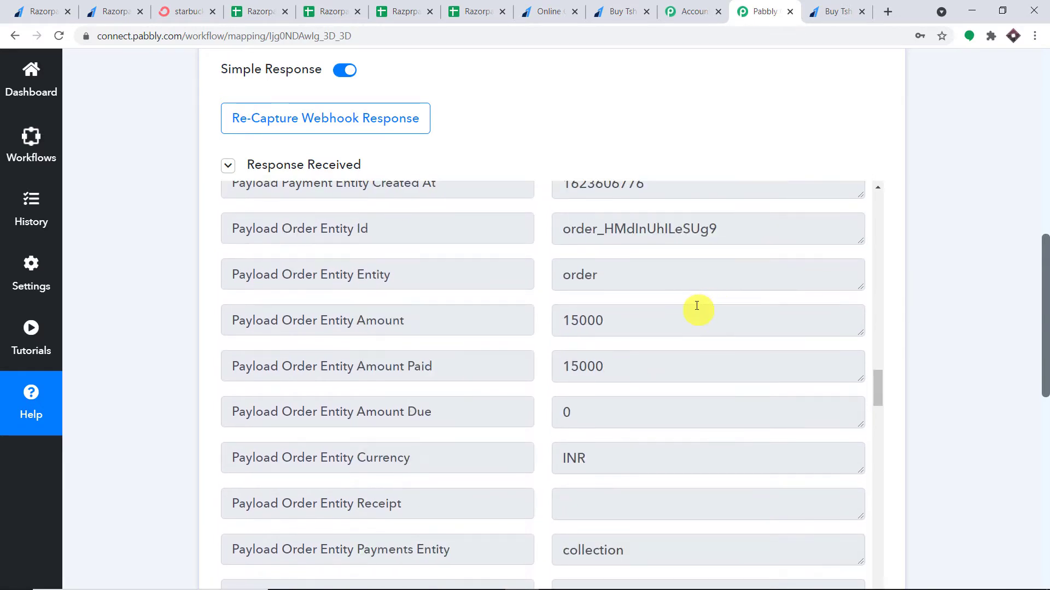
scroll(1044, 309, down, 2)
drag(1044, 309, 1044, 416)
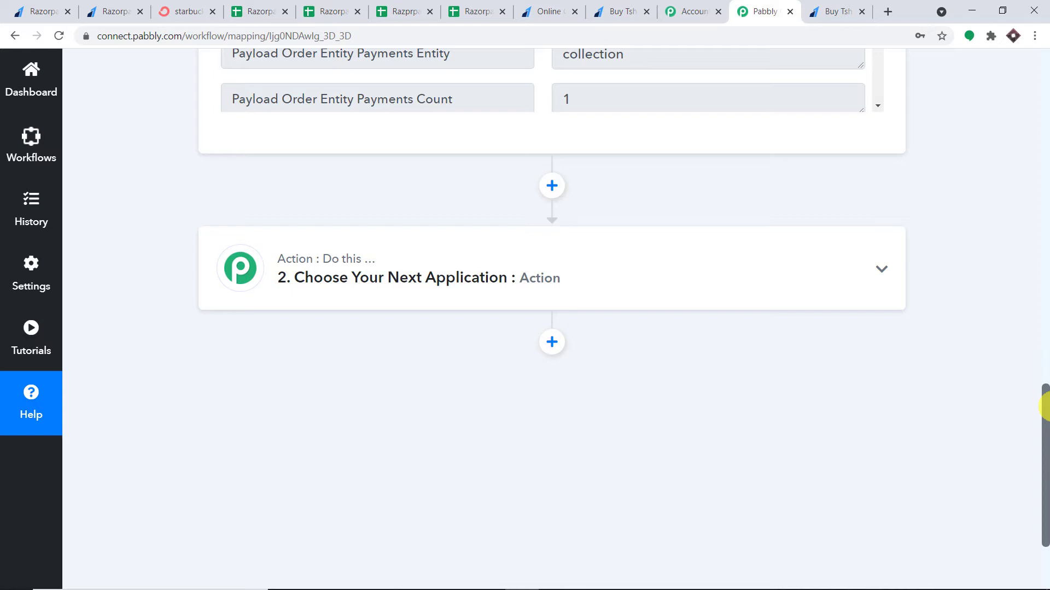
Search 'route' in step 2's Choose App and select Router by Pabbly, giving Route 1 and Route 2
click(555, 287)
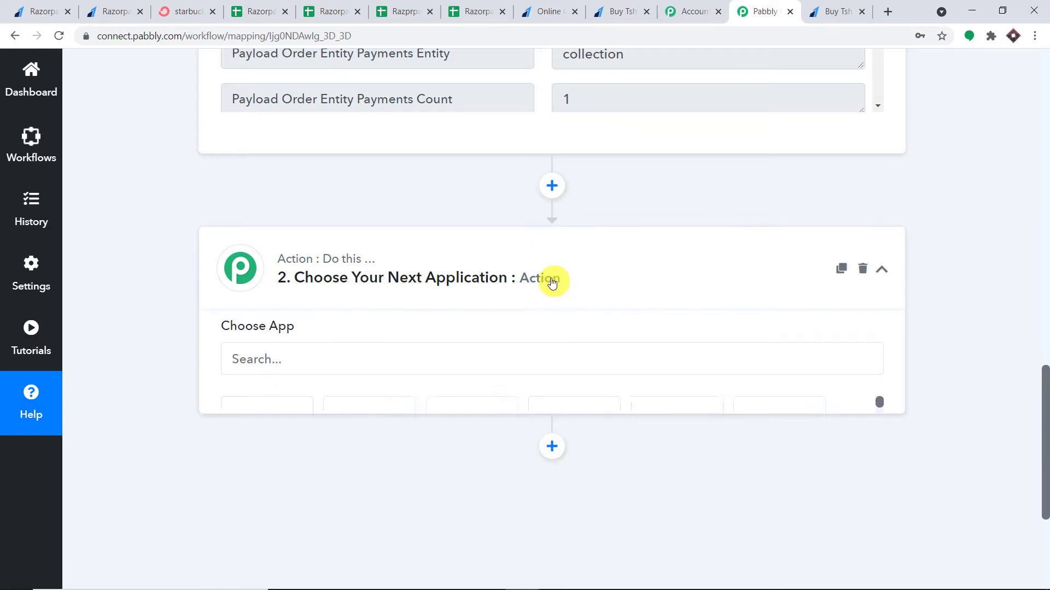
click(421, 232)
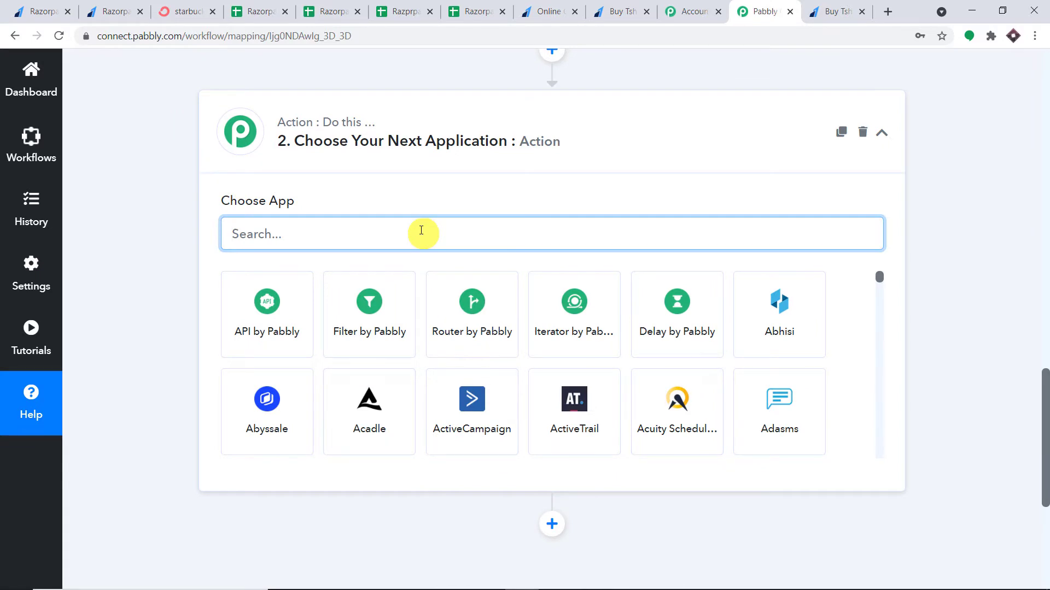
text(route)
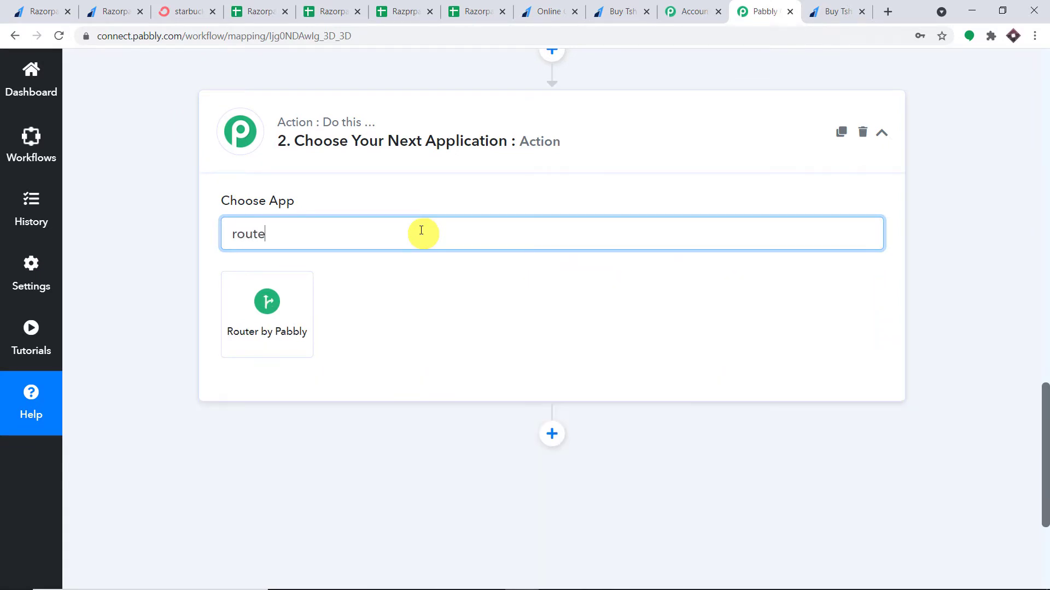
click(265, 300)
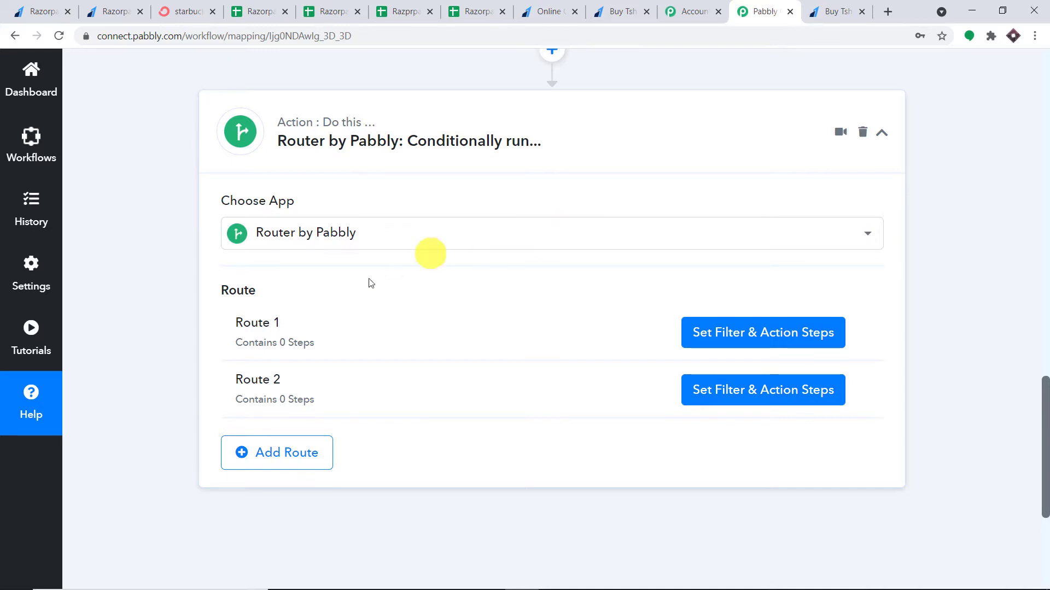
mouse_move(326, 325)
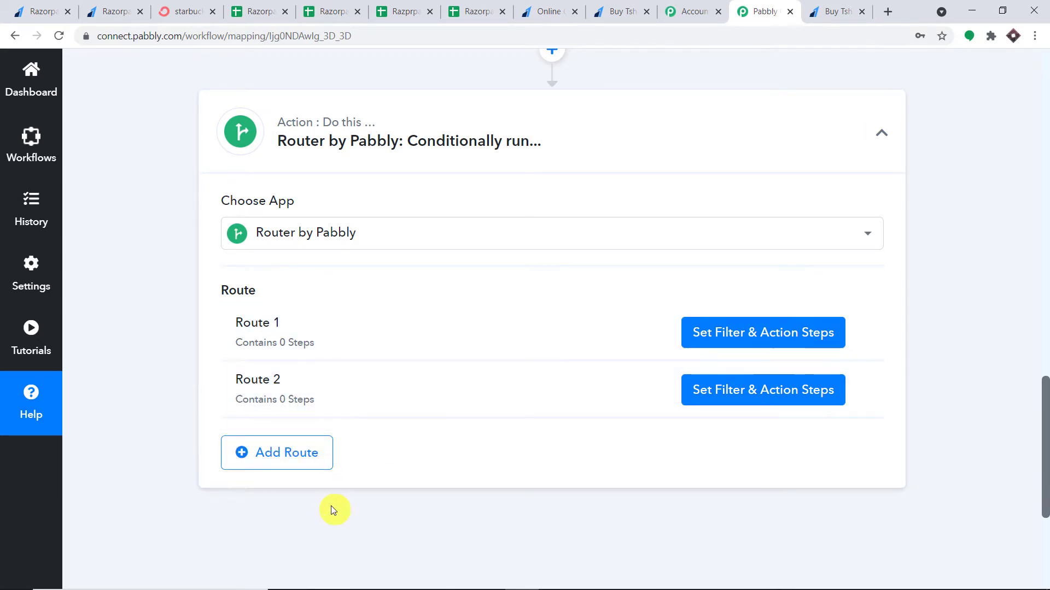
mouse_move(433, 394)
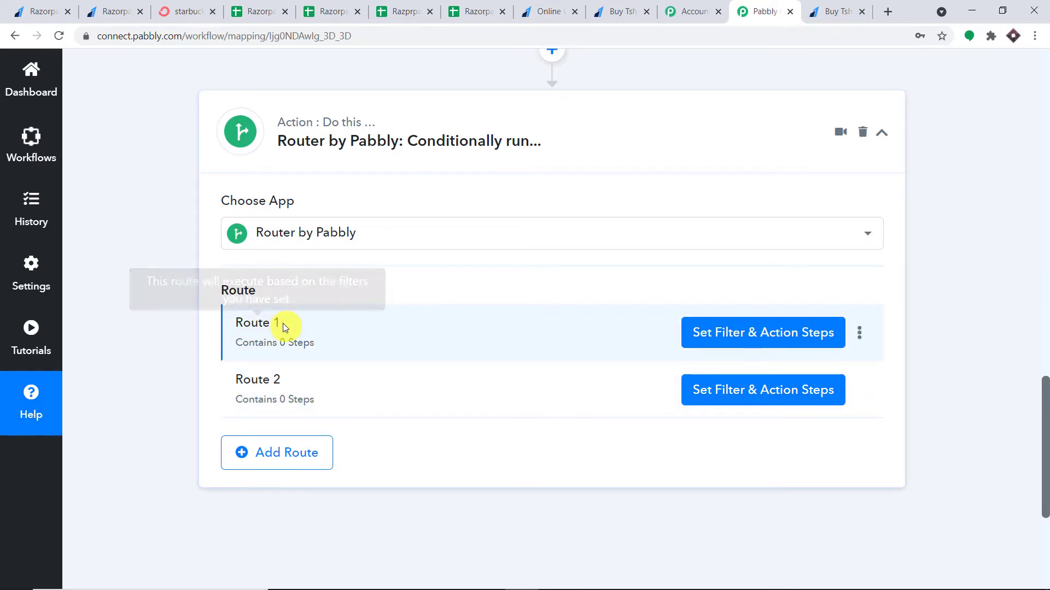
Rename Route 1 to 'Rs 150 Payment' from its three-dot menu
click(860, 331)
click(815, 362)
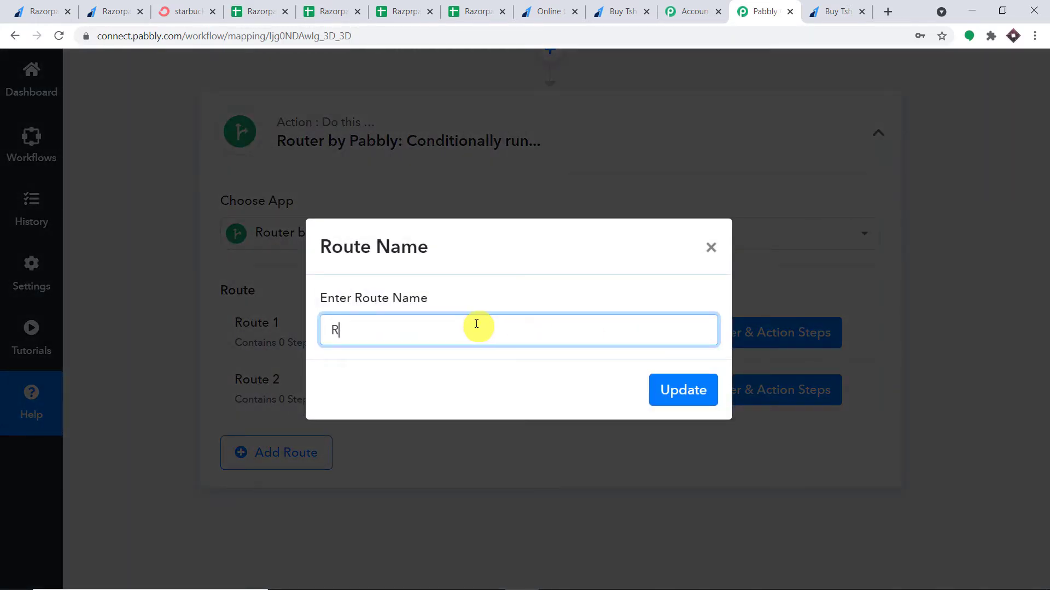
key(BackSpace)
text(Rs 150 Payment)
click(668, 397)
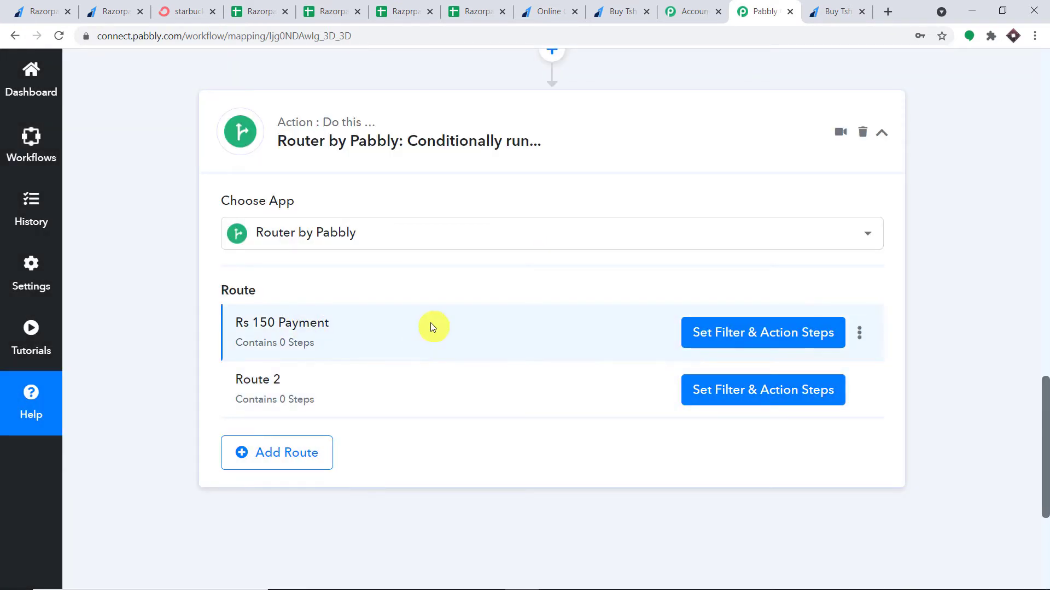
Set the Rs 150 Payment filter to Payload Payment Entity Amount equal to 15000
click(766, 338)
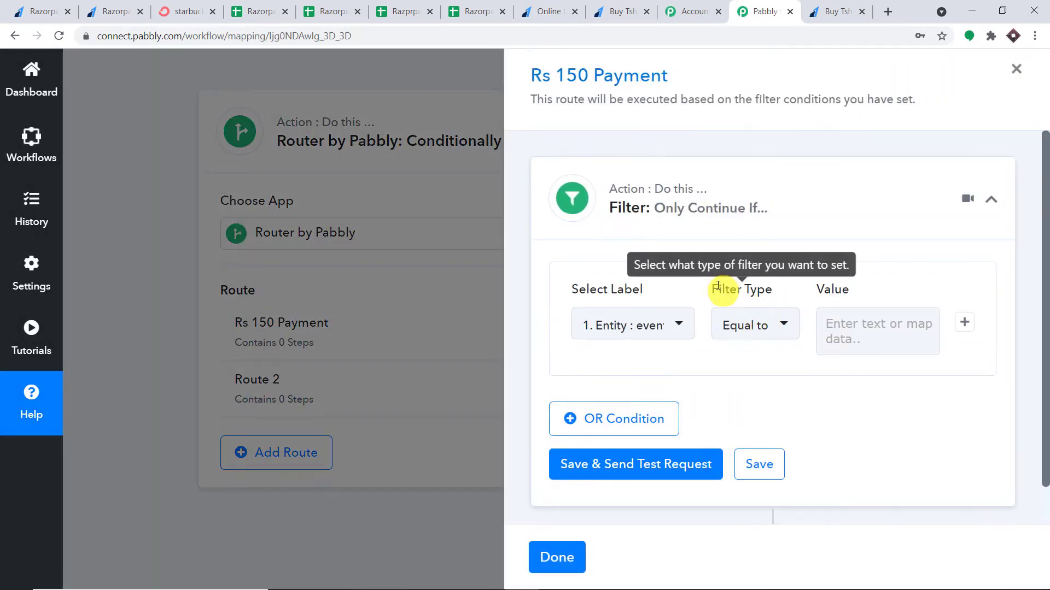
scroll(680, 305, down, 1)
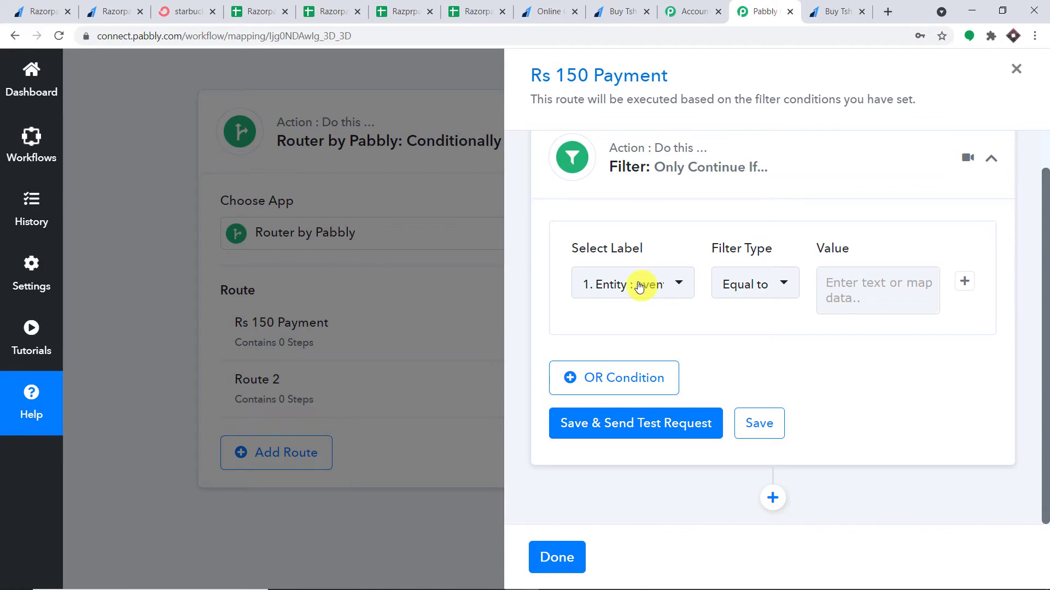
click(649, 286)
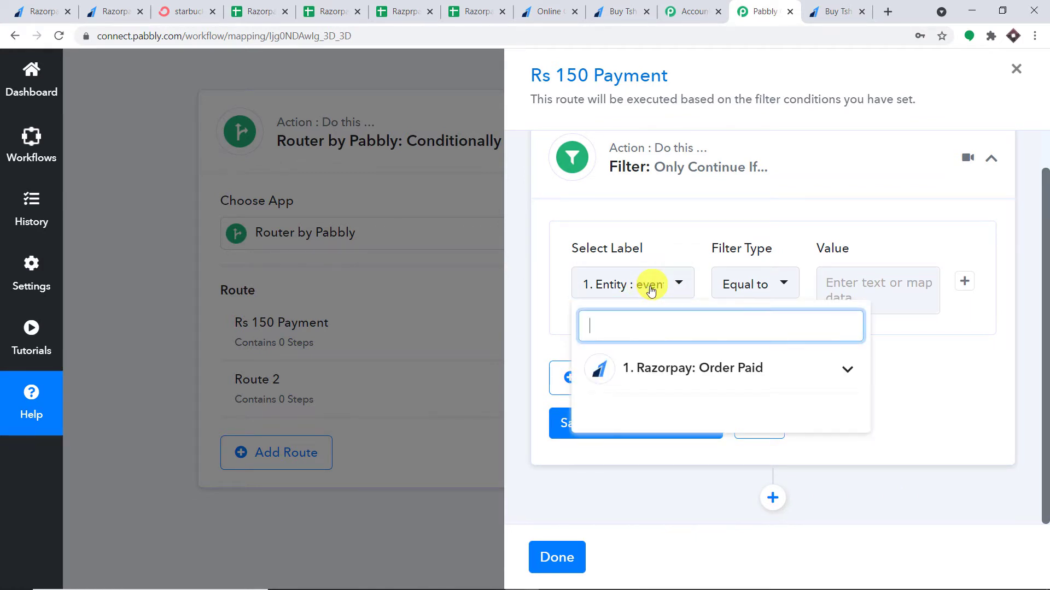
click(697, 371)
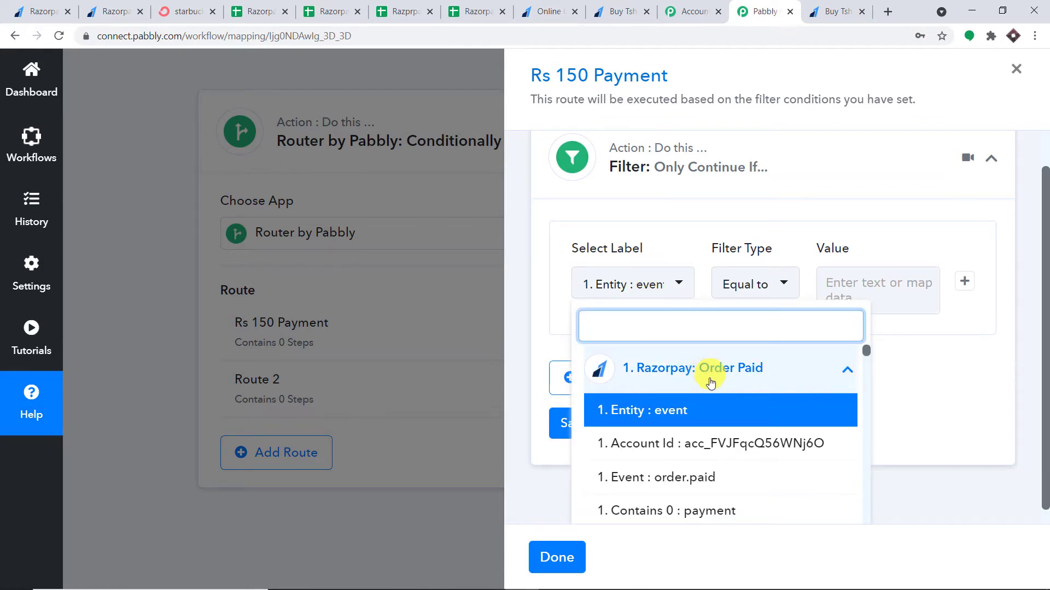
scroll(713, 388, down, 6)
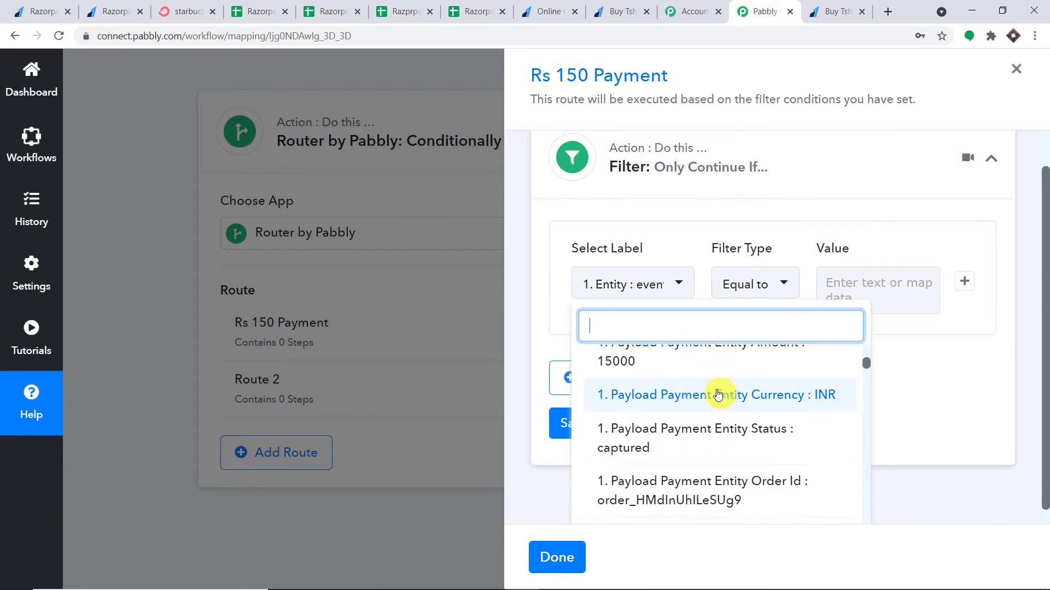
scroll(718, 394, up, 1)
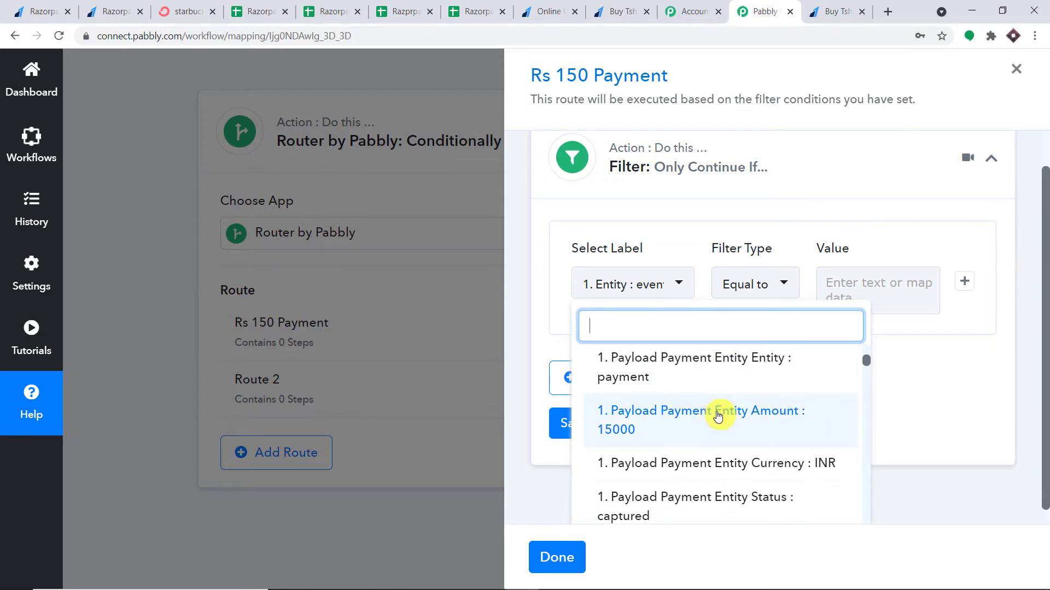
click(718, 416)
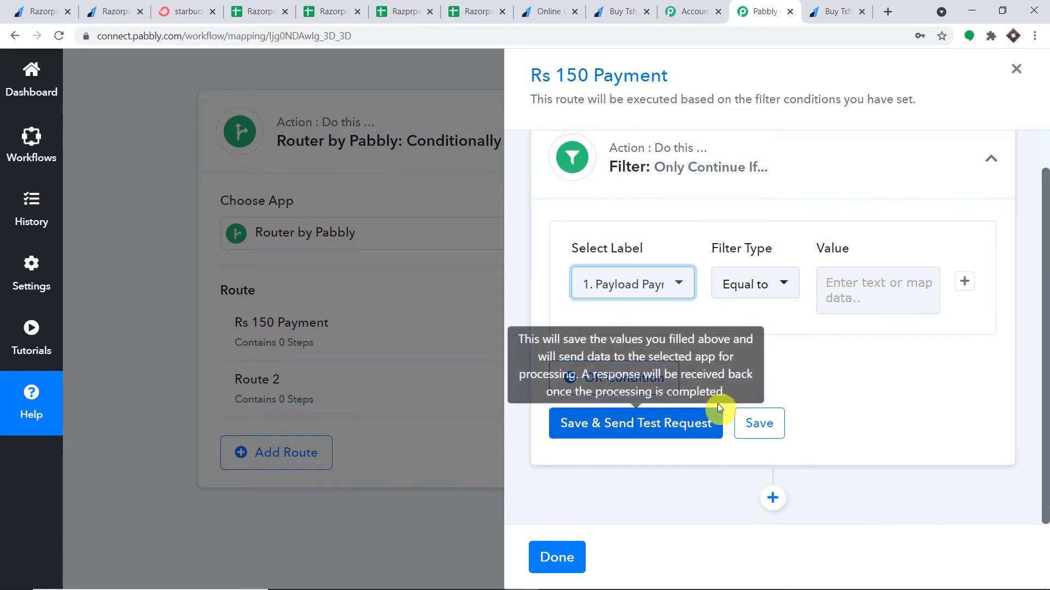
click(824, 280)
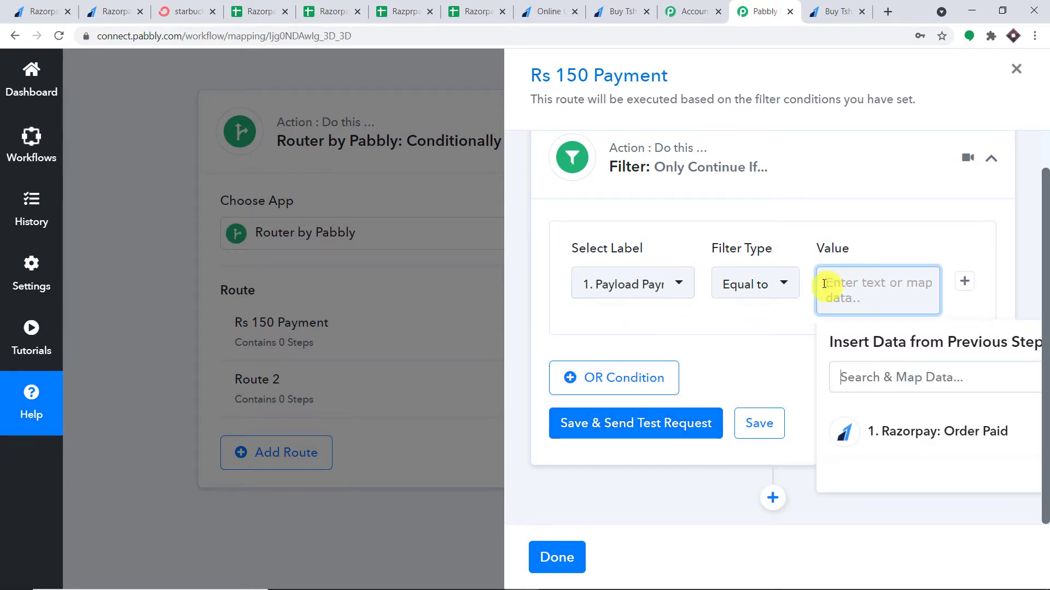
text(15000)
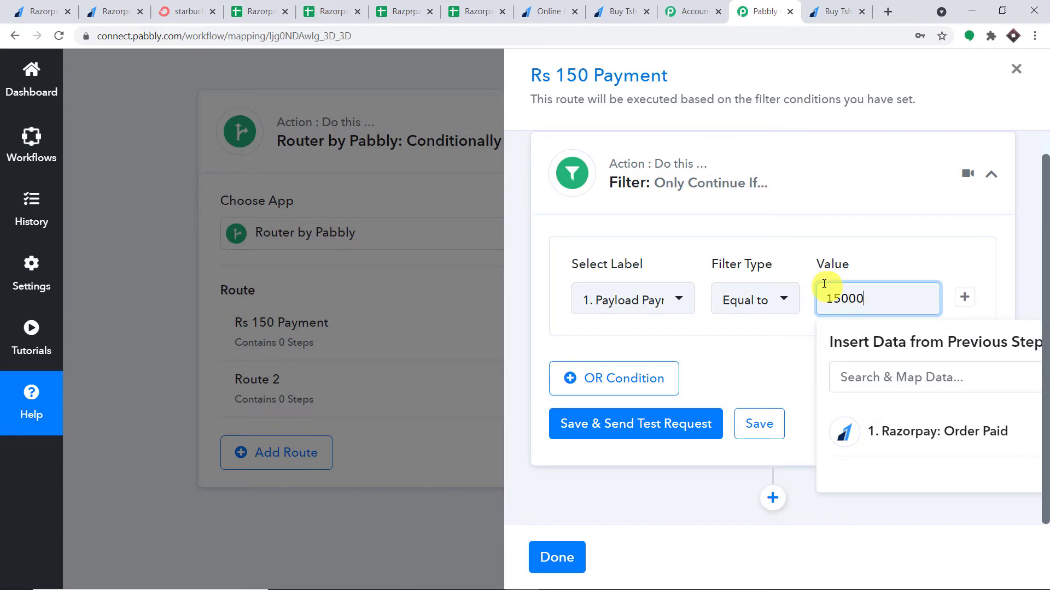
click(1022, 180)
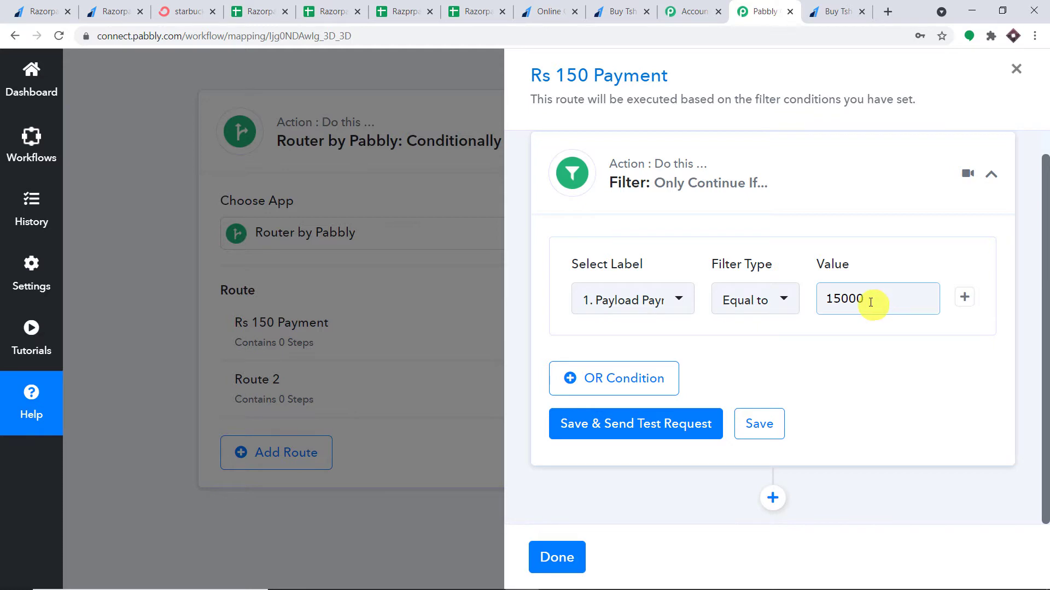
Save and test the filter, confirming the 15000 value returns 'Condition is true'
click(660, 429)
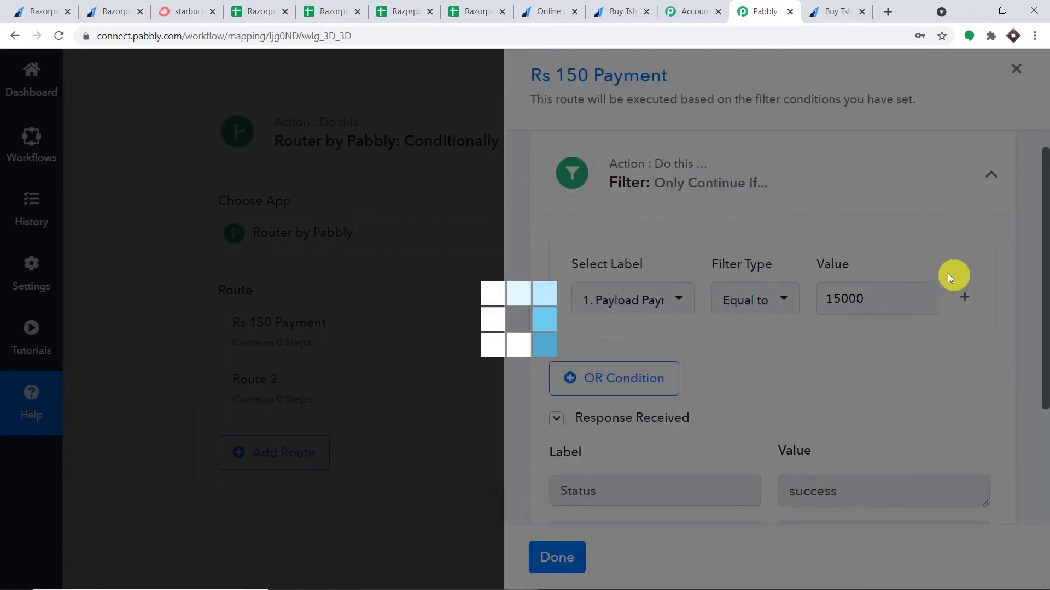
scroll(945, 288, down, 3)
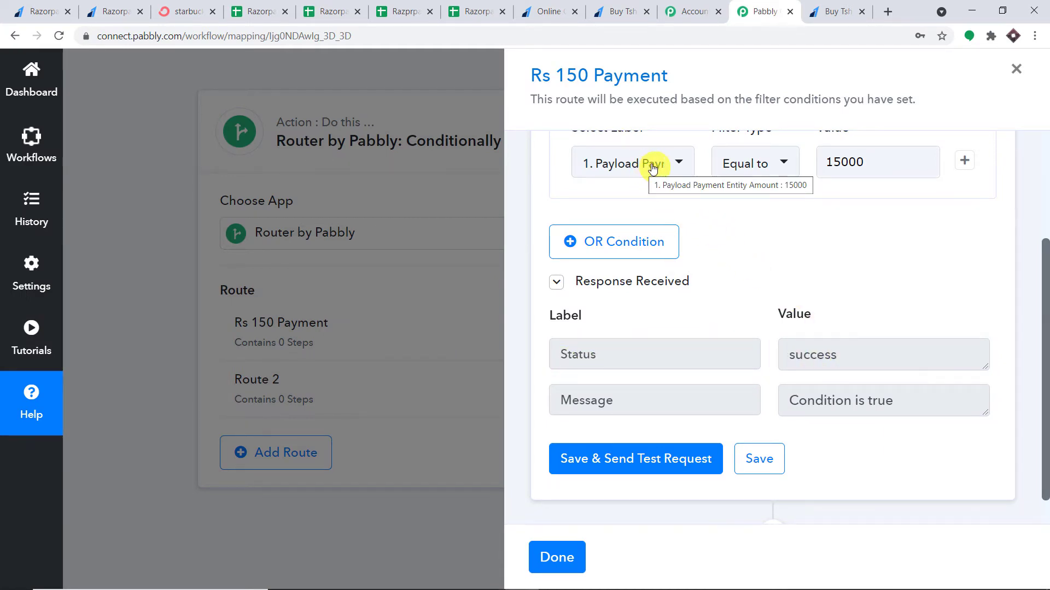
click(863, 160)
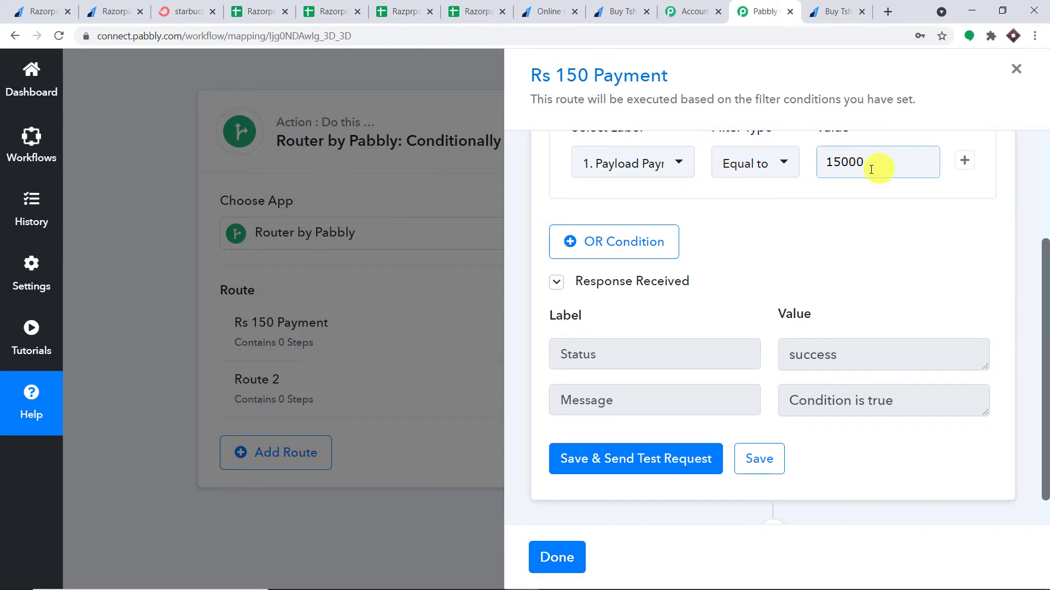
scroll(848, 262, down, 1)
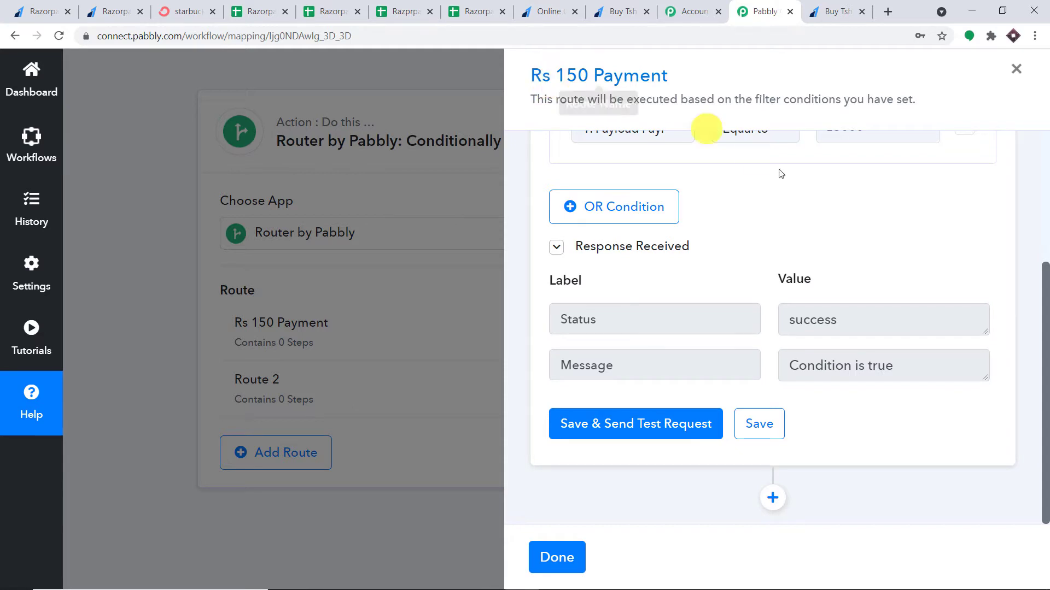
scroll(831, 217, up, 2)
drag(870, 195, 854, 194)
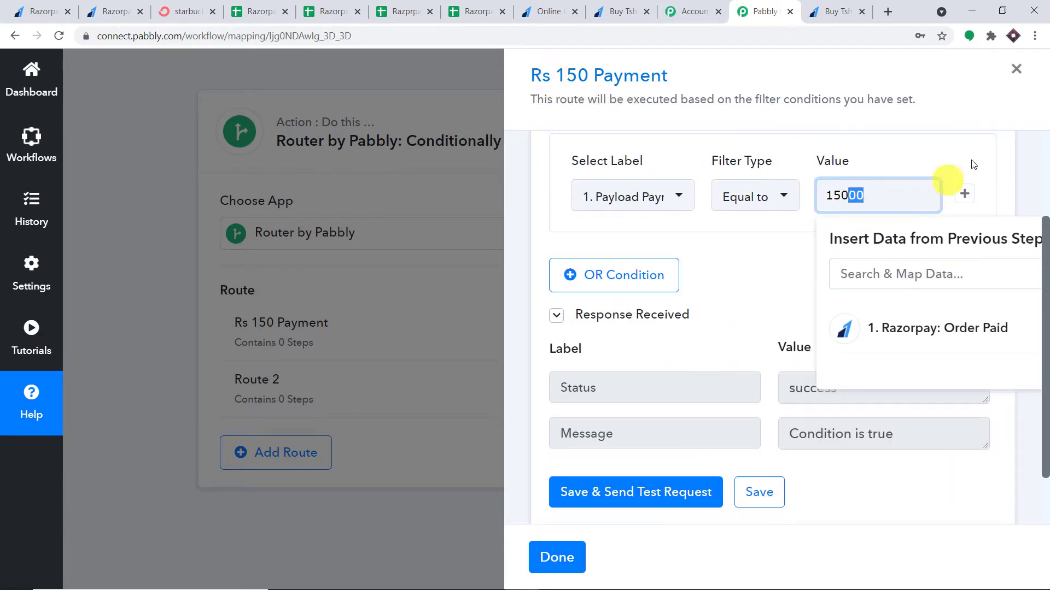
click(1022, 155)
scroll(1023, 306, down, 2)
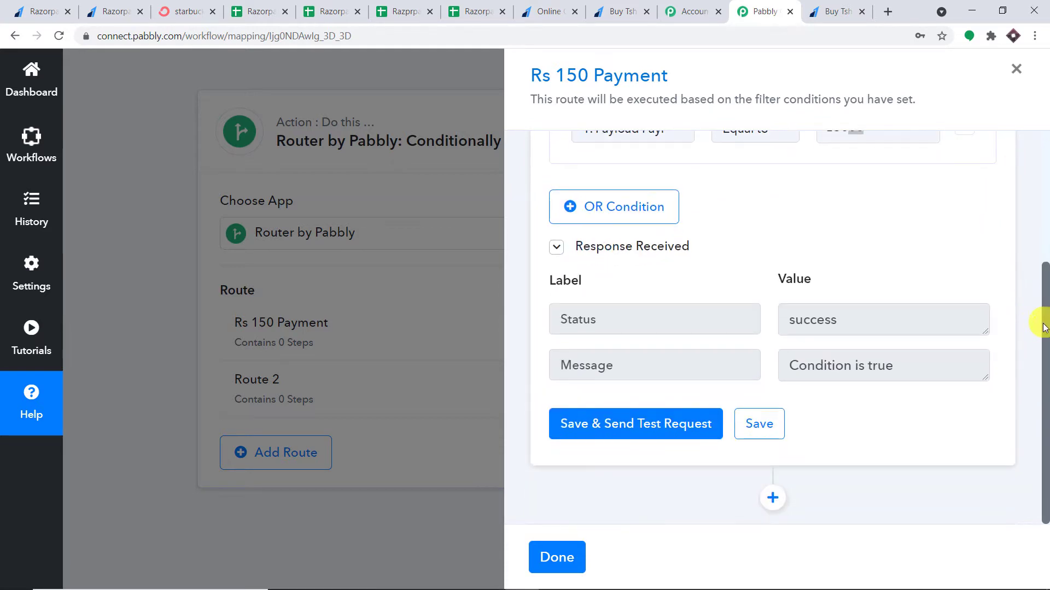
Add an API by Pabbly step below the filter by searching 'api'
click(772, 498)
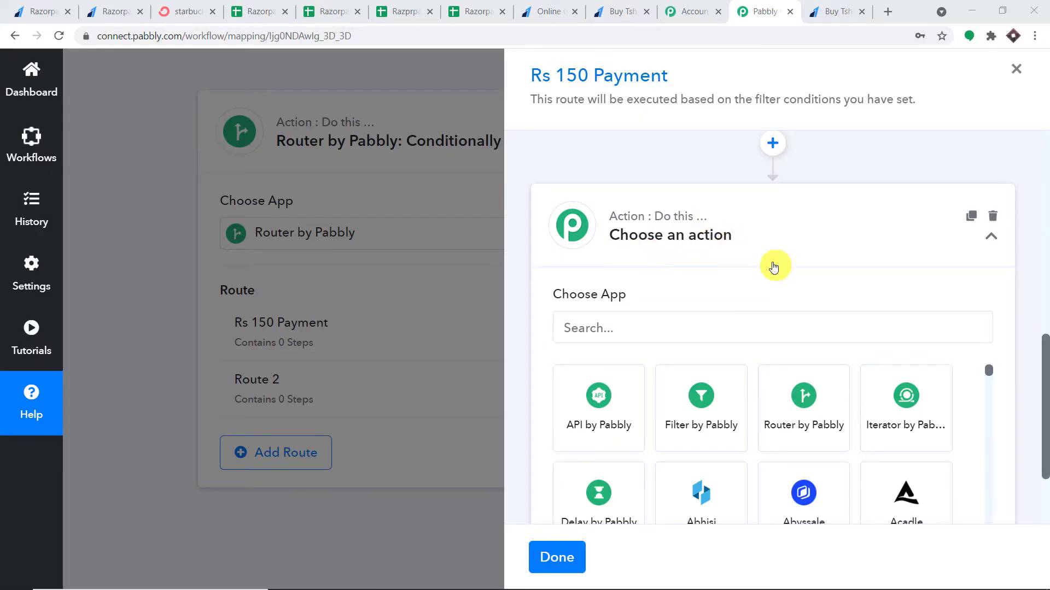
click(664, 328)
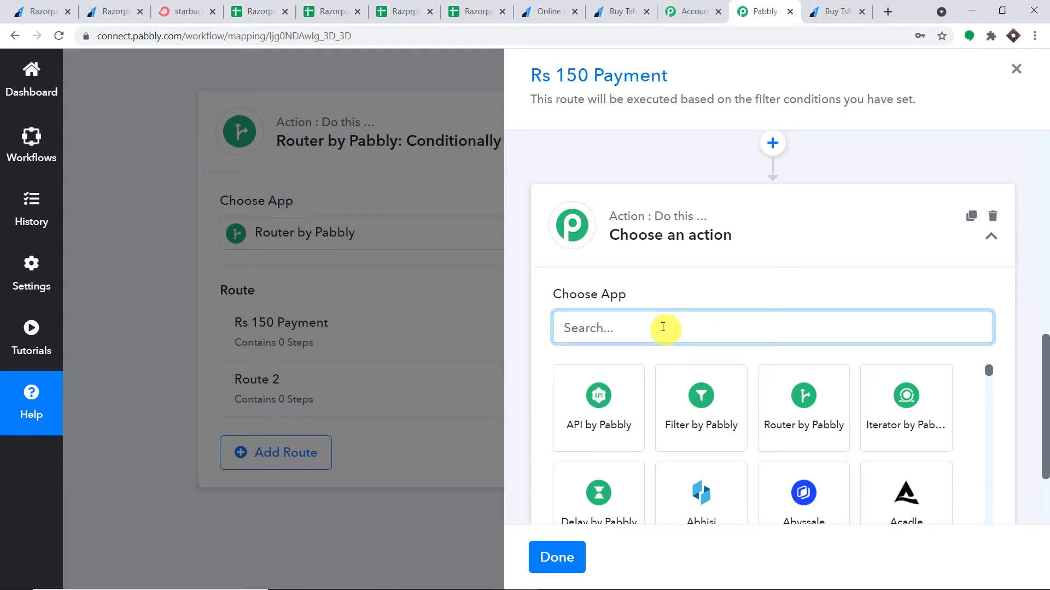
text(api)
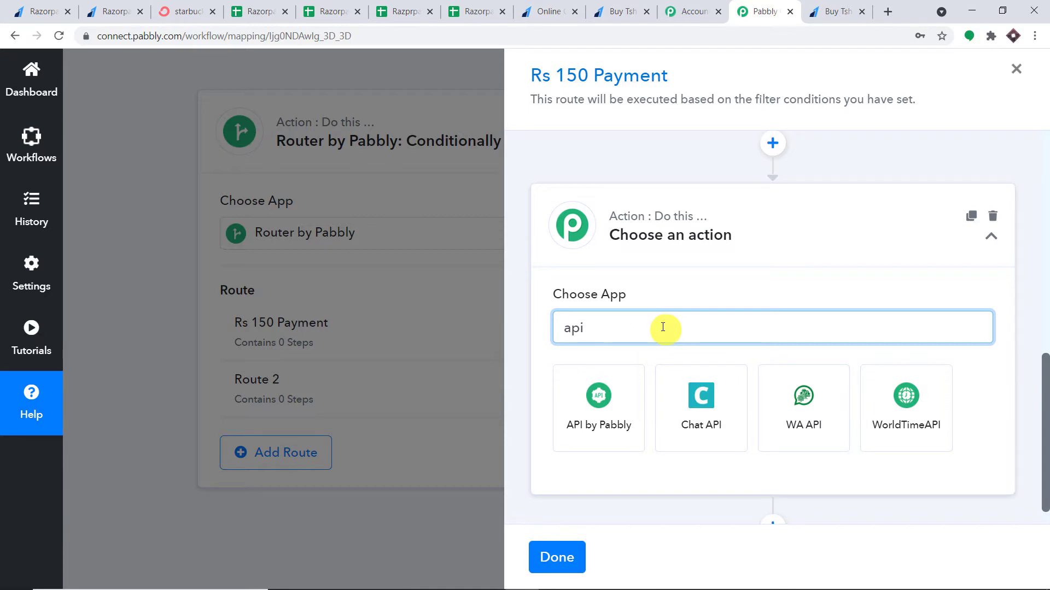
click(625, 416)
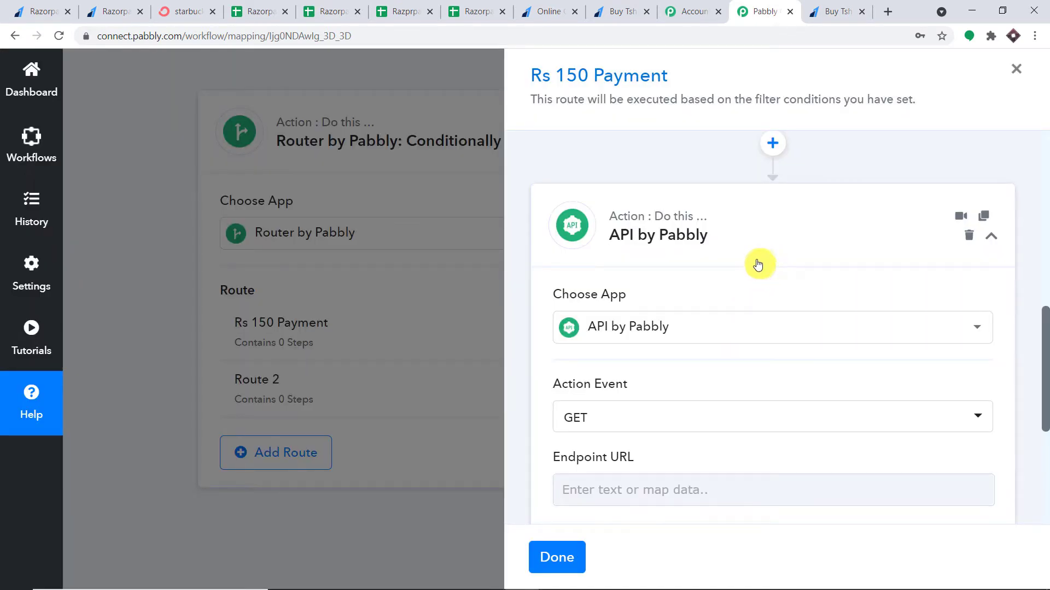
scroll(760, 264, down, 3)
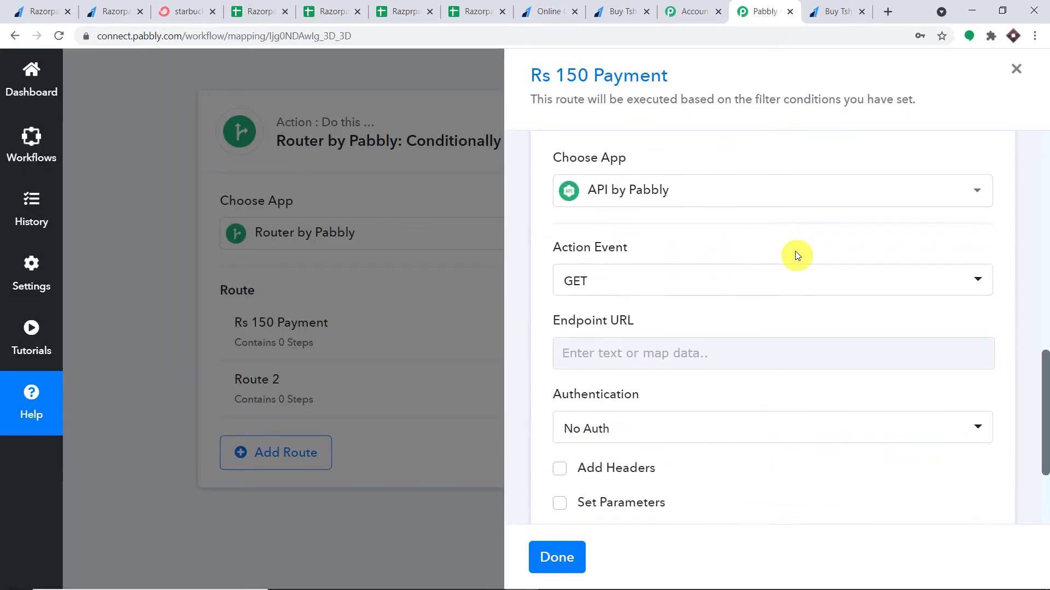
scroll(778, 297, down, 1)
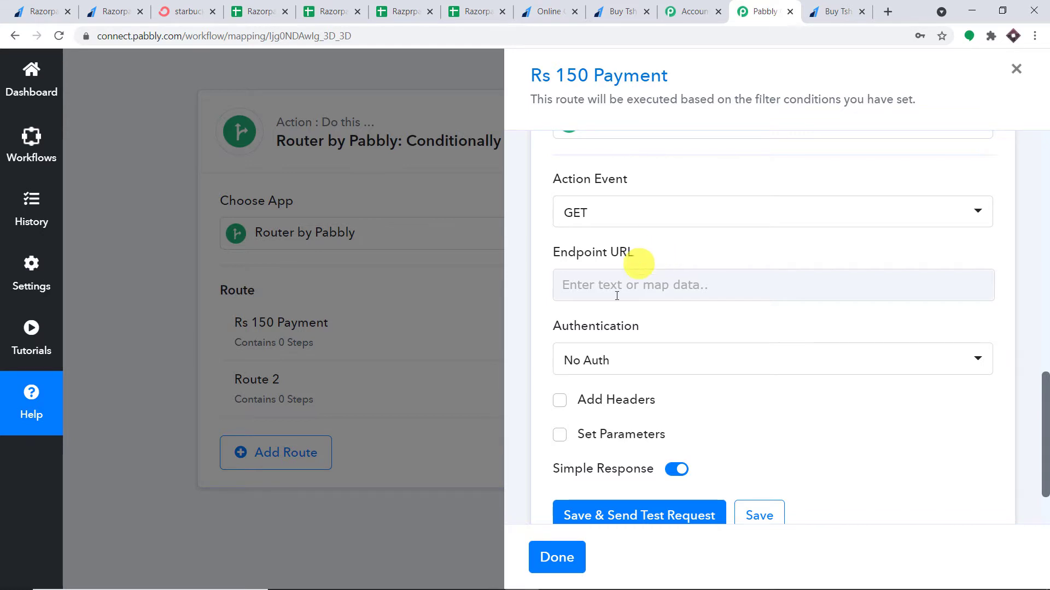
mouse_move(557, 587)
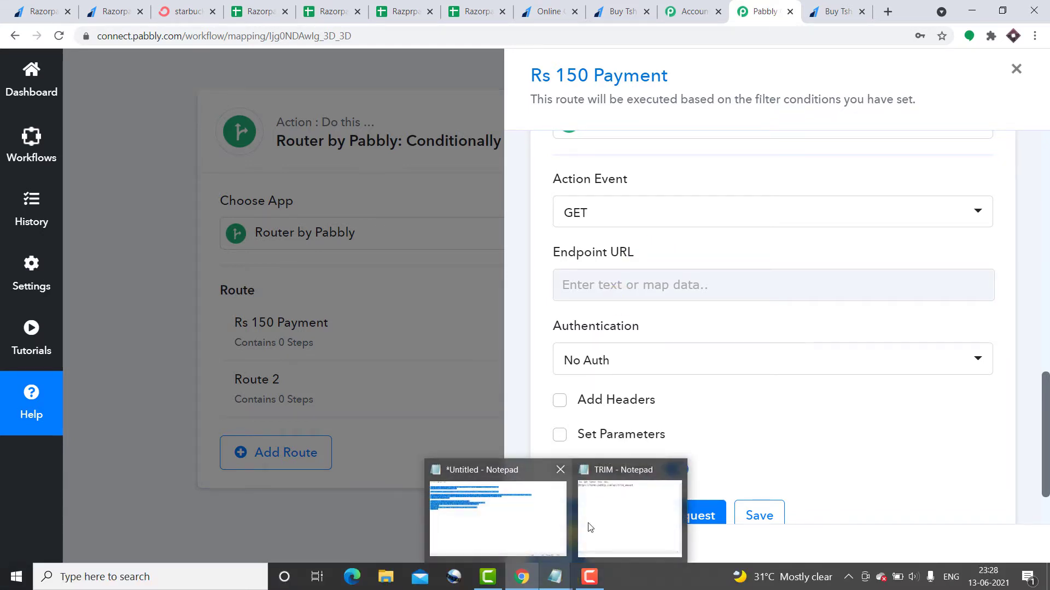
click(630, 511)
drag(760, 316, 546, 316)
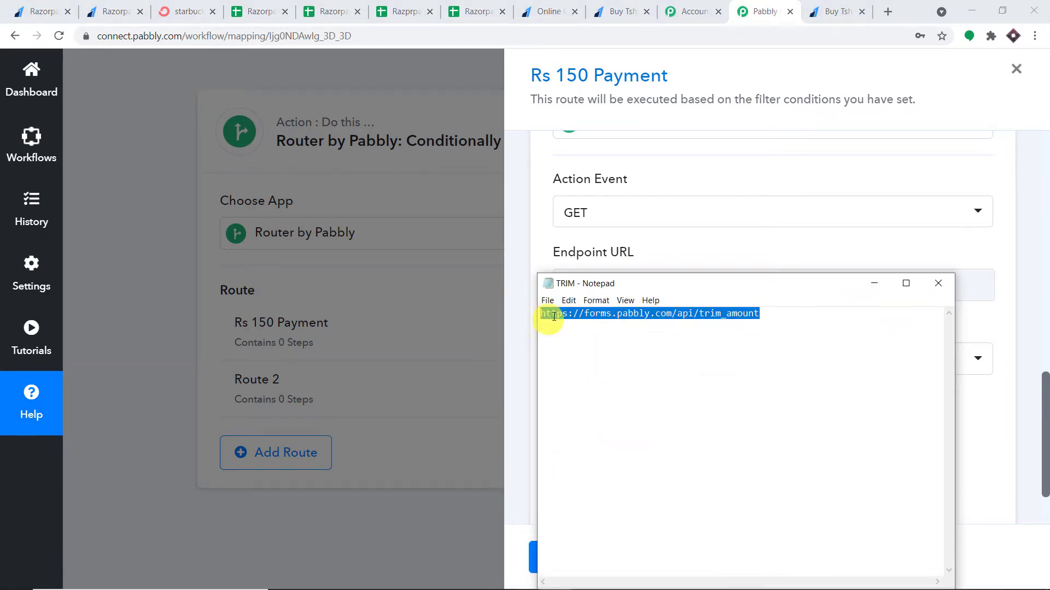
right_click(560, 317)
click(593, 354)
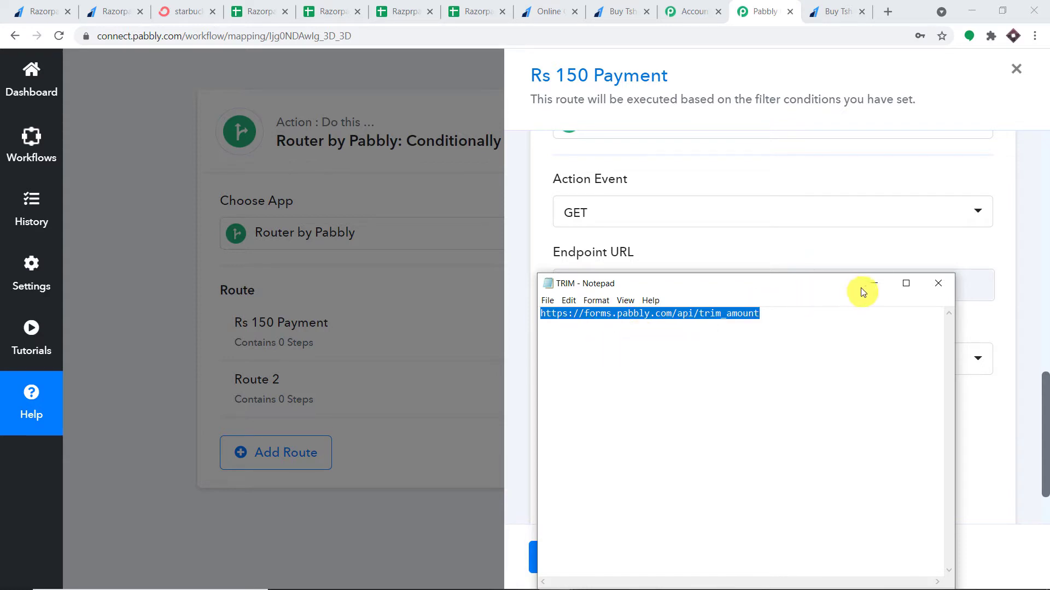
click(874, 283)
click(685, 286)
right_click(685, 285)
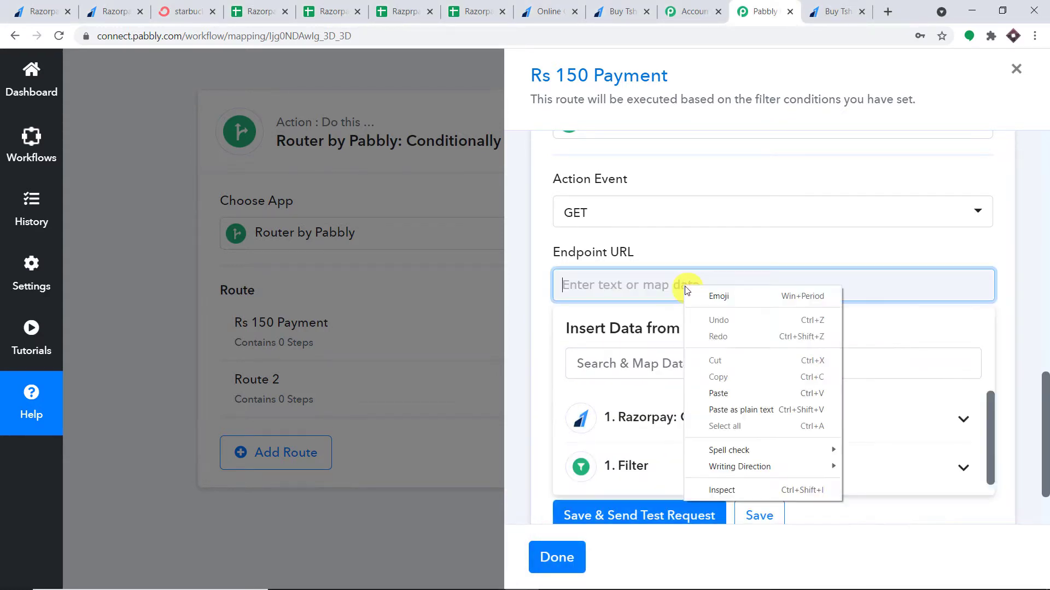
click(724, 389)
click(1023, 227)
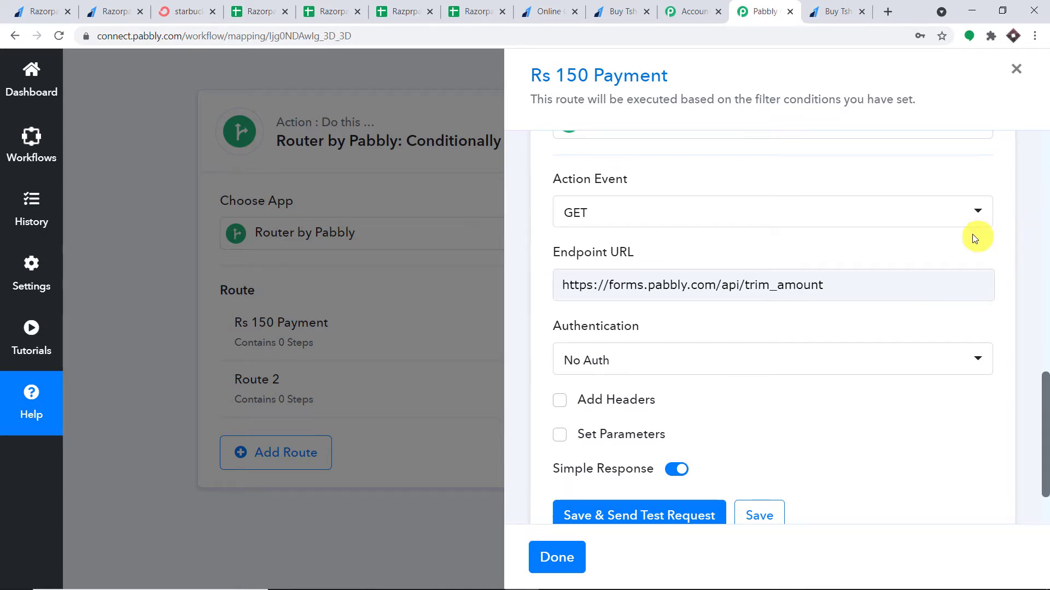
scroll(853, 268, down, 2)
Add an 'amount' request parameter mapped to the Order Paid payment amount 15000
click(558, 351)
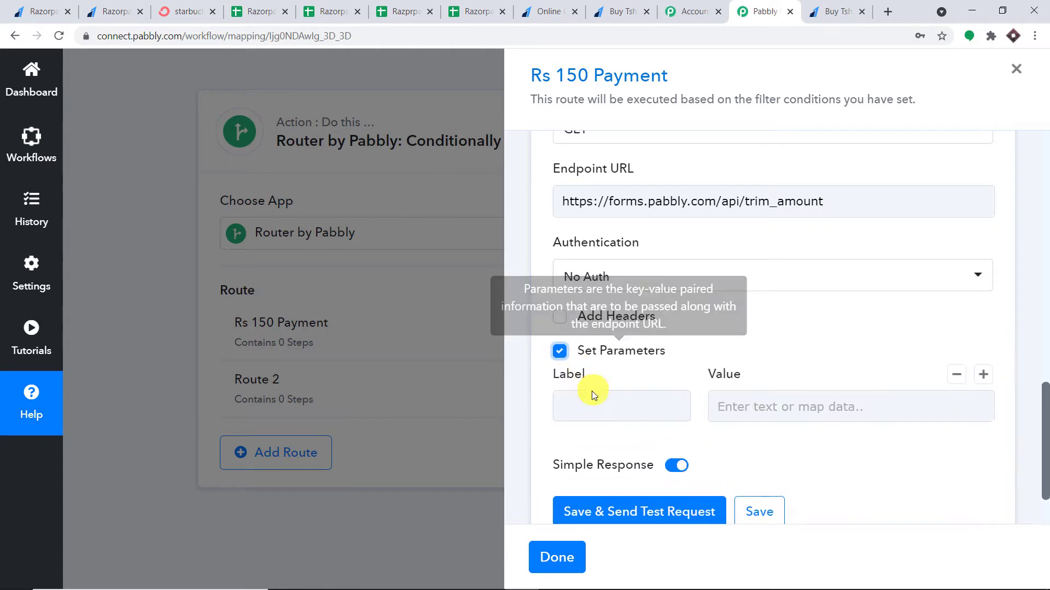
click(596, 406)
click(598, 442)
click(731, 407)
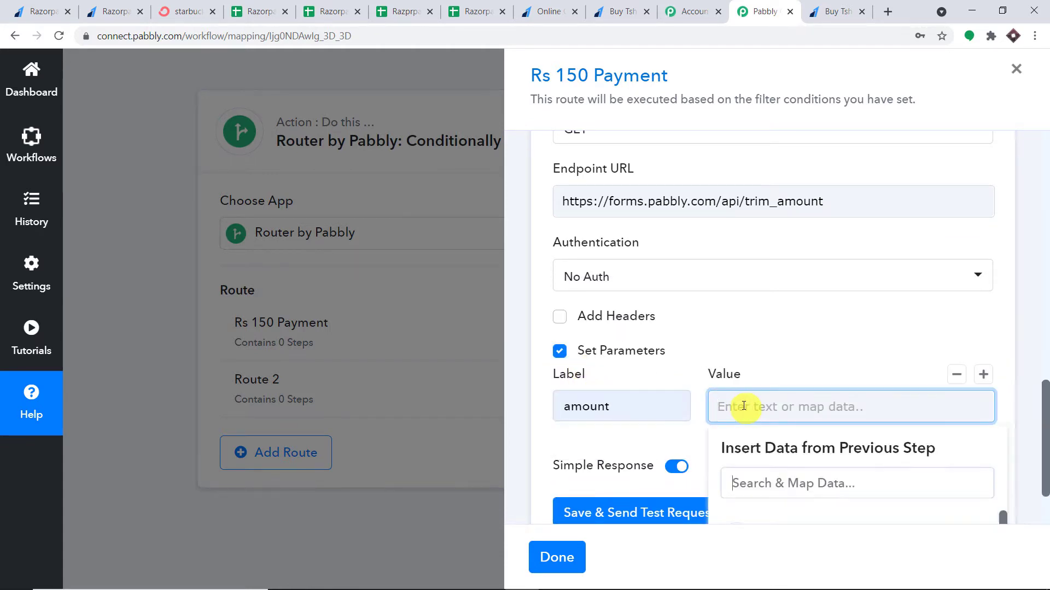
scroll(792, 448, down, 1)
scroll(810, 462, down, 1)
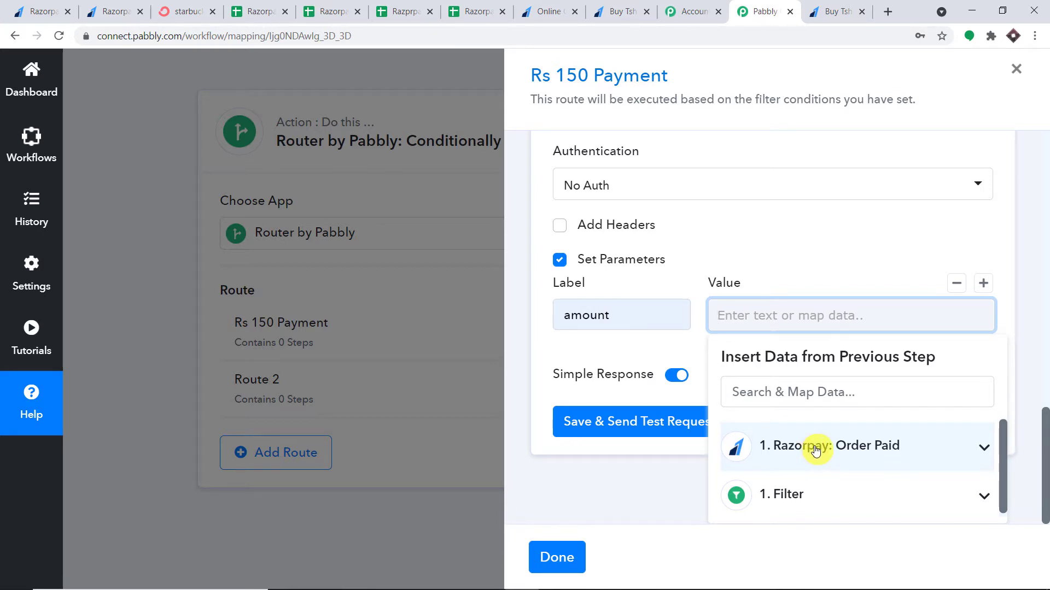
click(816, 450)
scroll(820, 449, down, 5)
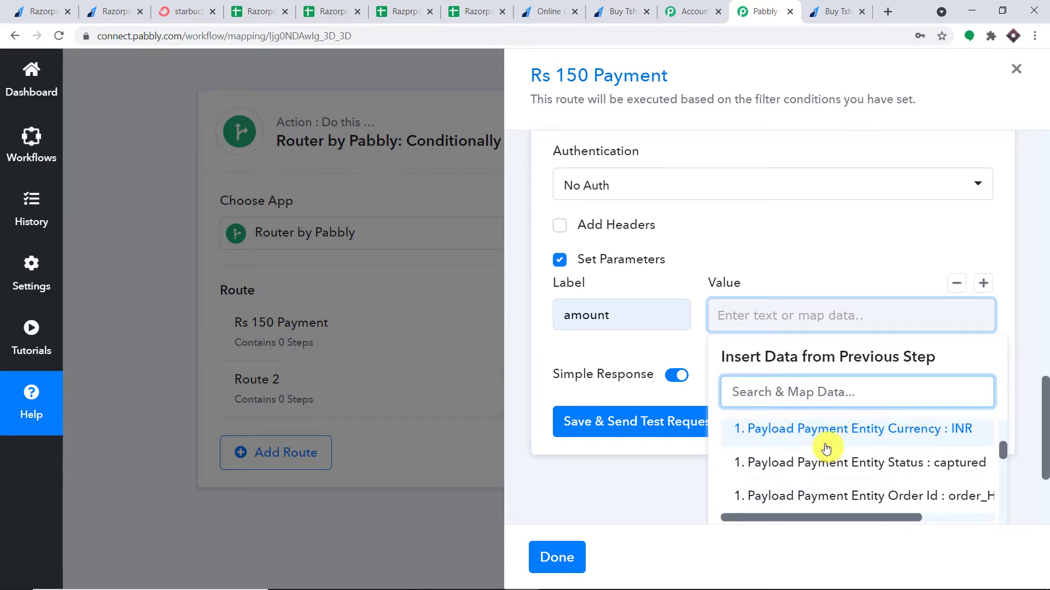
scroll(828, 451, up, 2)
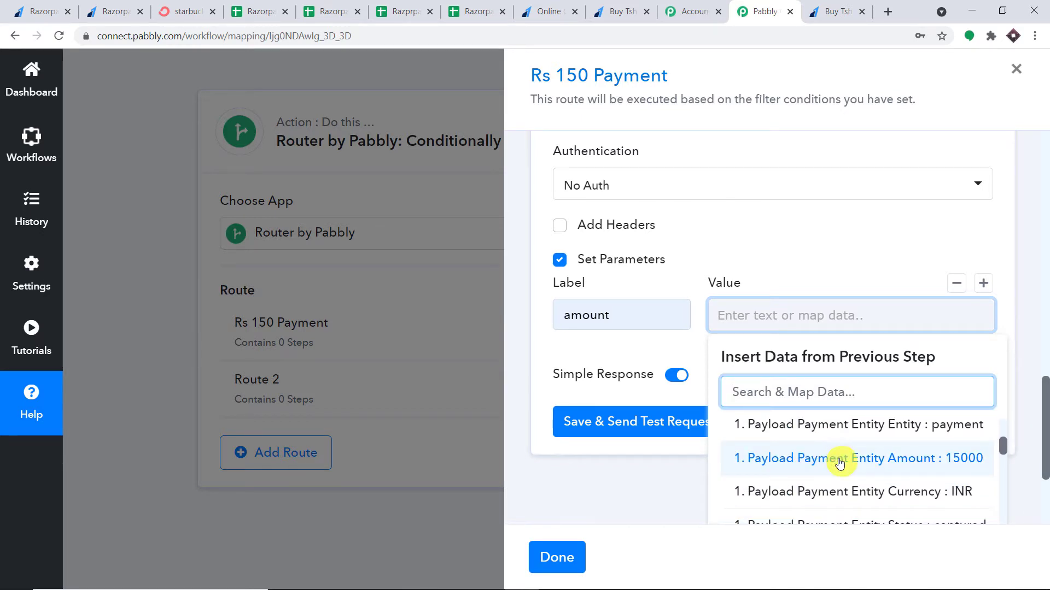
click(841, 460)
click(1029, 284)
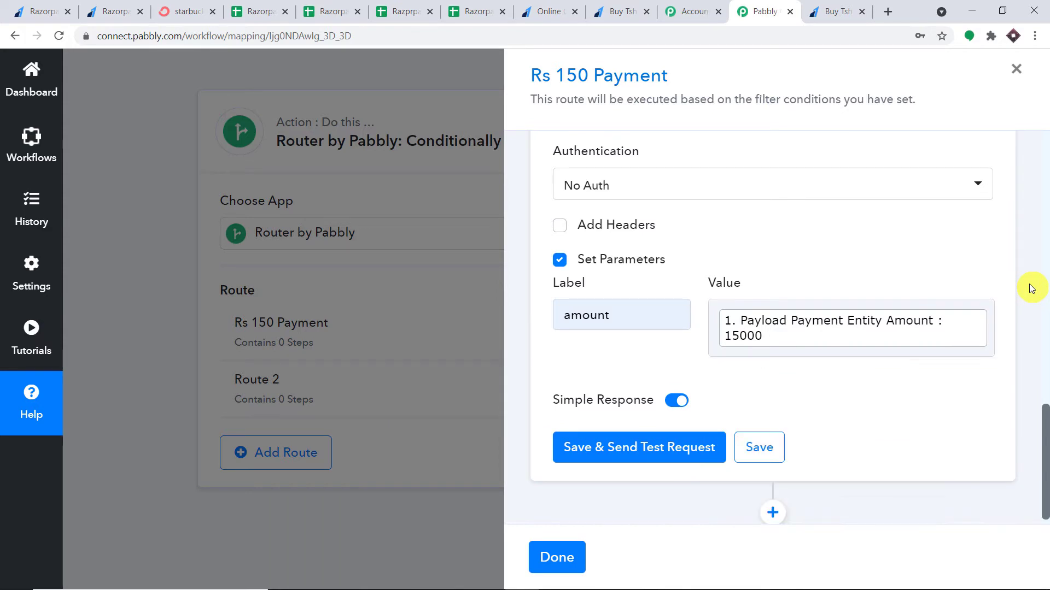
scroll(1025, 284, down, 1)
Save and test the API step, confirming Amount 150, then add another step below it
click(652, 431)
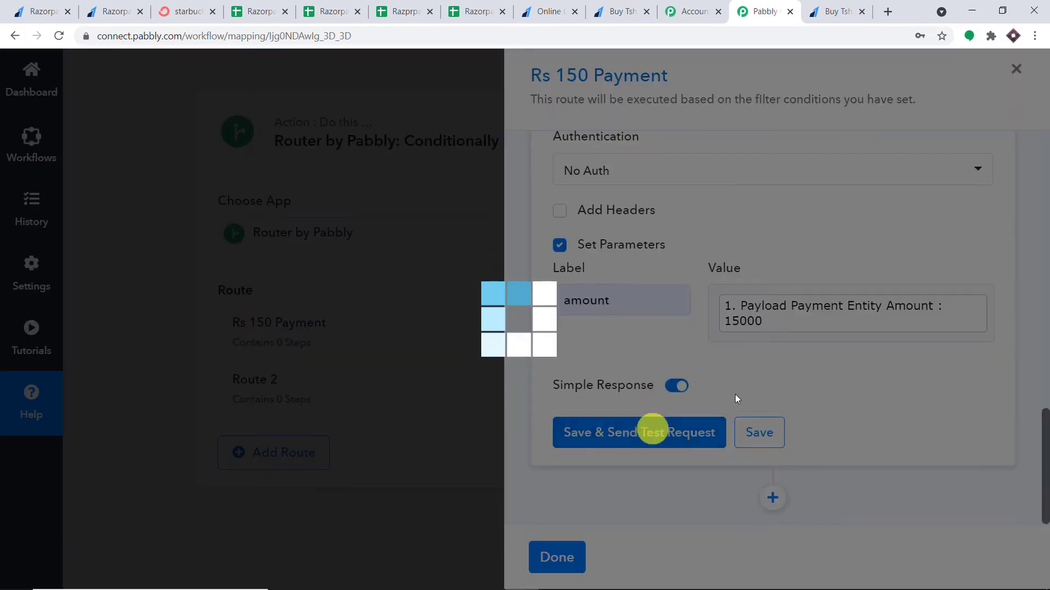
click(936, 304)
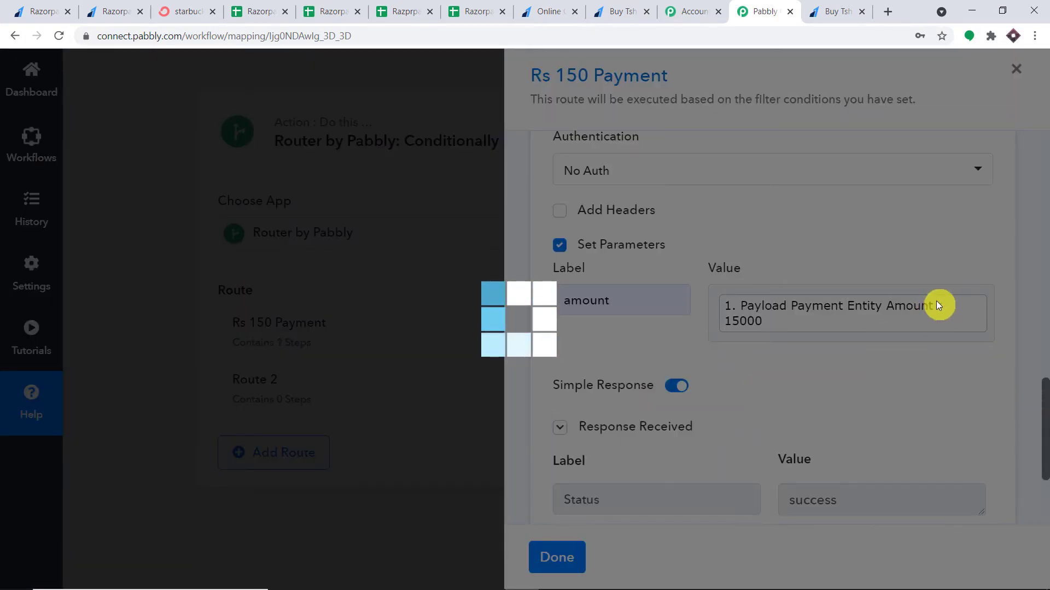
scroll(992, 375, down, 3)
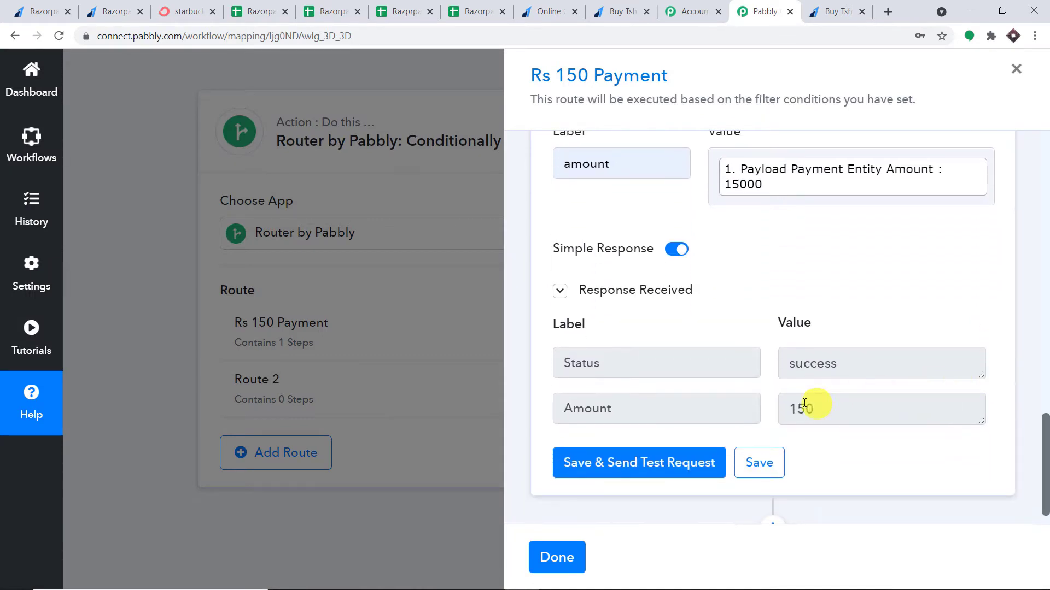
drag(824, 411, 779, 410)
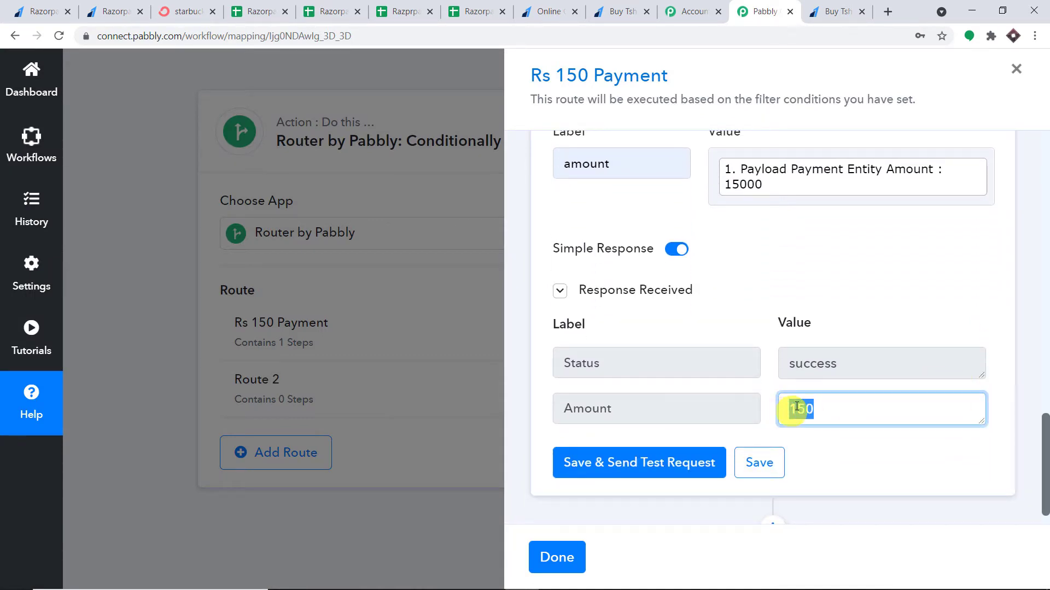
drag(1047, 438, 1049, 486)
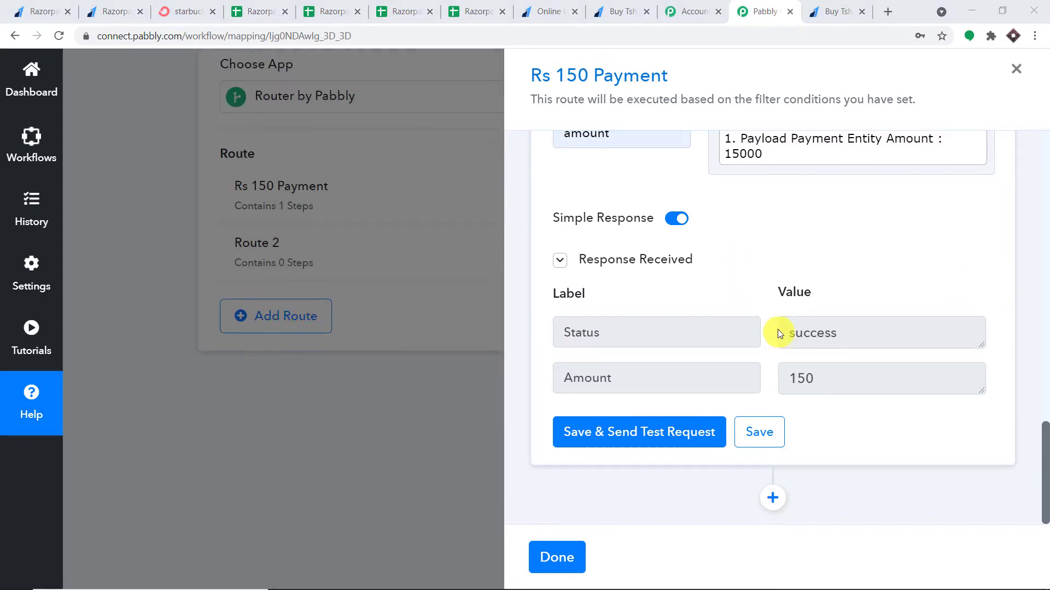
click(772, 498)
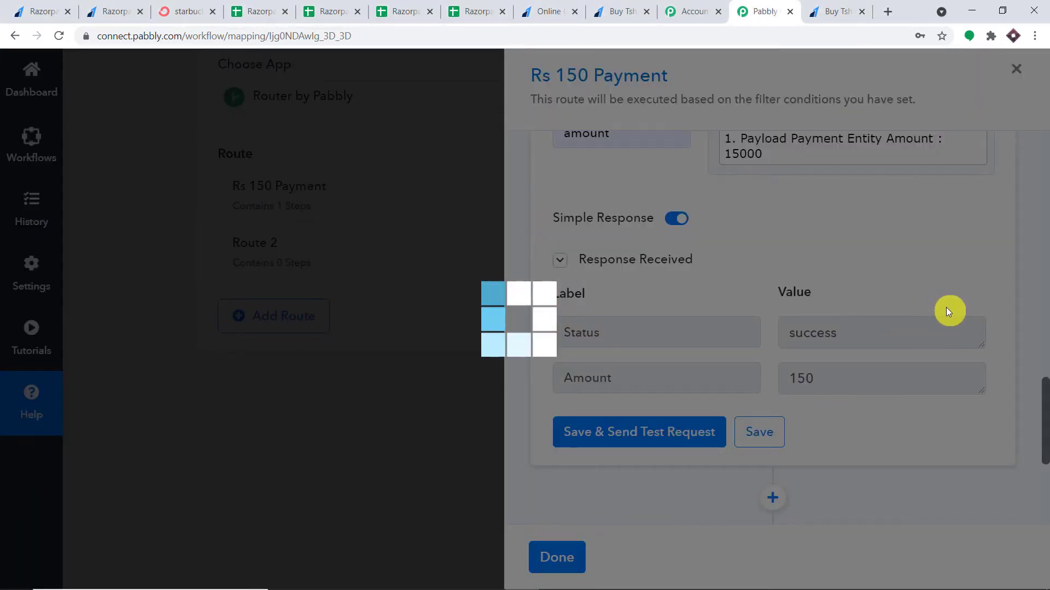
Set the new step to ConvertKit, found by searching 'conv', with the Tag a Subscriber action, and start connecting an account
scroll(947, 312, down, 1)
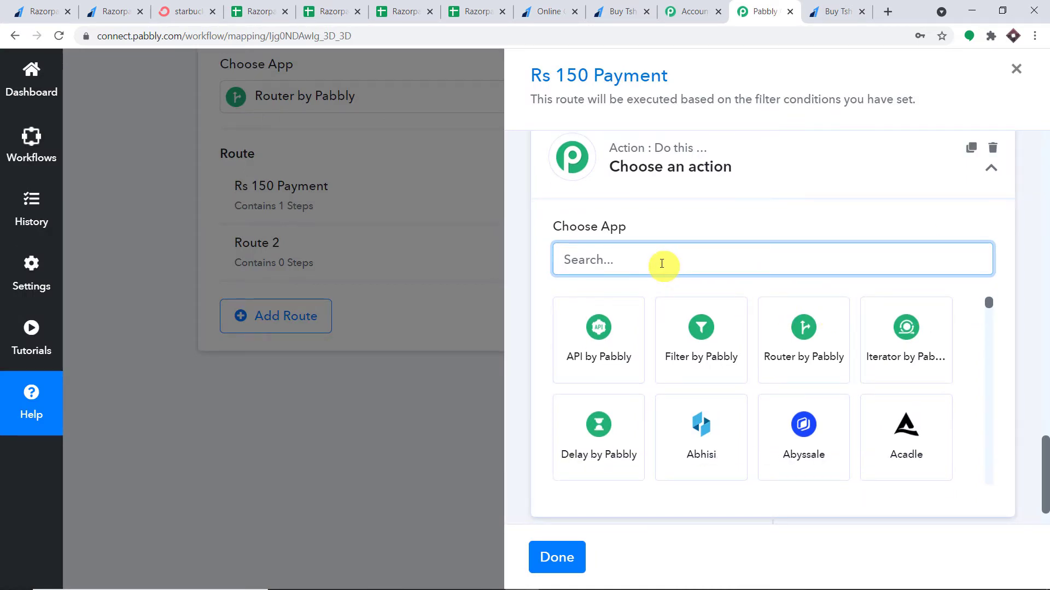
text(con)
text(v)
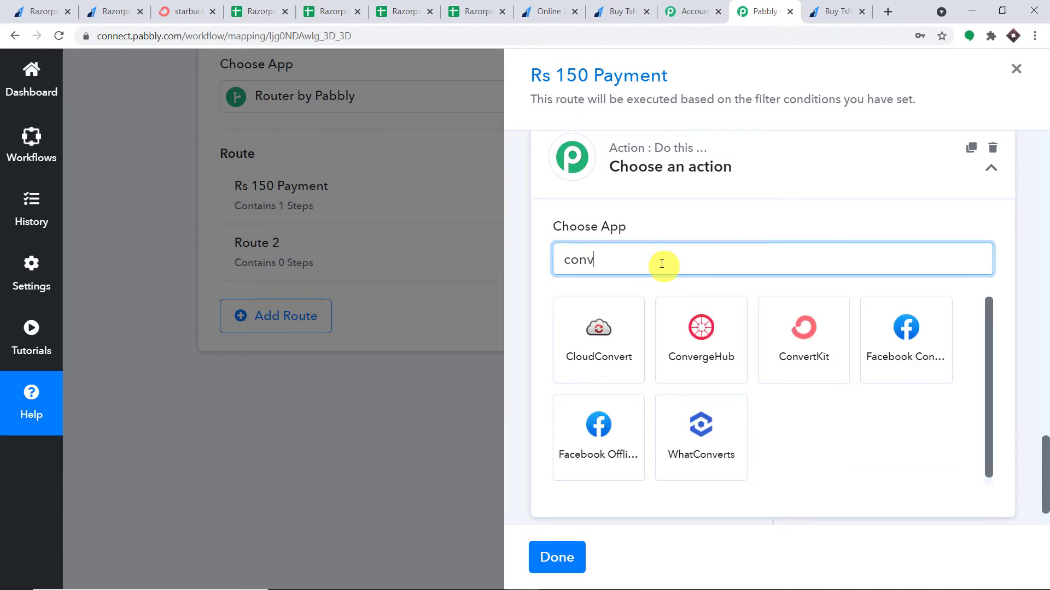
click(816, 343)
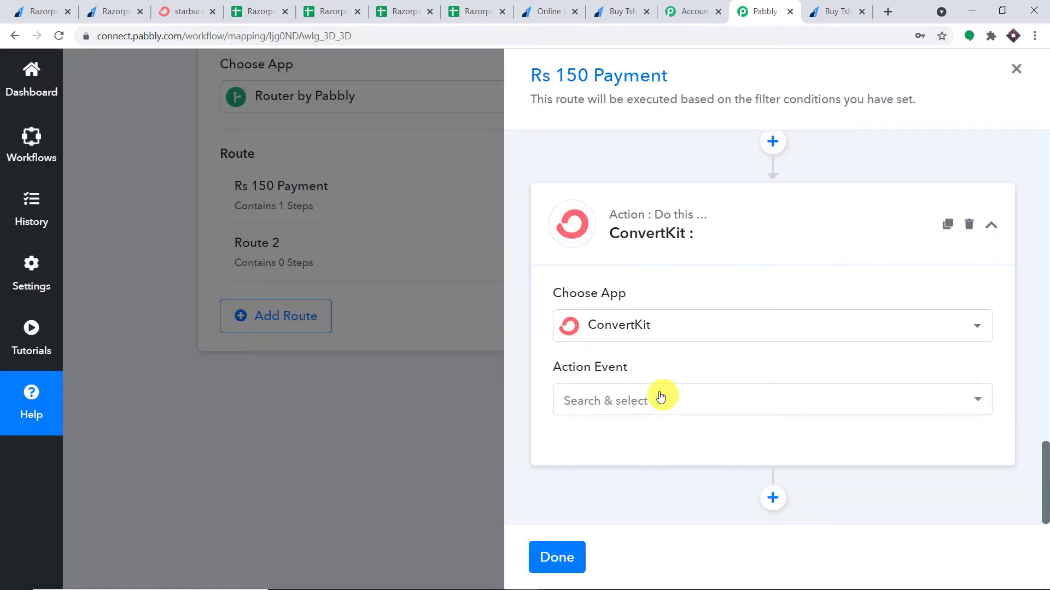
click(660, 397)
click(647, 299)
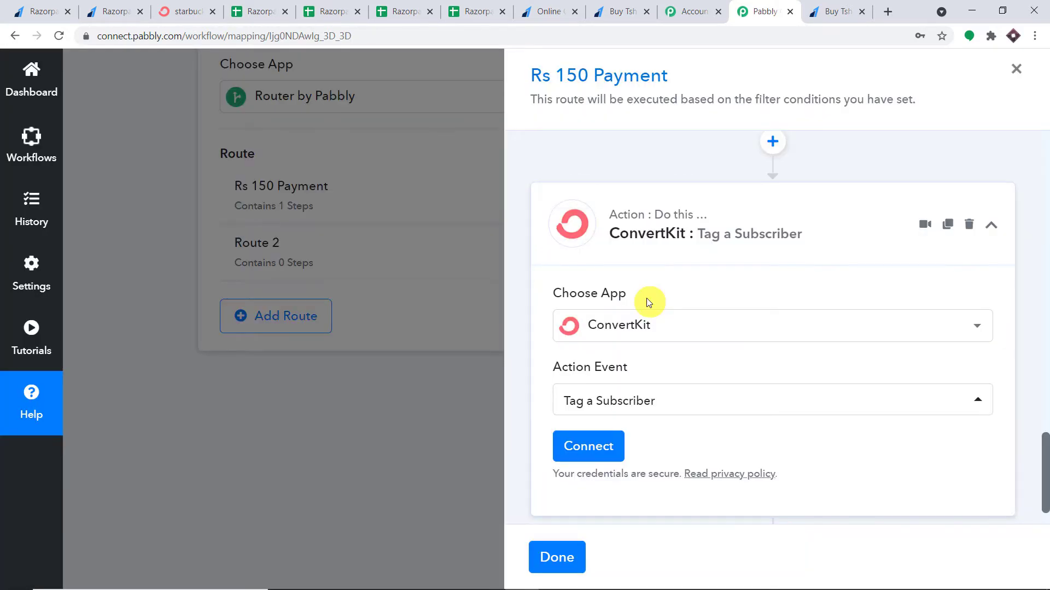
click(609, 441)
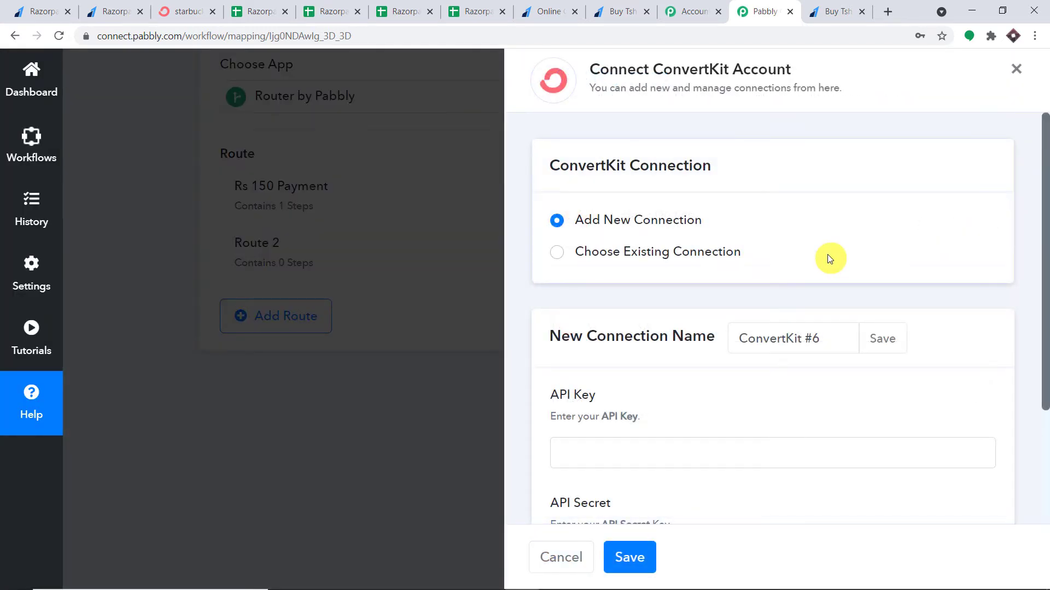
scroll(828, 254, down, 3)
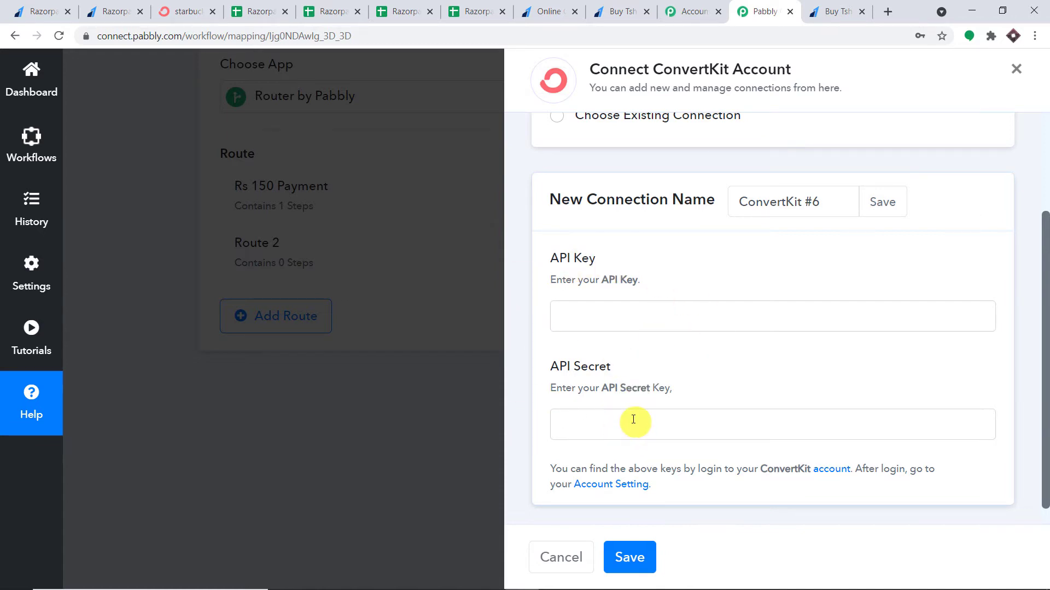
click(192, 7)
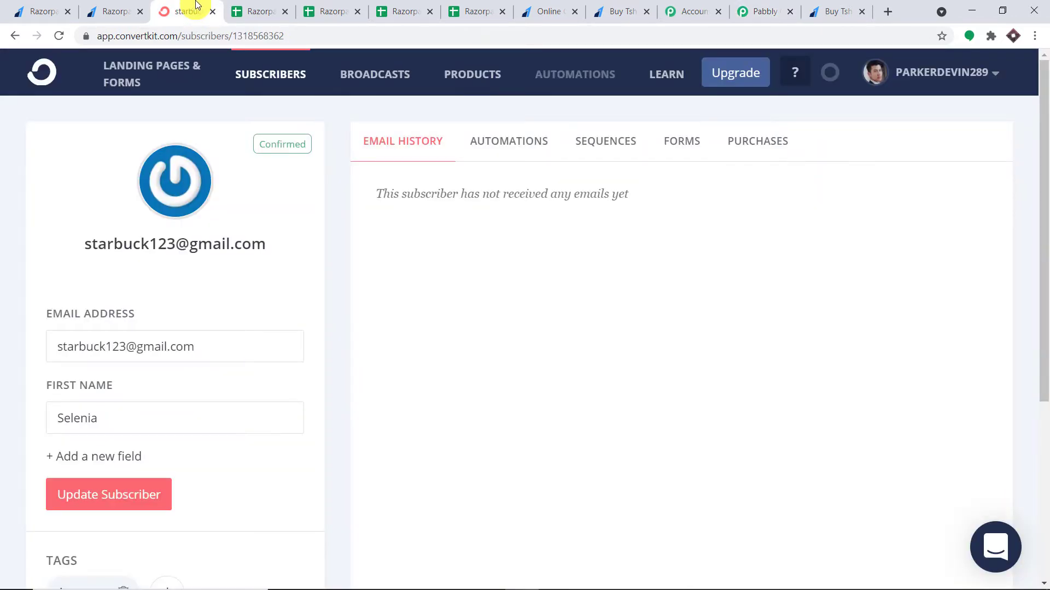
Copy the API key from ConvertKit's account settings into Pabbly's API Key field
click(983, 80)
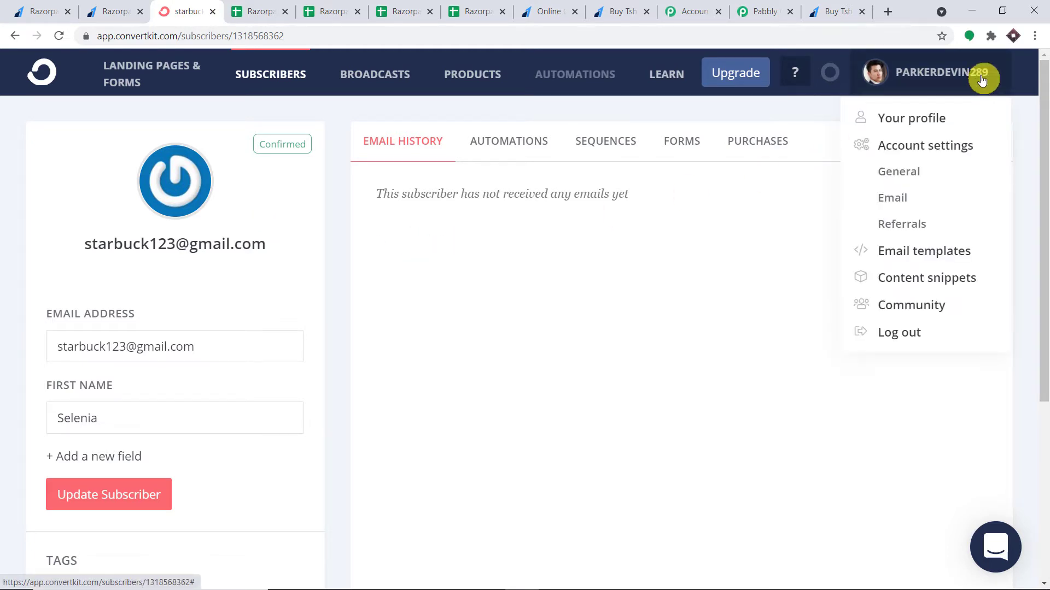
click(918, 147)
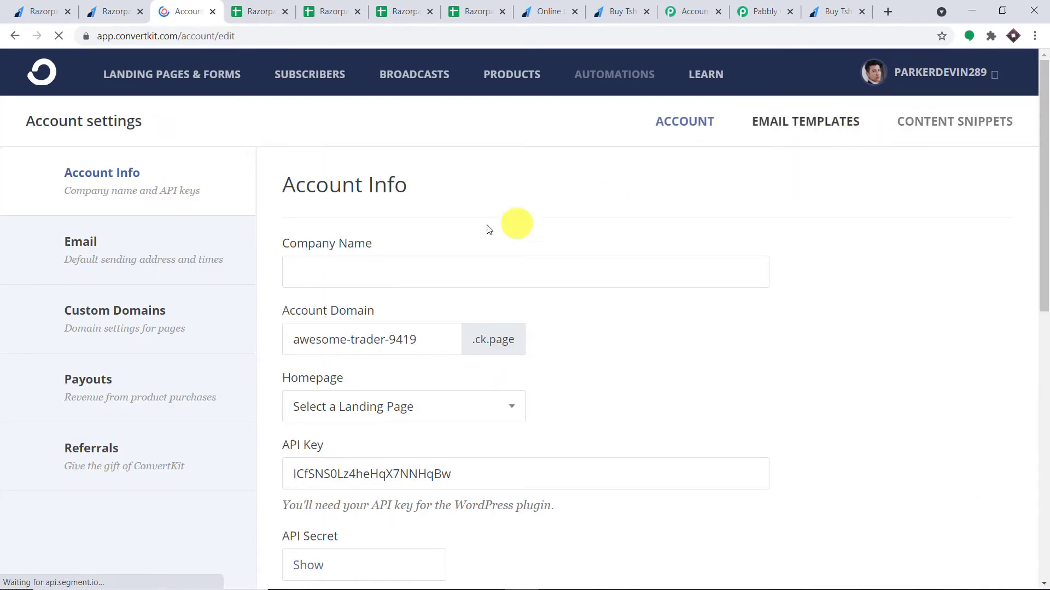
scroll(573, 205, down, 4)
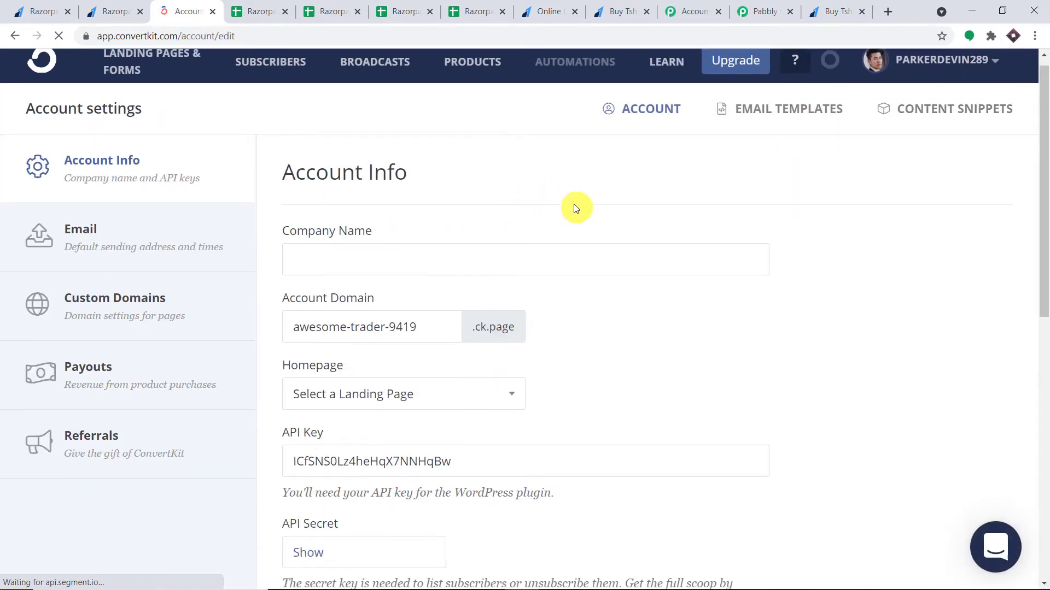
drag(467, 272, 289, 274)
key(ctrl+c)
click(338, 282)
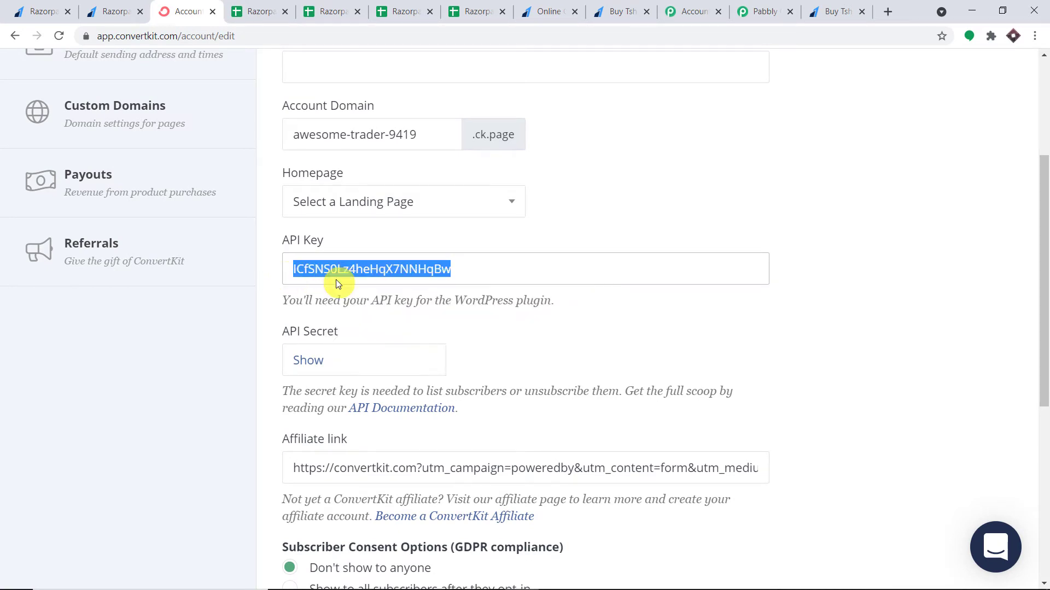
click(776, 5)
click(578, 316)
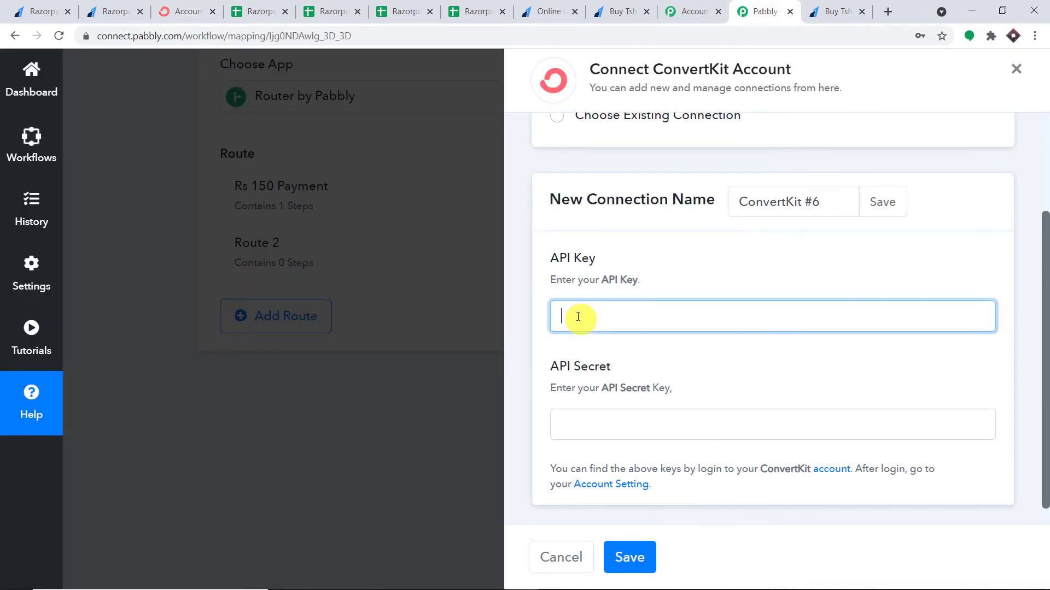
right_click(577, 316)
click(627, 424)
Reveal and copy ConvertKit's API secret for Pabbly's API Secret field
click(579, 416)
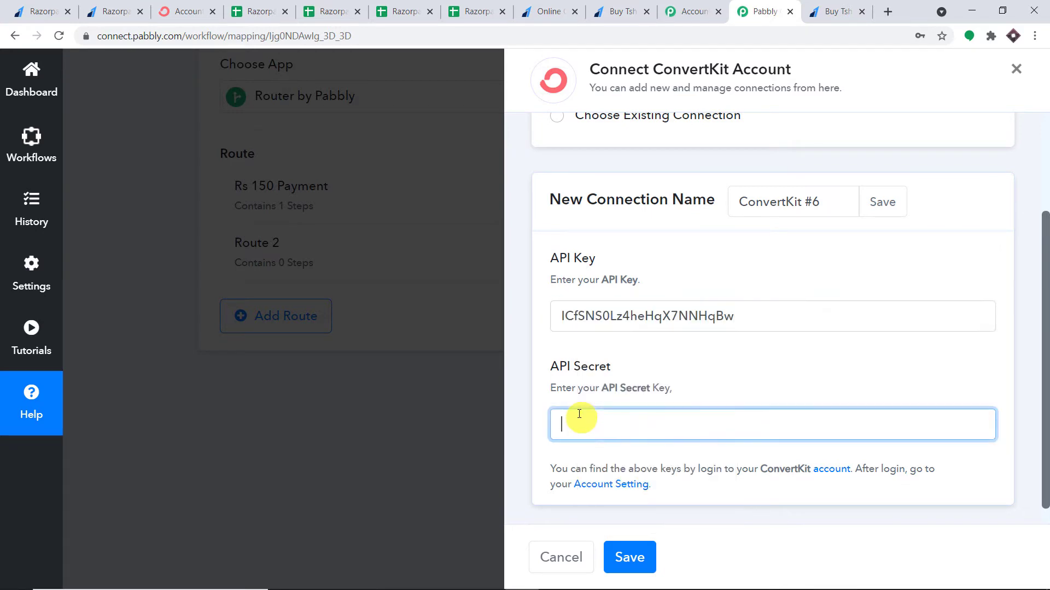
click(186, 11)
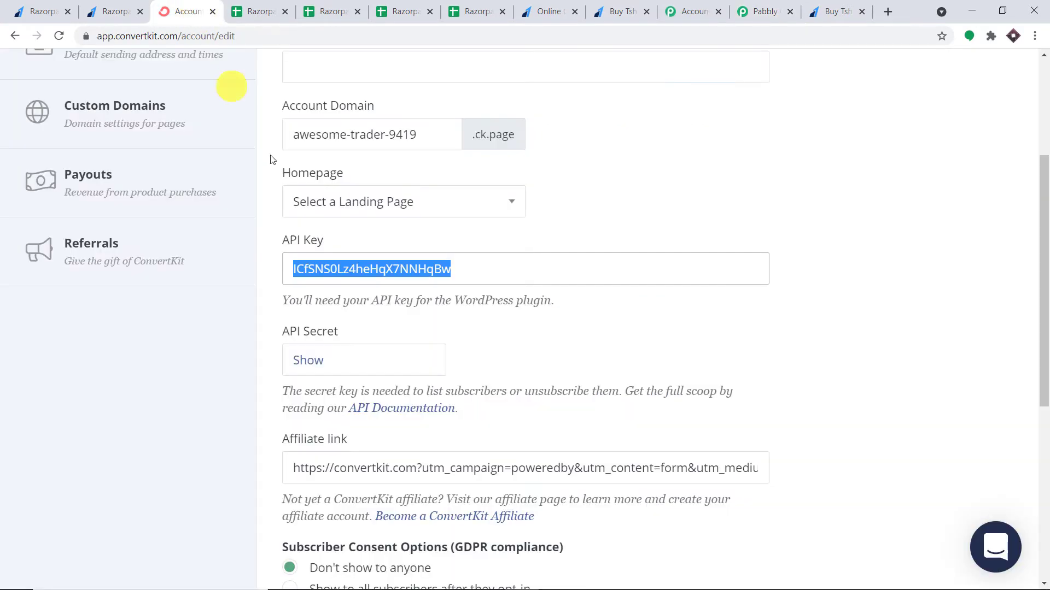
click(316, 362)
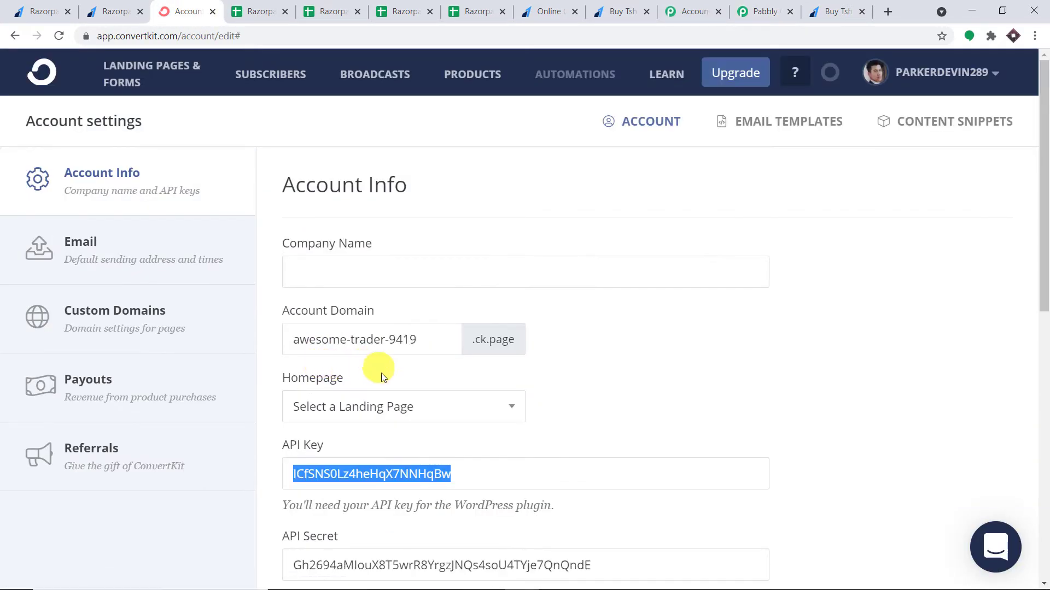
scroll(410, 429, down, 2)
double_click(380, 427)
right_click(381, 428)
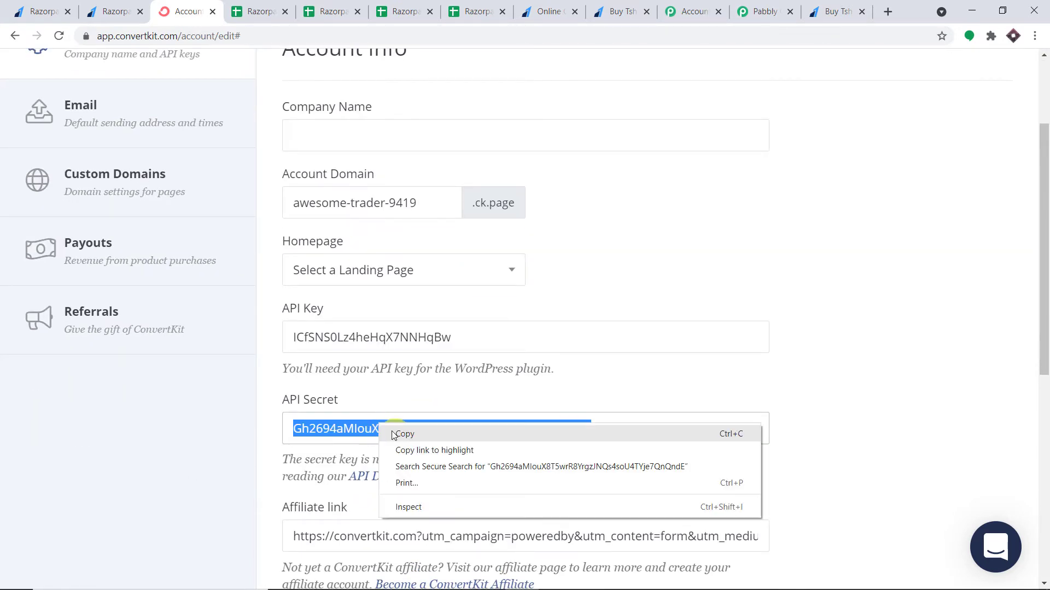
click(405, 433)
click(765, 11)
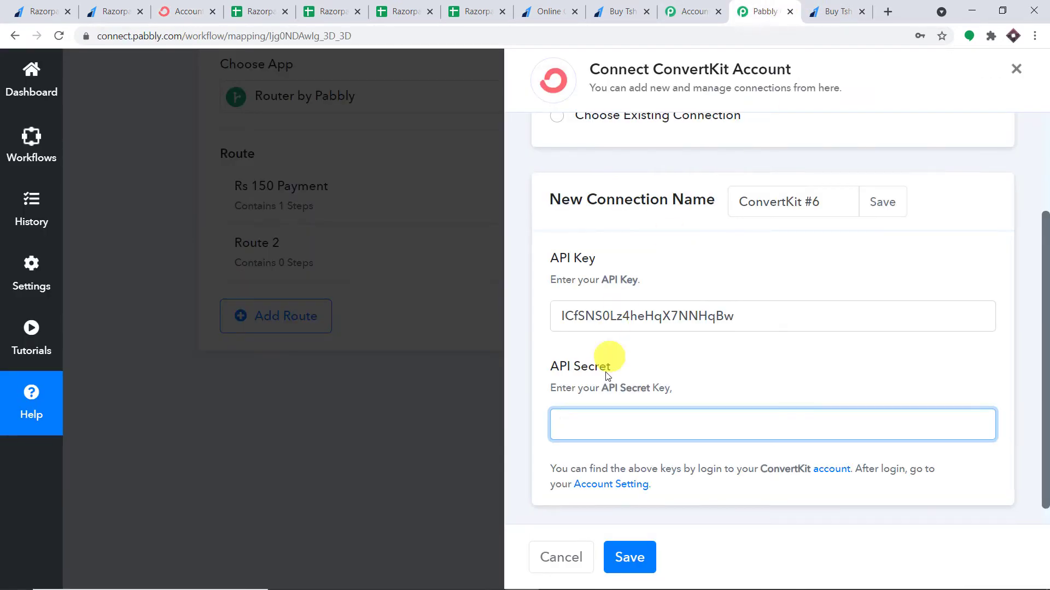
right_click(596, 424)
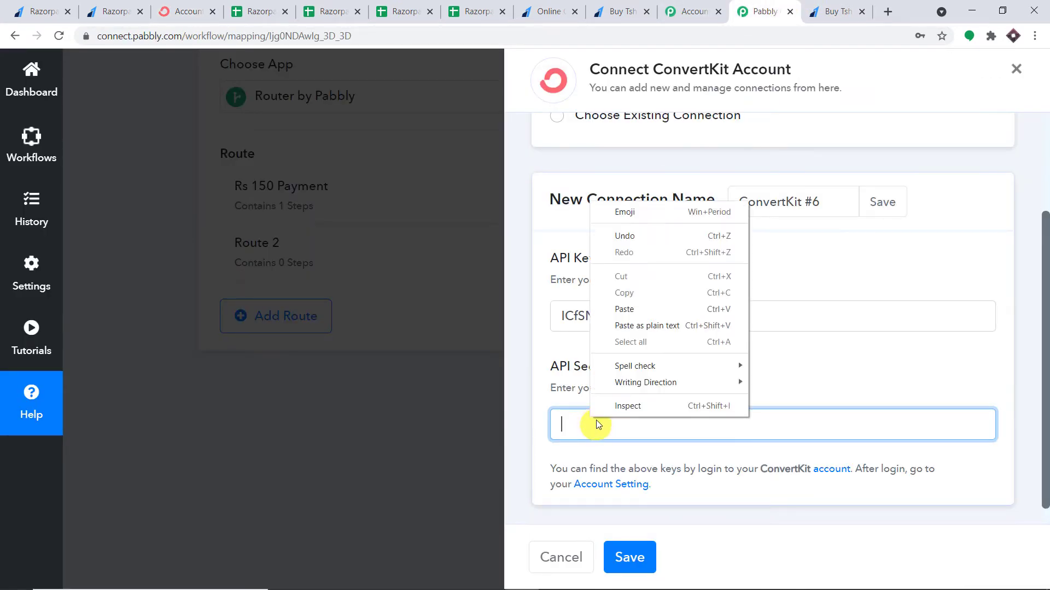
Paste the API secret and save the new ConvertKit connection
click(623, 309)
scroll(720, 339, down, 1)
click(630, 558)
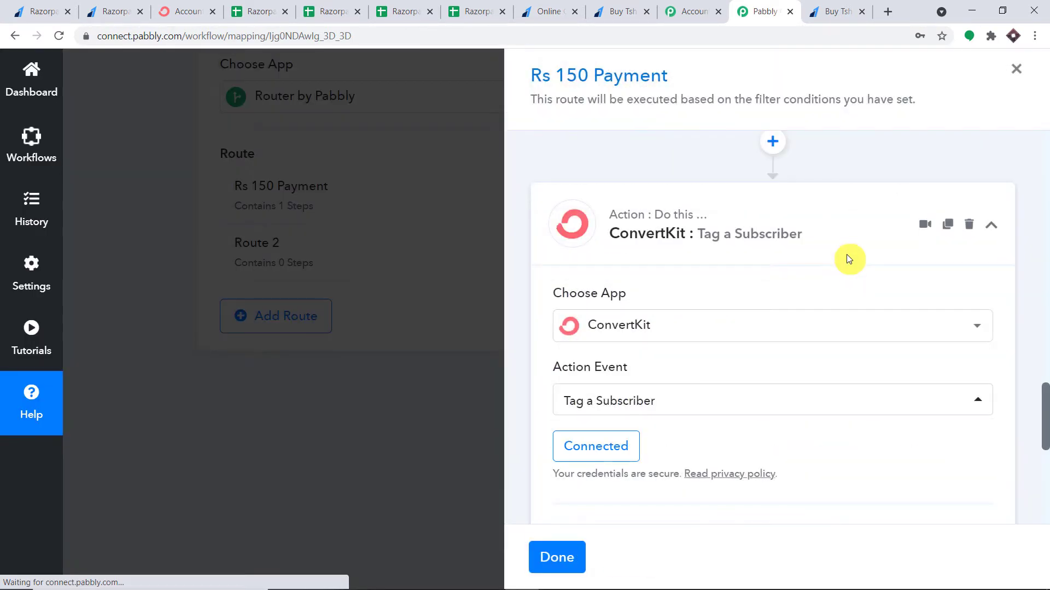
scroll(781, 232, down, 5)
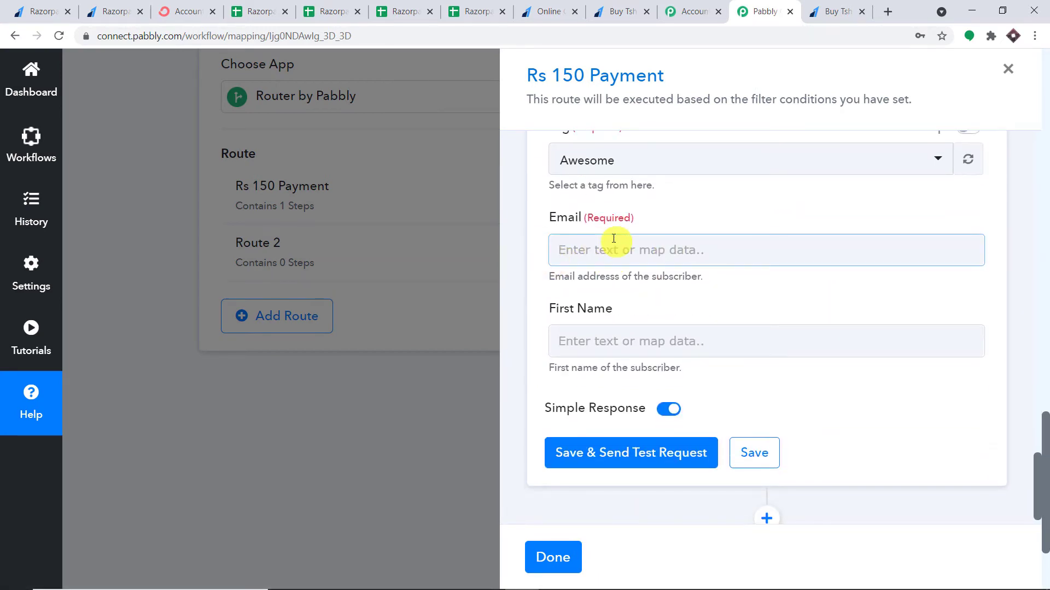
Set the subscriber tag to PINK
click(617, 335)
scroll(615, 298, up, 2)
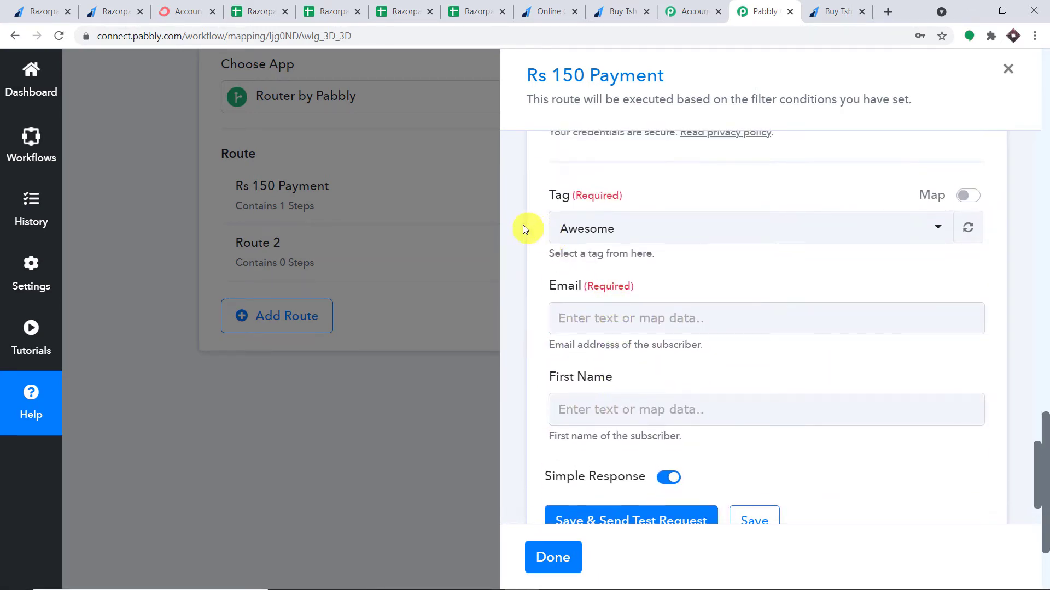
click(608, 229)
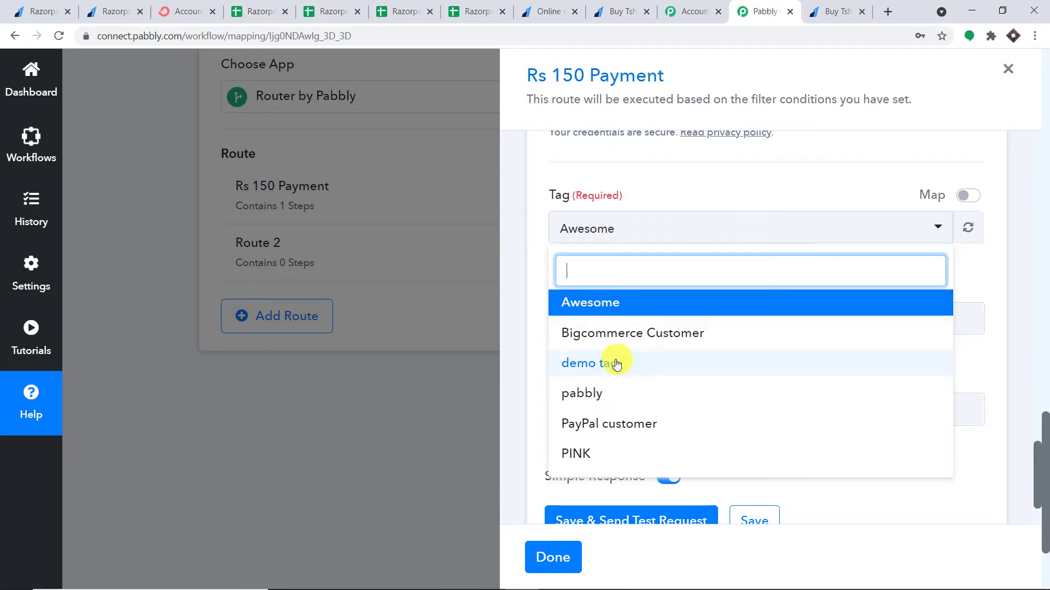
scroll(629, 370, down, 2)
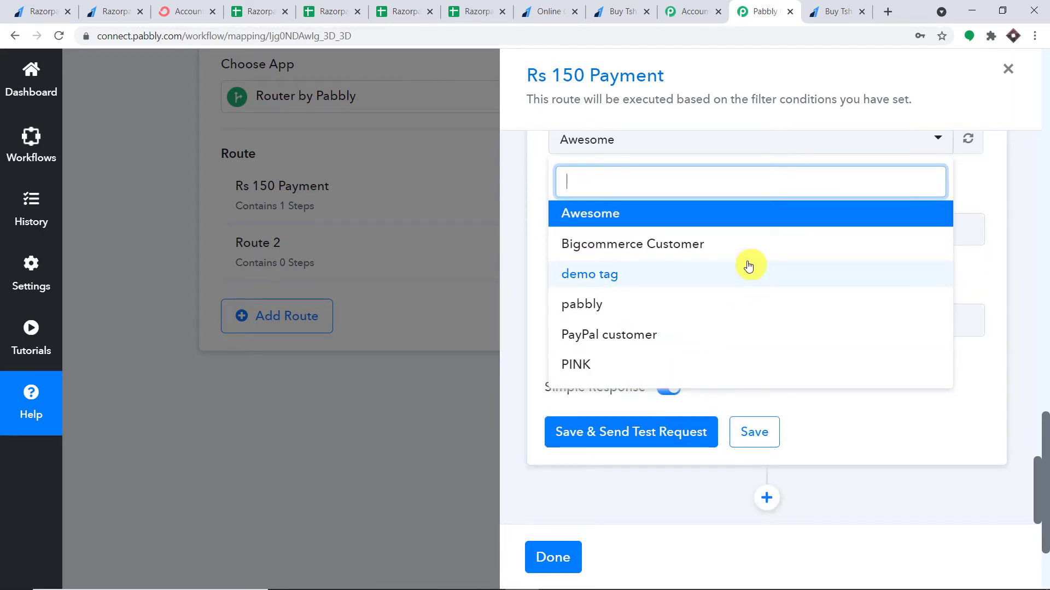
scroll(794, 242, up, 3)
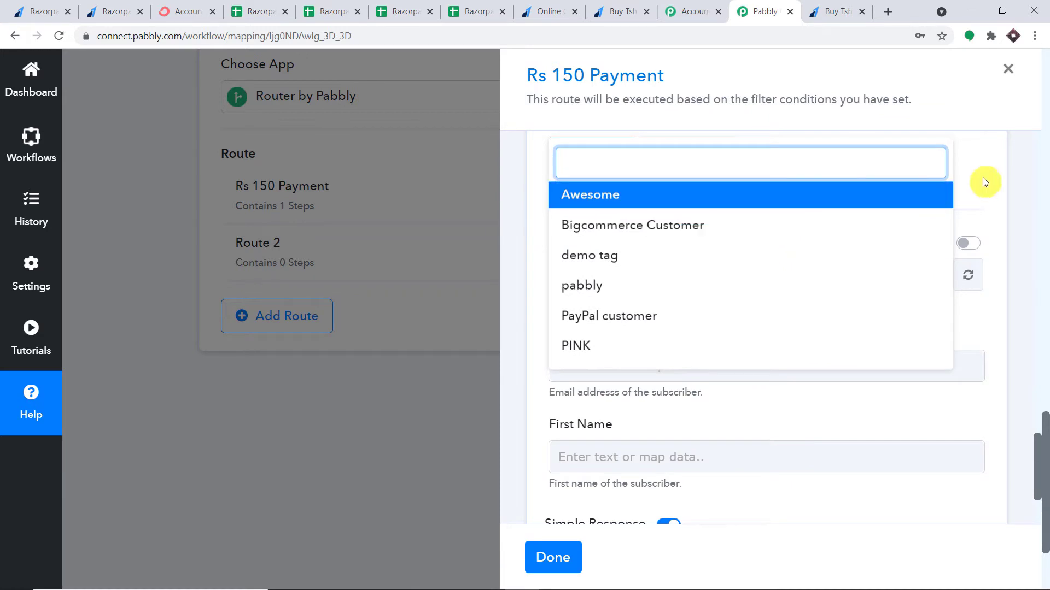
click(1034, 174)
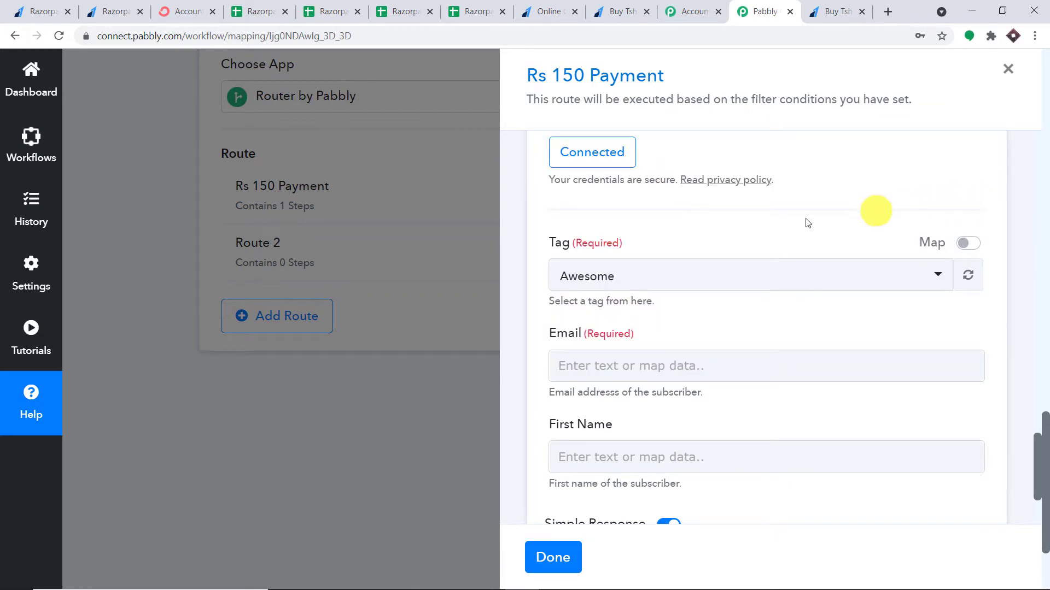
scroll(641, 274, down, 3)
click(593, 231)
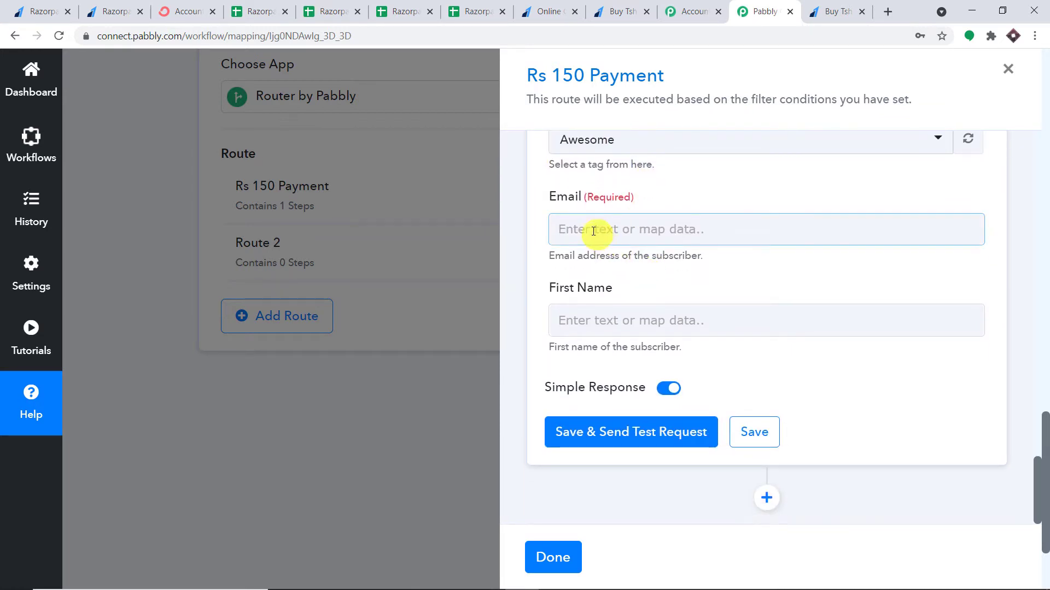
click(656, 159)
click(661, 153)
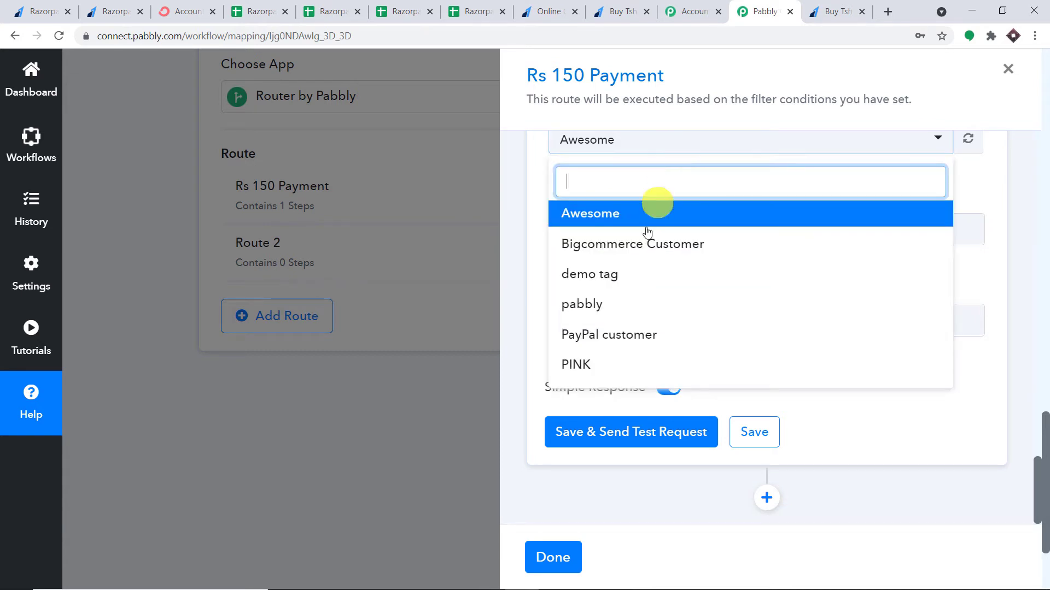
click(623, 372)
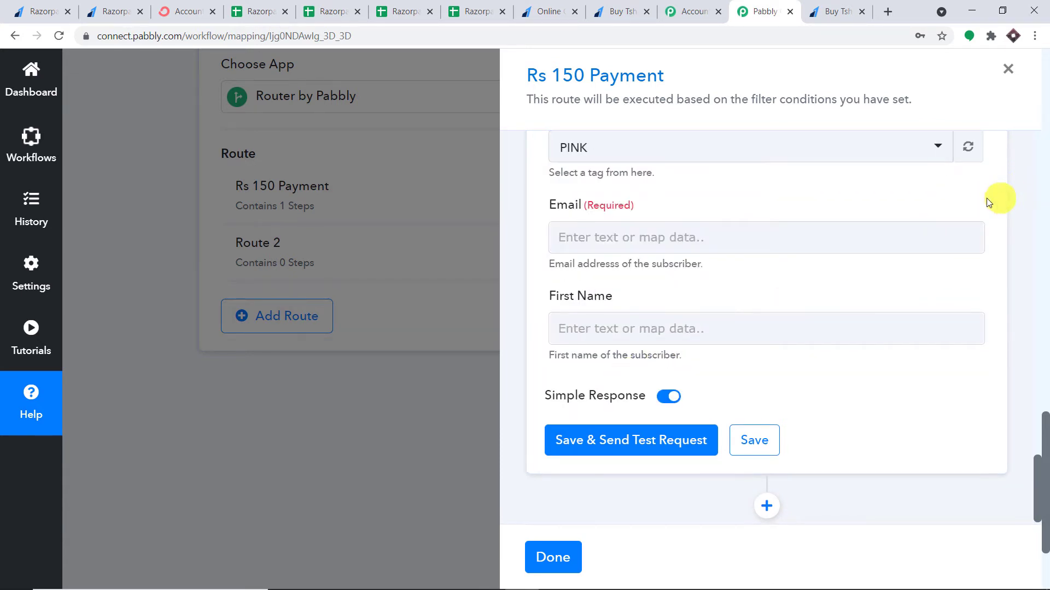
Map Email to the Razorpay Order Paid payload payment entity email
click(582, 226)
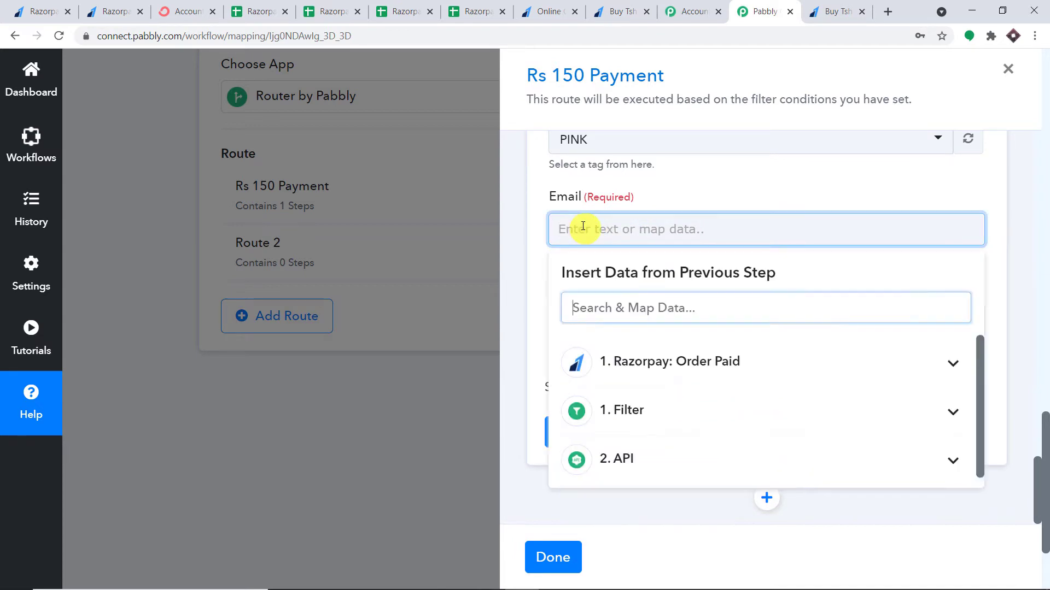
click(629, 365)
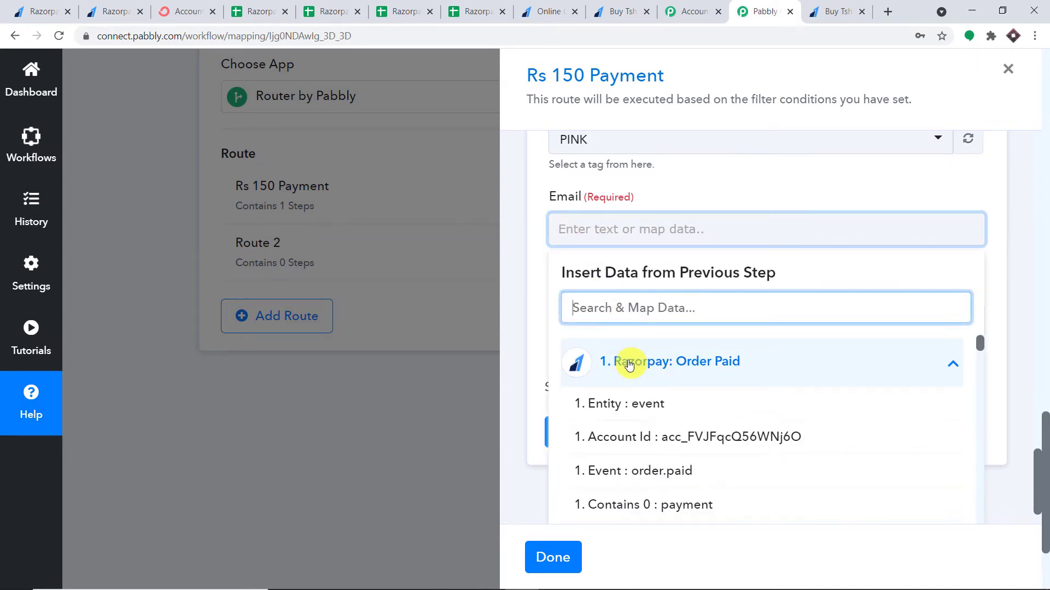
scroll(649, 366, down, 9)
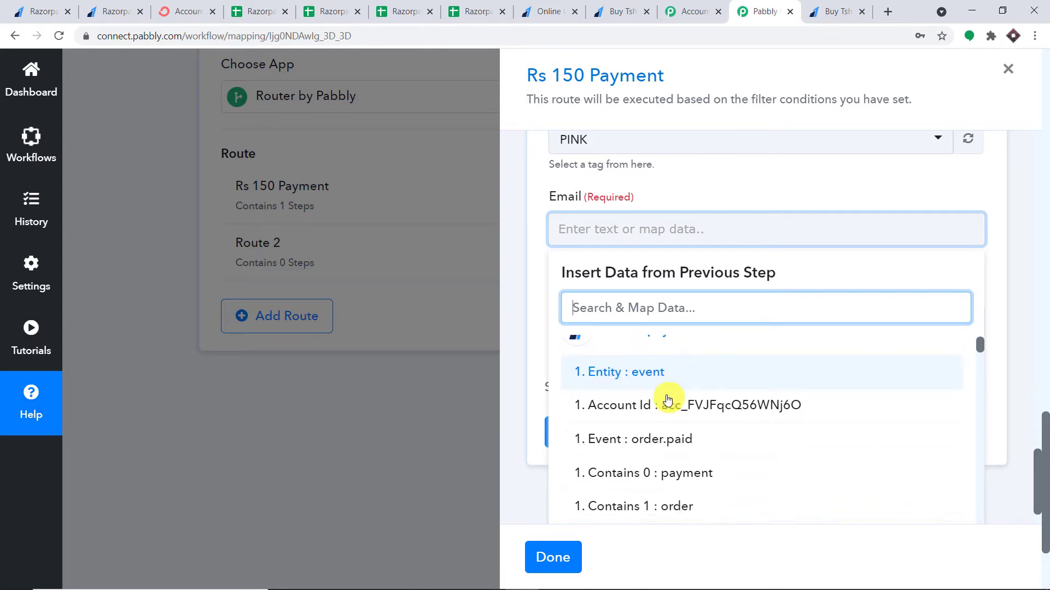
scroll(729, 397, down, 7)
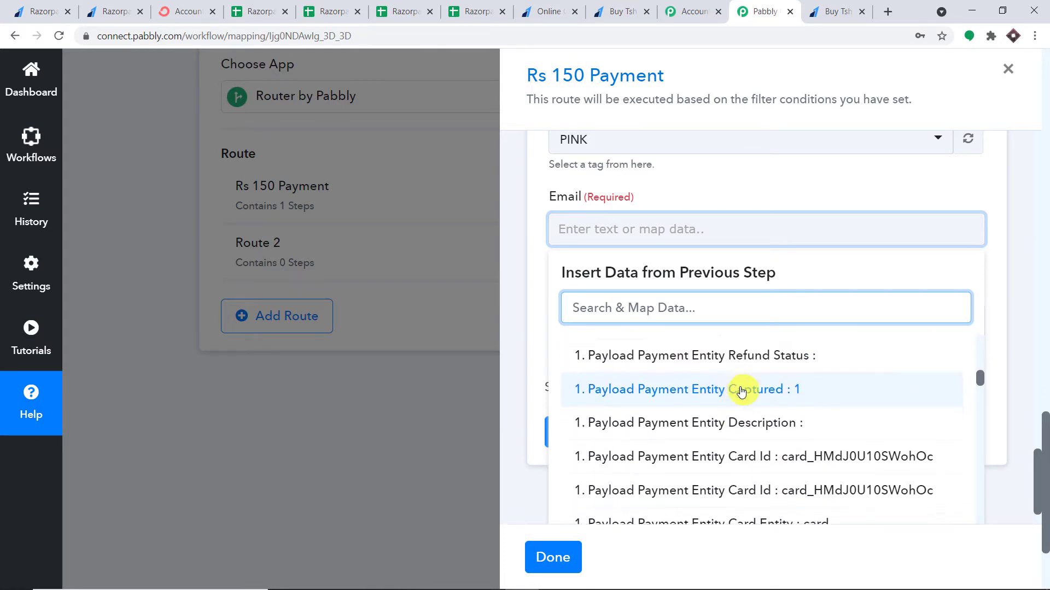
scroll(794, 386, down, 4)
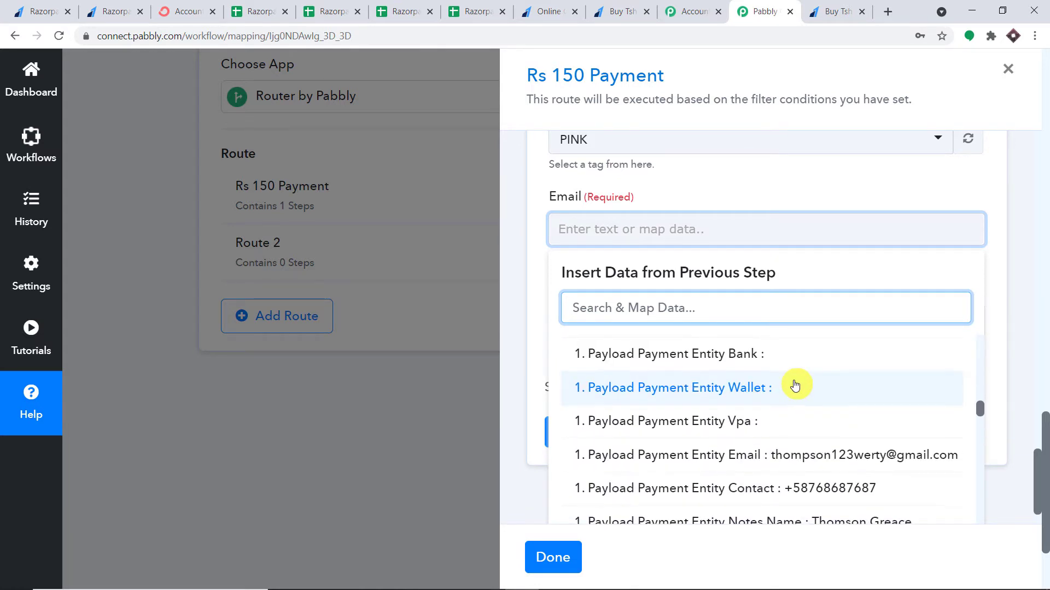
click(809, 389)
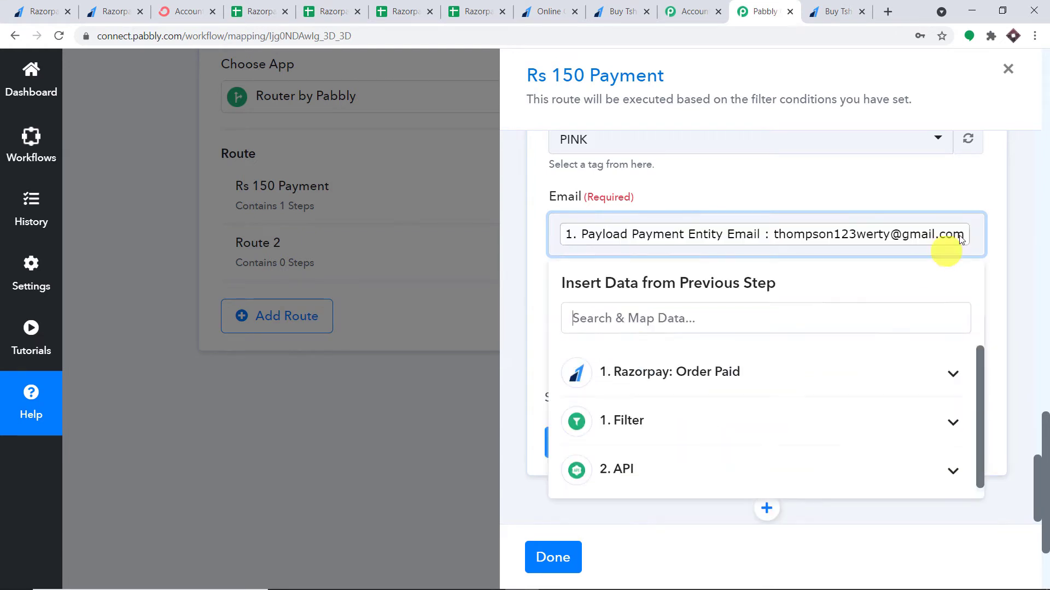
Map First Name to the Razorpay Order Paid notes name
click(1009, 212)
click(553, 319)
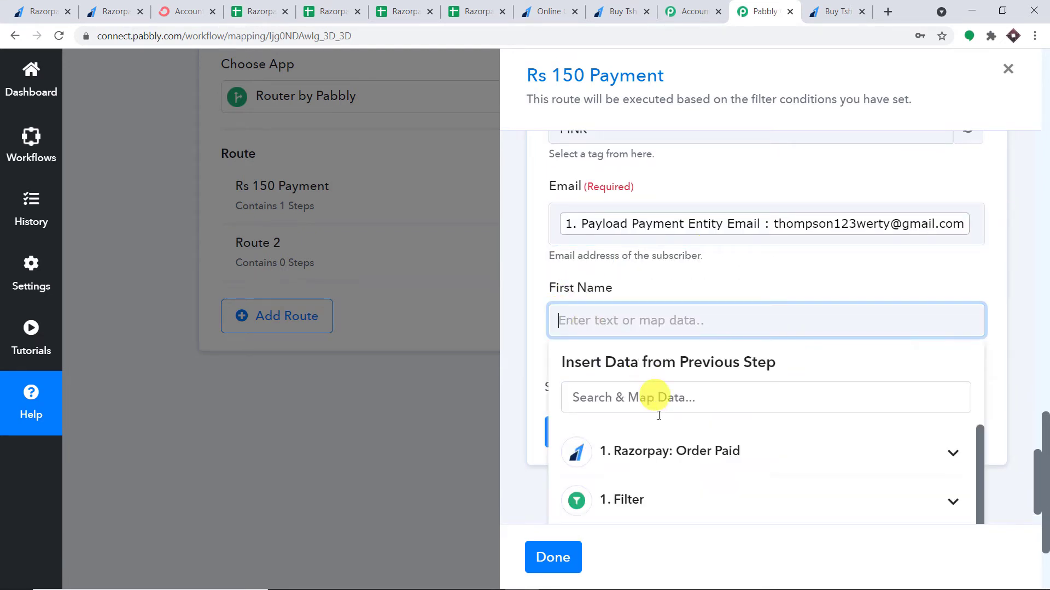
click(668, 449)
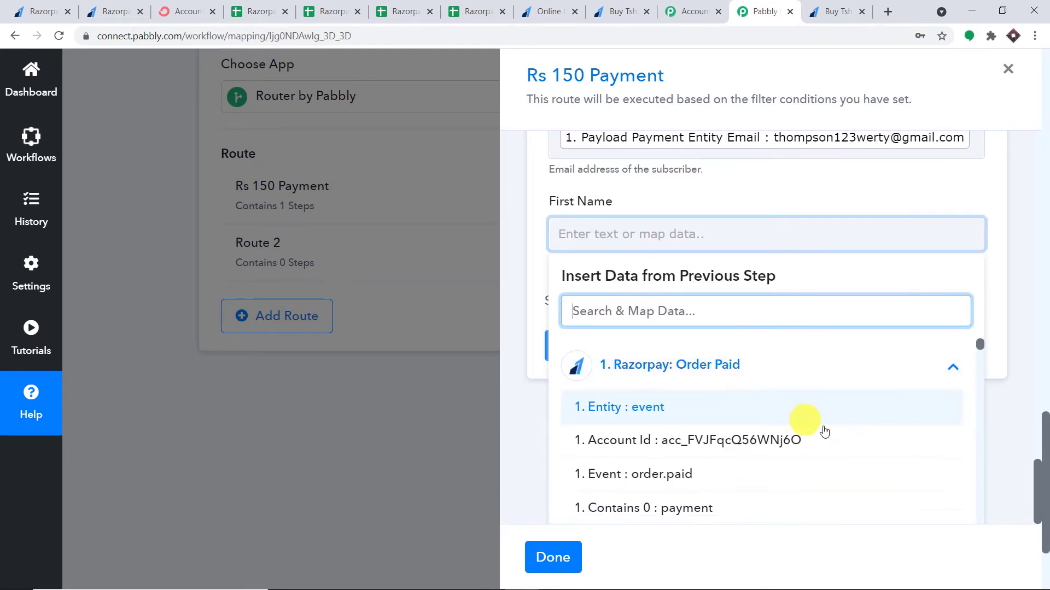
scroll(866, 444, down, 10)
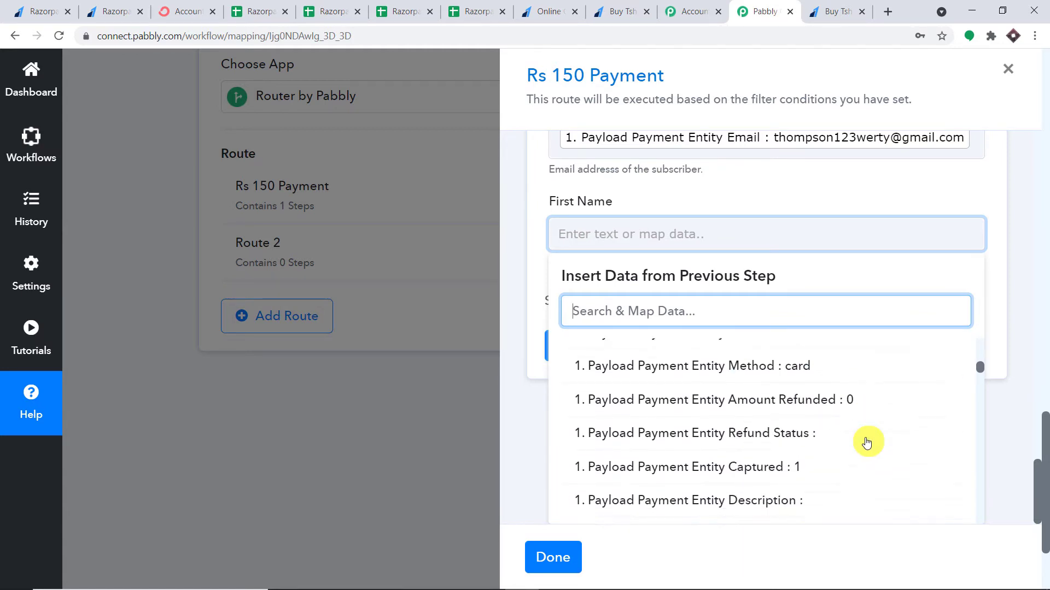
scroll(867, 443, down, 8)
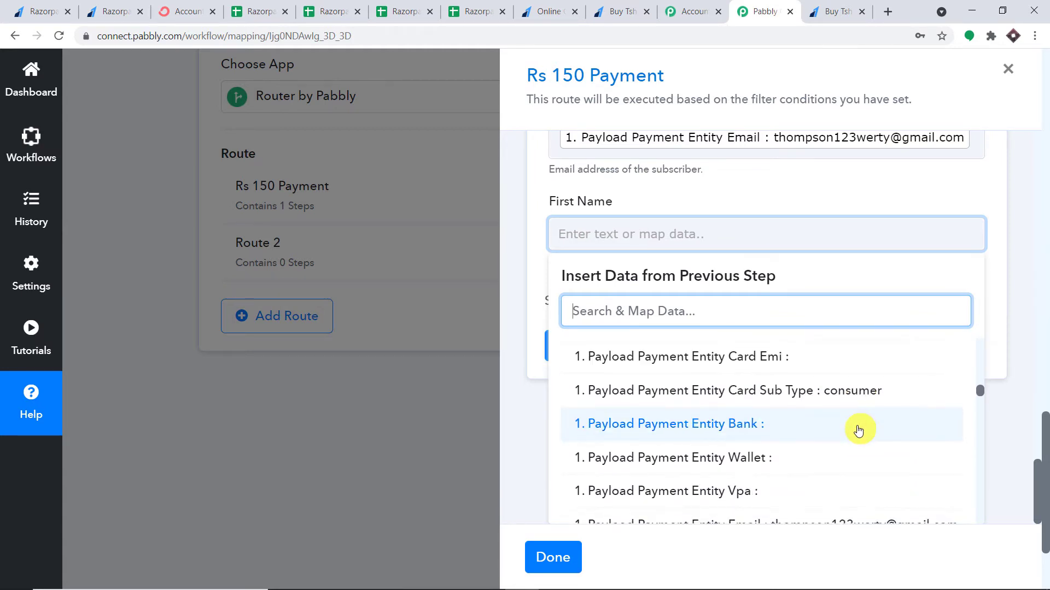
scroll(858, 423, down, 5)
click(858, 393)
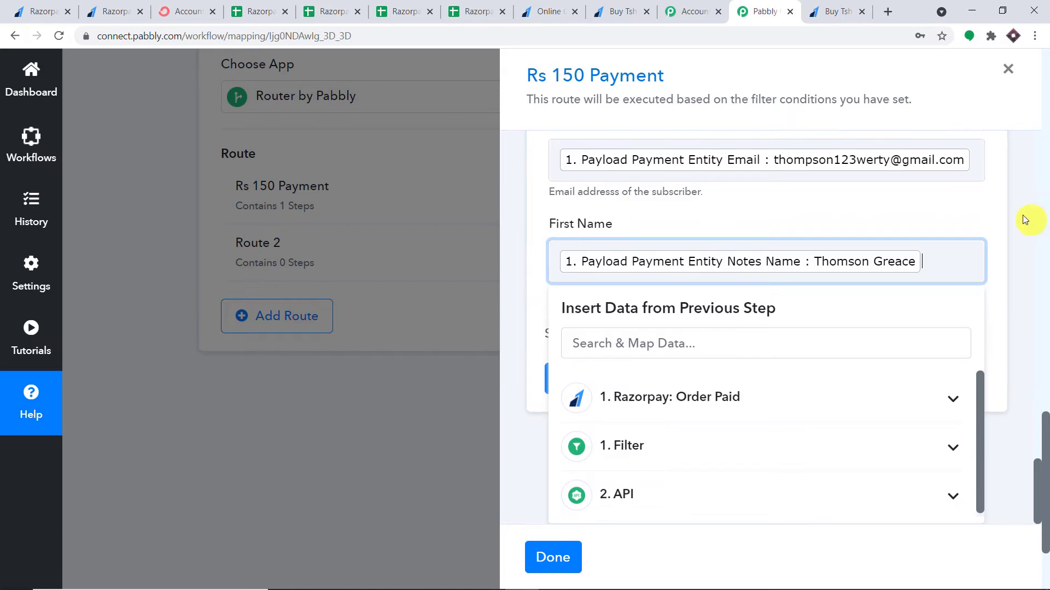
click(1025, 220)
Recheck the tag list, keeping PINK as the subscriber tag
scroll(710, 262, up, 3)
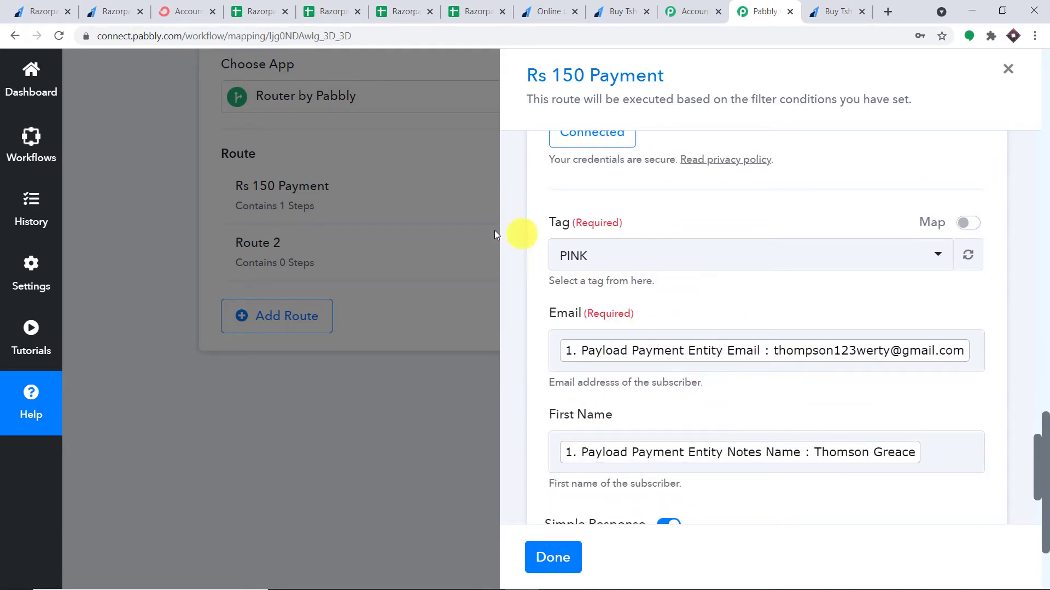
scroll(634, 227, down, 1)
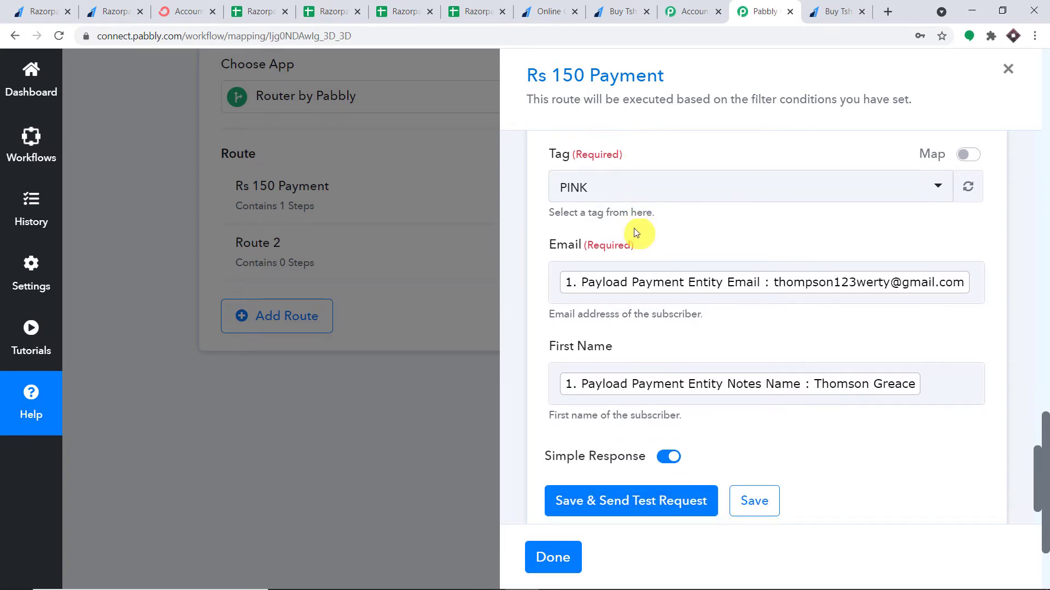
click(637, 190)
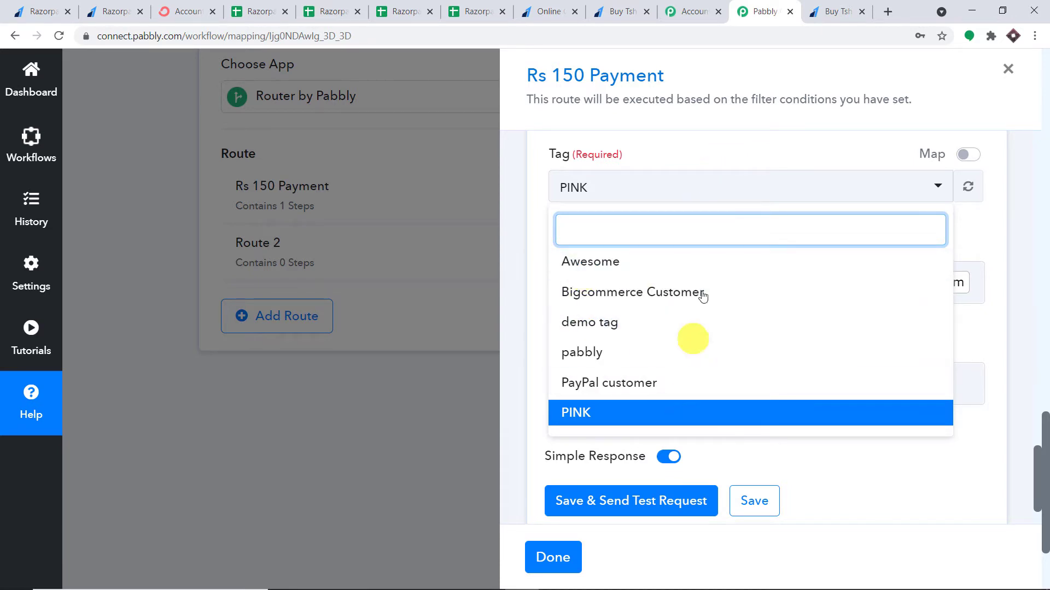
click(740, 172)
scroll(672, 312, down, 1)
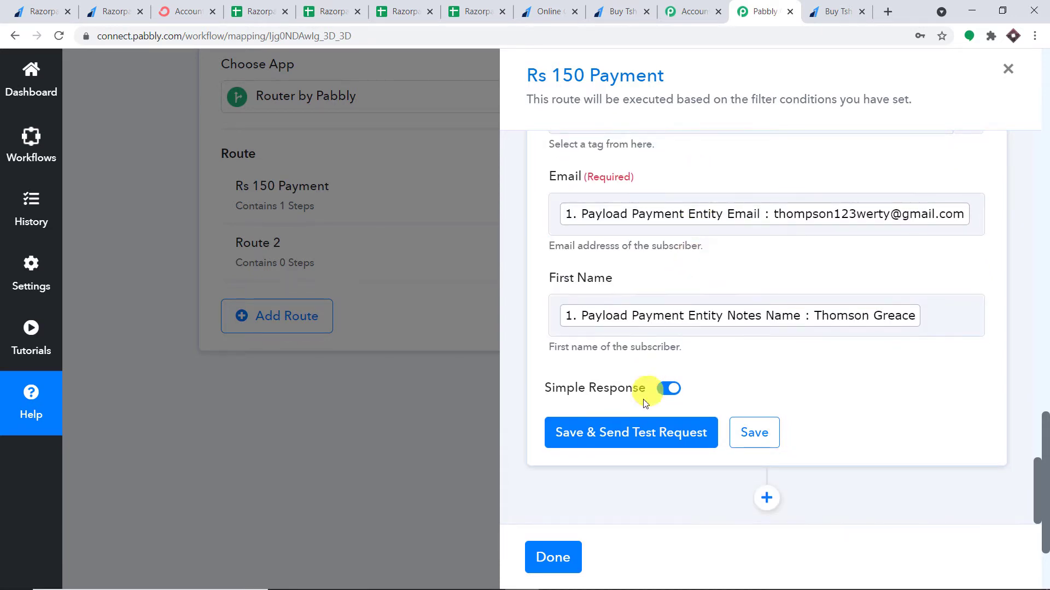
Save the ConvertKit step, send a test request, and review the active subscription response
click(636, 439)
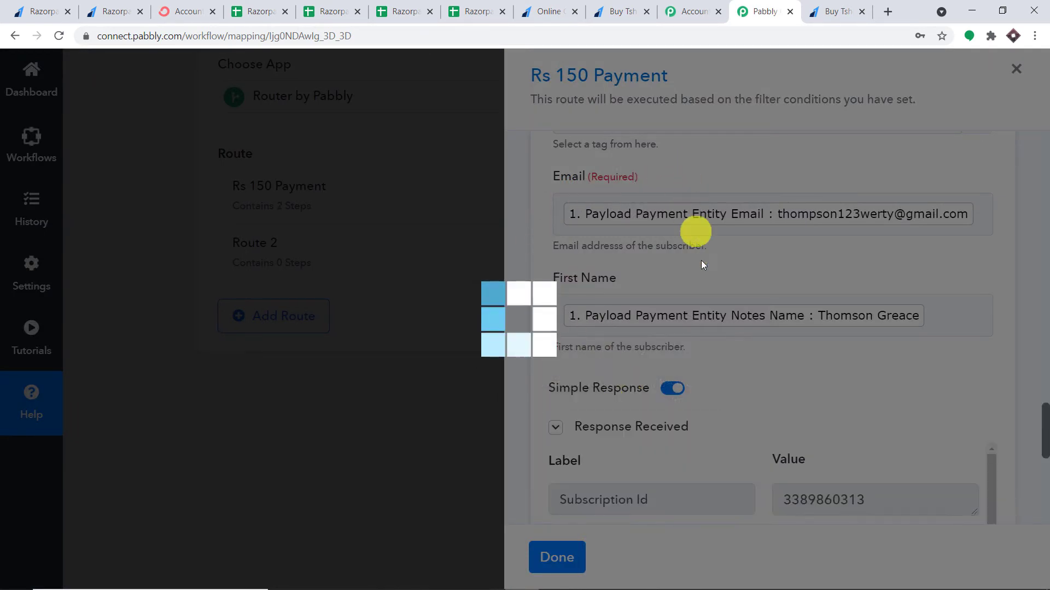
scroll(710, 284, down, 2)
drag(868, 354, 767, 362)
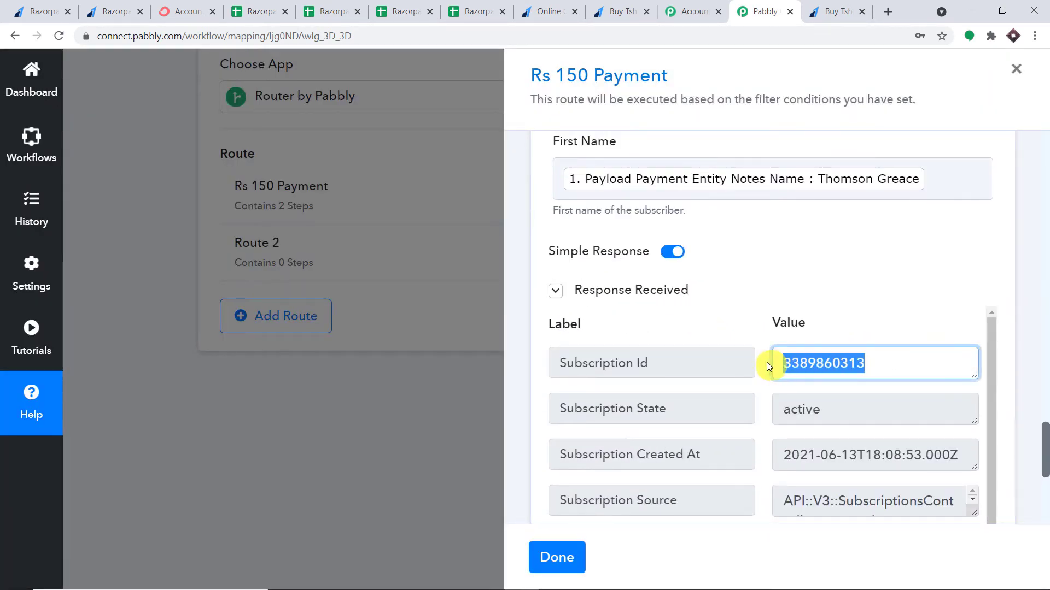
scroll(846, 384, down, 1)
scroll(875, 383, down, 2)
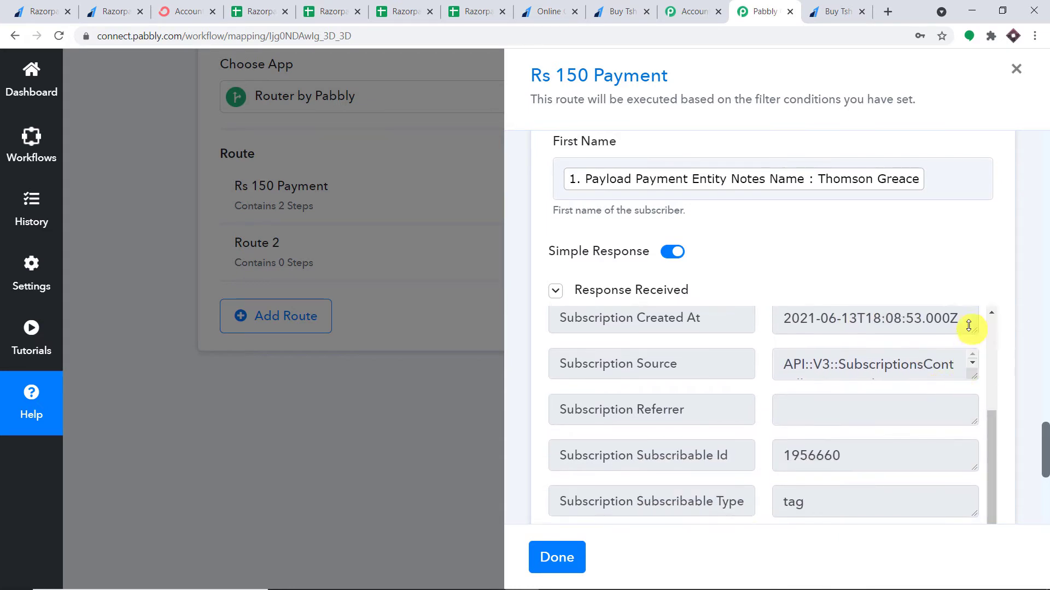
drag(964, 319, 772, 323)
scroll(855, 342, up, 1)
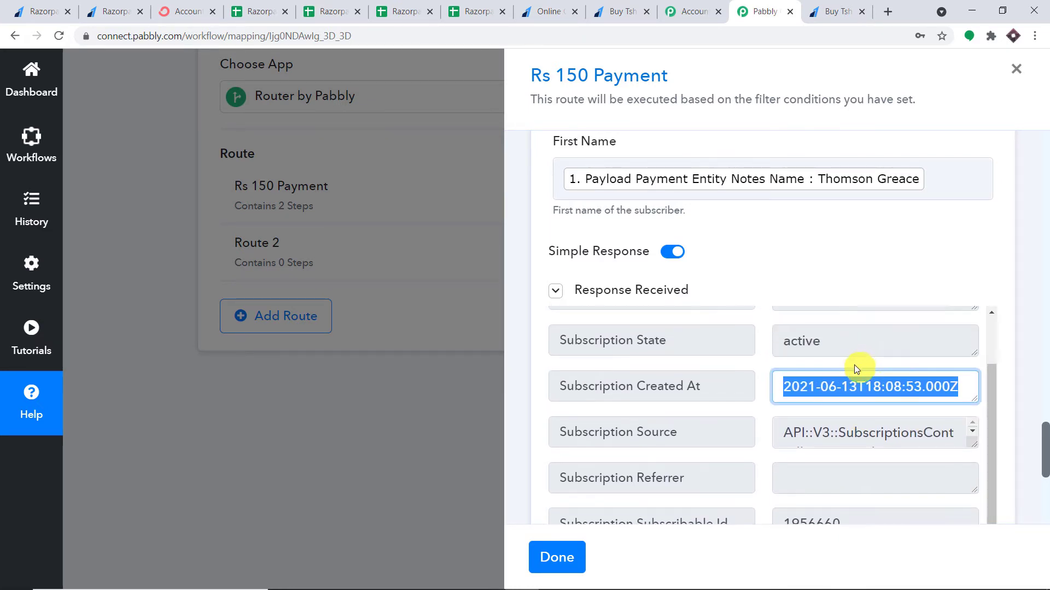
click(188, 7)
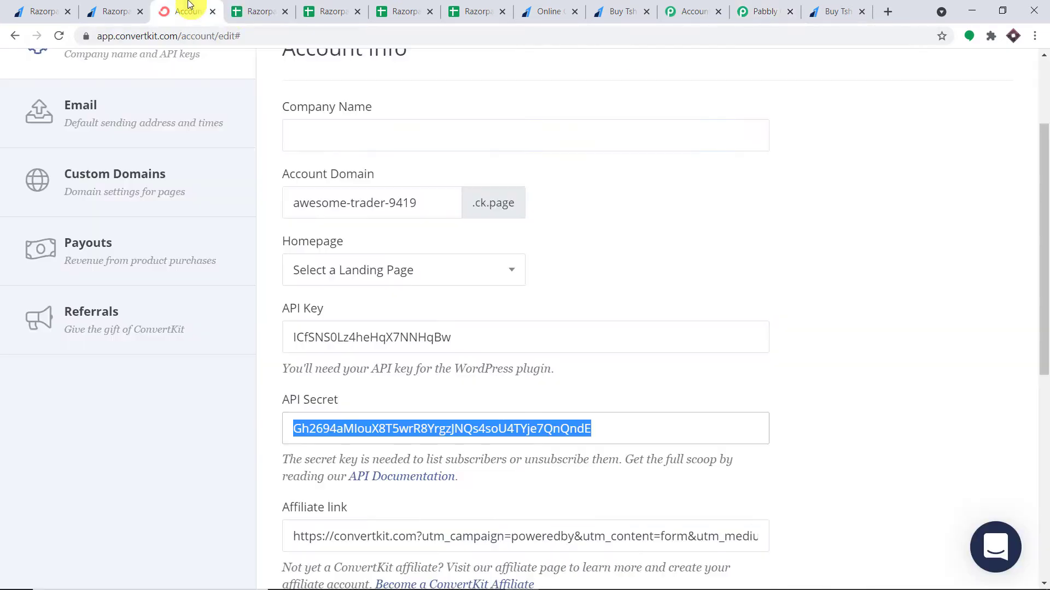
Check ConvertKit's Subscribers page for the confirmed test subscriber, then return to Pabbly
scroll(408, 124, up, 3)
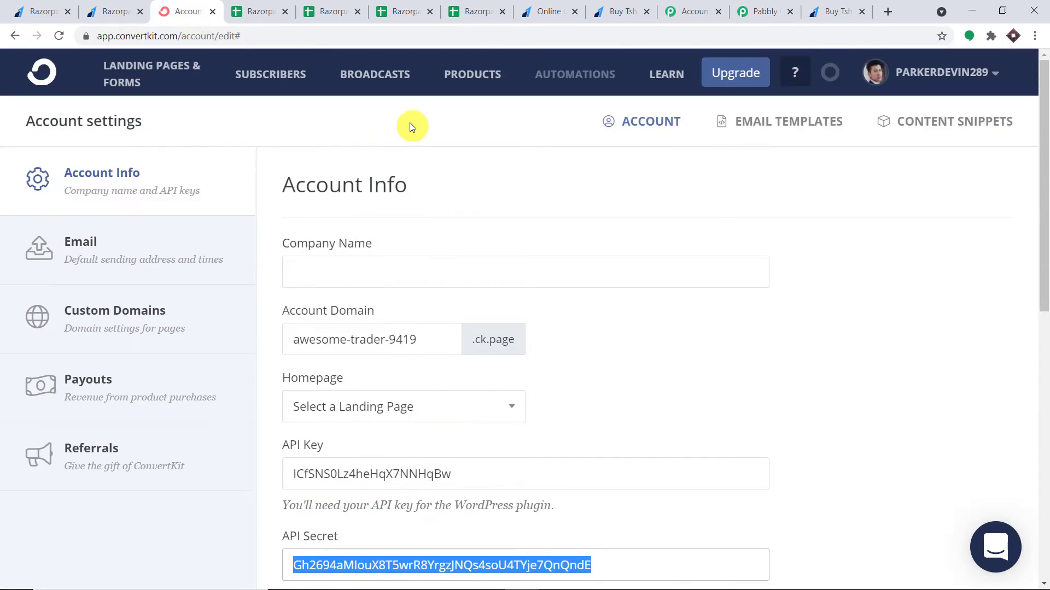
click(260, 79)
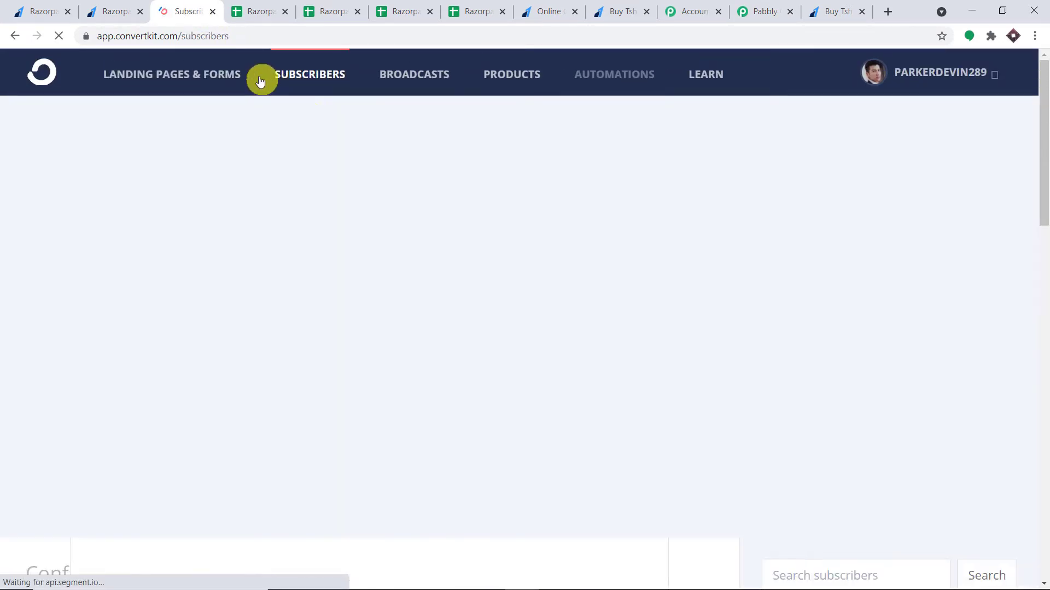
scroll(403, 178, down, 3)
scroll(404, 179, down, 2)
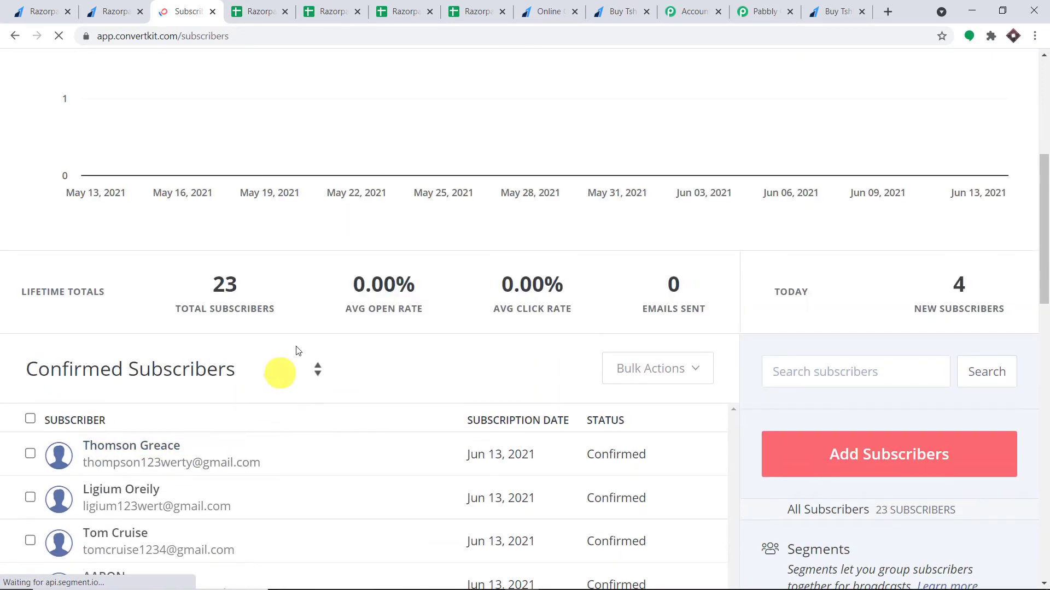
click(752, 9)
scroll(937, 328, down, 5)
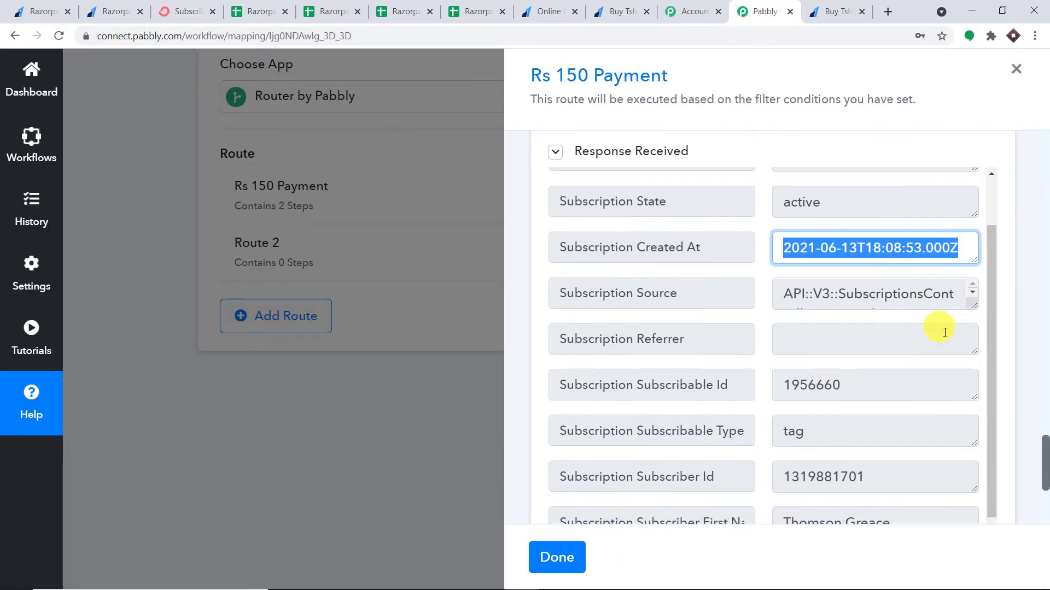
Add a Google Sheets step, found by searching 'google s', with the Add New Row action
drag(1046, 467, 1046, 528)
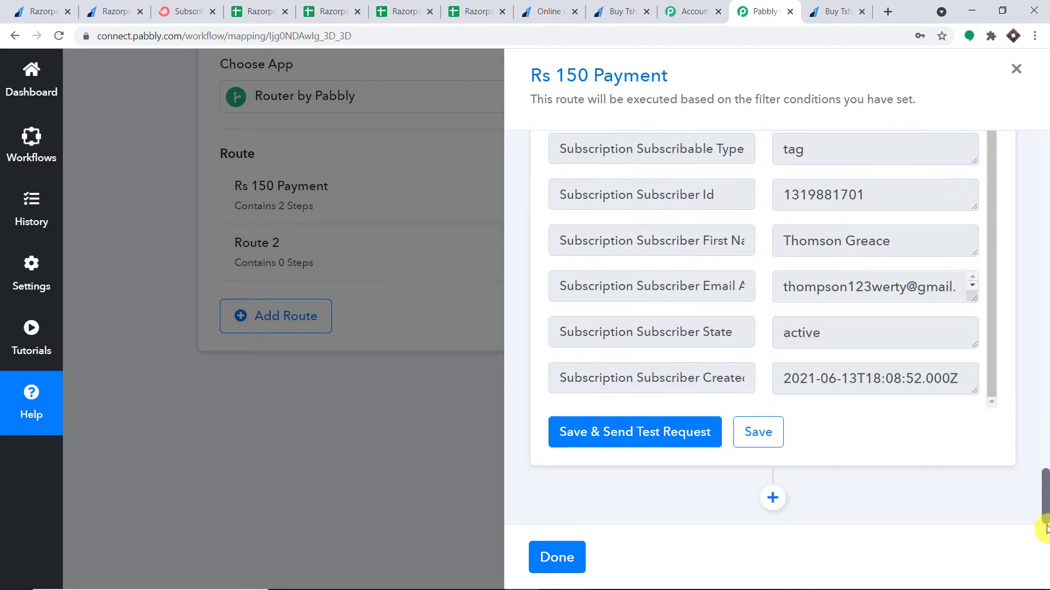
click(773, 498)
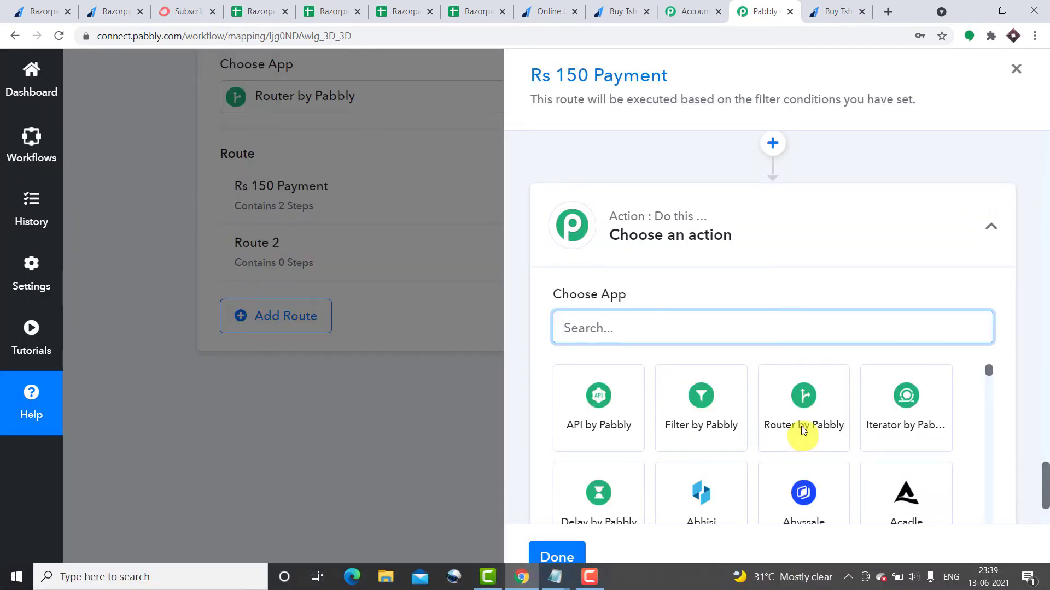
scroll(949, 352, down, 2)
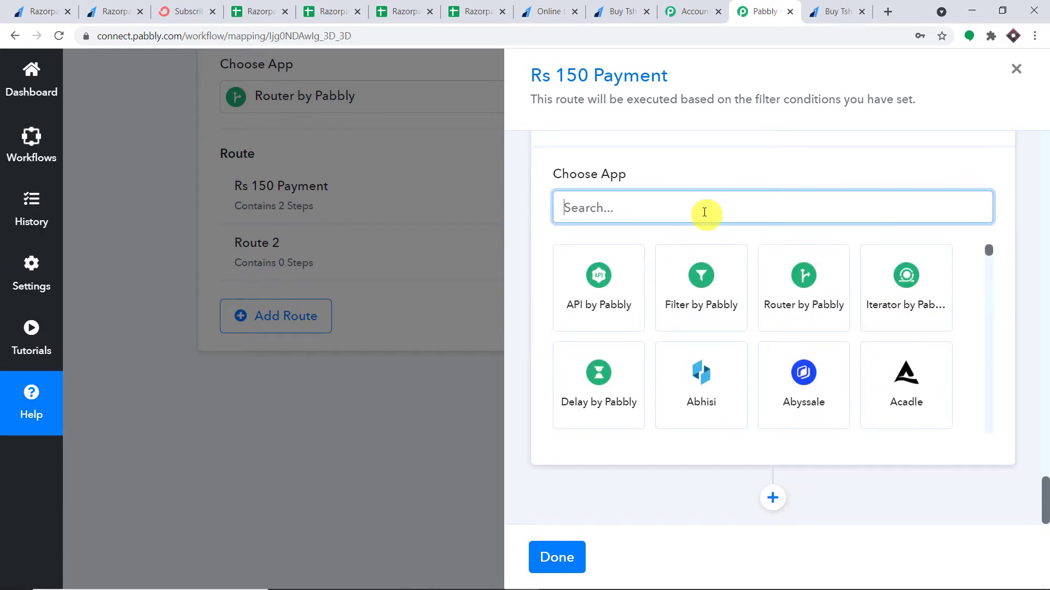
click(705, 213)
text(googl)
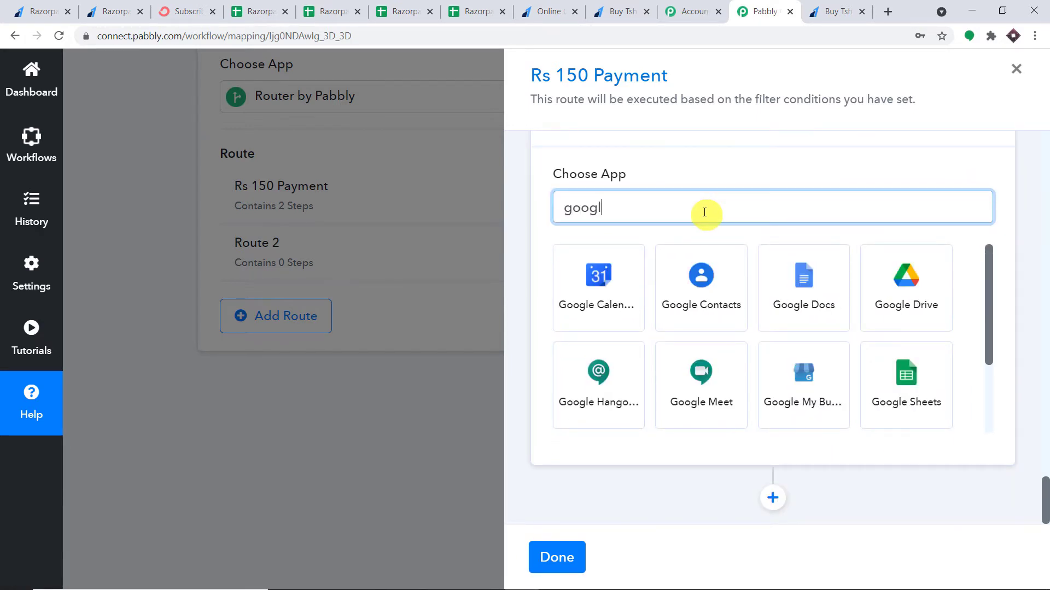
text(e s)
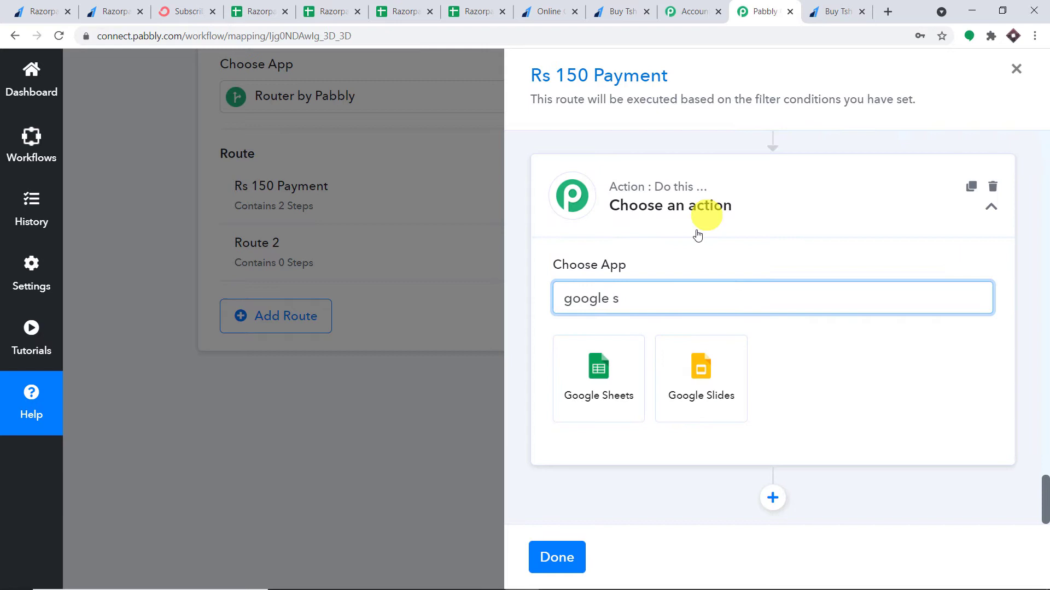
click(605, 397)
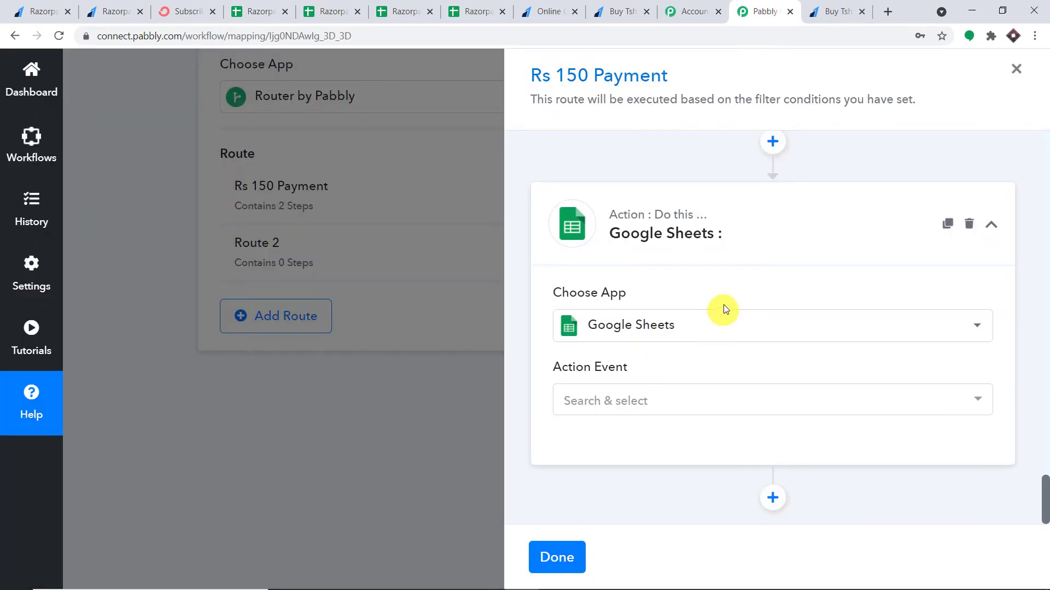
click(674, 399)
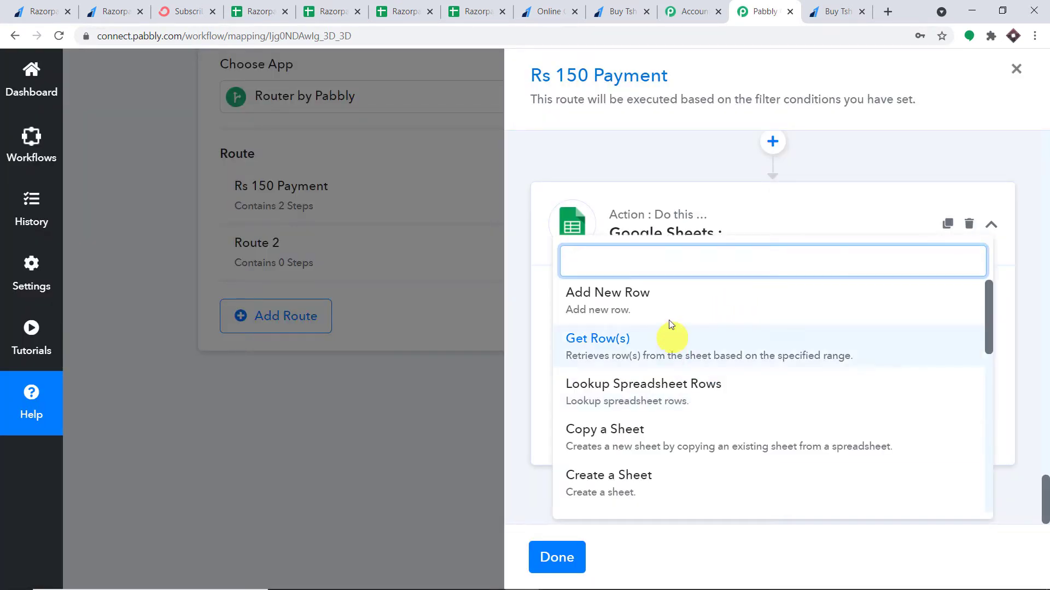
click(664, 306)
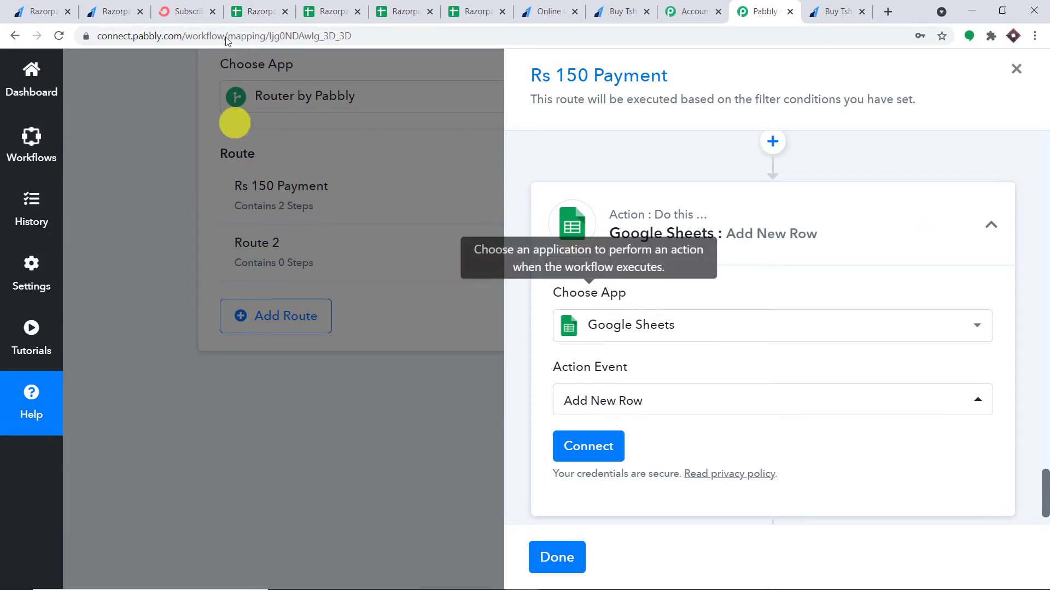
Review the Razorpay Paid 150 spreadsheet's header row in Google Sheets
click(478, 6)
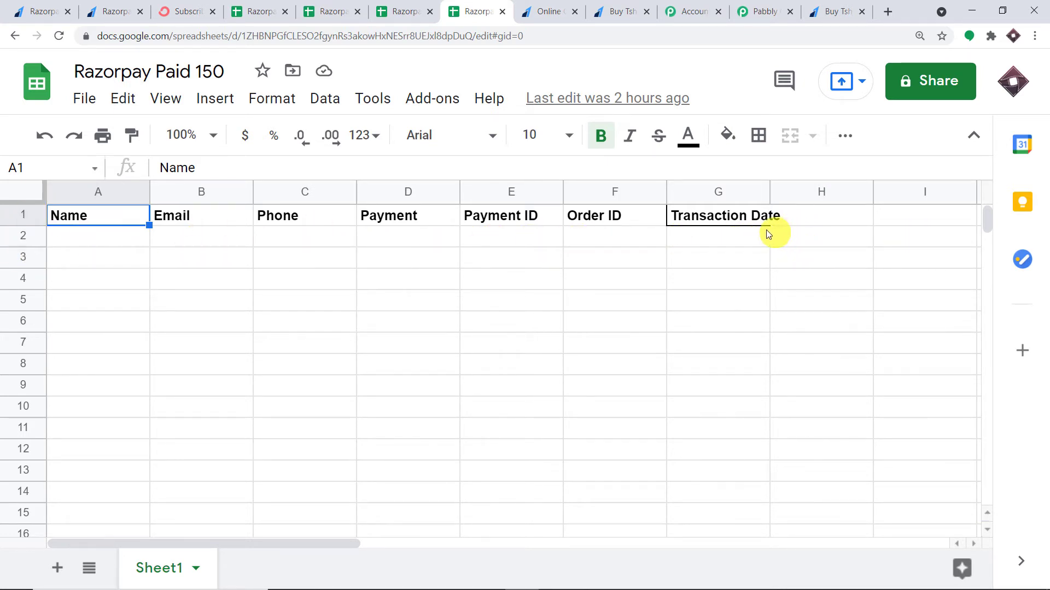
Start connecting the Google Sheets step through Google sign-in
click(762, 12)
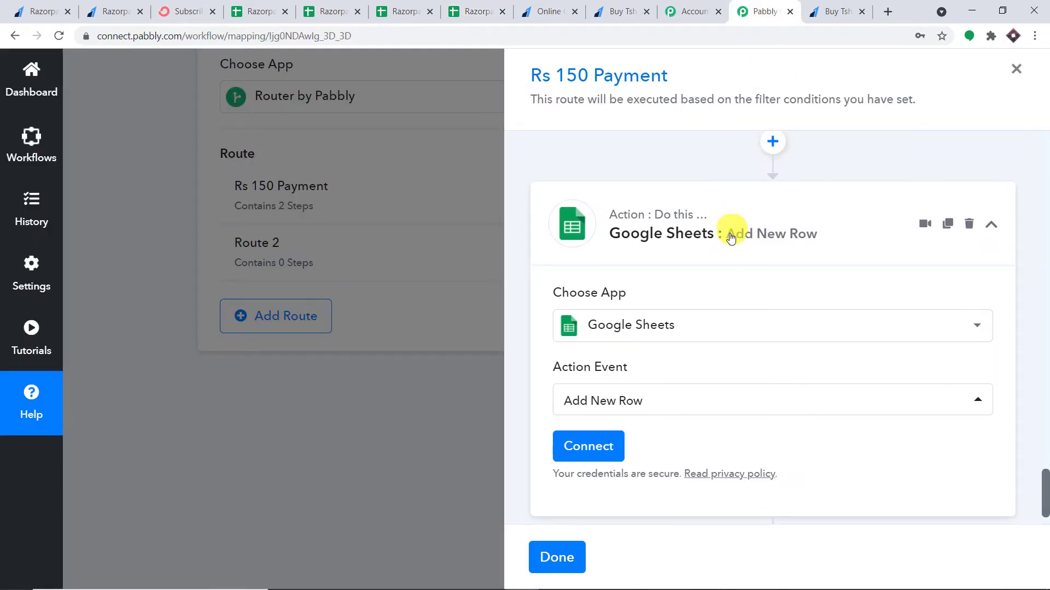
scroll(700, 262, down, 1)
click(576, 393)
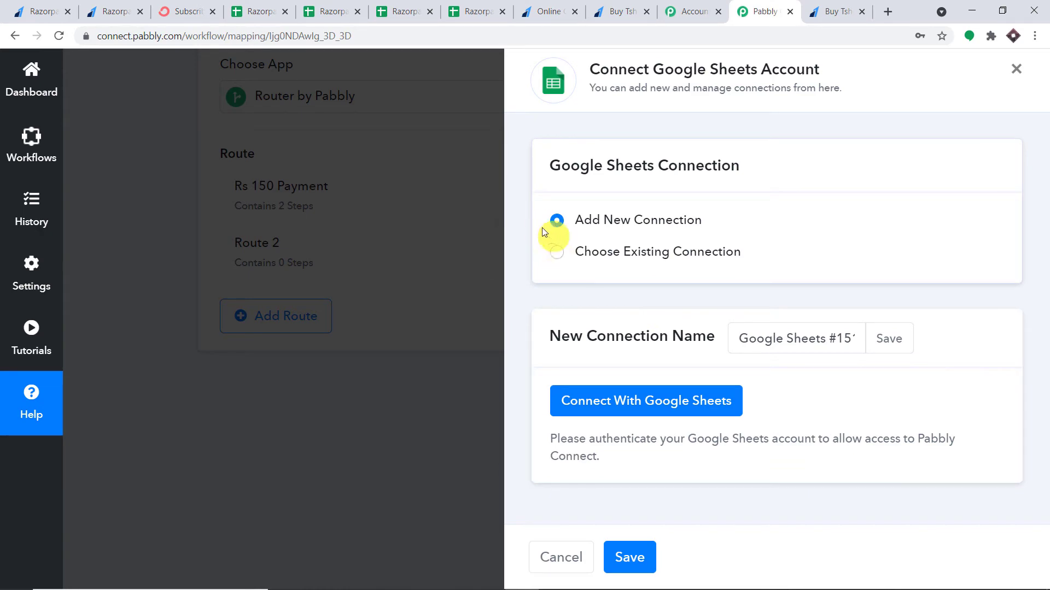
click(634, 399)
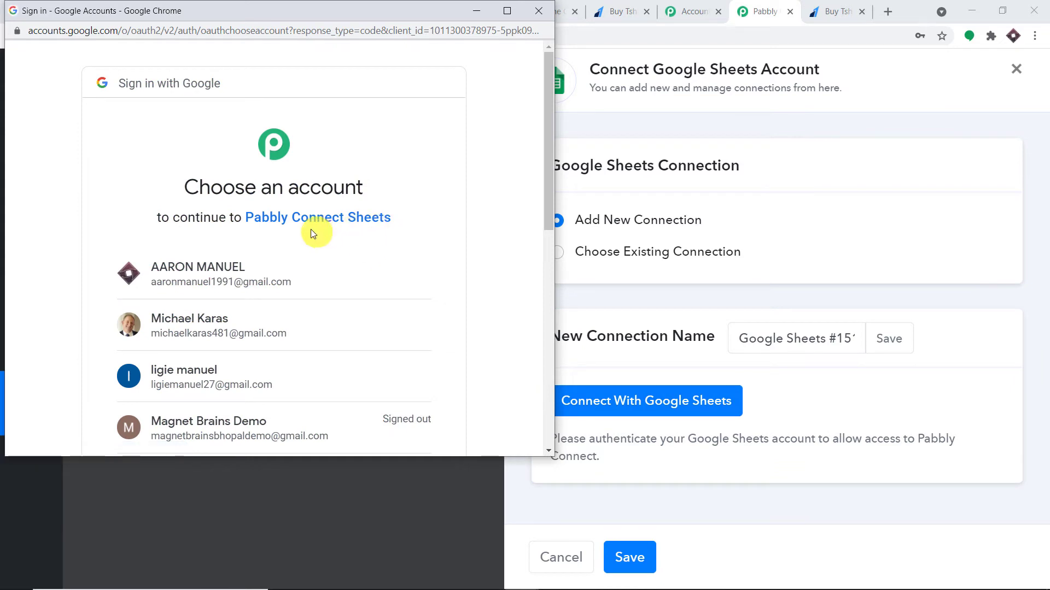
Pick the Google account, allow Pabbly access, and dismiss the success message
scroll(309, 229, down, 1)
scroll(234, 347, down, 6)
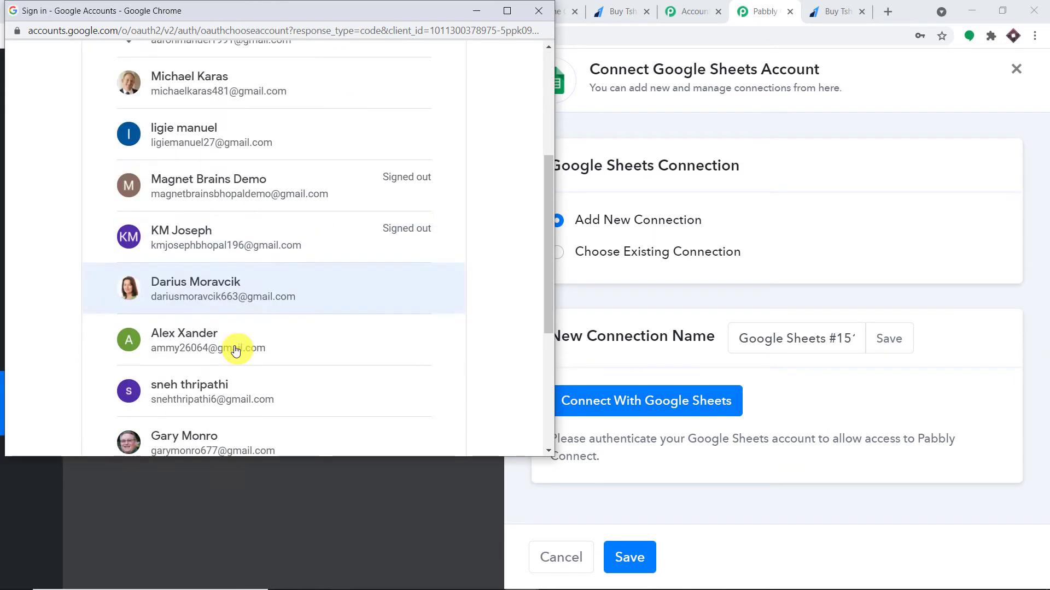
scroll(277, 339, up, 5)
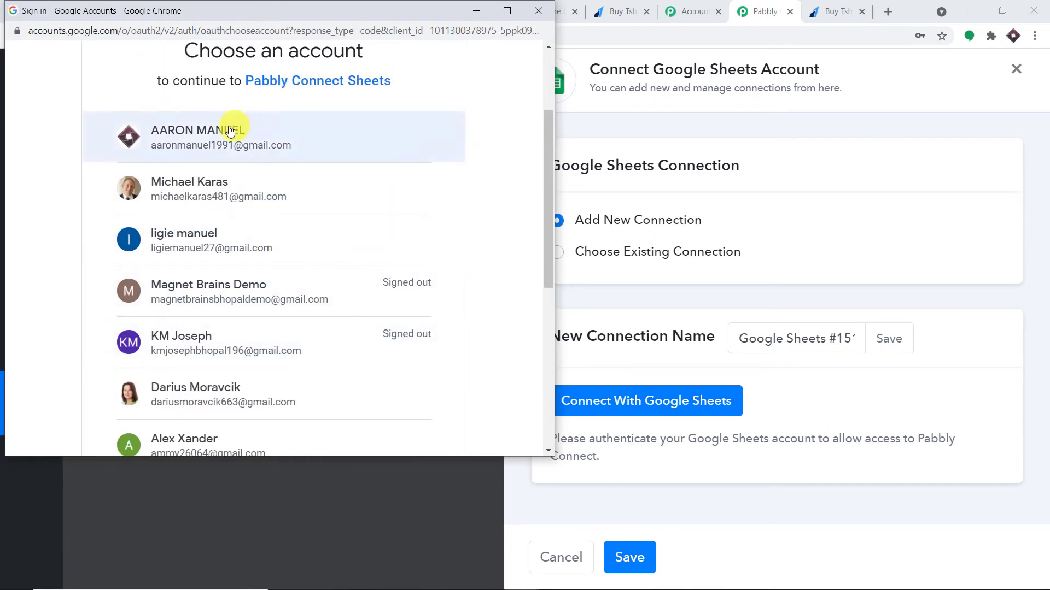
drag(315, 16, 791, 68)
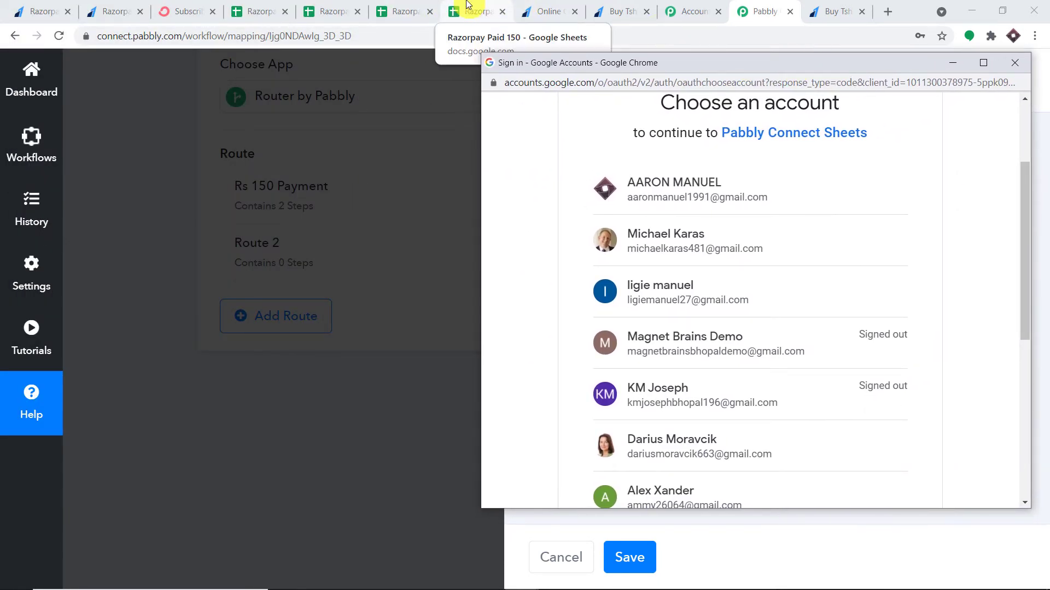
click(698, 197)
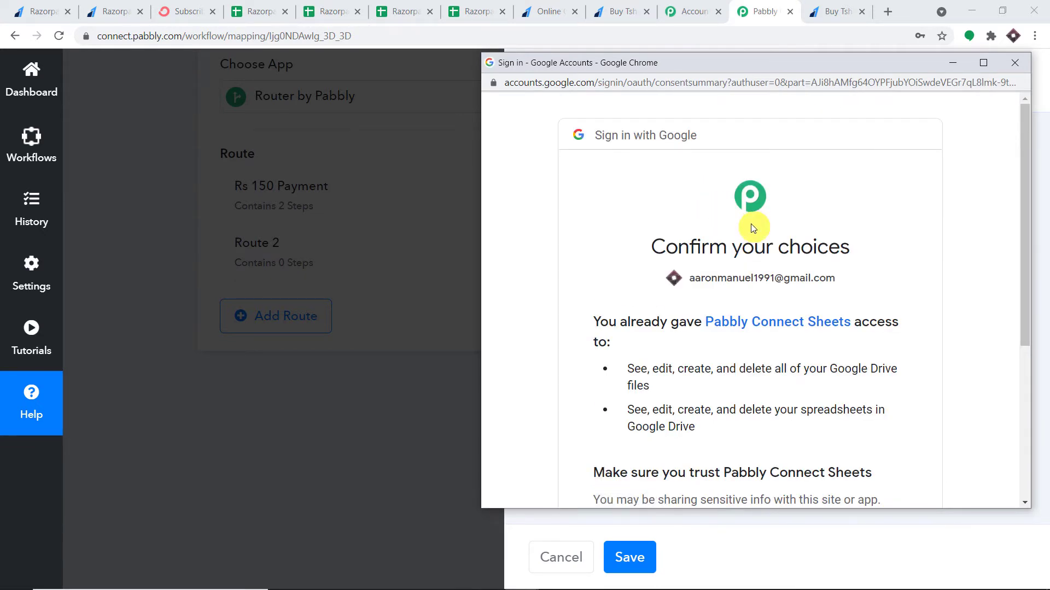
scroll(753, 232, down, 5)
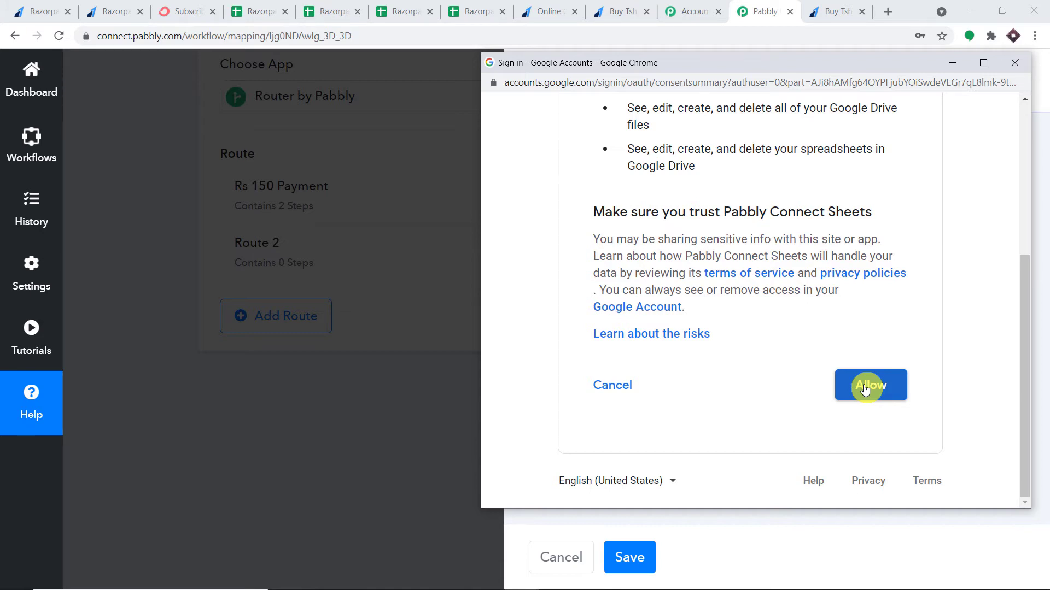
click(864, 389)
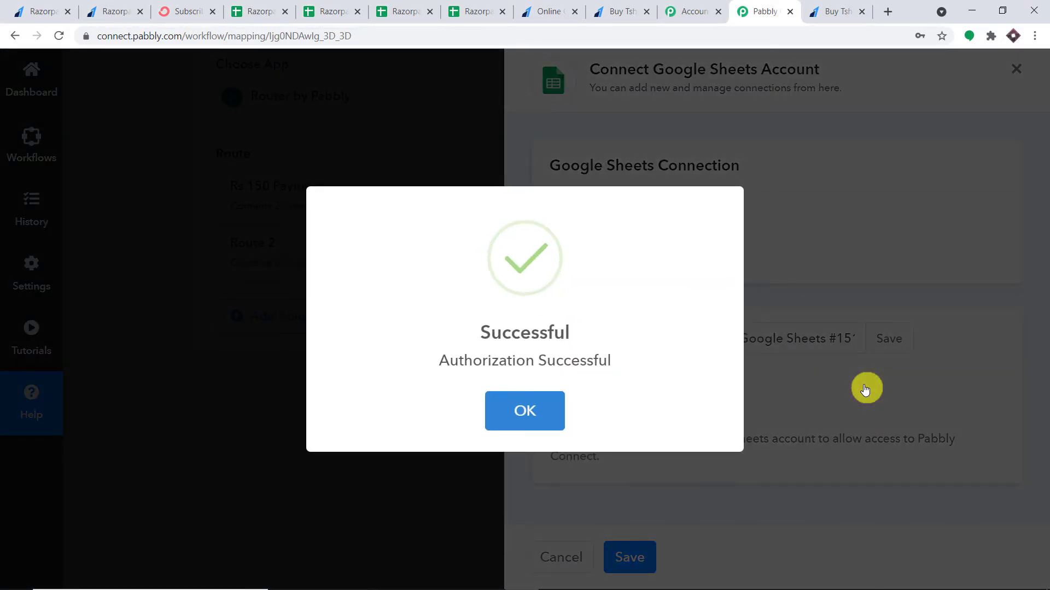
click(525, 411)
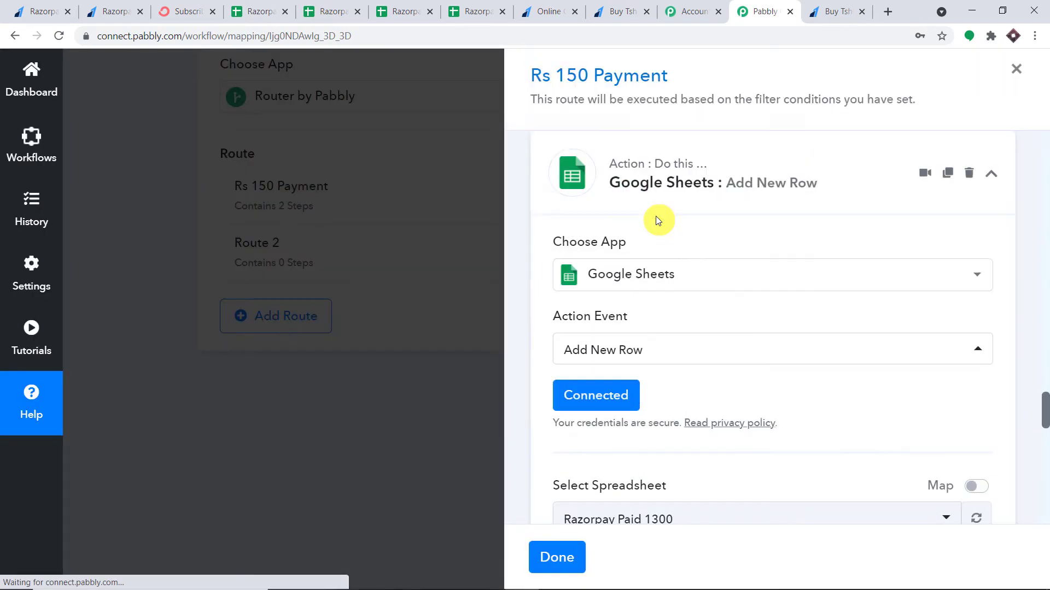
scroll(667, 267, down, 3)
scroll(670, 274, down, 3)
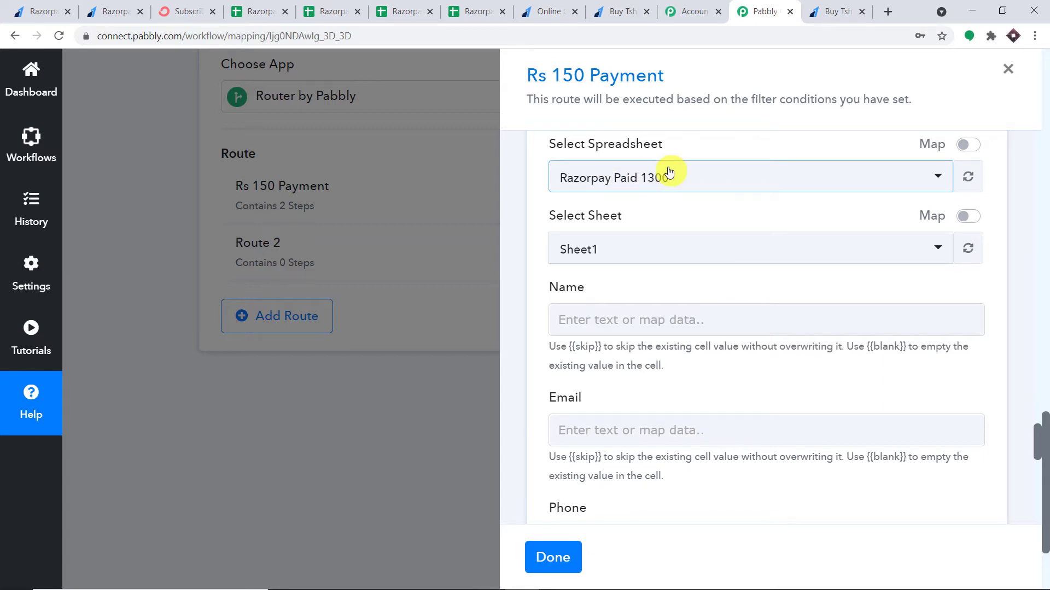
Compare the Razorpay Paid 1300 and 150 spreadsheets, then open Pabbly's spreadsheet dropdown
click(407, 10)
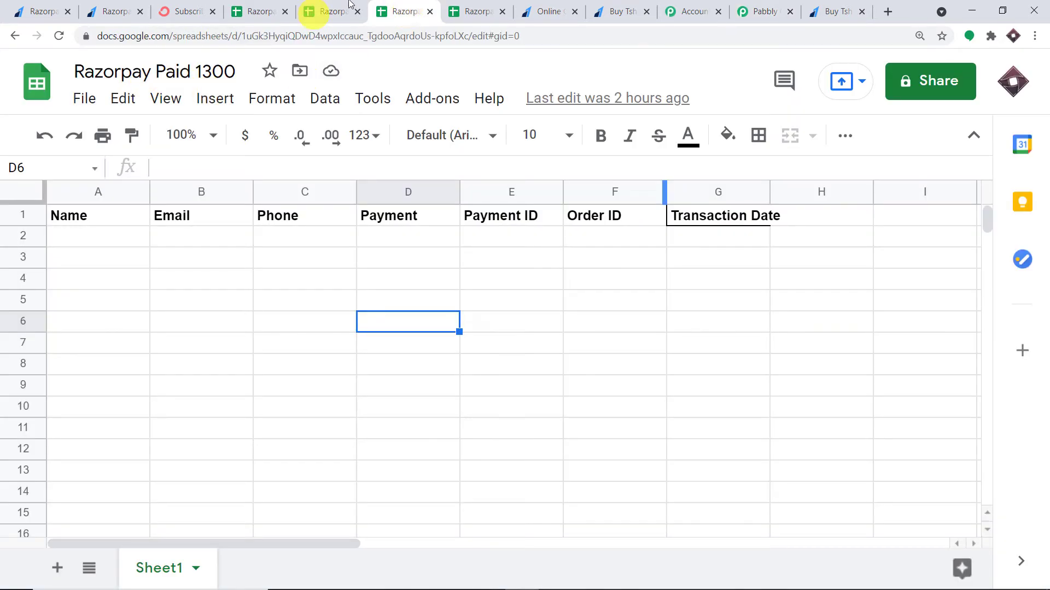
click(494, 6)
click(415, 10)
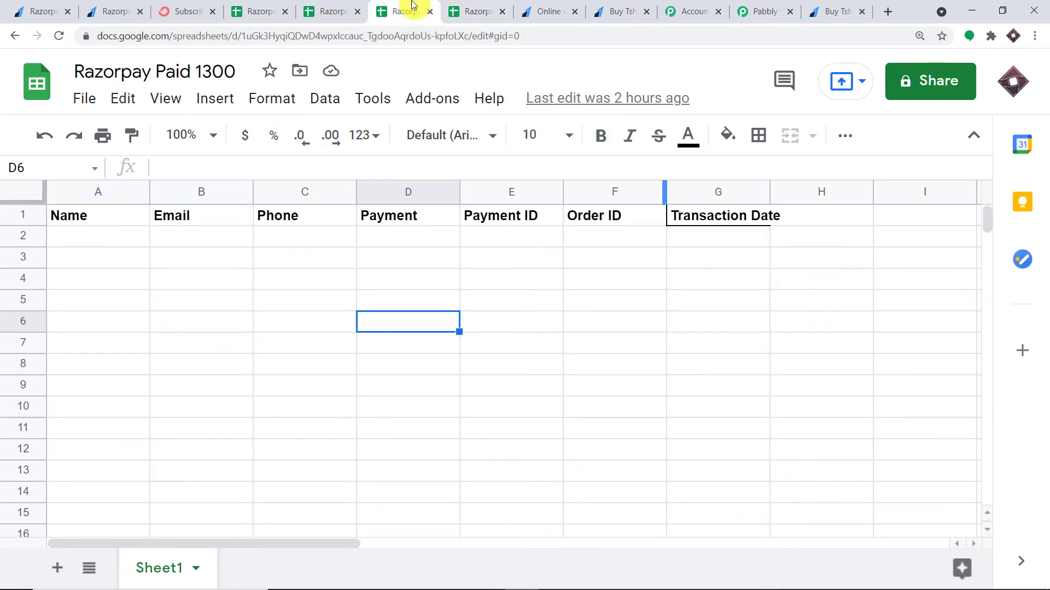
click(475, 8)
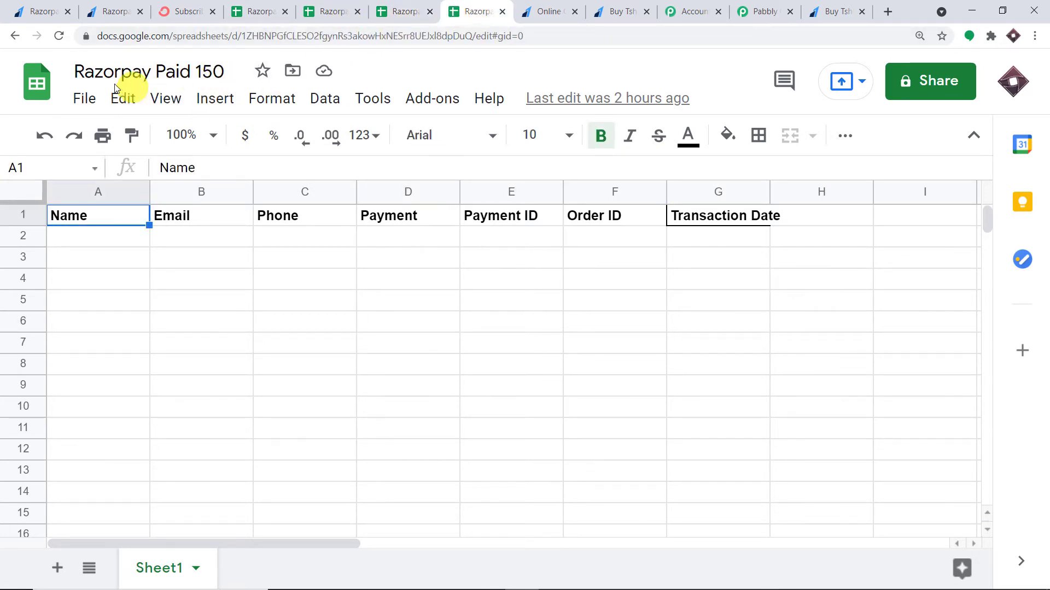
click(750, 10)
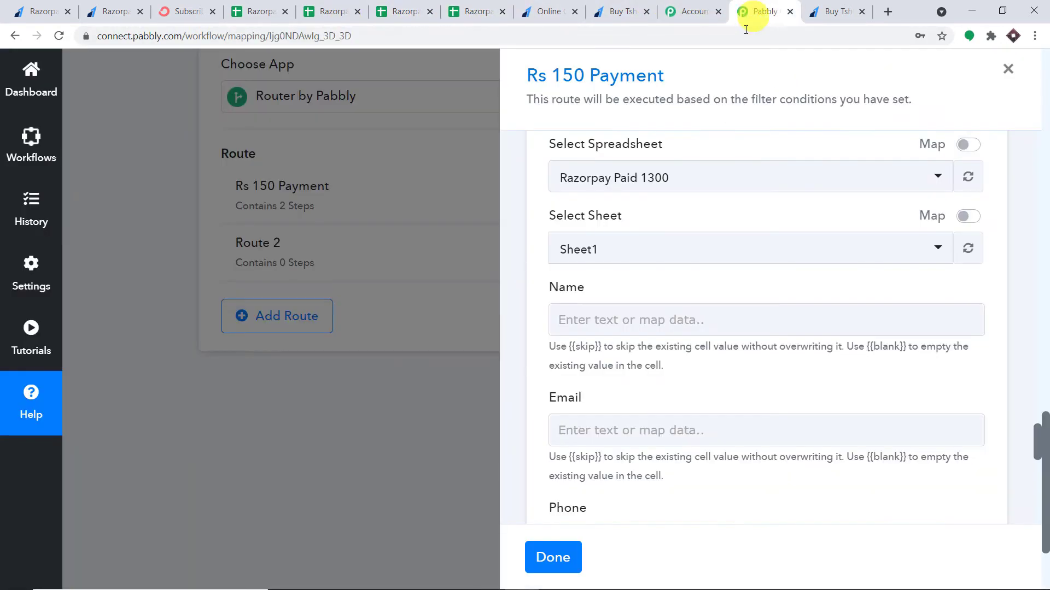
click(678, 182)
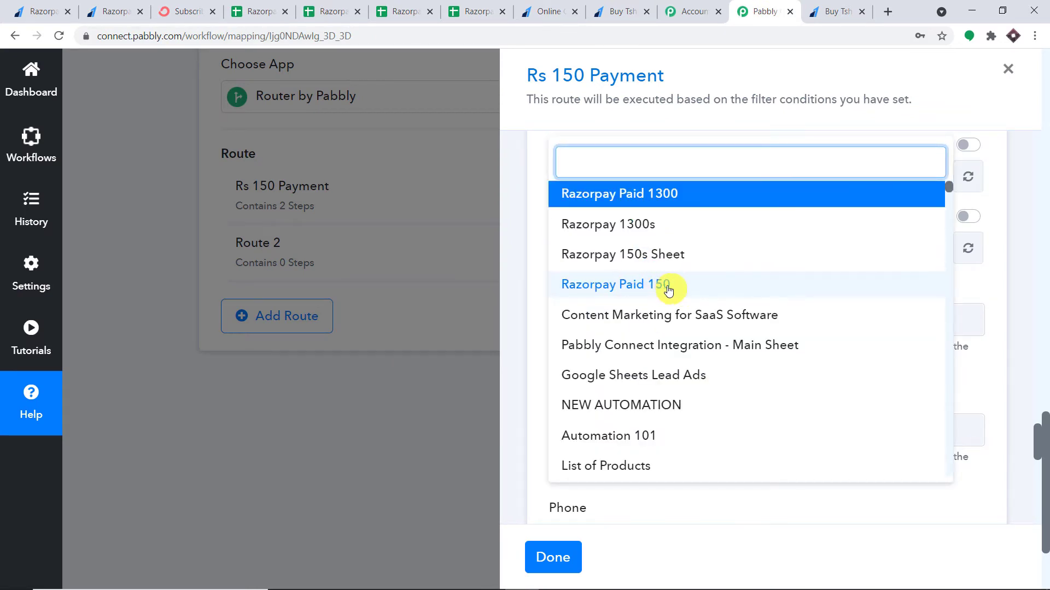
Choose Razorpay Paid 150 as the target spreadsheet and verify its columns before mapping
scroll(668, 290, down, 15)
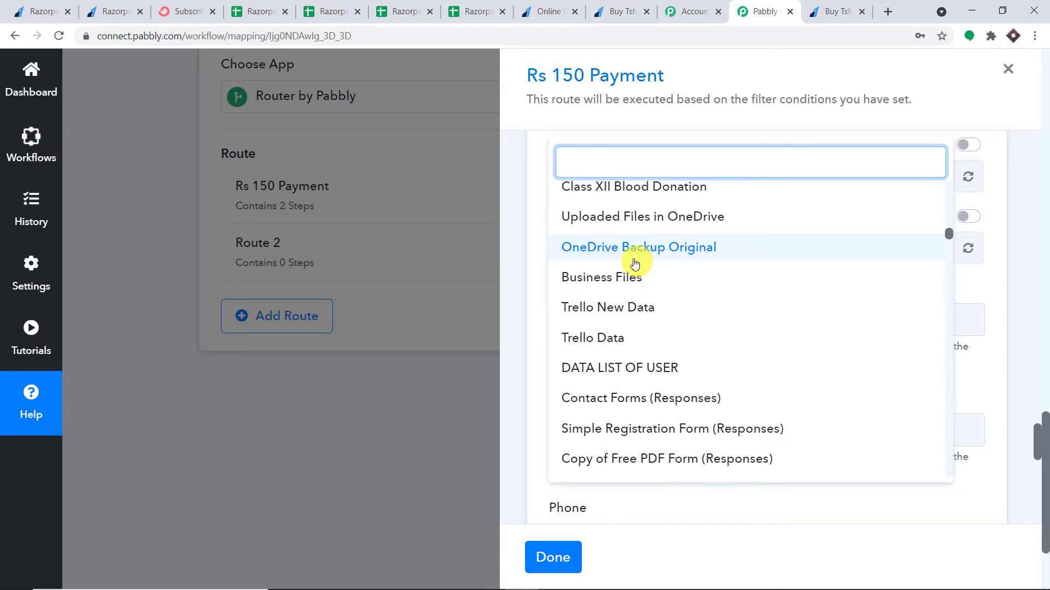
scroll(635, 265, down, 10)
scroll(635, 265, up, 4)
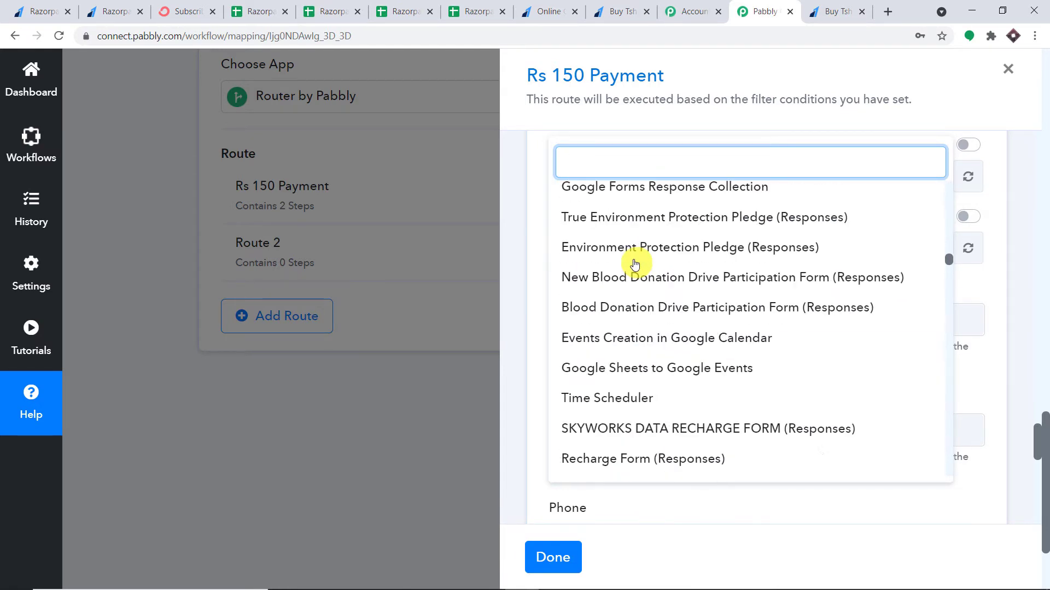
scroll(634, 264, up, 12)
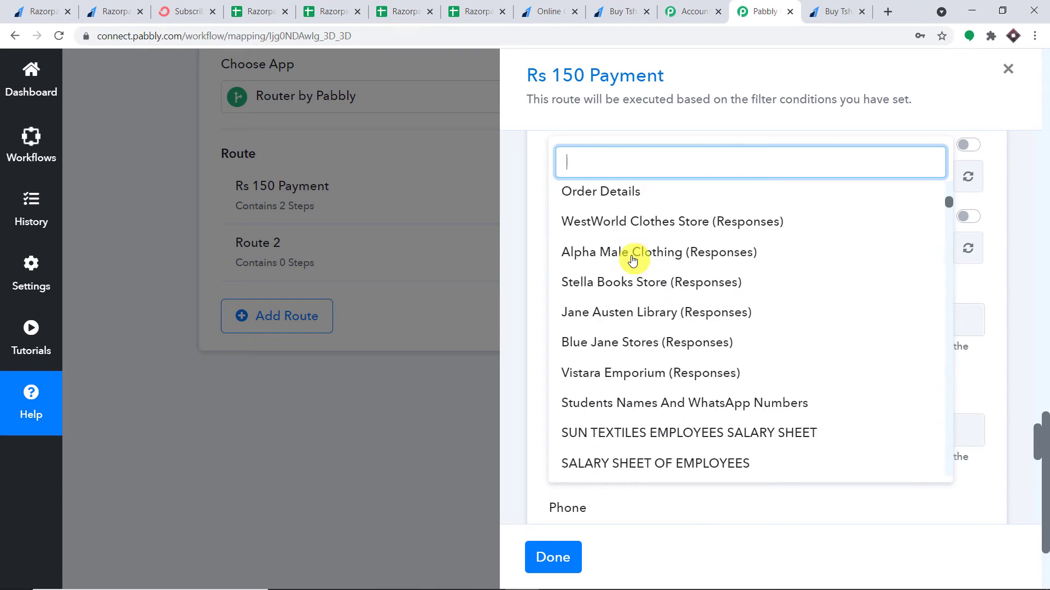
scroll(634, 263, up, 10)
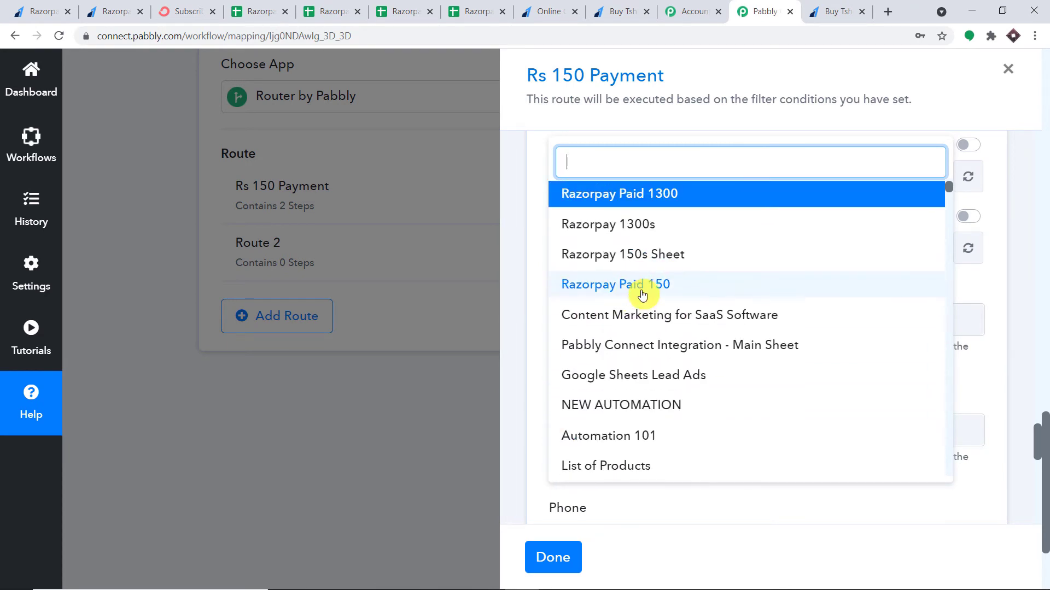
click(648, 286)
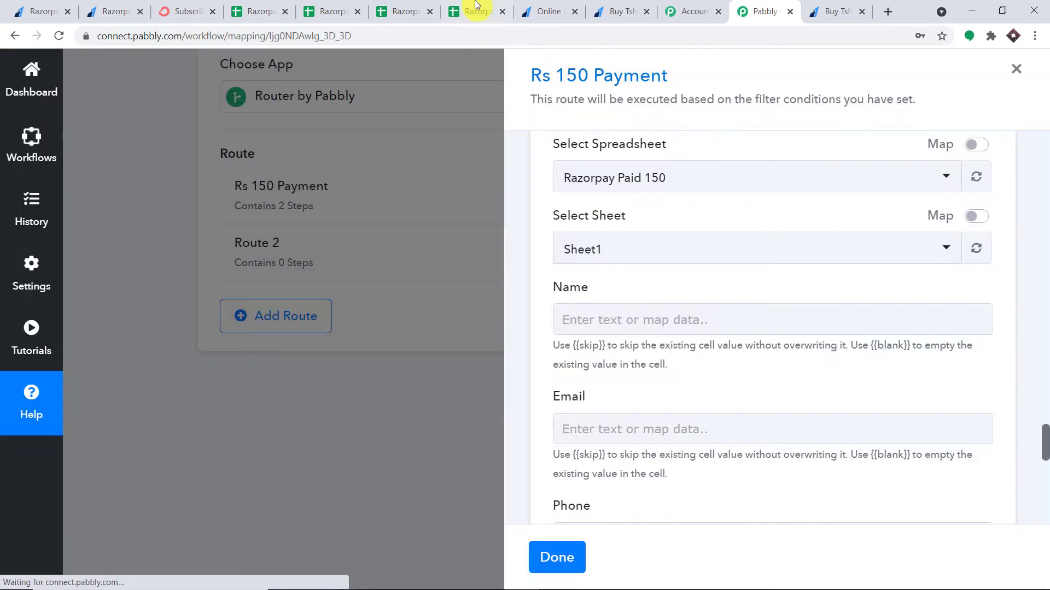
click(470, 11)
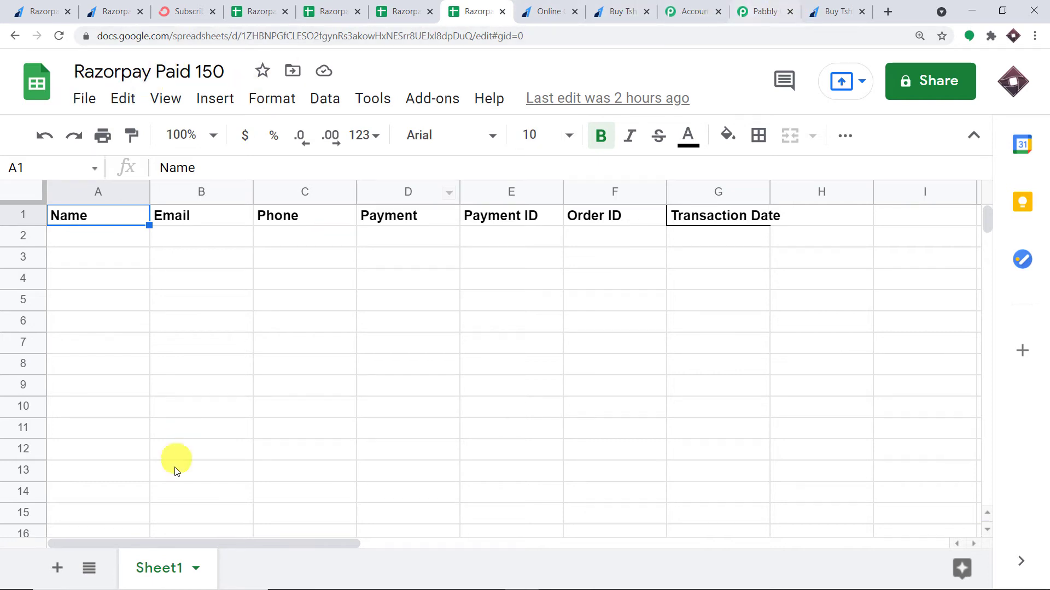
click(749, 11)
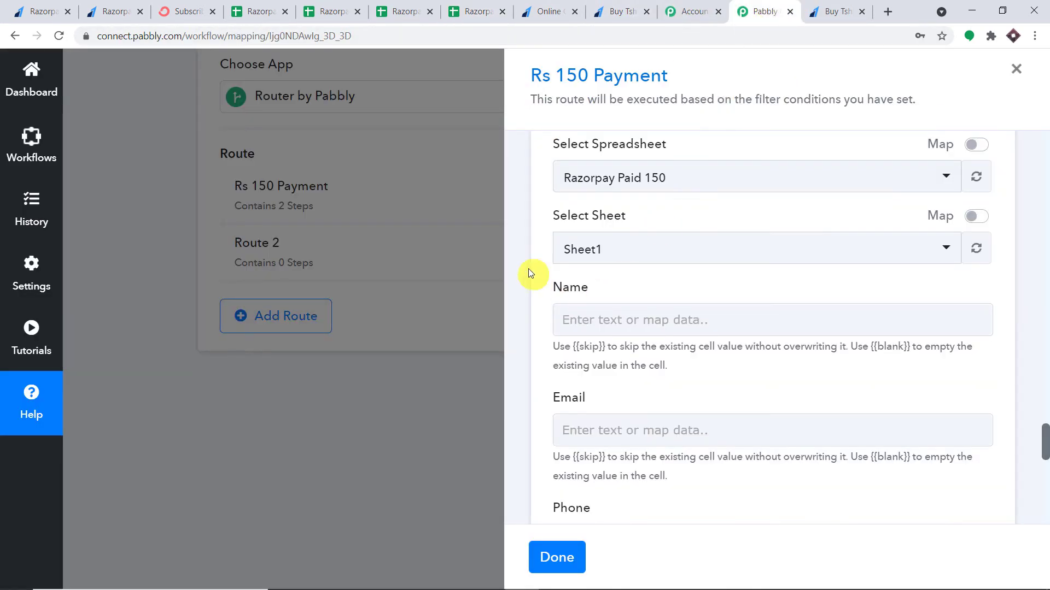
scroll(645, 257, down, 3)
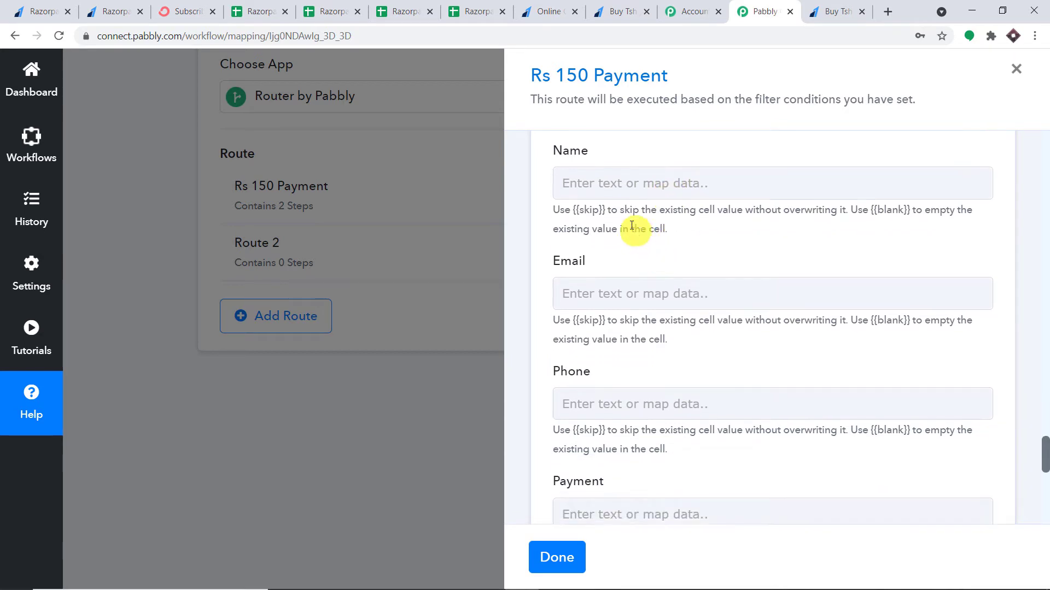
Map the Razorpay Order Paid notes name into the Name column
click(588, 176)
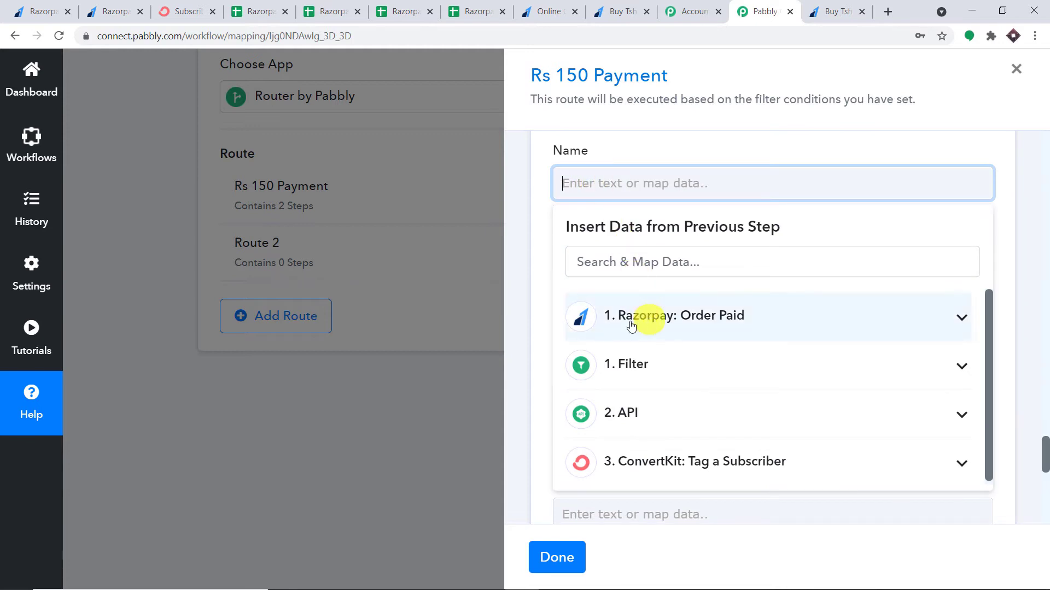
click(710, 323)
scroll(754, 345, down, 10)
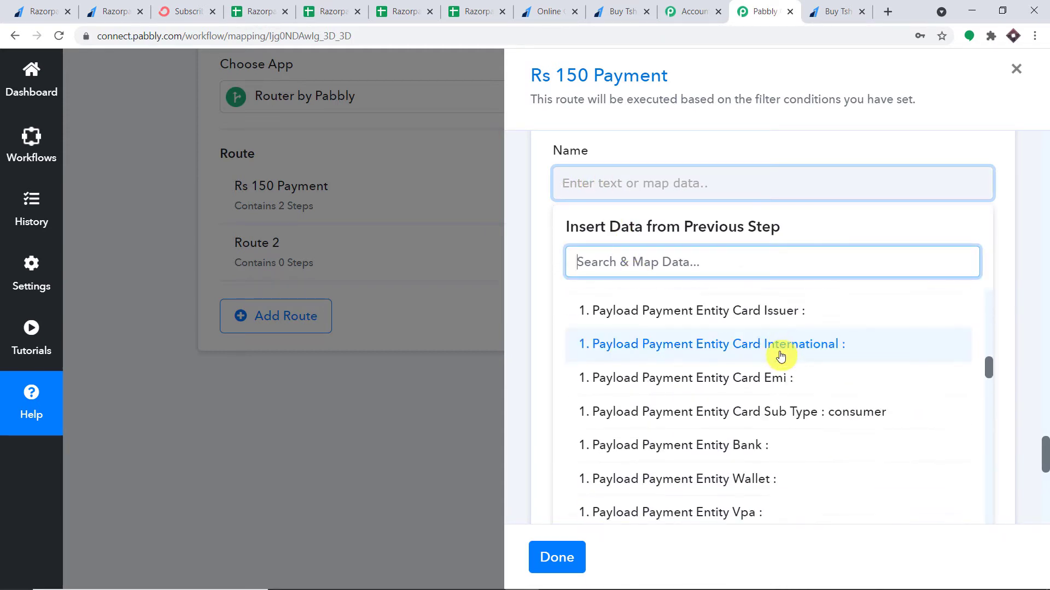
scroll(782, 358, down, 10)
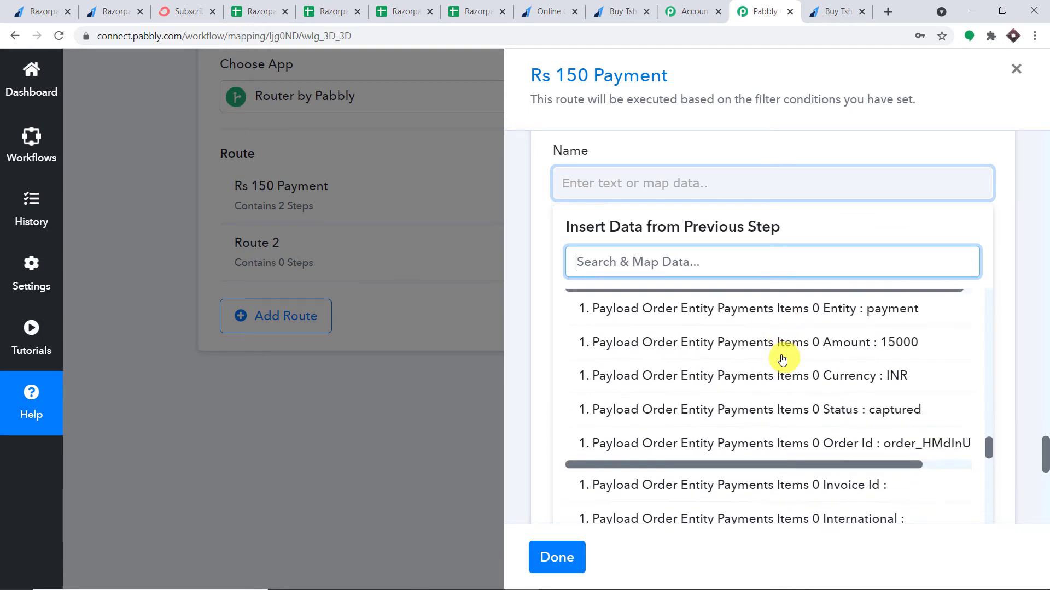
scroll(784, 359, down, 4)
scroll(781, 356, up, 8)
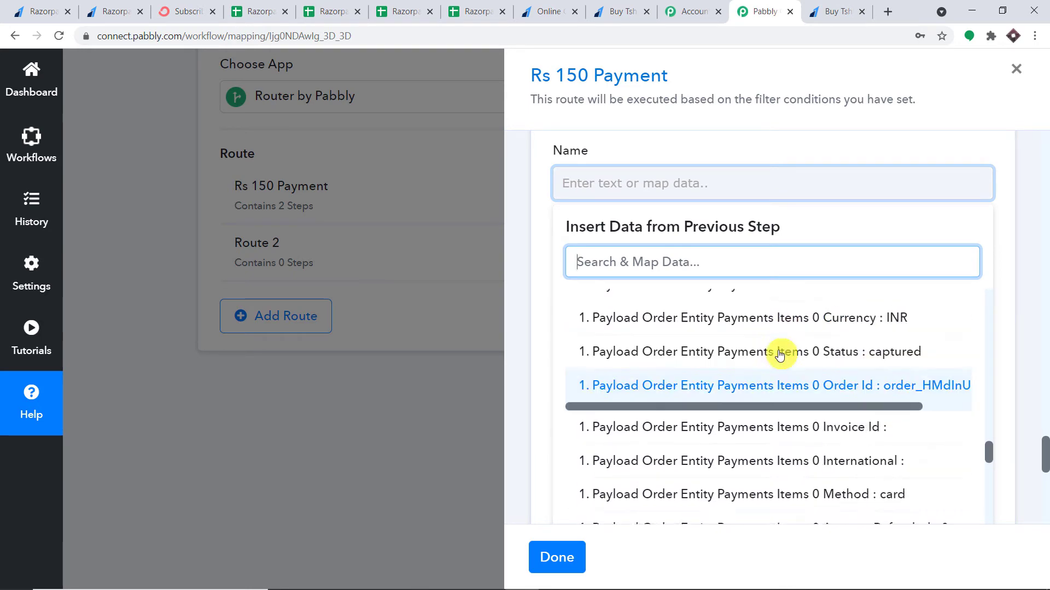
scroll(779, 355, up, 10)
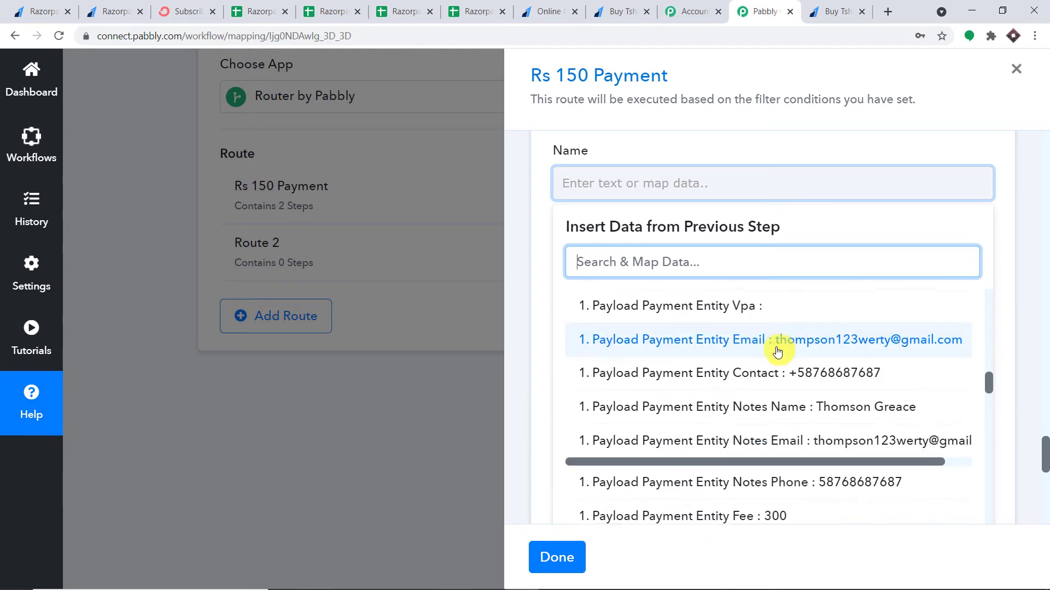
click(803, 416)
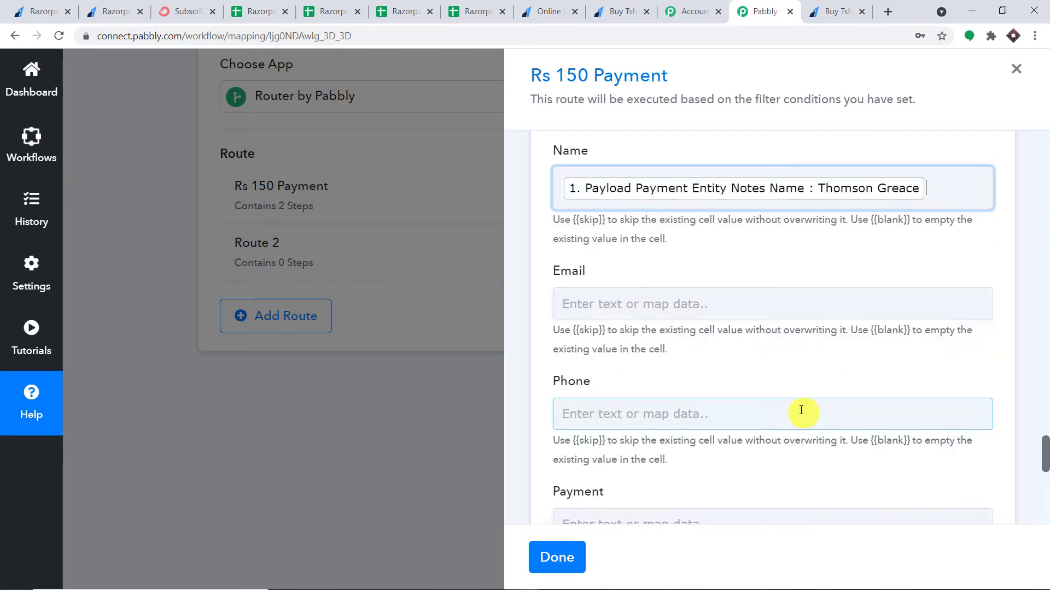
click(1026, 216)
Map the Razorpay payment entity email into the Email column
scroll(825, 206, down, 2)
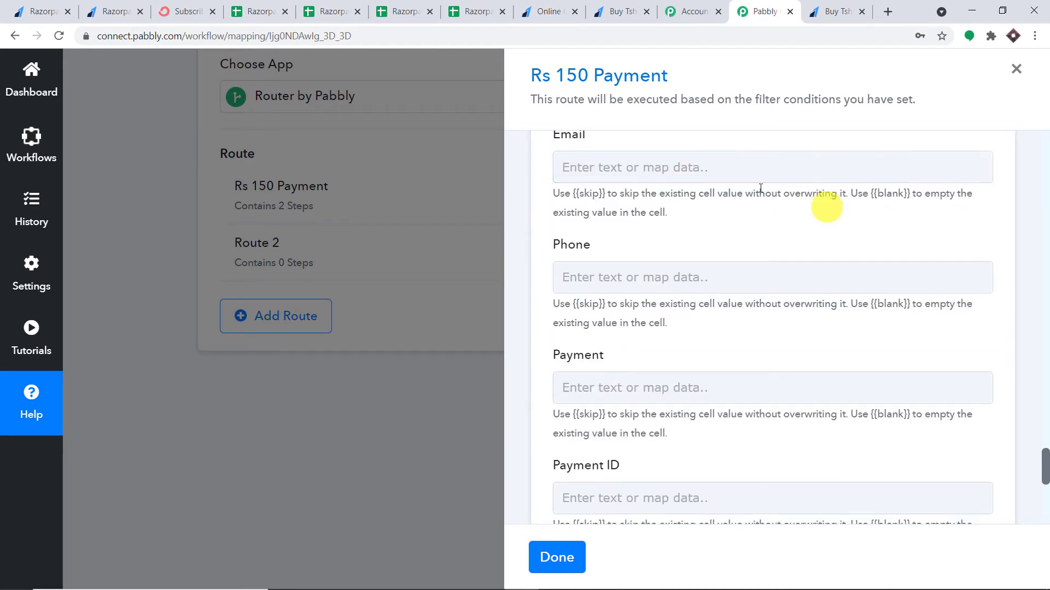
click(651, 170)
click(656, 310)
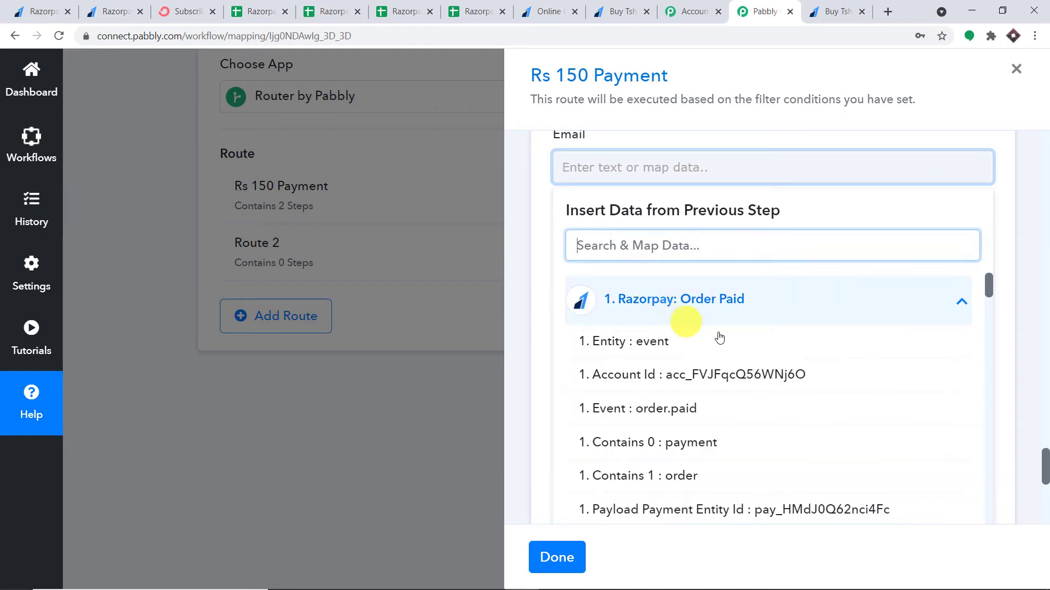
scroll(782, 363, down, 10)
scroll(820, 361, down, 5)
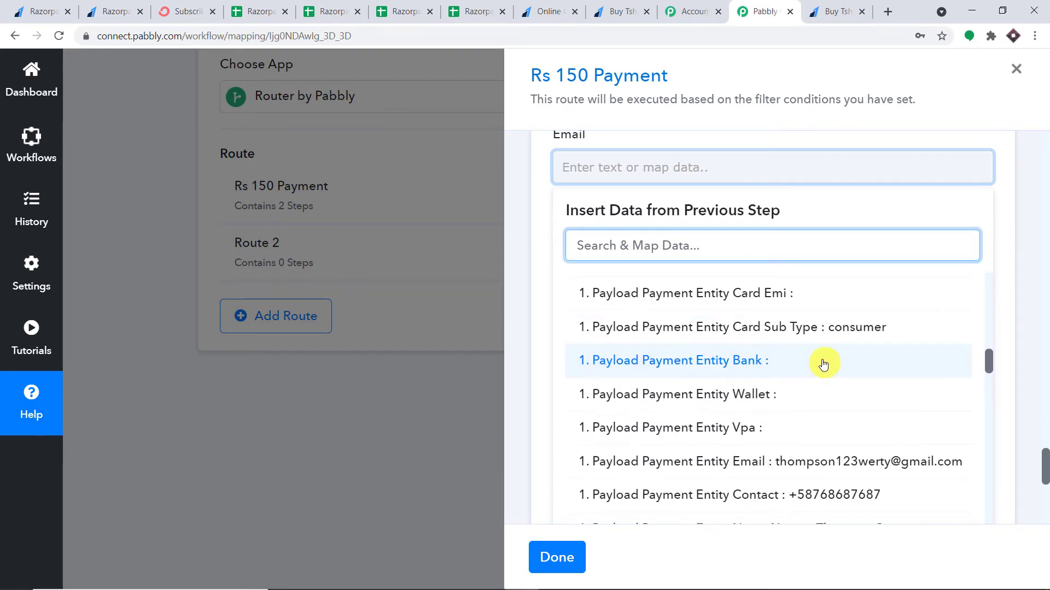
click(869, 328)
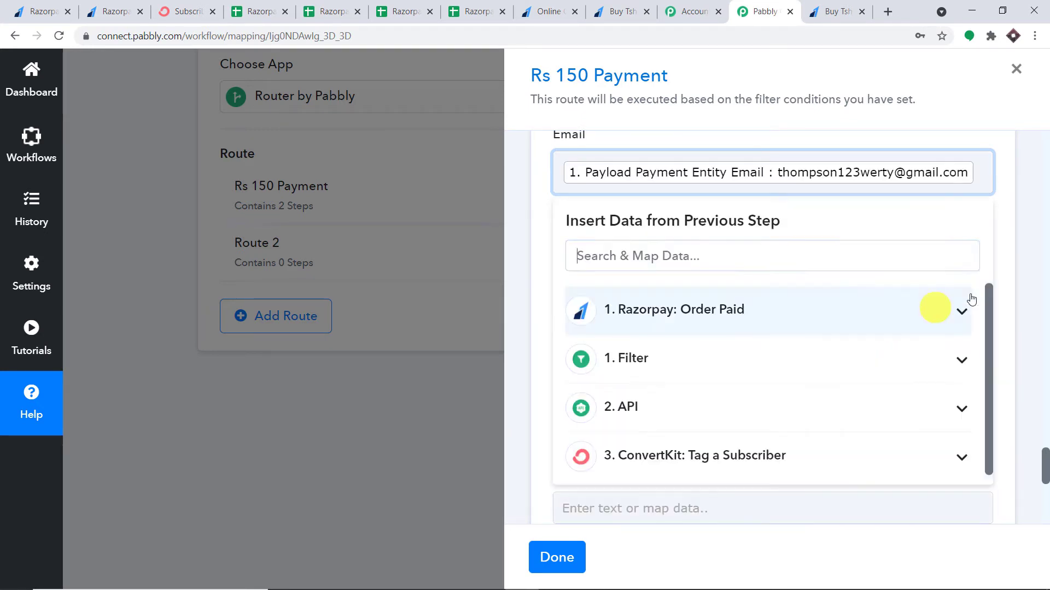
click(1026, 266)
Map the Razorpay payment entity contact number into the Phone column
scroll(861, 277, down, 2)
click(620, 163)
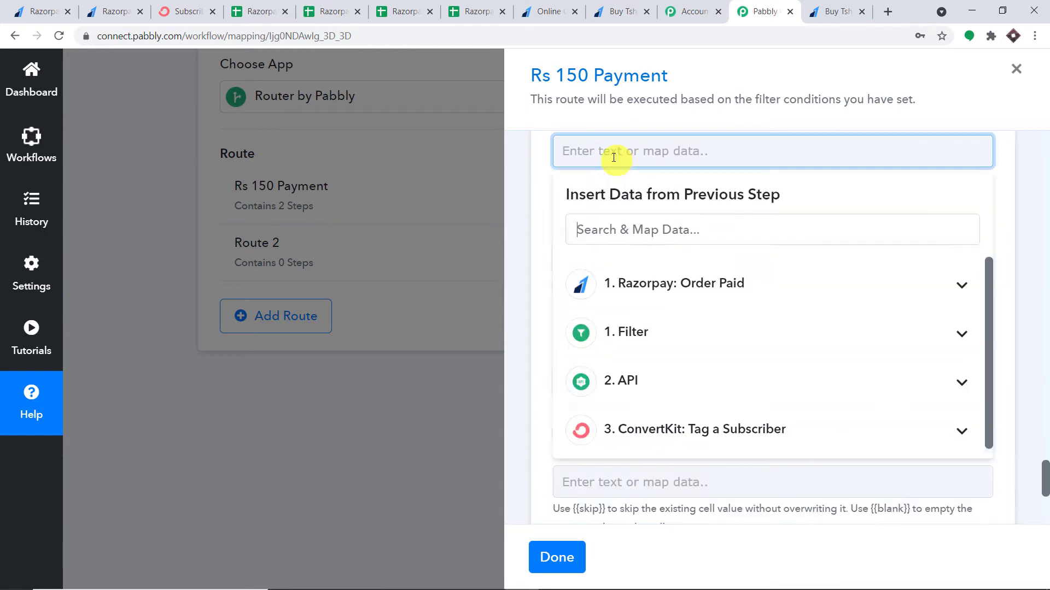
click(663, 281)
scroll(950, 360, down, 3)
scroll(951, 361, down, 15)
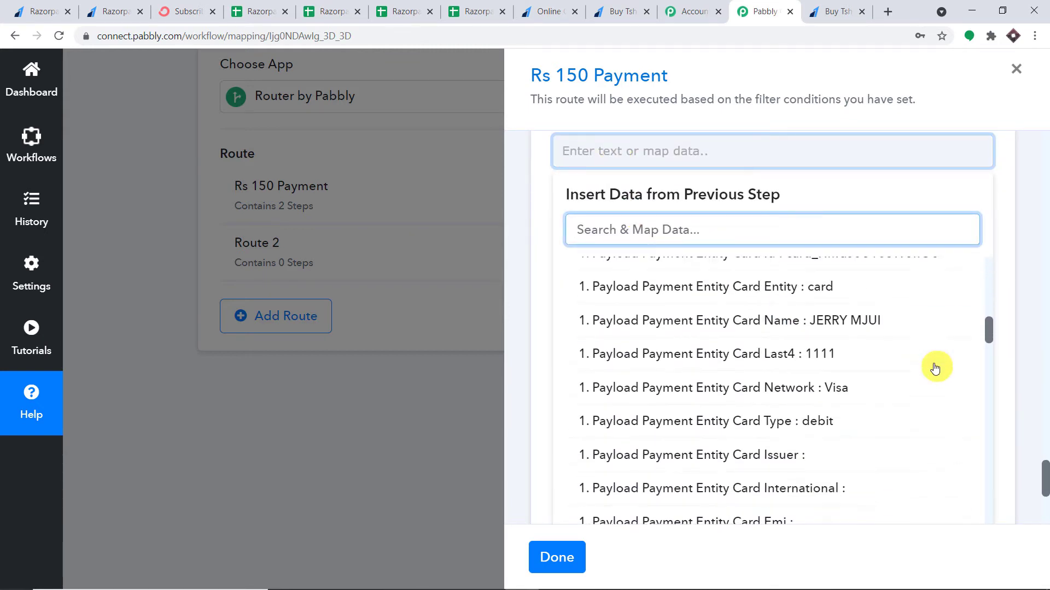
click(609, 273)
click(1032, 211)
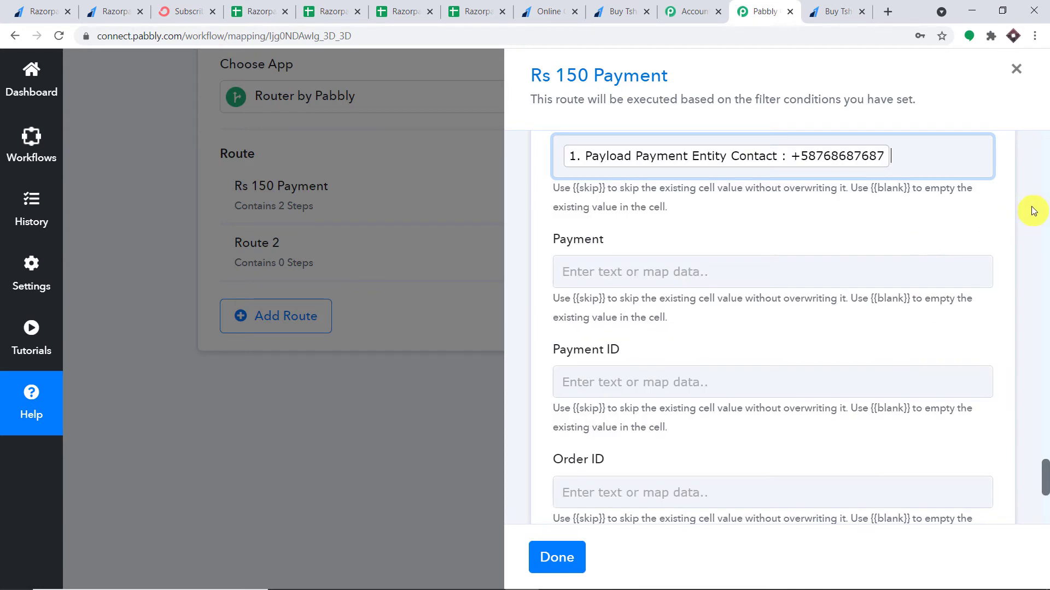
Fill the Payment column with the API step's Amount value of 150
scroll(714, 198, down, 2)
click(633, 143)
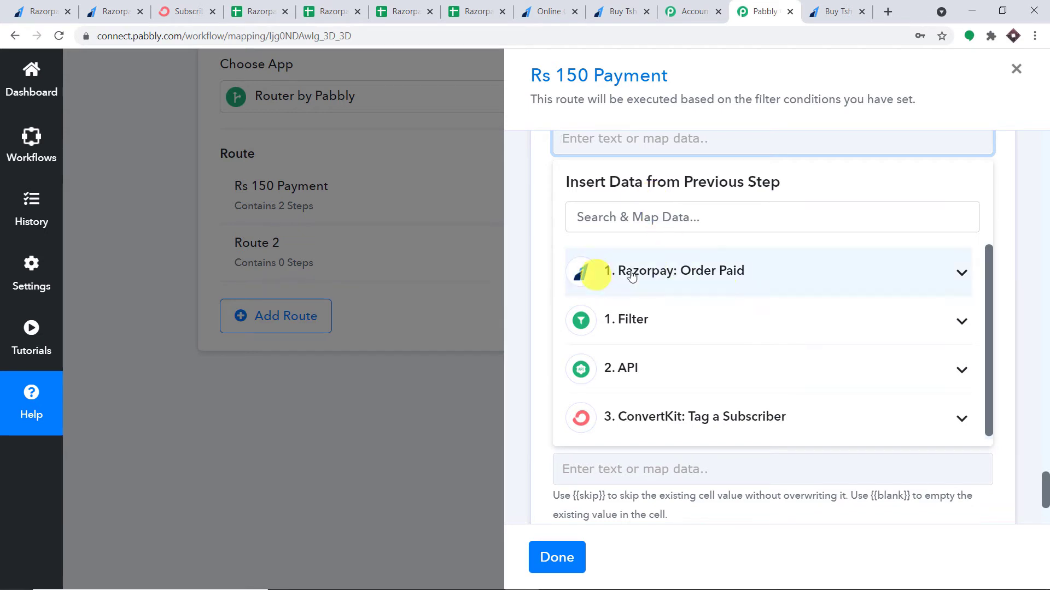
click(729, 268)
scroll(860, 328, down, 5)
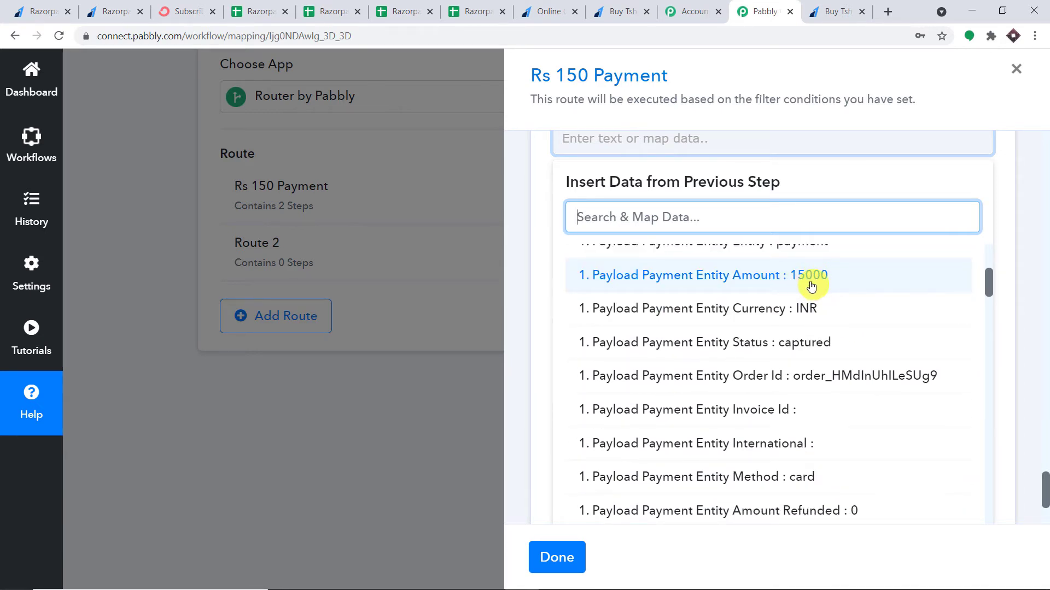
scroll(812, 286, up, 5)
click(789, 279)
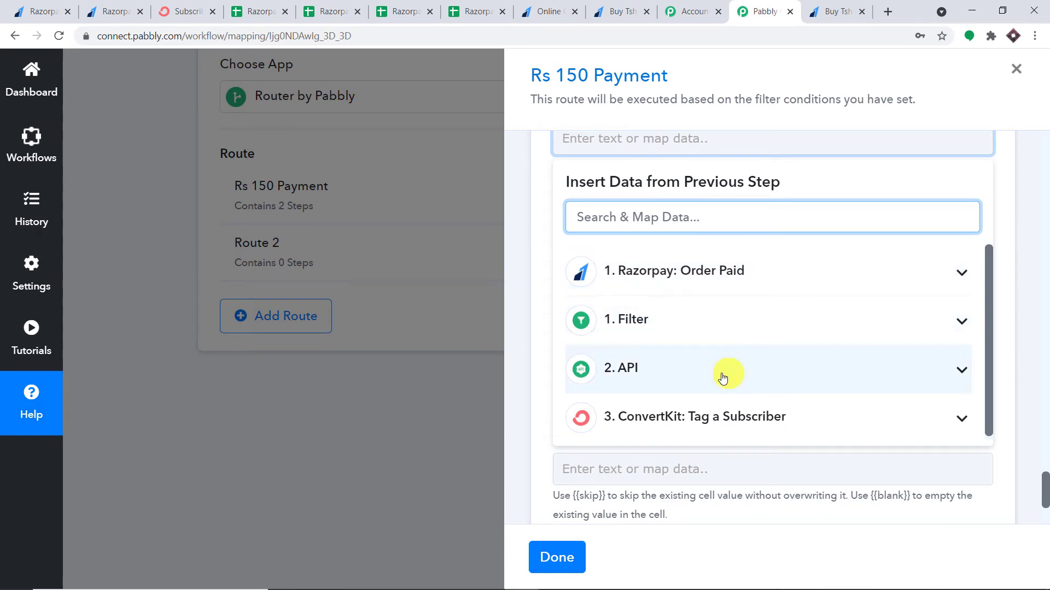
click(665, 367)
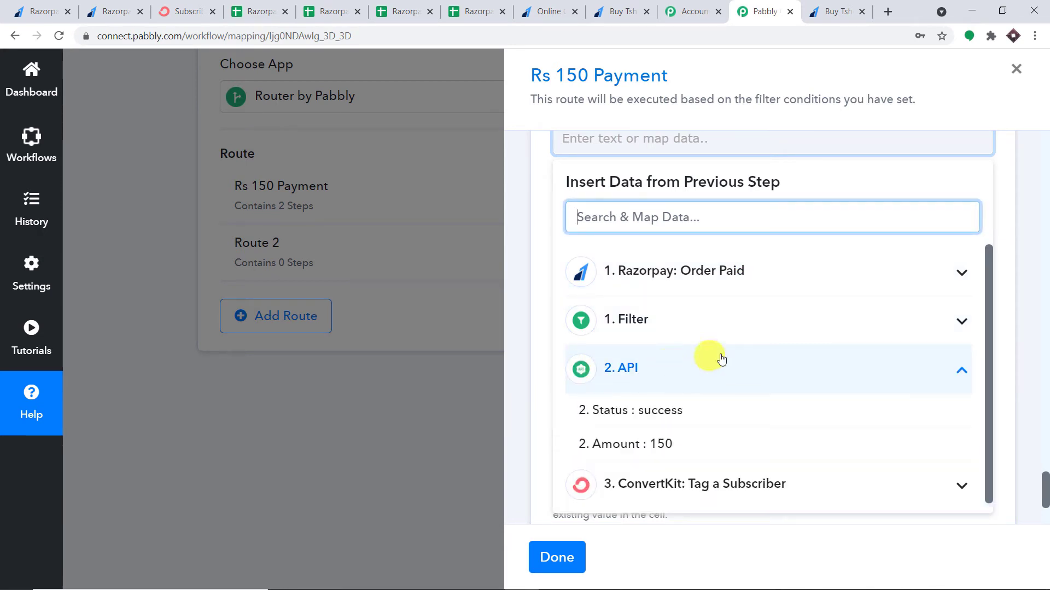
click(649, 449)
click(1017, 226)
scroll(959, 231, down, 1)
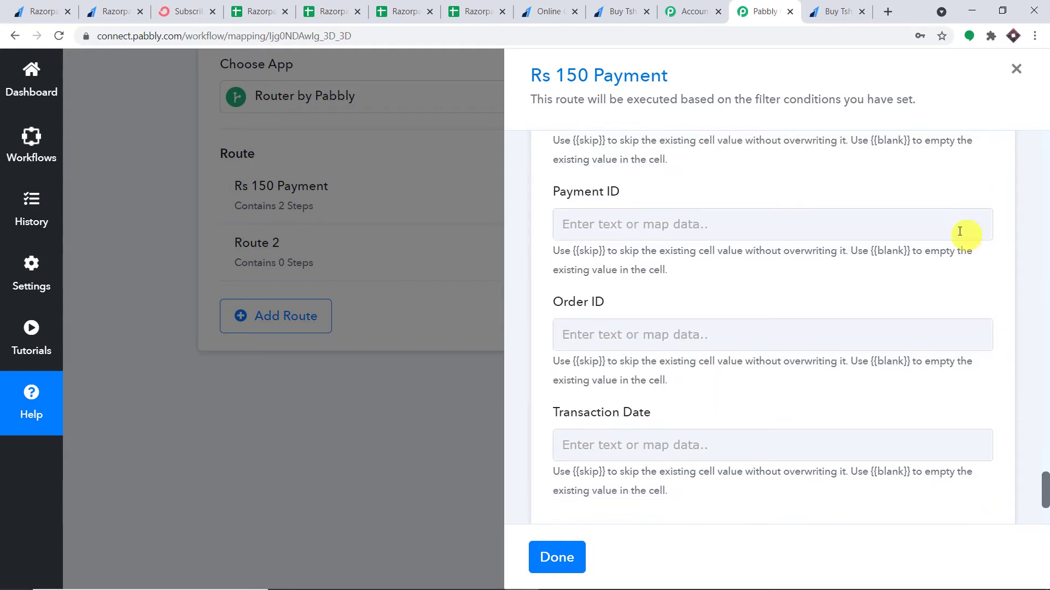
Map the Razorpay payment entity Id into the Payment ID column
scroll(959, 231, down, 1)
click(604, 189)
click(661, 316)
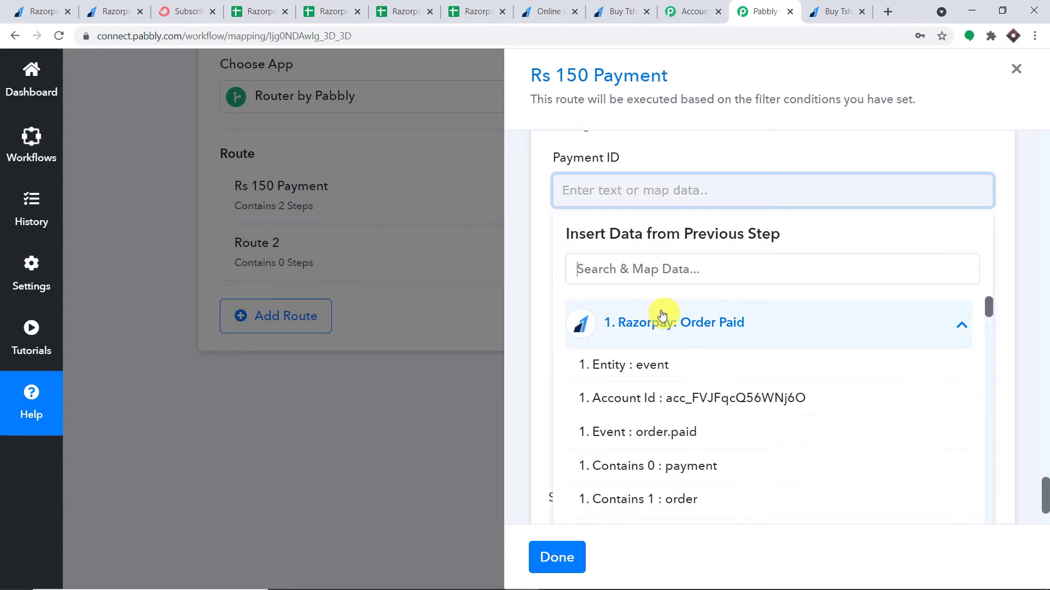
scroll(714, 349, down, 4)
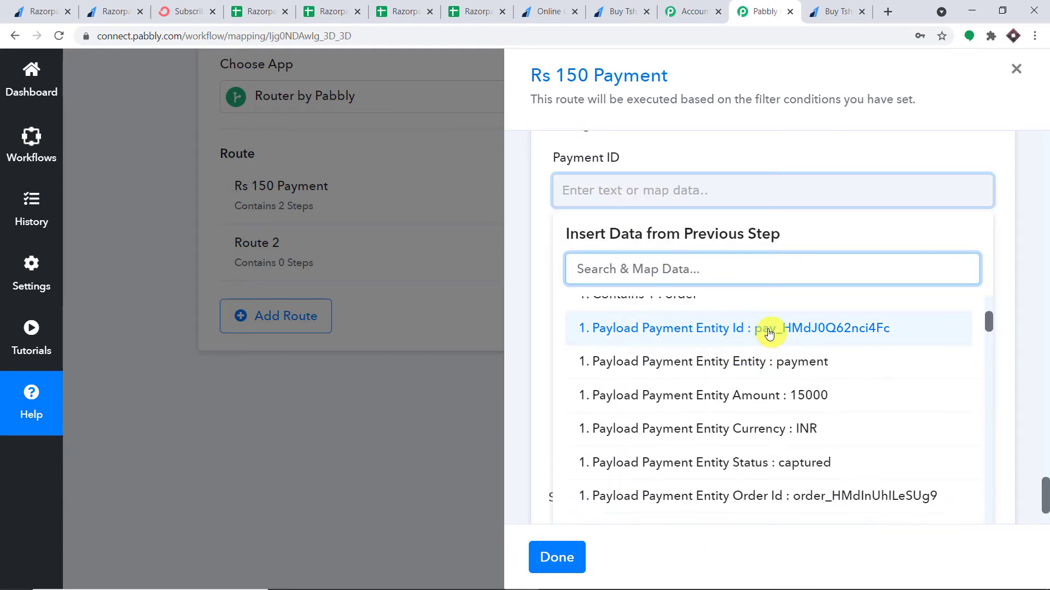
click(769, 331)
click(1038, 264)
Map the Razorpay payment entity Order Id into the Order ID column
scroll(820, 257, down, 2)
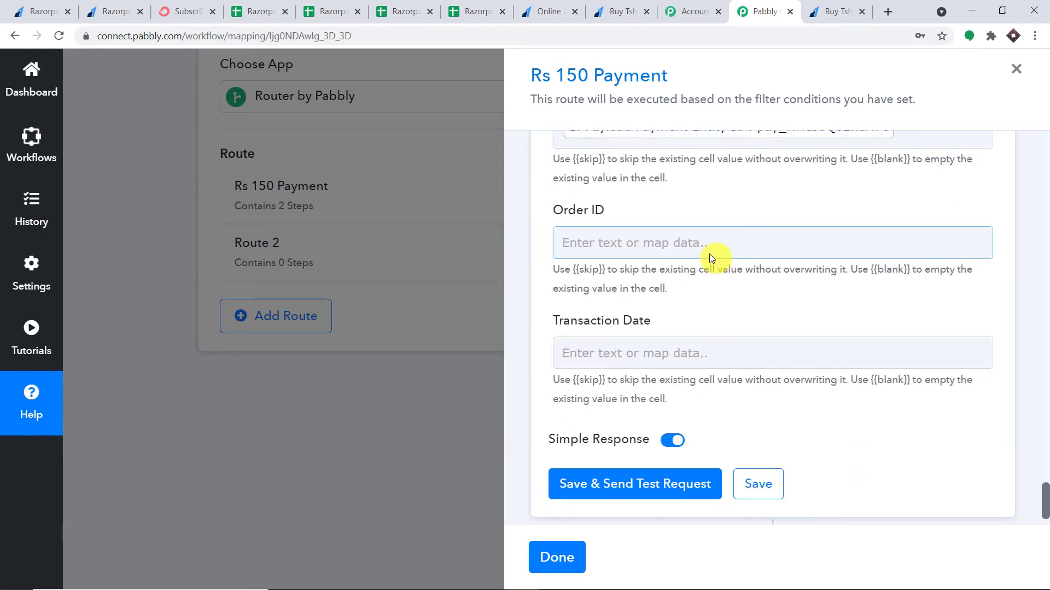
click(694, 242)
click(672, 385)
scroll(782, 407, down, 2)
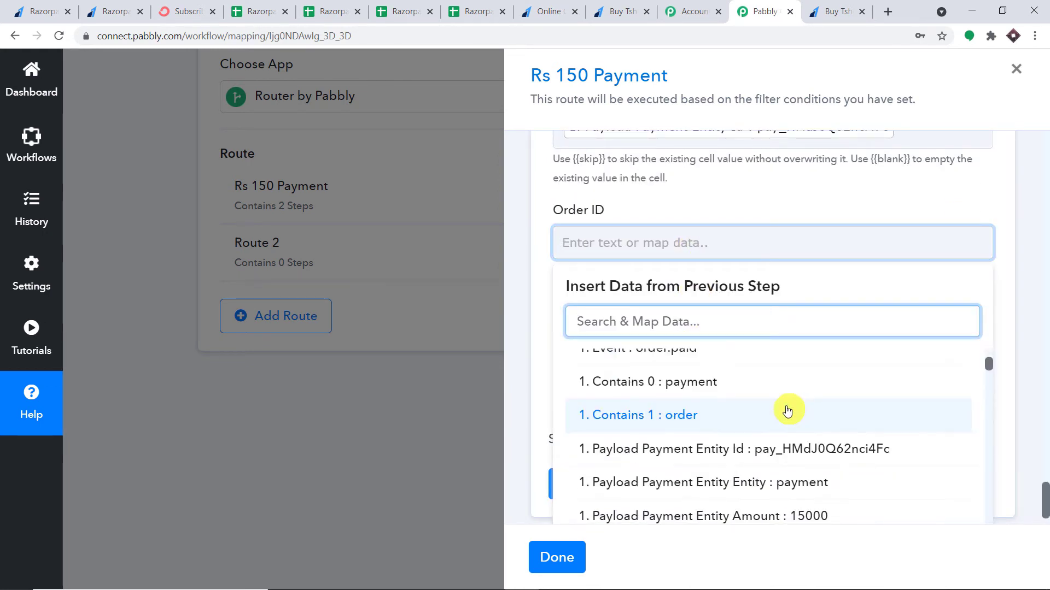
scroll(763, 477, down, 1)
scroll(772, 479, down, 3)
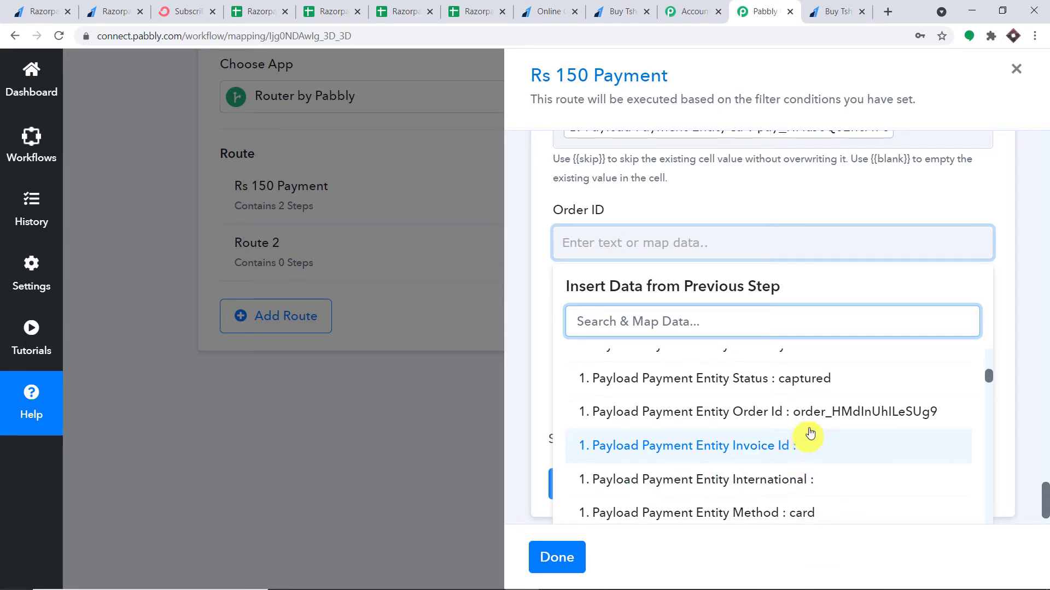
click(799, 409)
click(1040, 316)
Look for a Transaction Date value in the Razorpay data, then the ConvertKit Tag a Subscriber output
scroll(822, 293, down, 1)
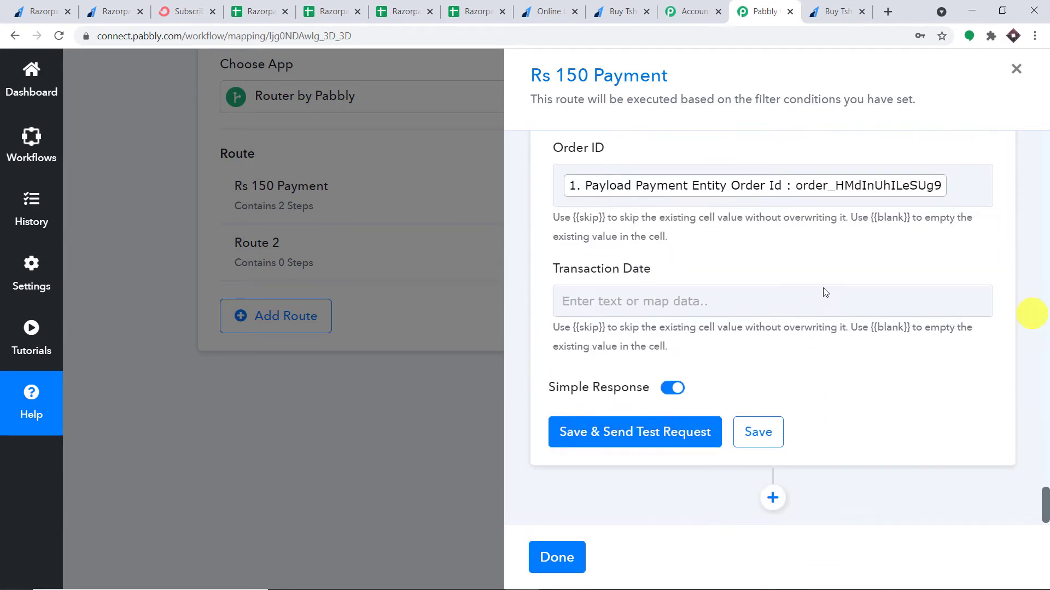
click(655, 302)
click(684, 418)
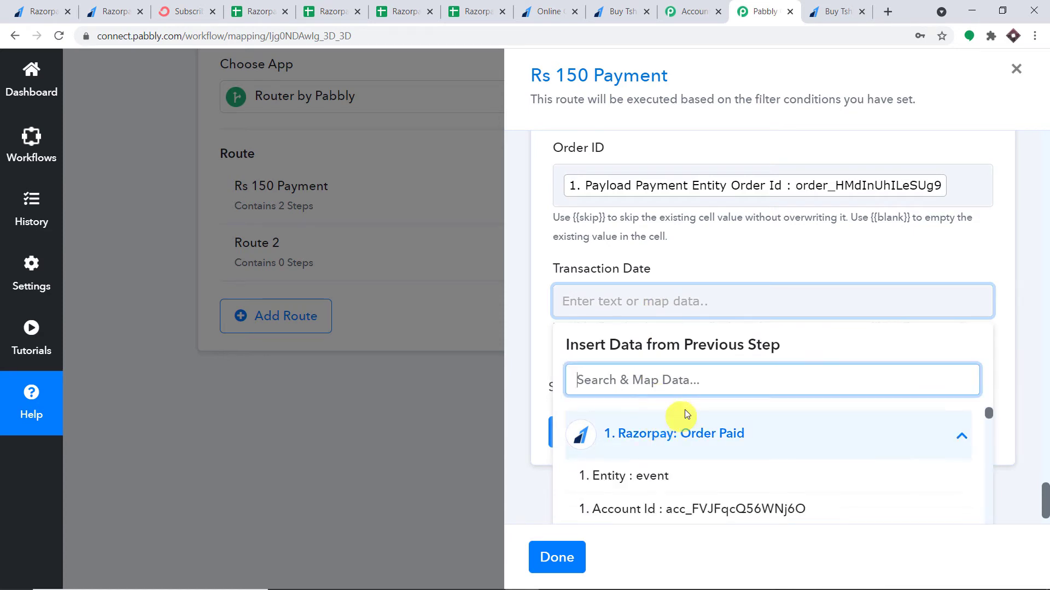
scroll(762, 399, down, 5)
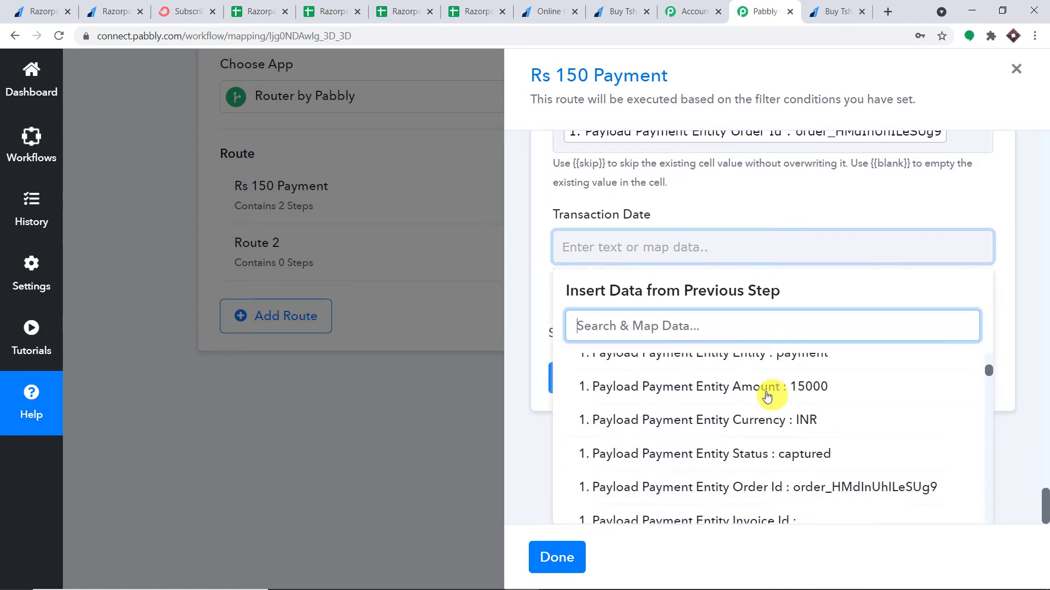
scroll(754, 397, down, 1)
scroll(753, 397, up, 8)
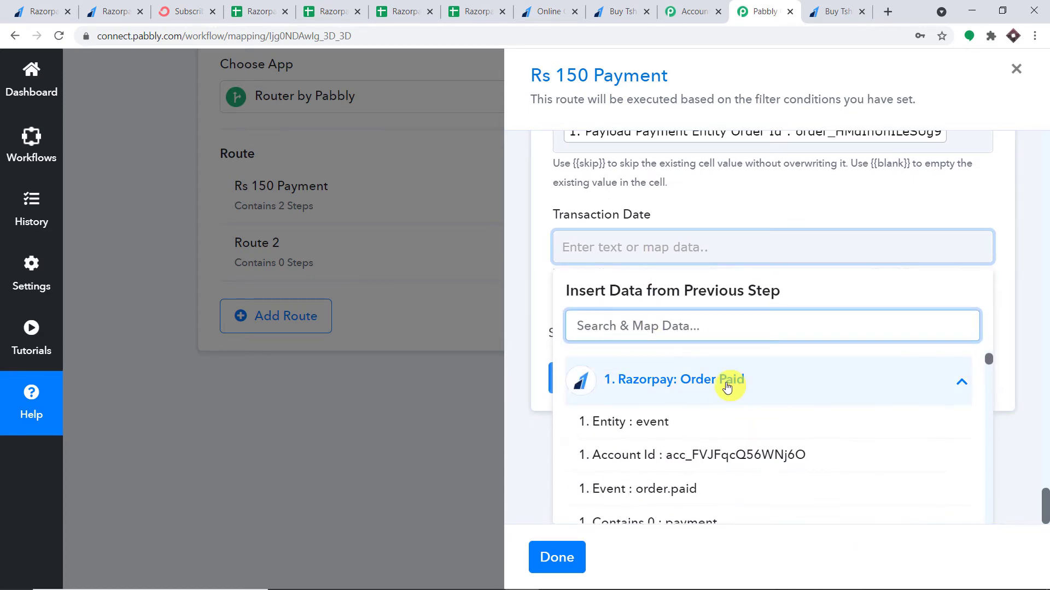
click(726, 387)
scroll(706, 454, down, 1)
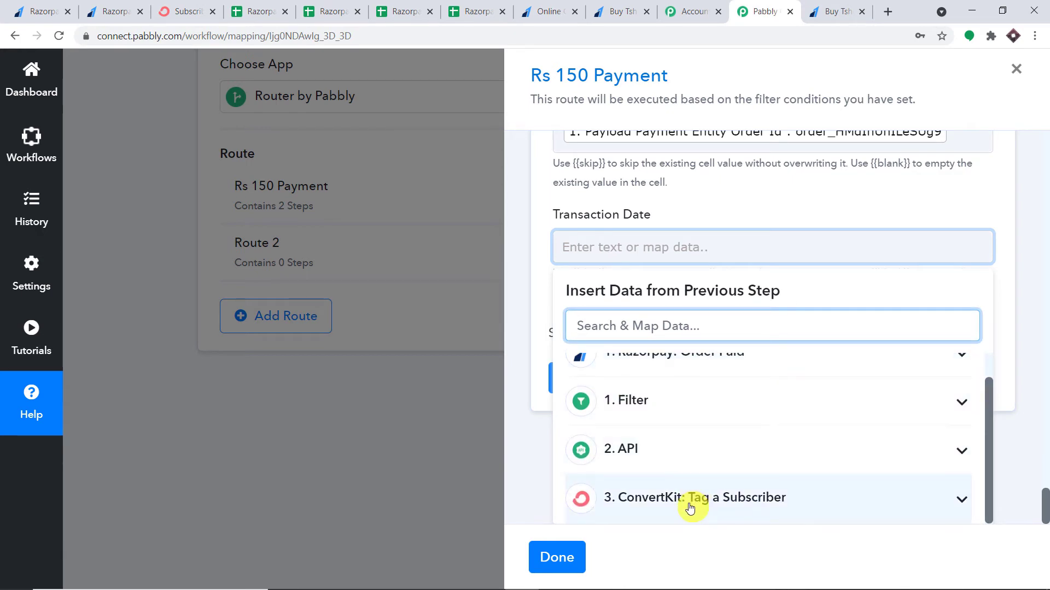
click(645, 504)
scroll(780, 468, down, 4)
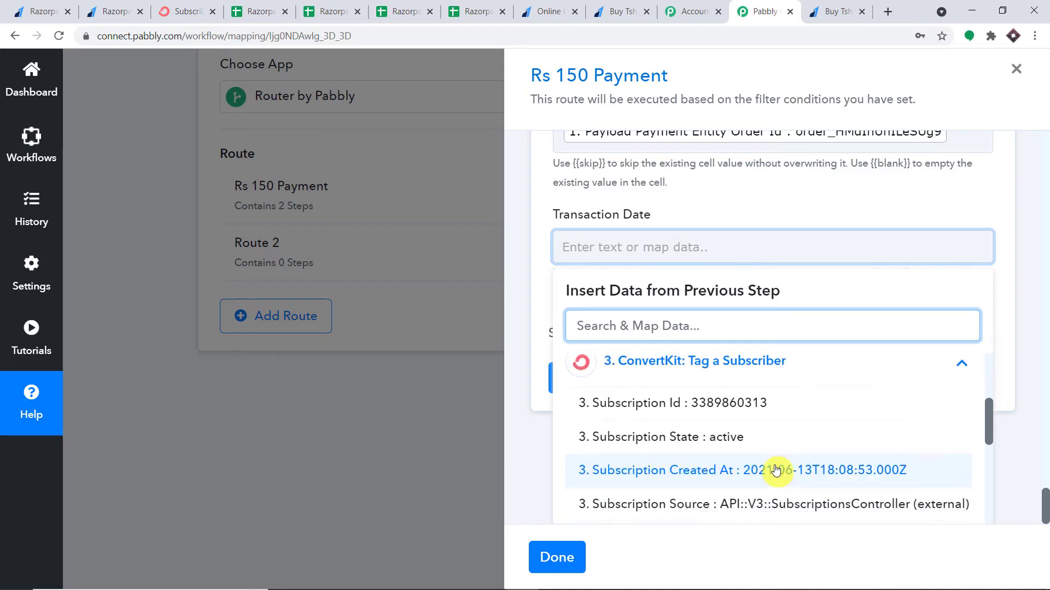
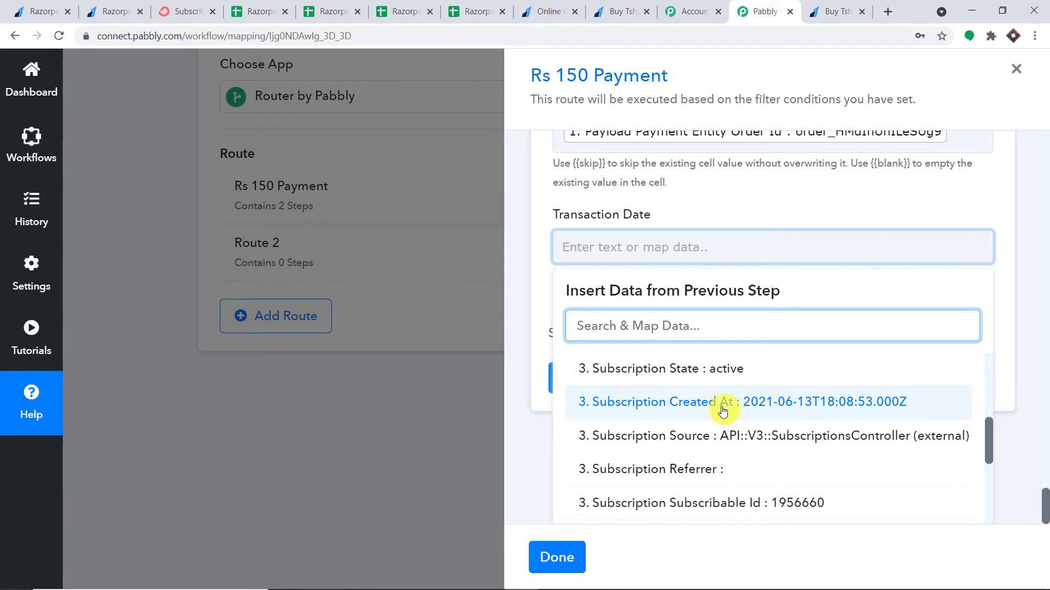
Map ConvertKit's '3. Subscription Created At' value into the sheet row's Transaction Date column
scroll(711, 413, up, 3)
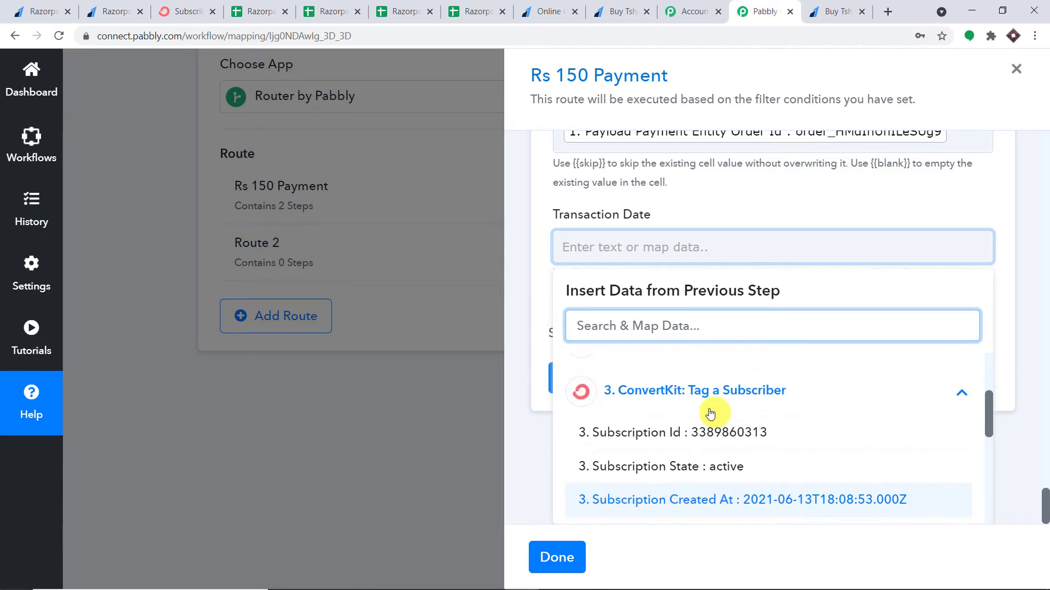
scroll(651, 415, down, 3)
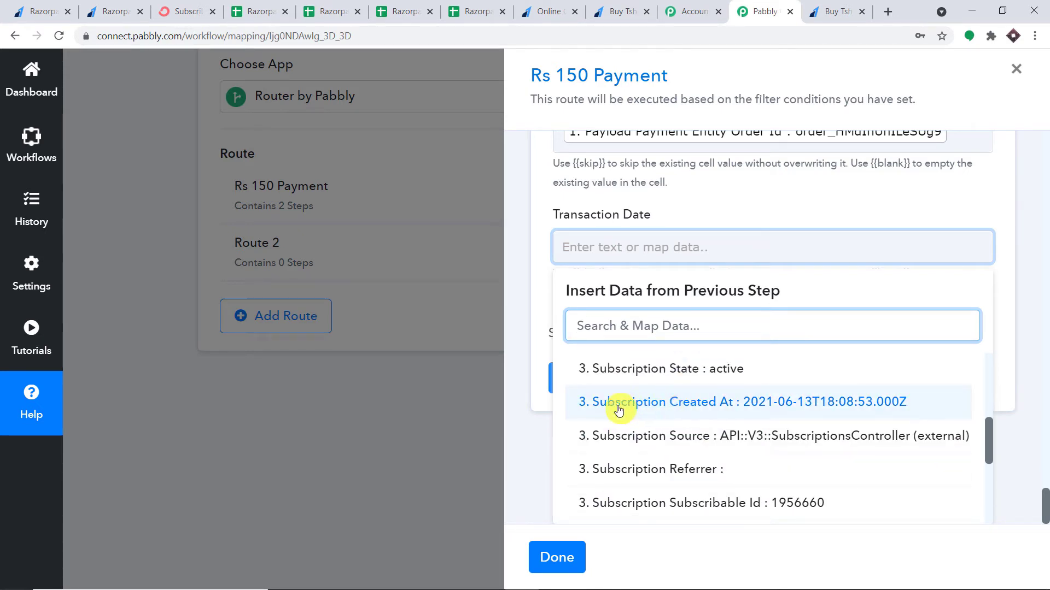
click(696, 404)
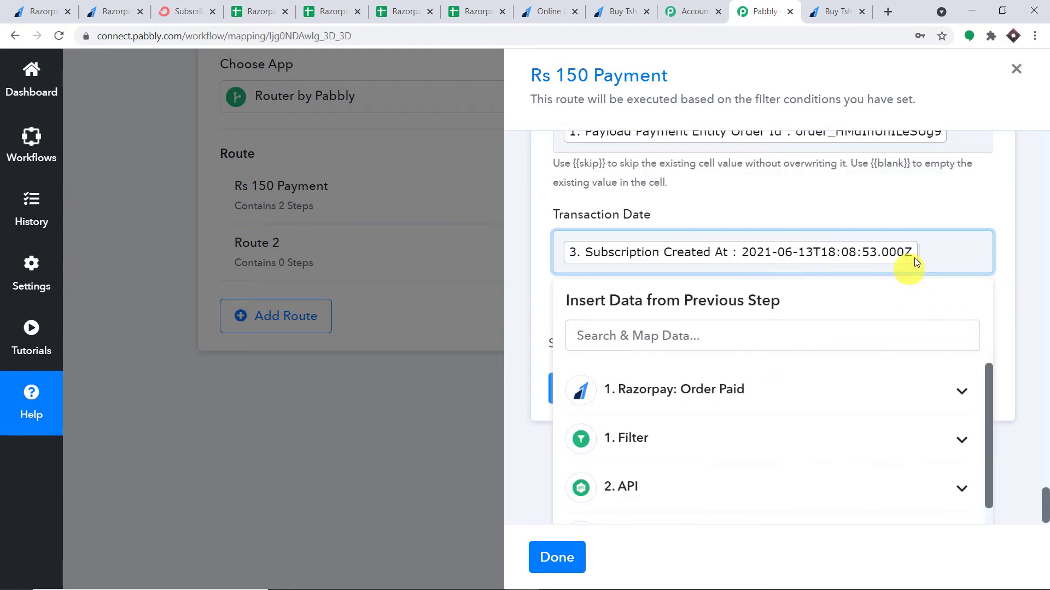
click(856, 202)
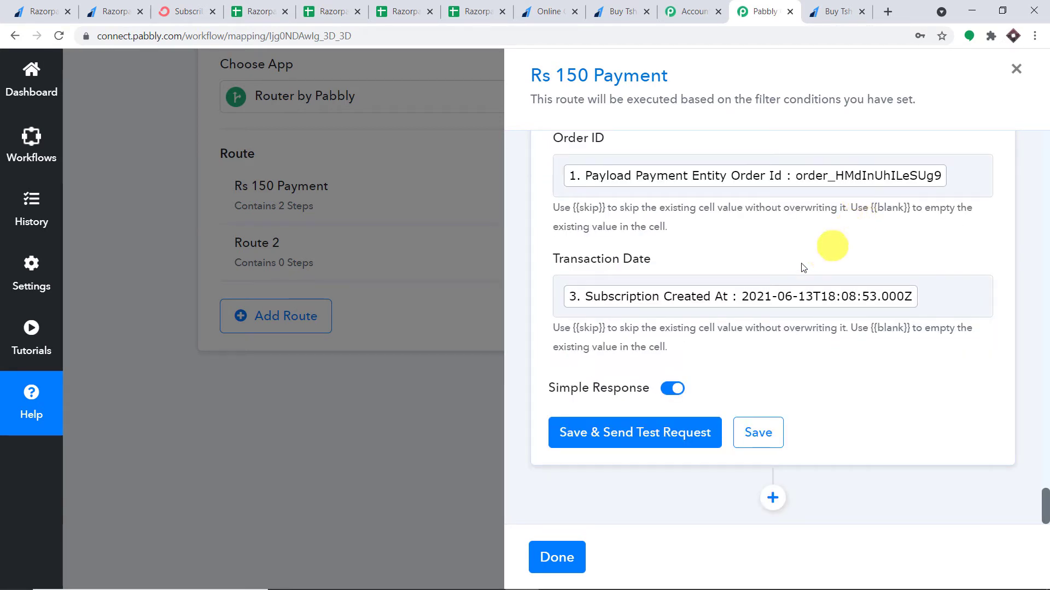
Send a test request for the Google Sheets step, then bring up the Razorpay Paid 150 sheet
click(652, 438)
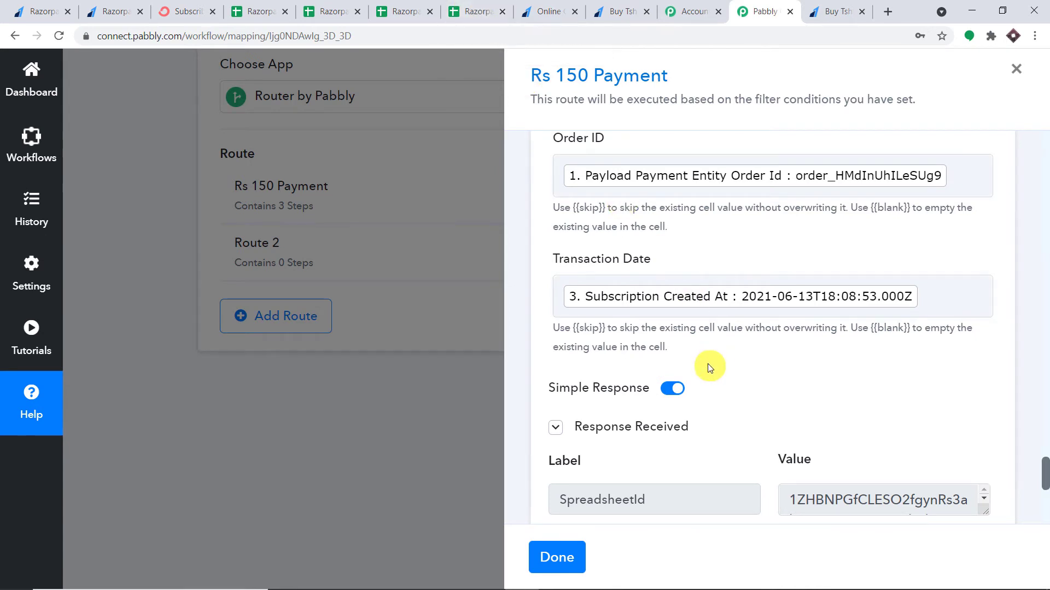
scroll(705, 363, down, 2)
click(501, 5)
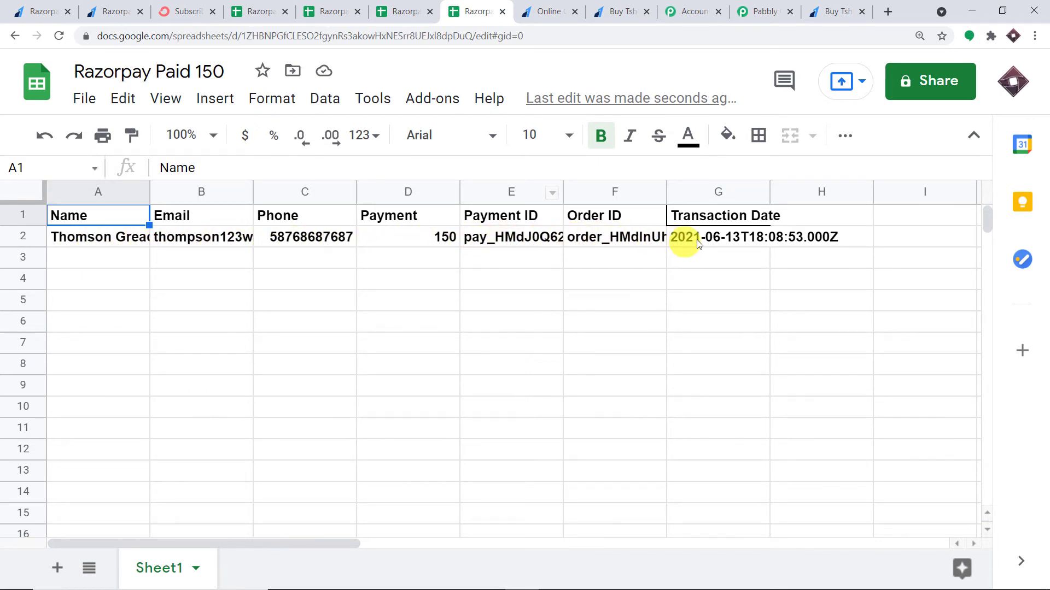
Confirm row 2 of Razorpay Paid 150 holds the test payment and Razorpay Paid 1300 is empty
click(747, 242)
click(483, 344)
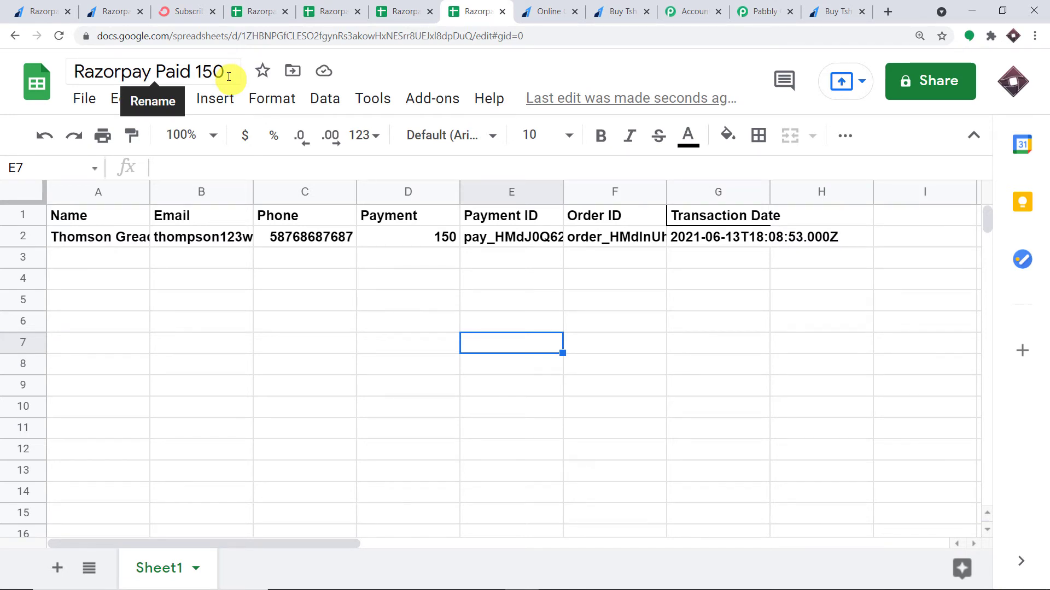
click(405, 11)
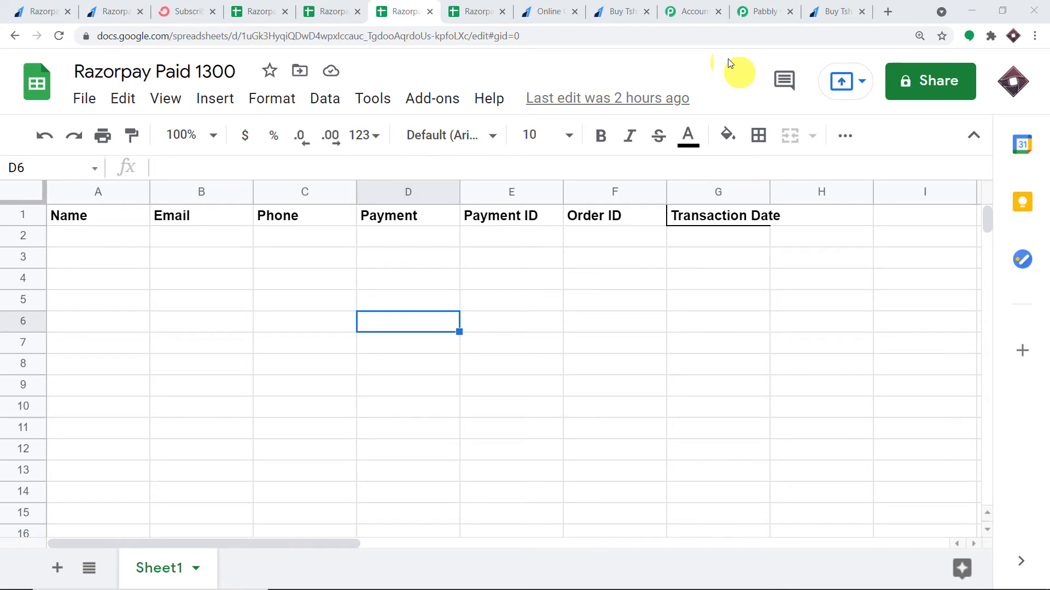
click(758, 11)
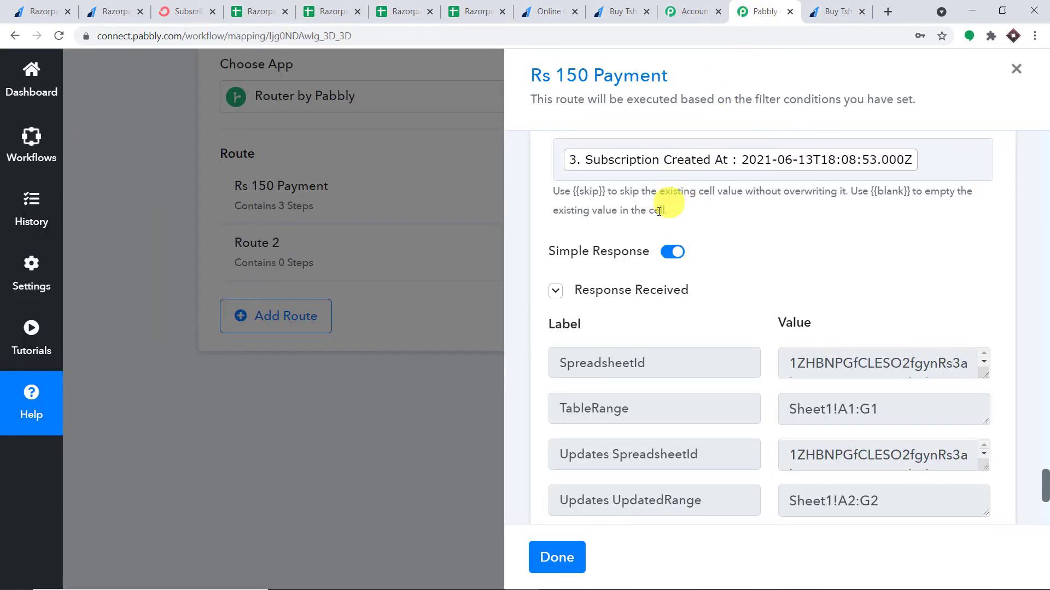
Close the Rs 150 Payment route and set the Razorpay trigger to re-capture a webhook response
click(557, 556)
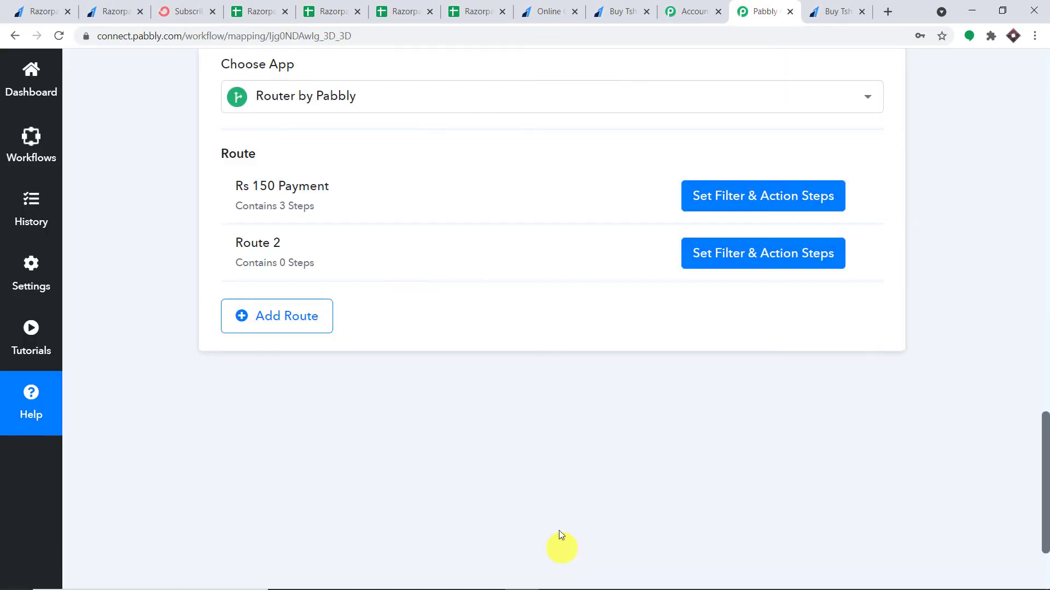
click(1045, 238)
mouse_move(1044, 241)
mouse_down()
mouse_move(1045, 185)
mouse_move(1045, 242)
mouse_up()
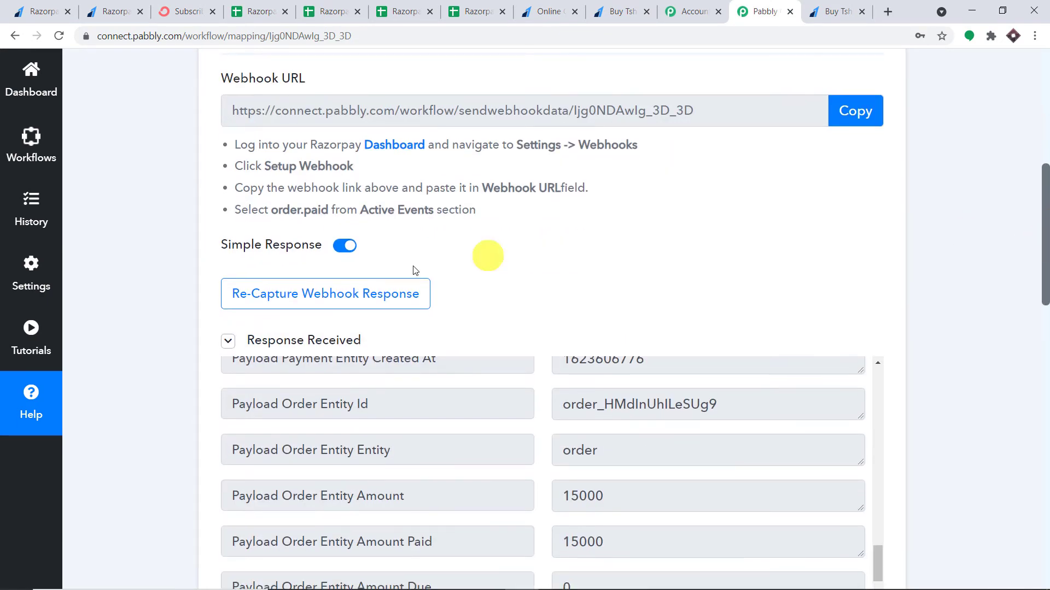
click(295, 302)
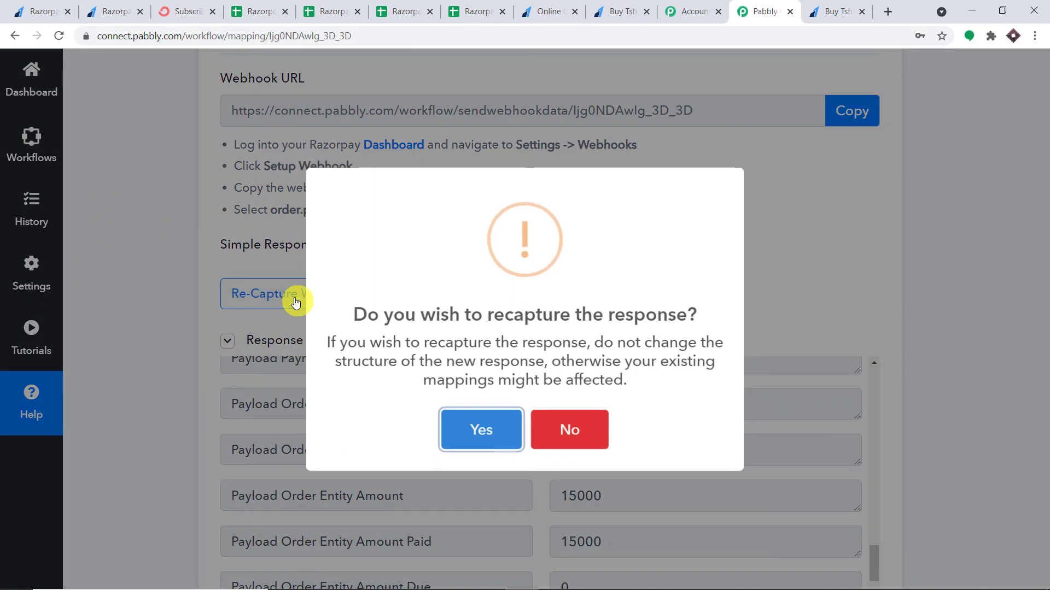
click(528, 425)
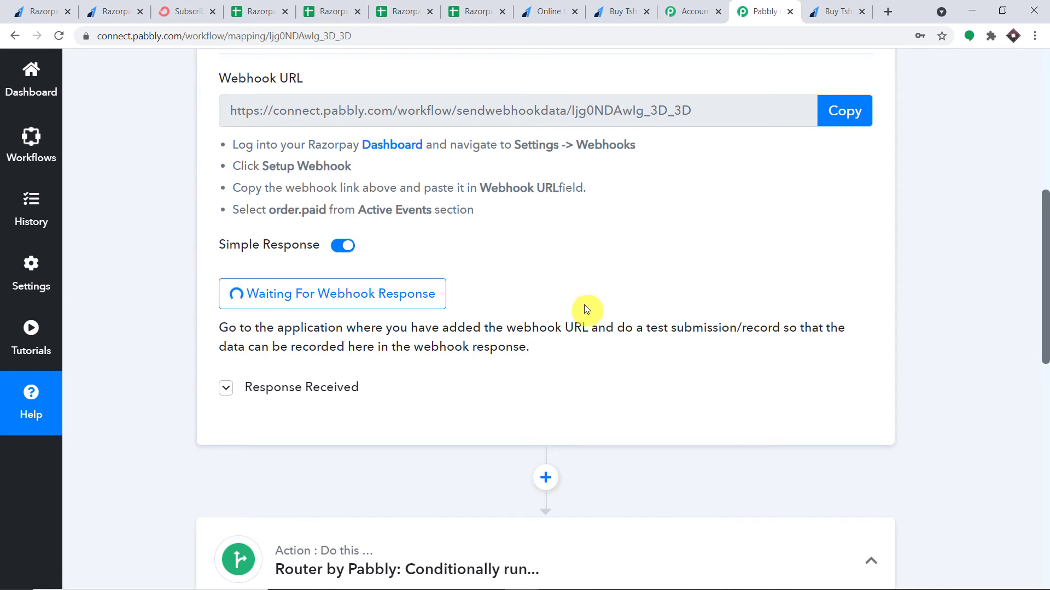
click(565, 7)
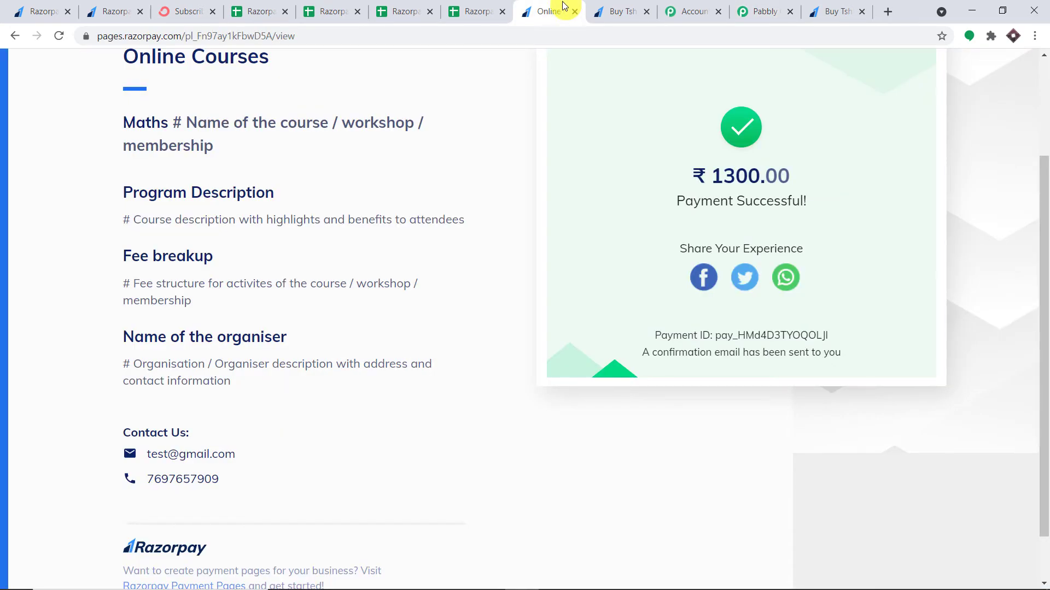
Copy the Online Courses payment page URL from Razorpay's Payment Pages list into a new tab
click(105, 6)
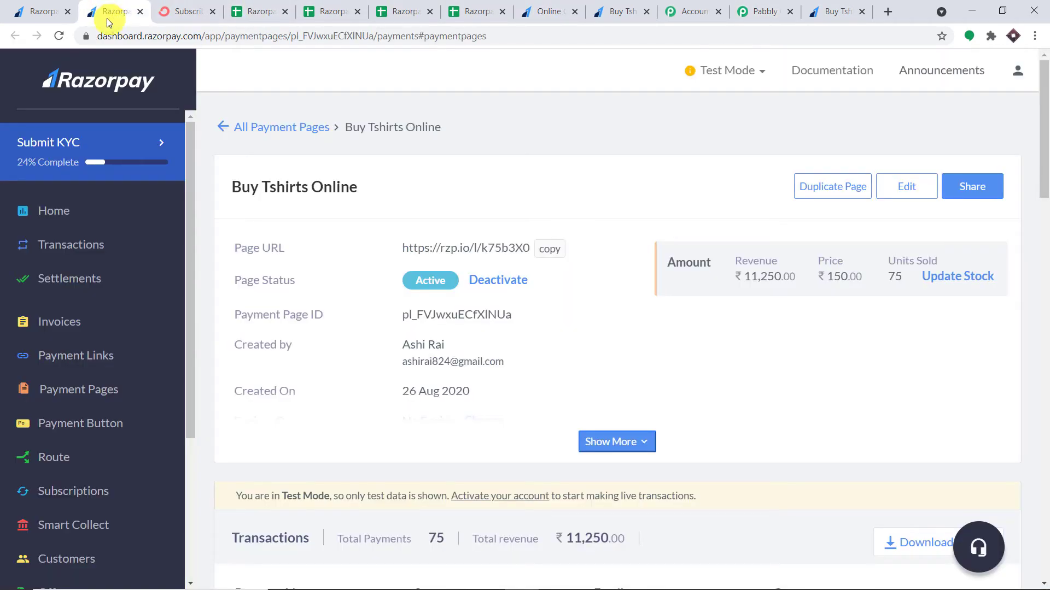
click(43, 14)
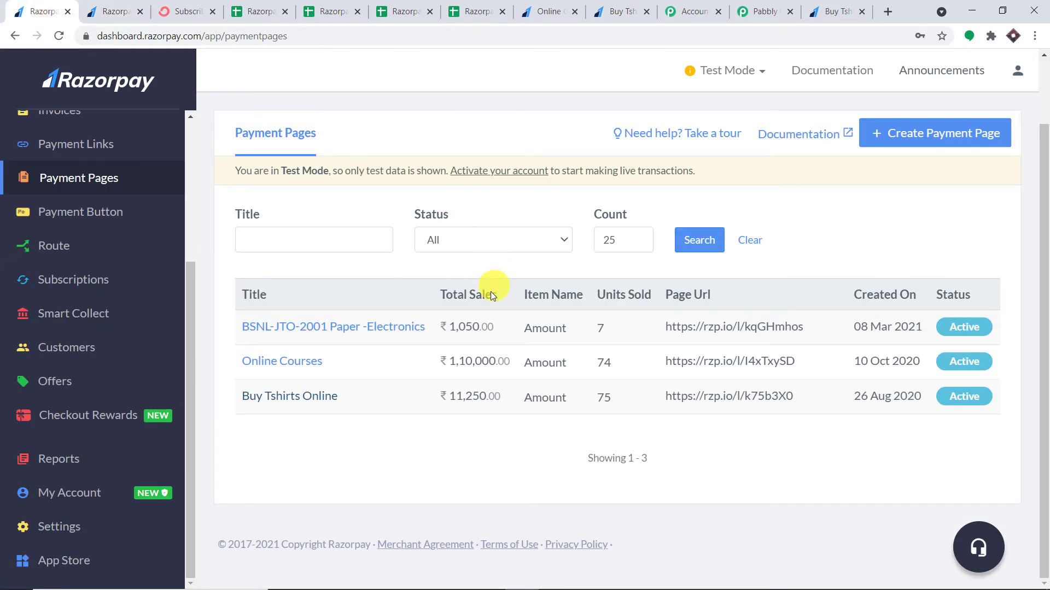
click(266, 365)
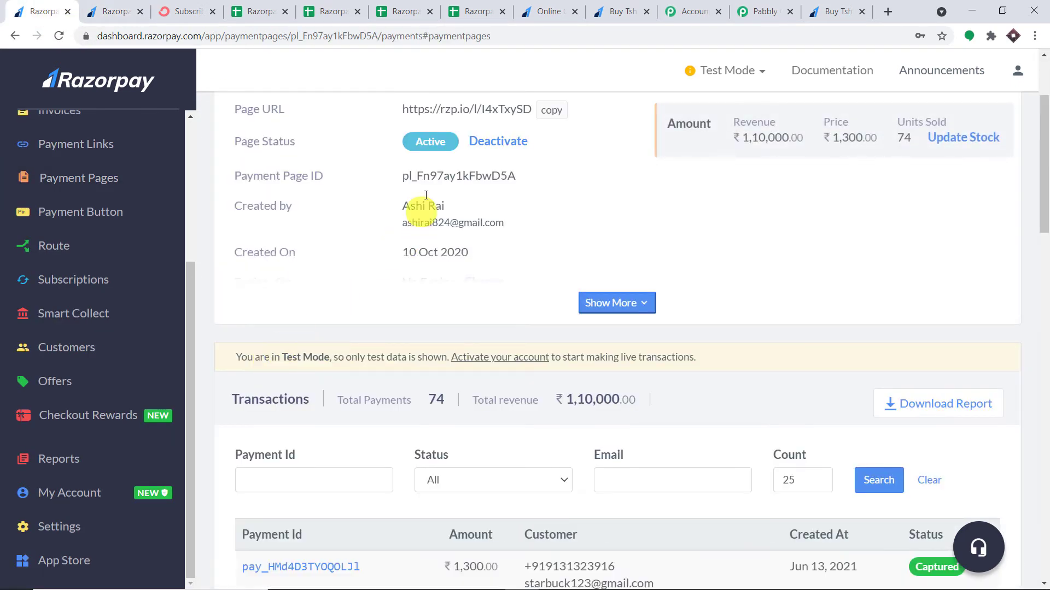
click(550, 111)
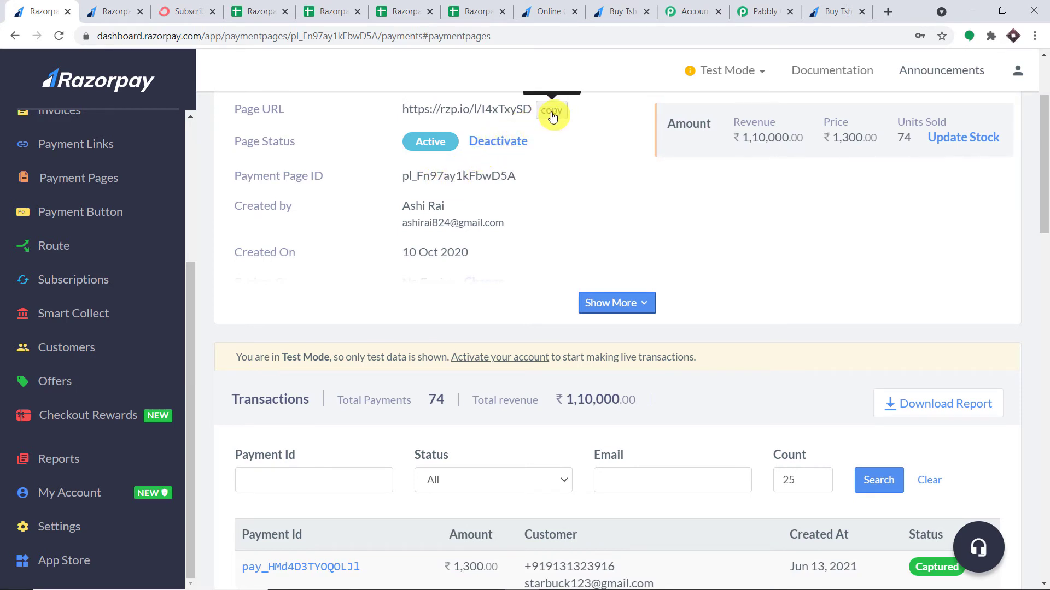
click(889, 11)
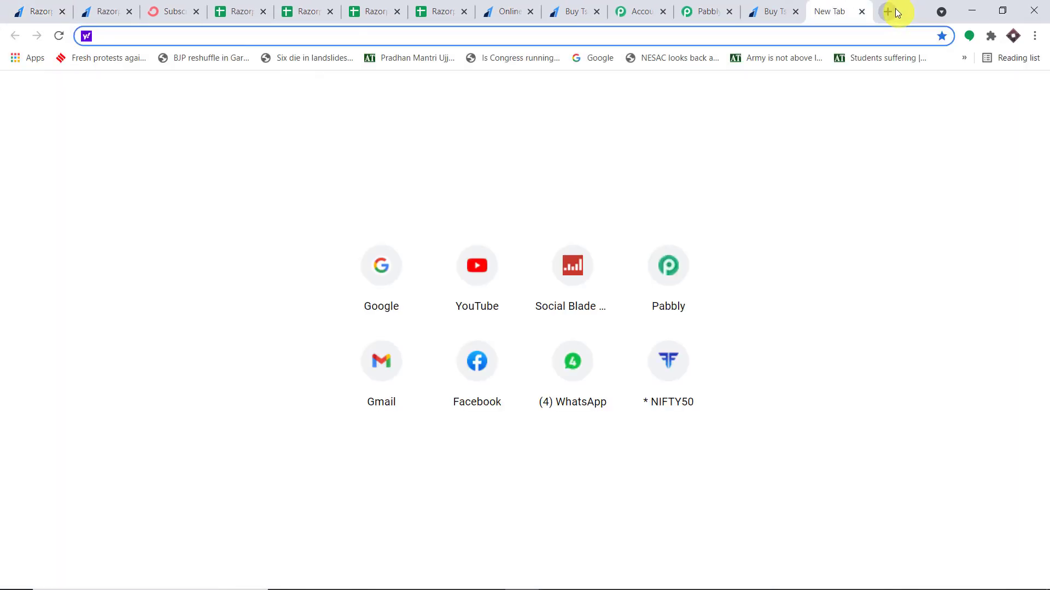
Load the Online Courses payment page and autofill the buyer's saved contact details
text(https://rzp.io/l/HkToyS0)
key(Return)
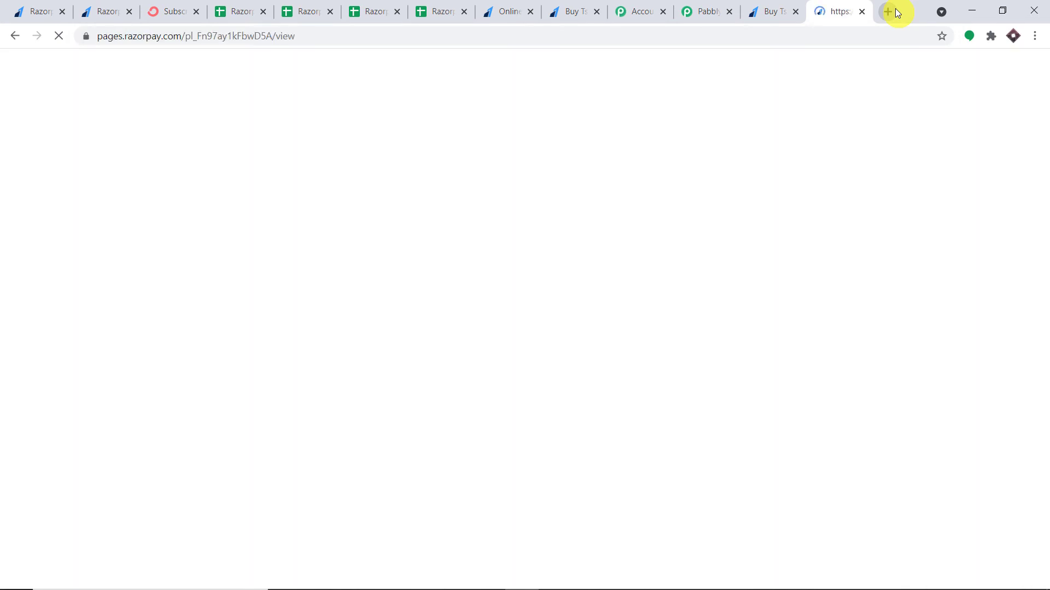
scroll(816, 204, down, 3)
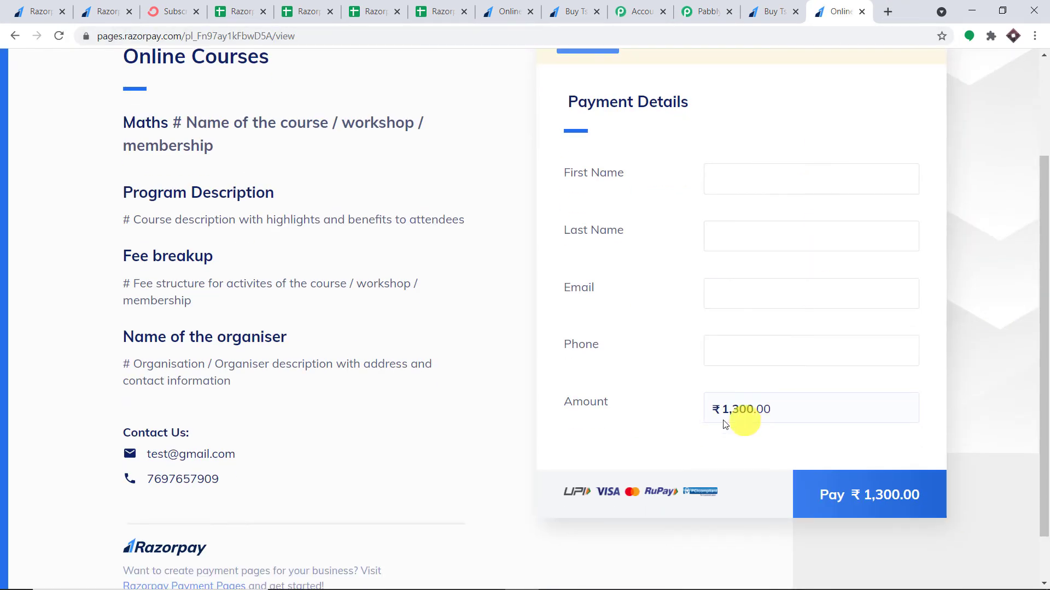
click(743, 180)
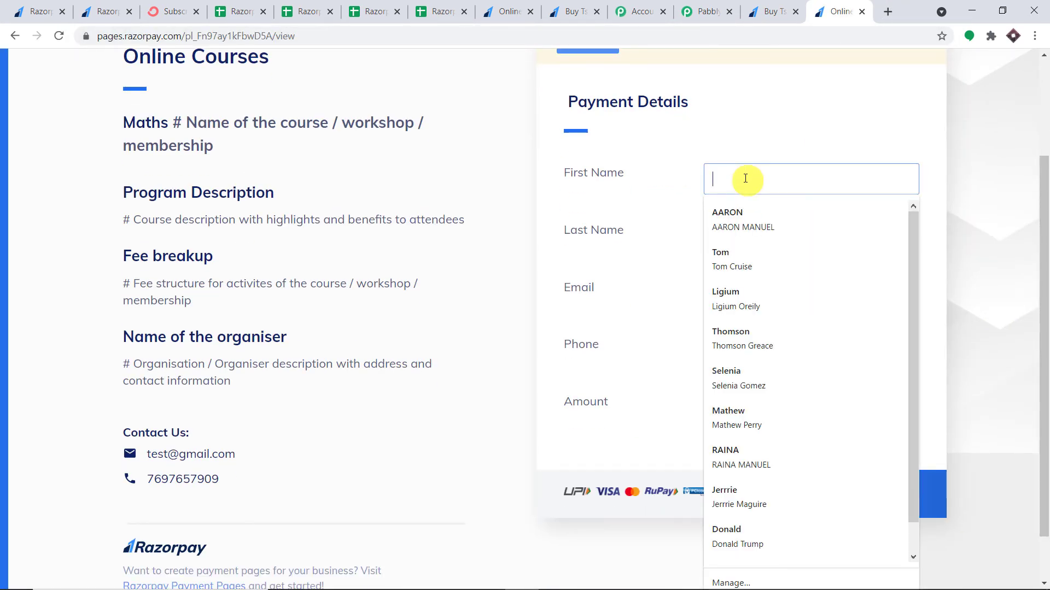
scroll(773, 391, down, 1)
click(770, 383)
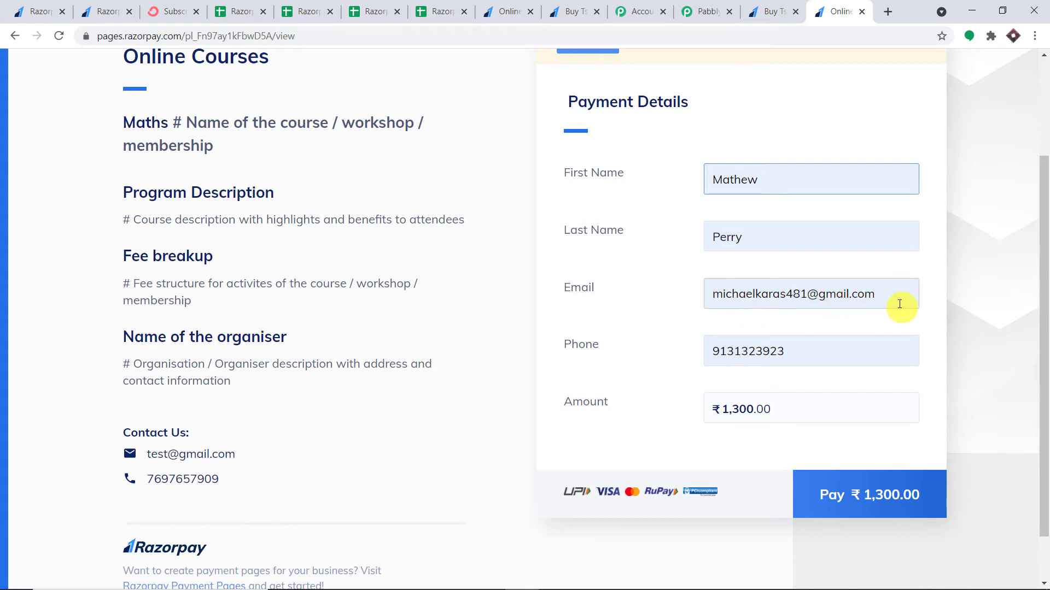
Correct the buyer's email address and submit the ₹1,300 payment
drag(786, 295, 632, 300)
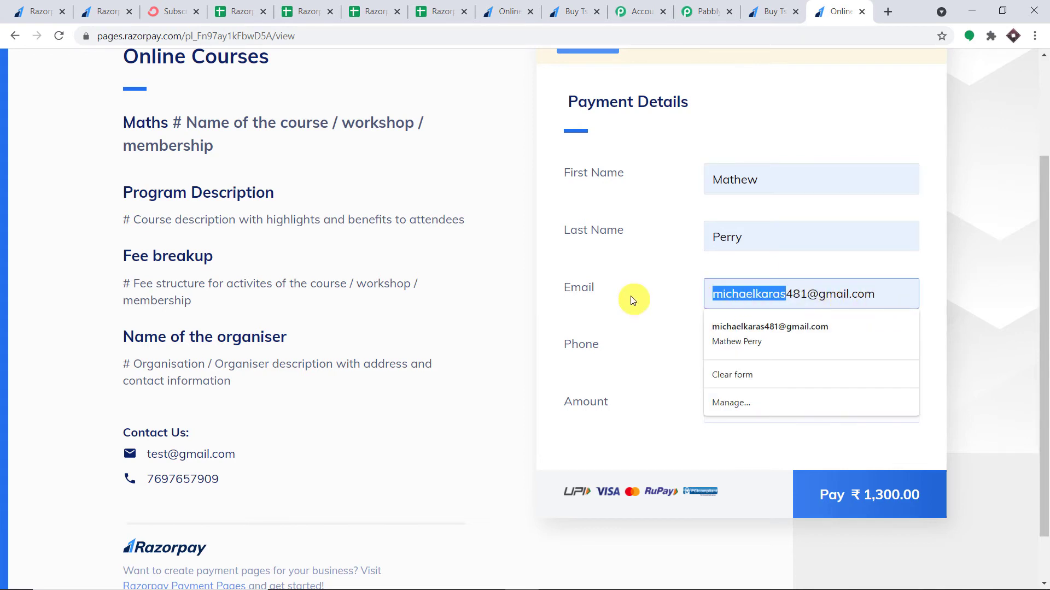
key(BackSpace)
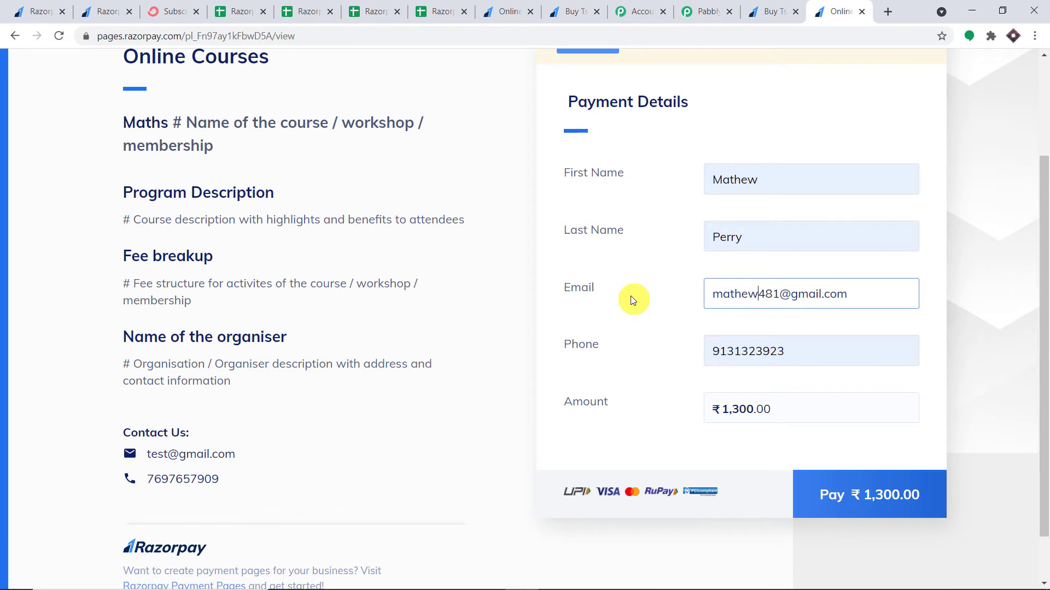
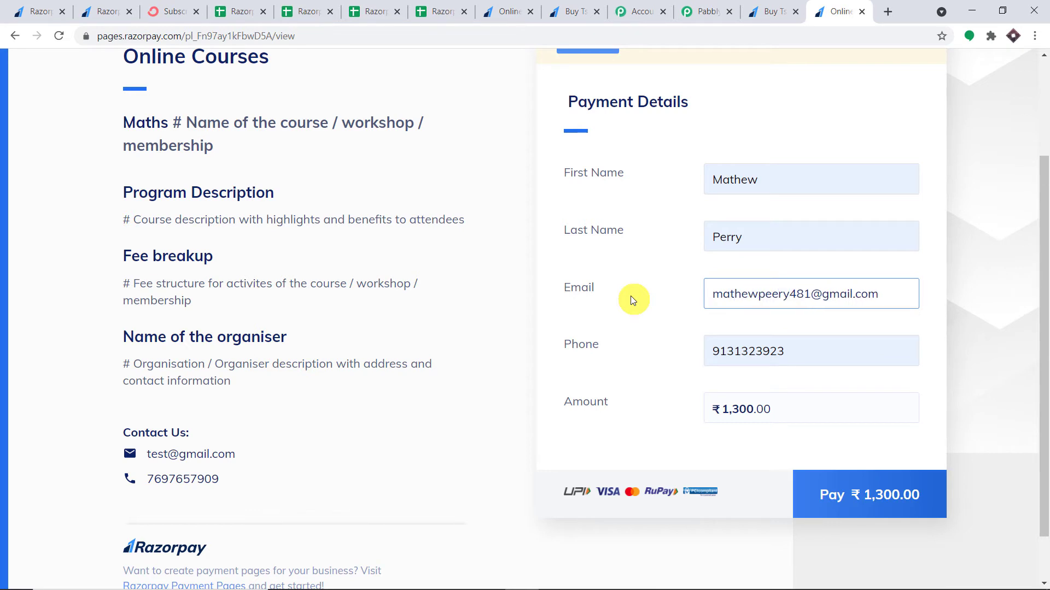
click(980, 225)
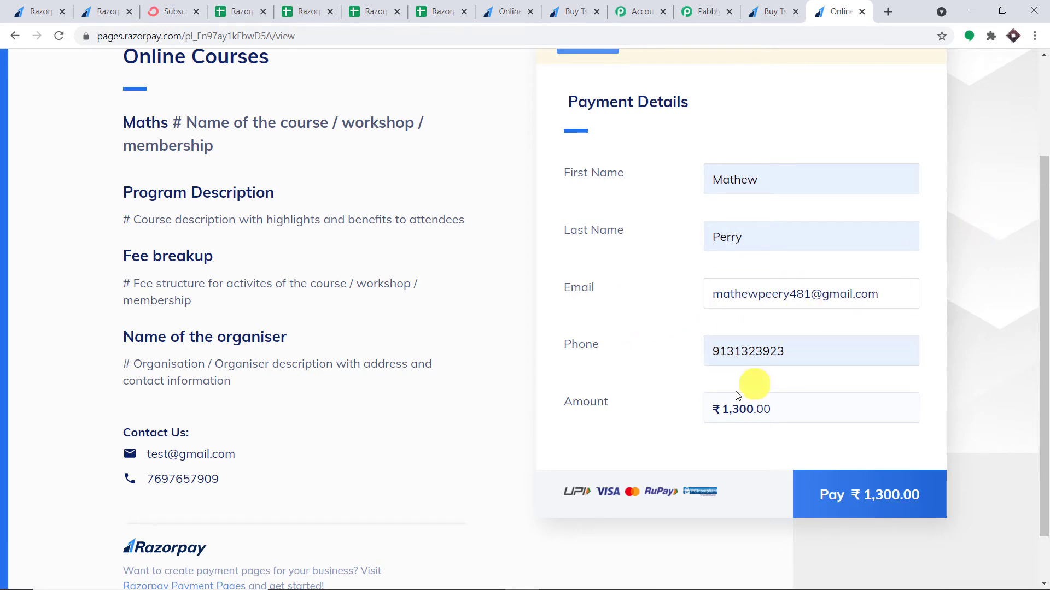
click(871, 495)
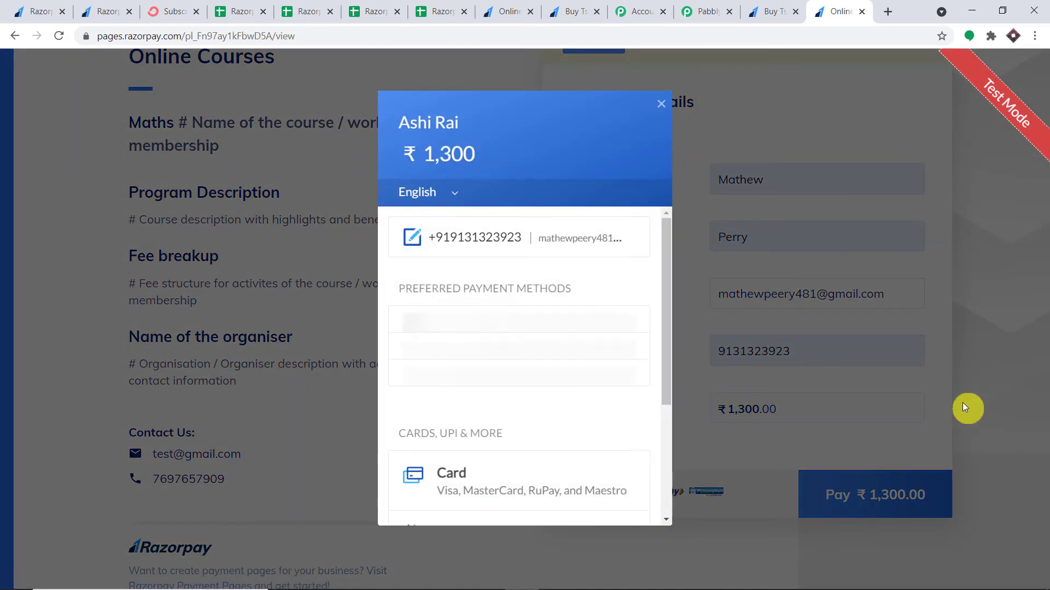
Pay ₹1,300 with the saved test Visa card, skip saving it, and mark the demo bank payment Success
click(497, 336)
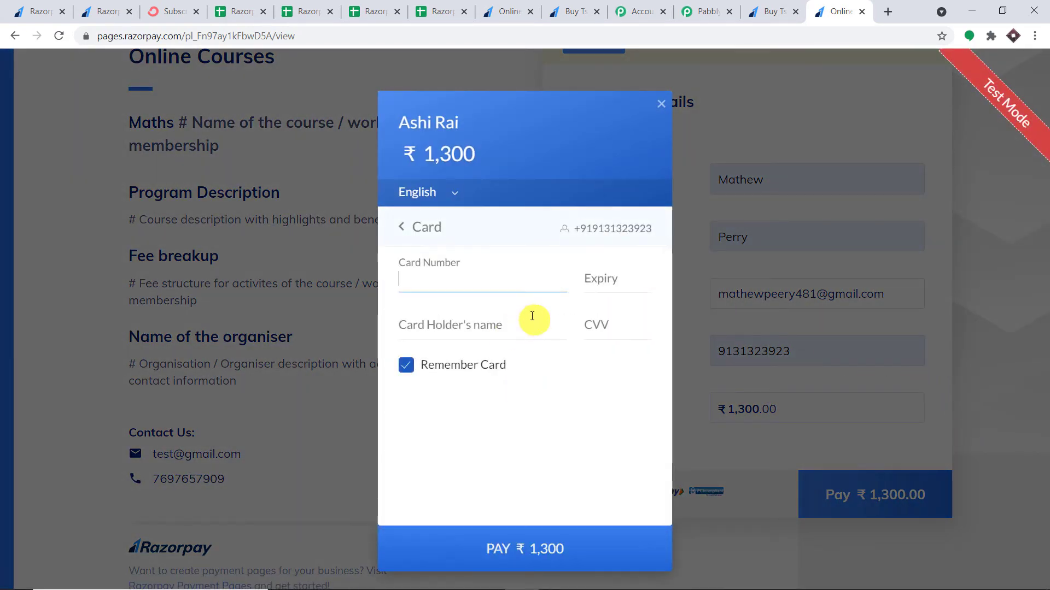
click(468, 279)
click(476, 310)
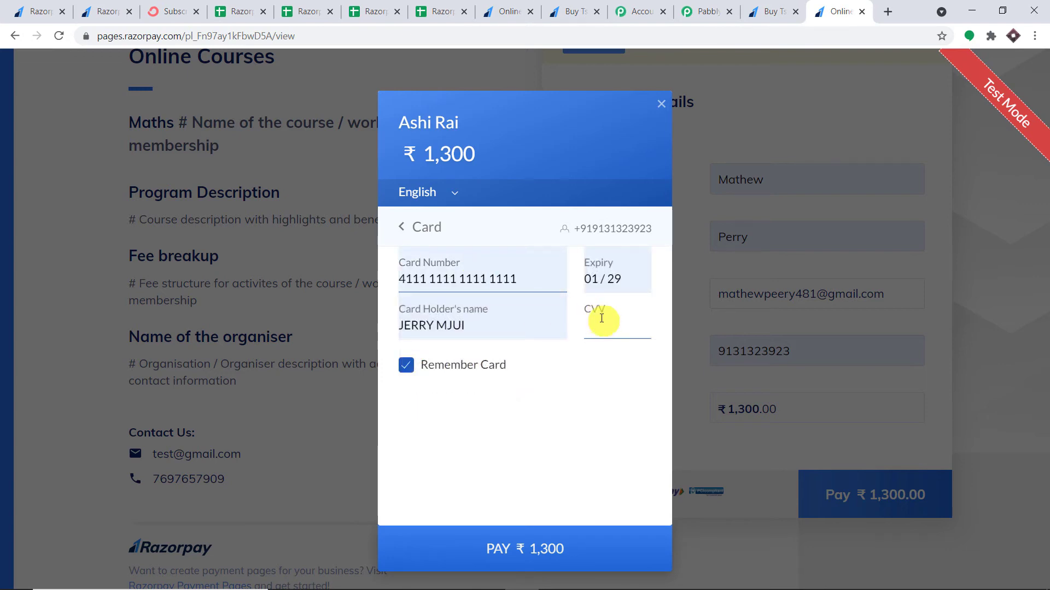
click(571, 546)
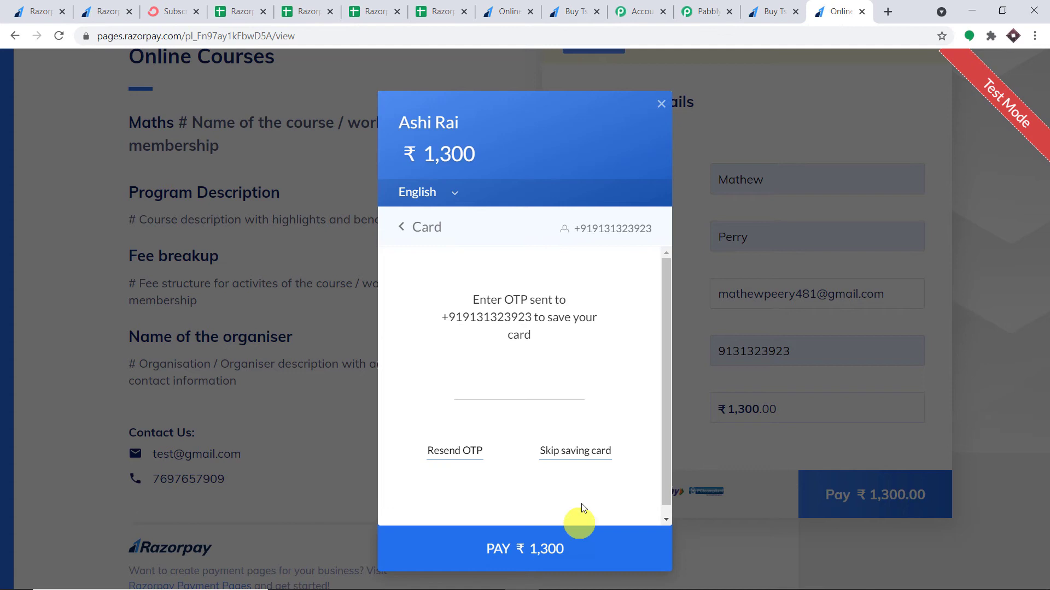
click(589, 451)
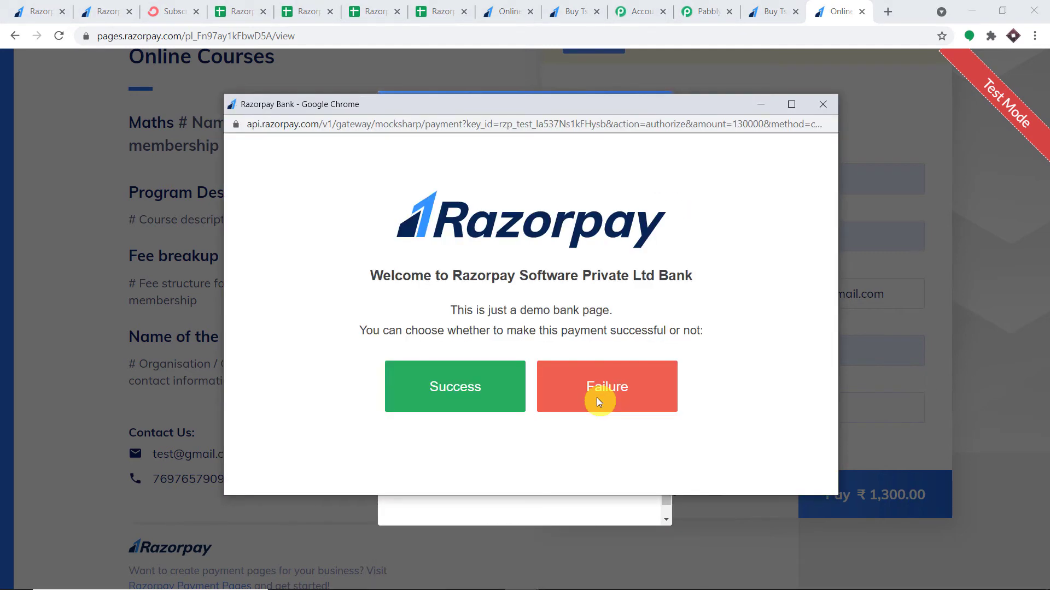
click(462, 387)
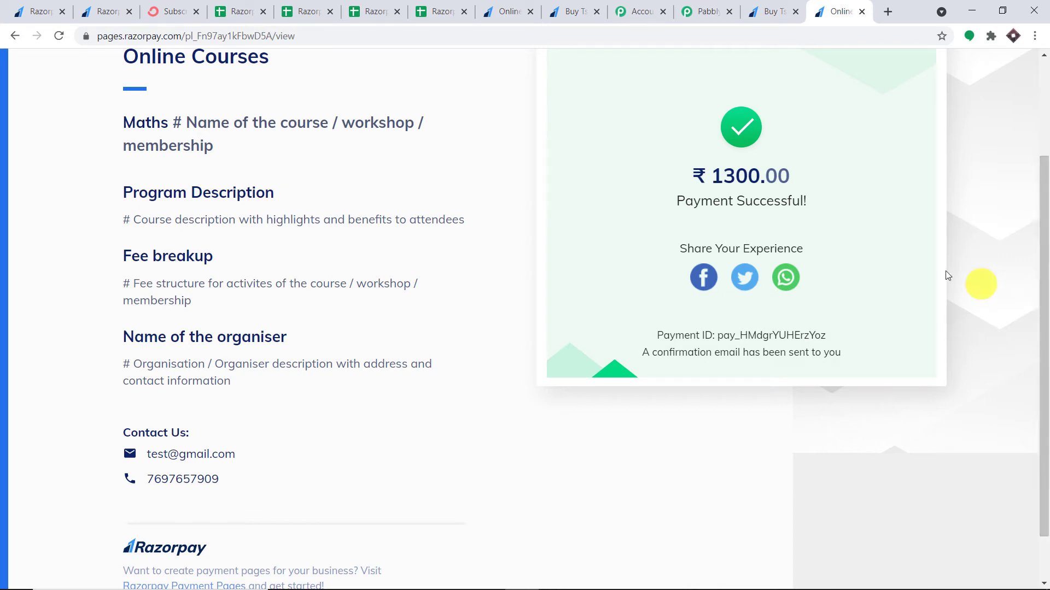
Check the captured Payload Order Entity Amount reads 130000, then scroll down to the Router by Pabbly step
click(704, 6)
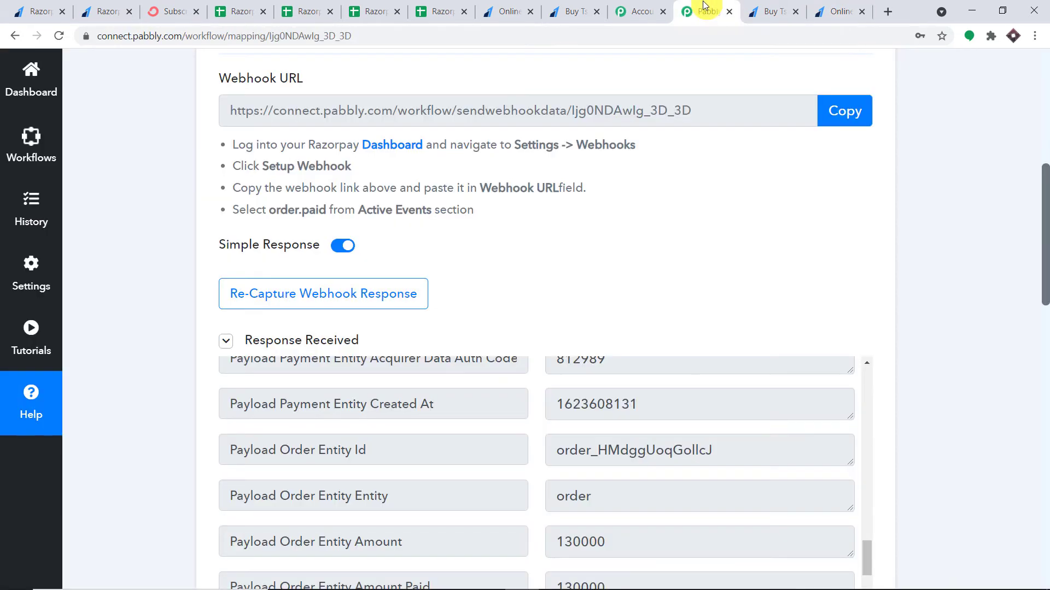
drag(1044, 249, 1045, 305)
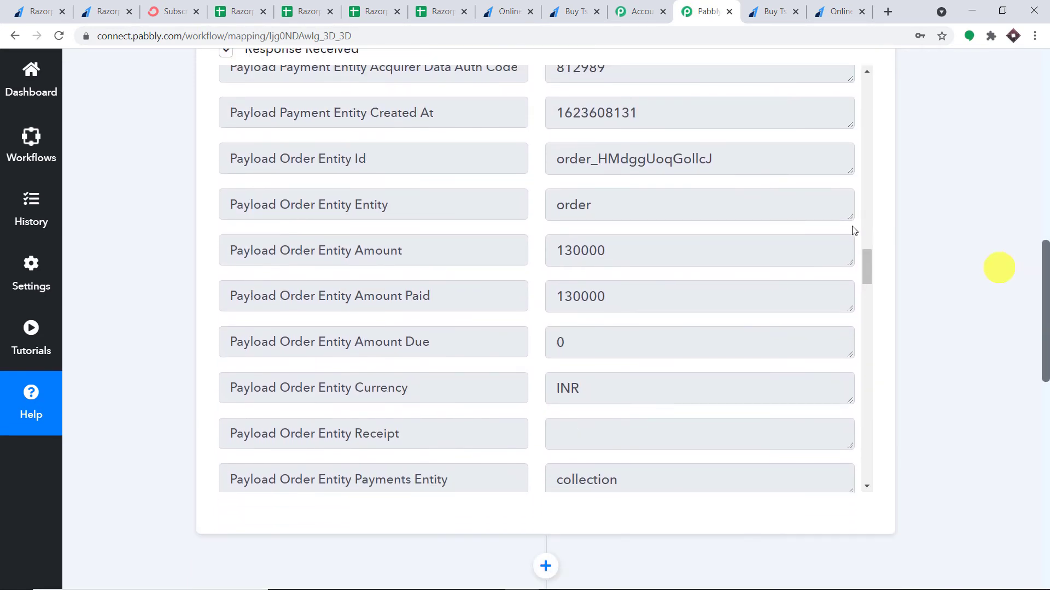
drag(606, 251, 549, 254)
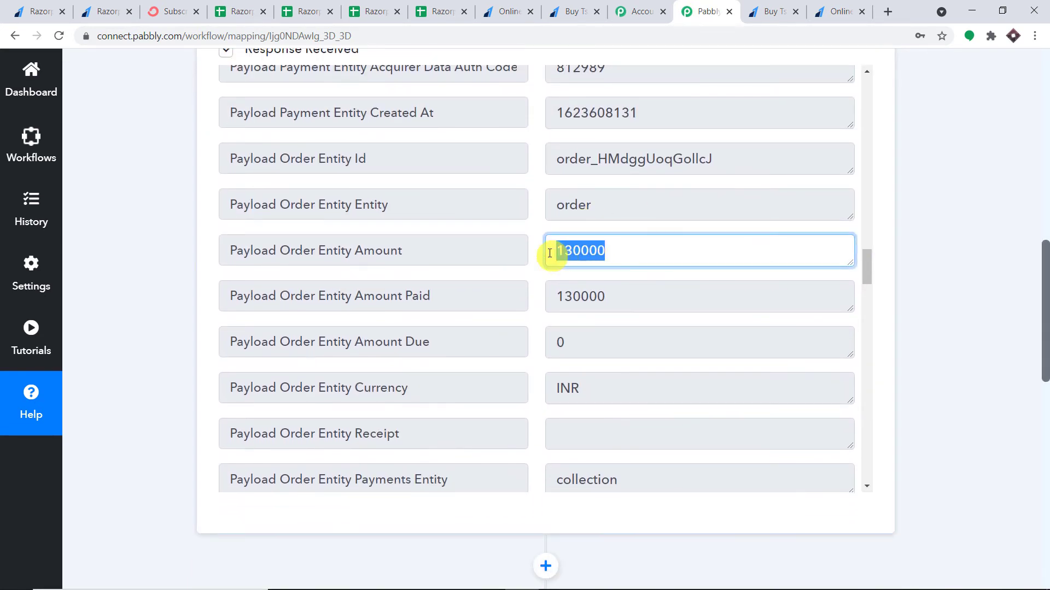
click(612, 250)
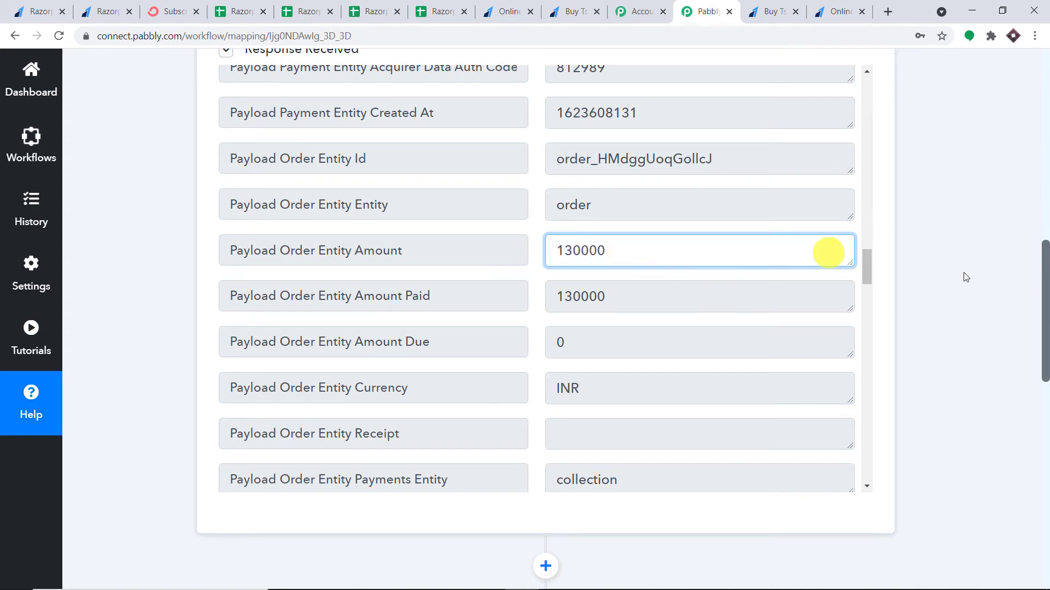
drag(1045, 295, 1032, 413)
scroll(350, 280, down, 1)
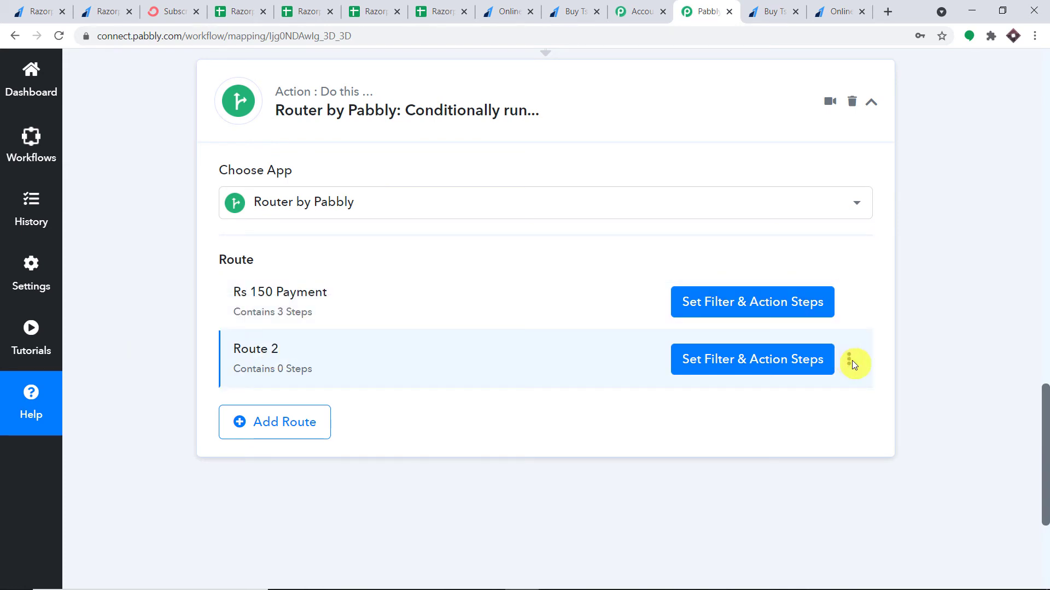
Rename the router's Route 2 to 'Rs 1300 Payment'
click(851, 361)
click(802, 383)
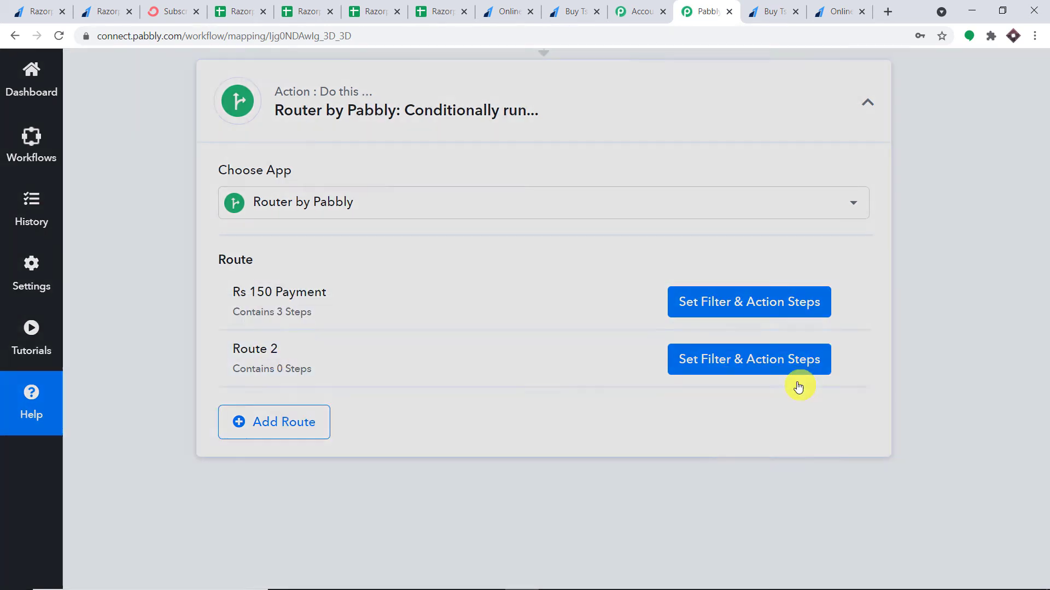
key(BackSpace)
key(BackSpace)
key(BackSpace)
key(BackSpace)
key(BackSpace)
key(BackSpace)
key(BackSpace)
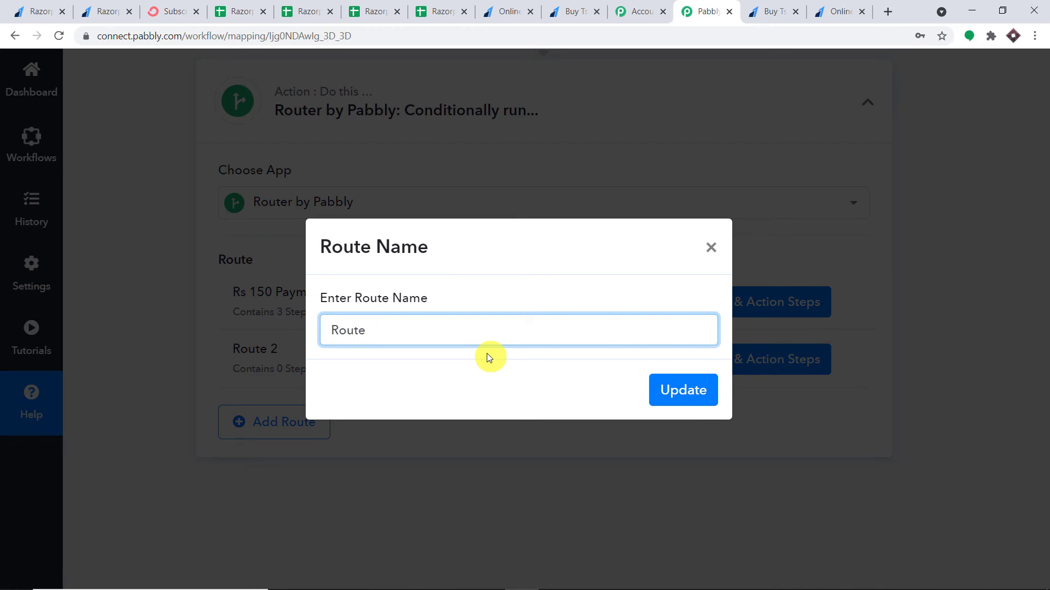
text(Rs 100)
key(BackSpace)
key(BackSpace)
text(300 Payment)
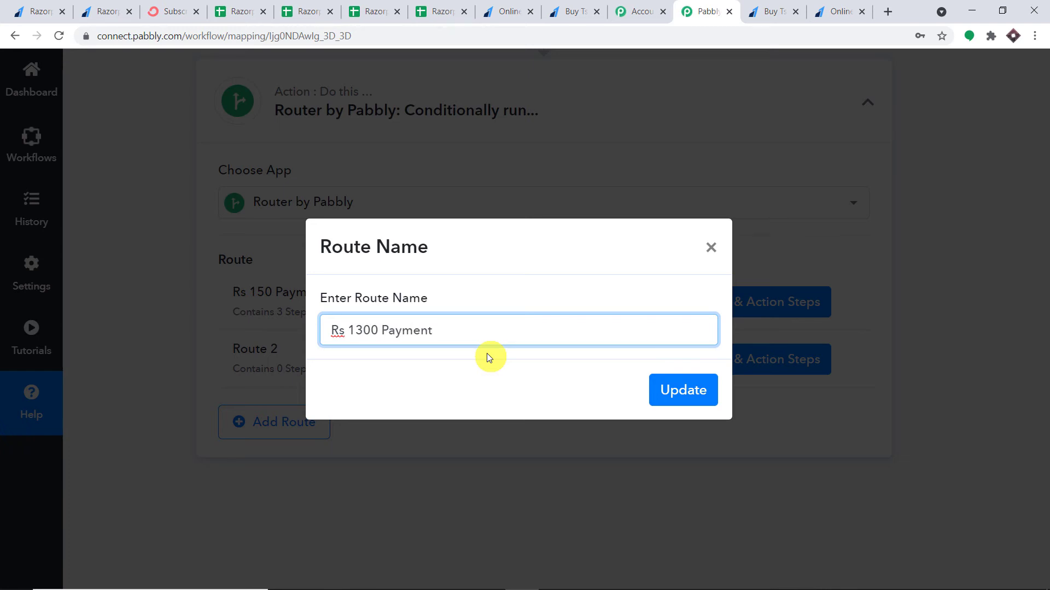
click(693, 392)
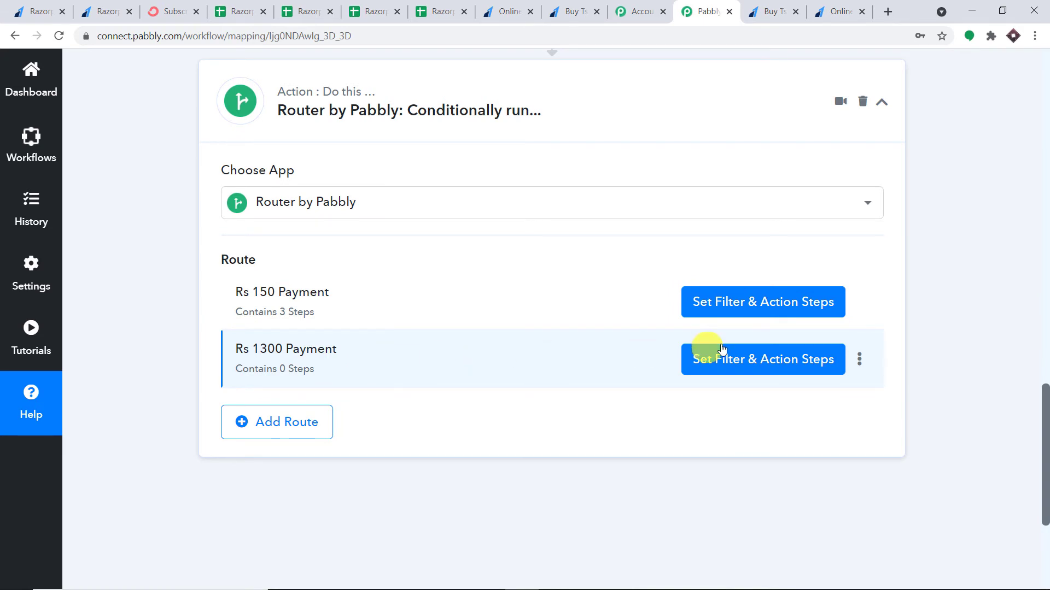
Open Set Filter & Action Steps for the Rs 1300 Payment route
click(755, 364)
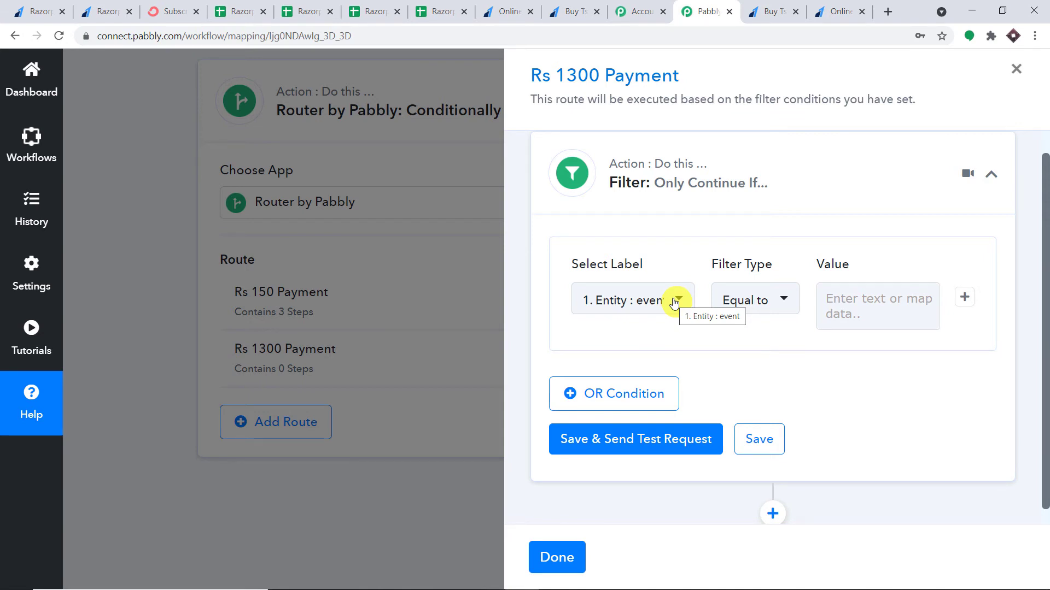
Filter on Payload Payment Entity Amount equal to 130000, save, and confirm the condition is true
click(676, 300)
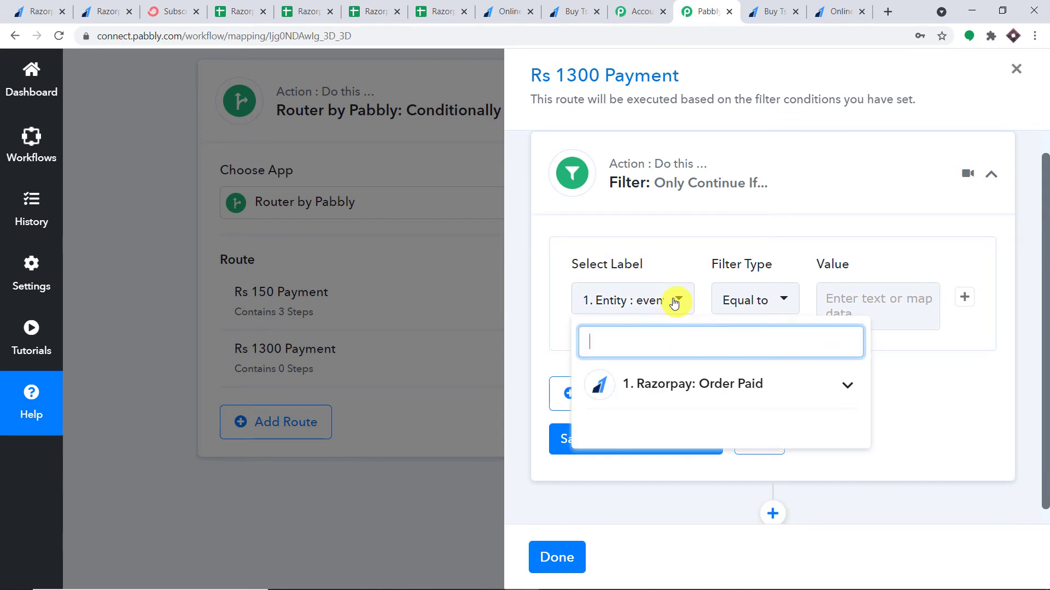
click(709, 386)
scroll(739, 422, down, 3)
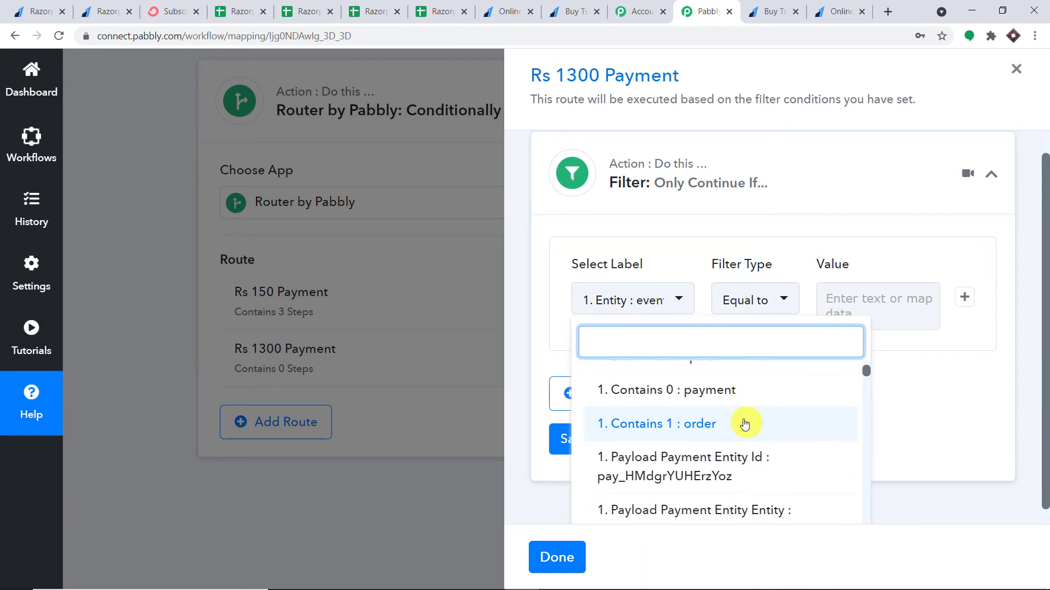
scroll(744, 421, down, 3)
click(728, 429)
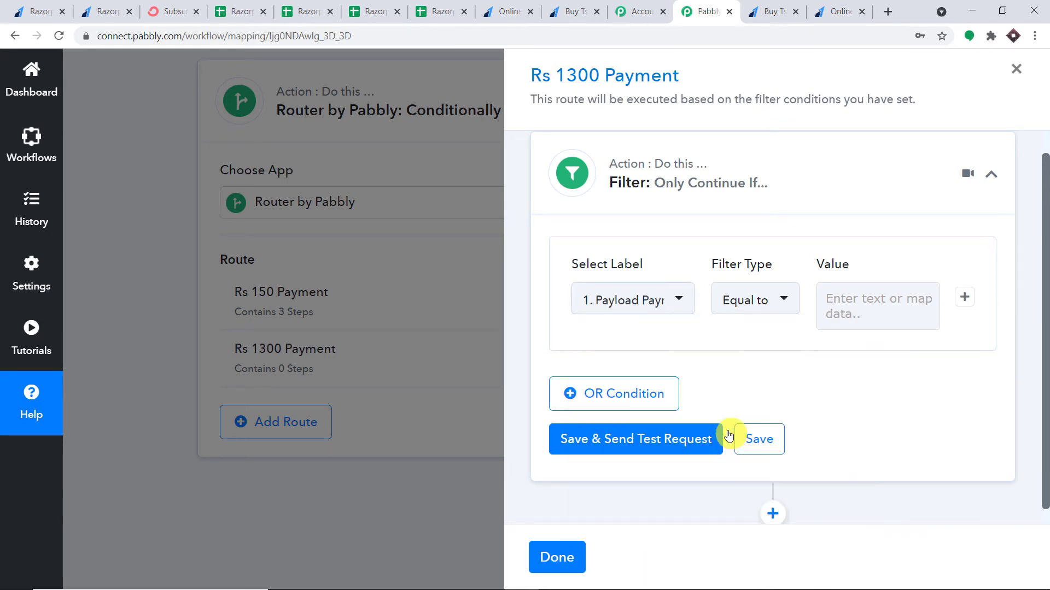
click(848, 305)
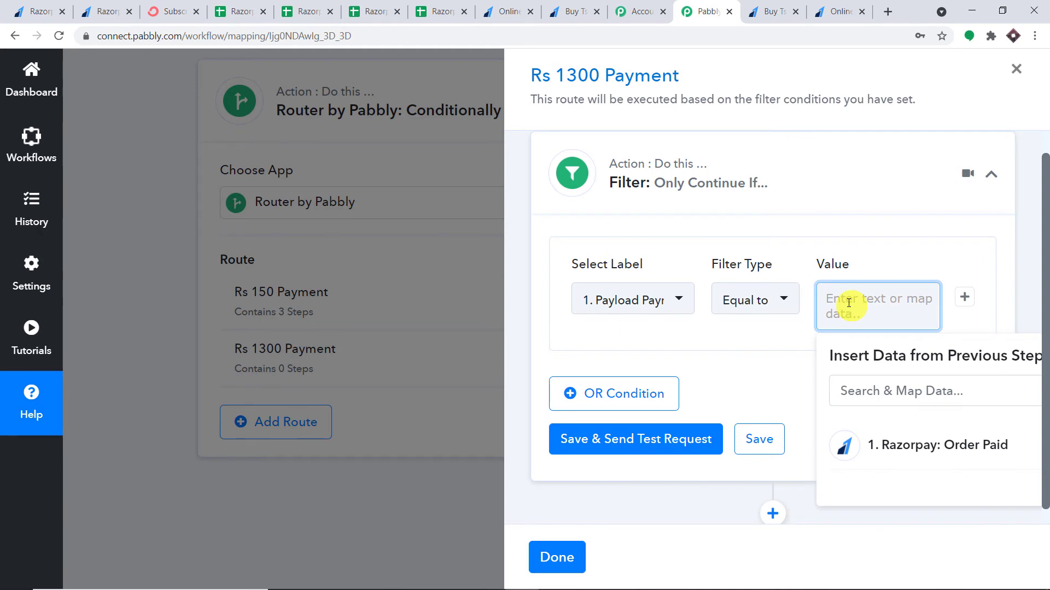
text(130000)
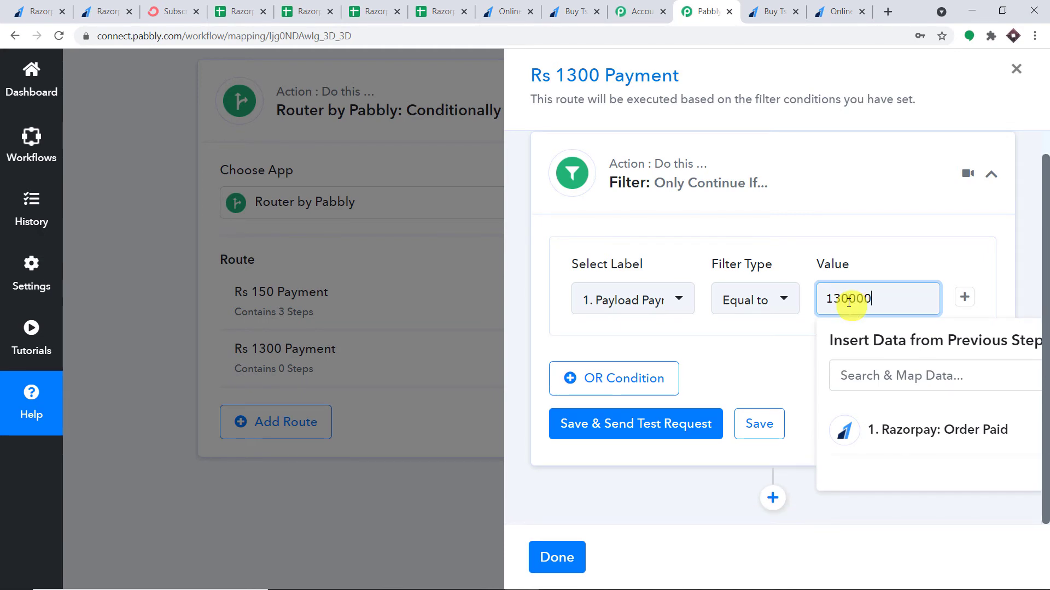
click(1018, 198)
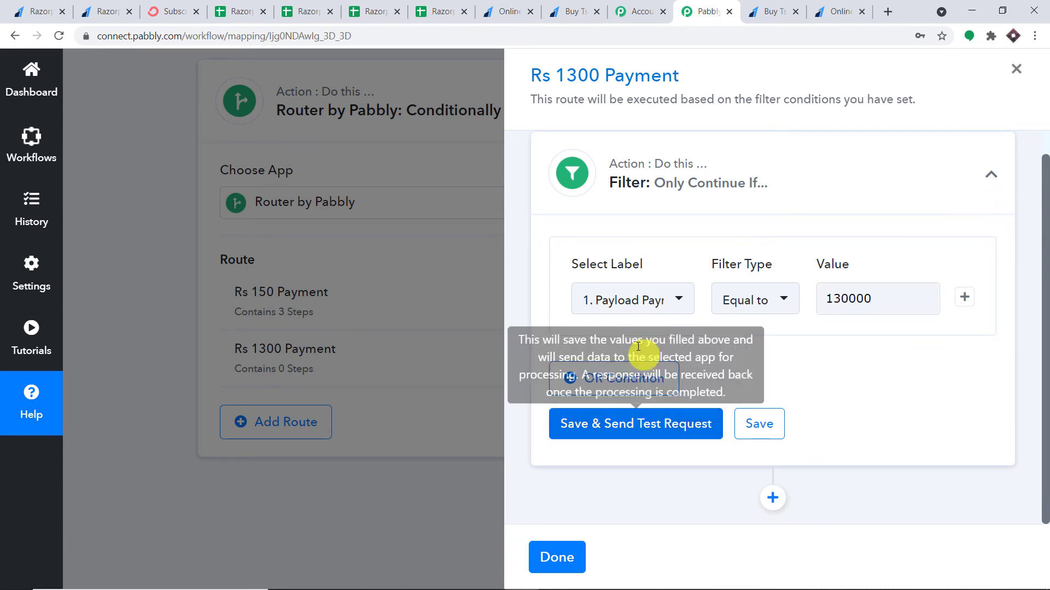
click(891, 300)
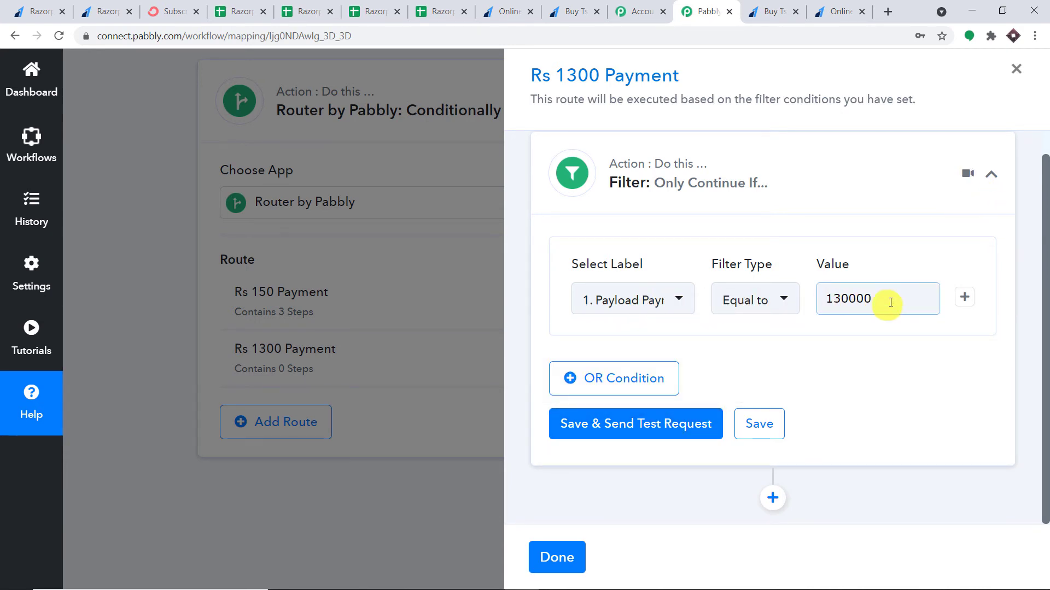
click(636, 423)
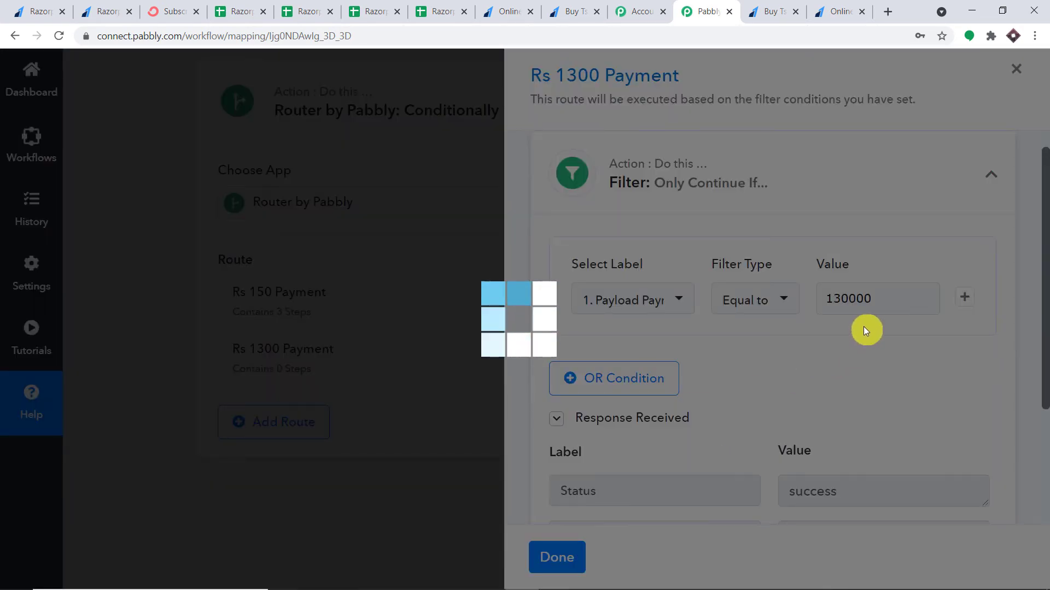
scroll(865, 328, down, 3)
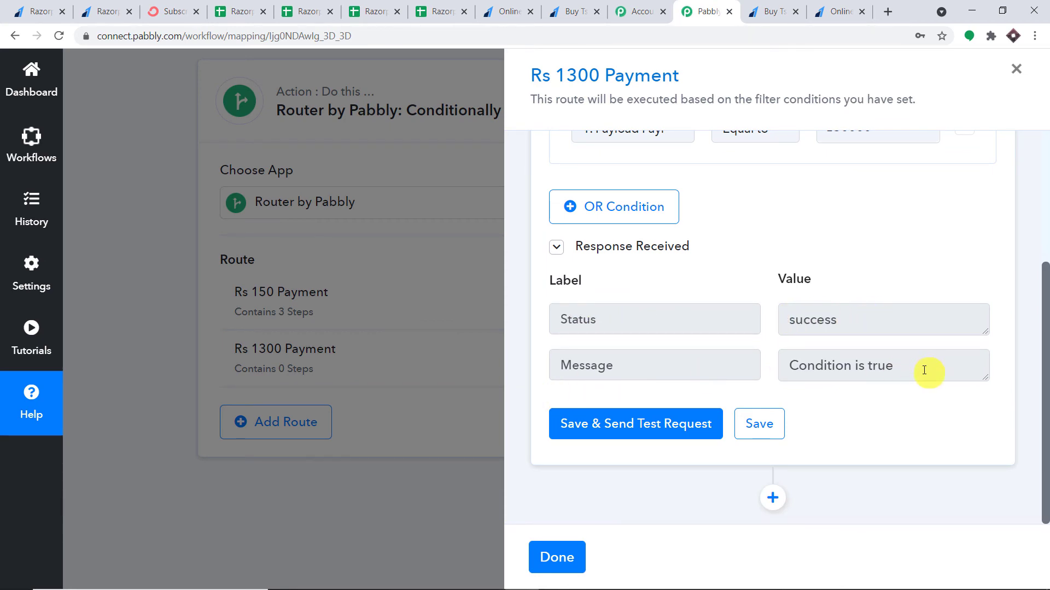
Add an API by Pabbly action step below the filter, found by searching 'api'
click(778, 497)
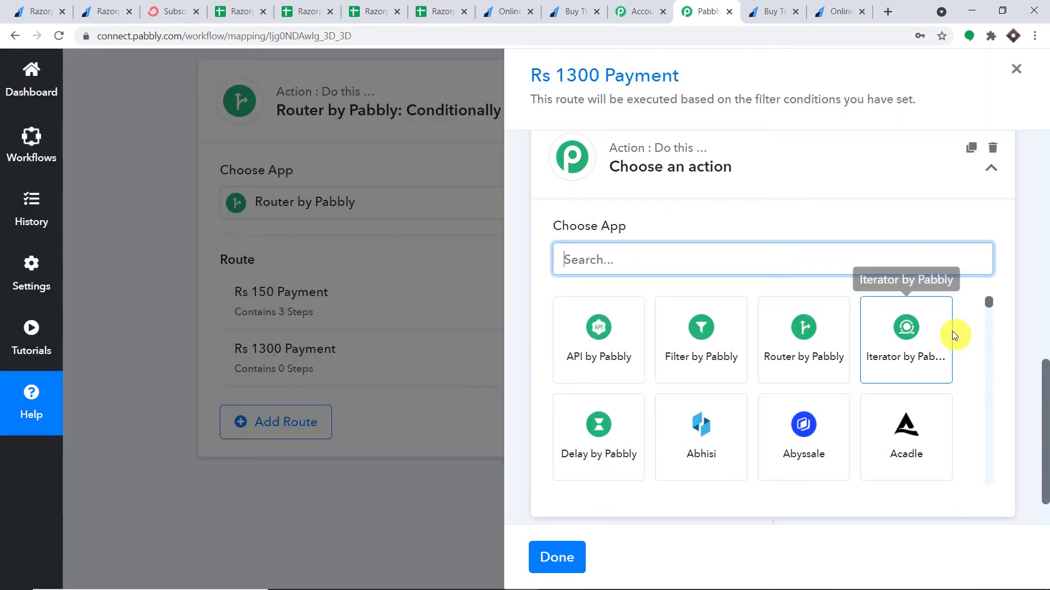
scroll(953, 330, down, 1)
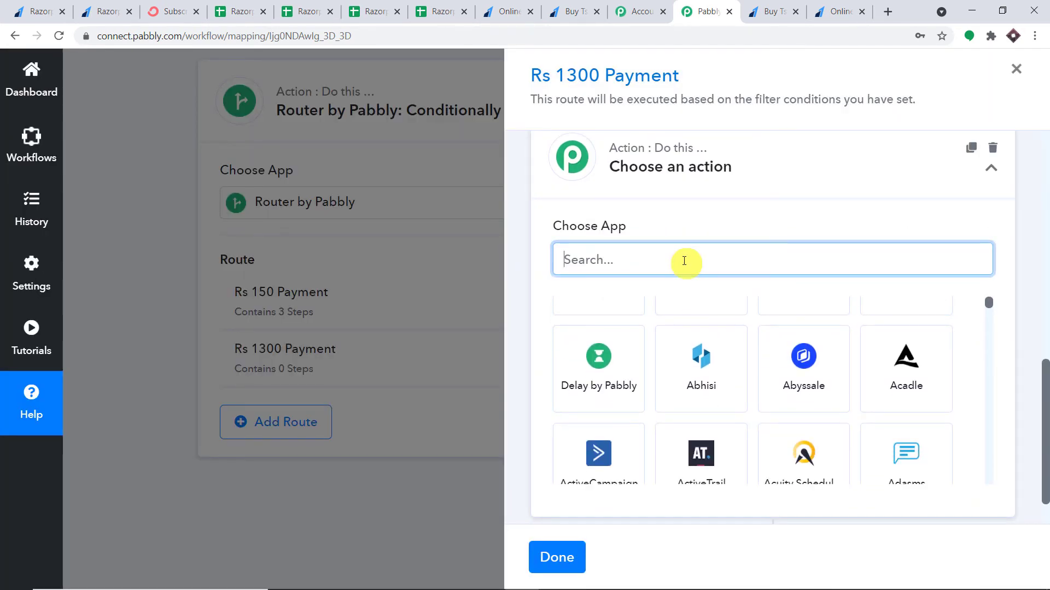
text(api)
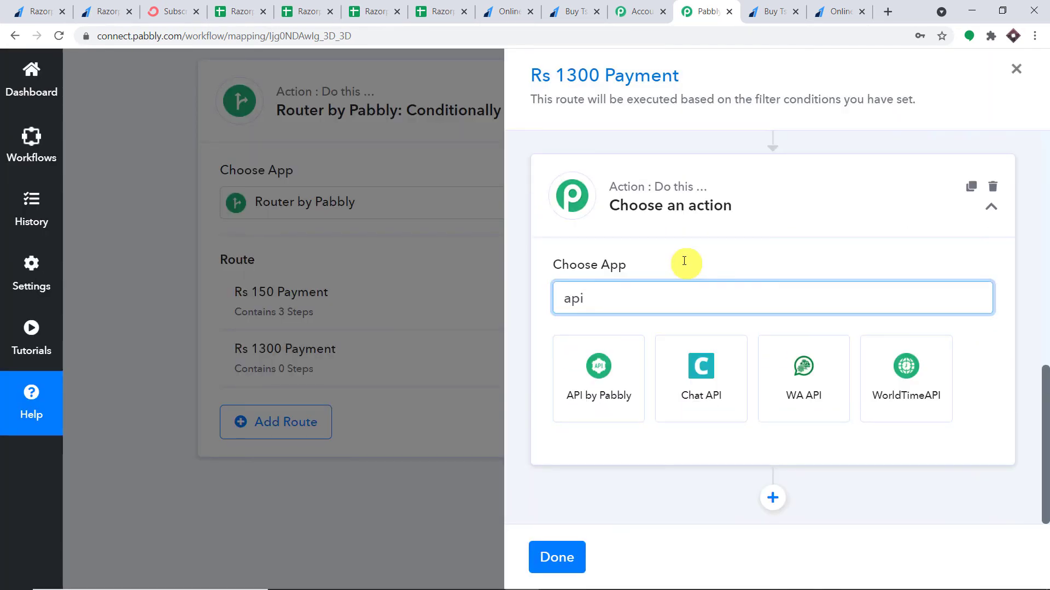
click(602, 383)
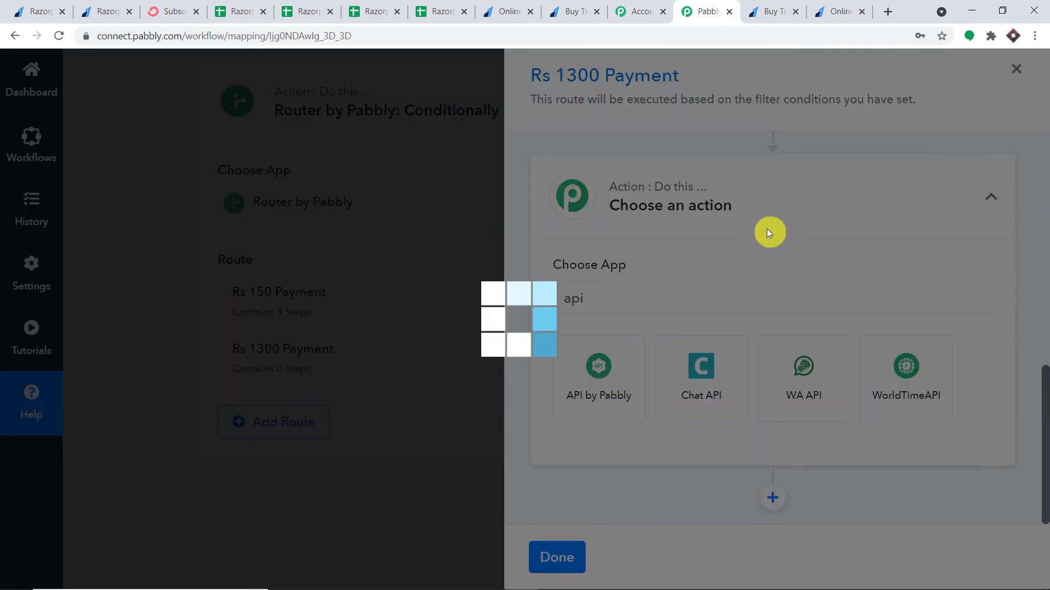
scroll(766, 235, down, 1)
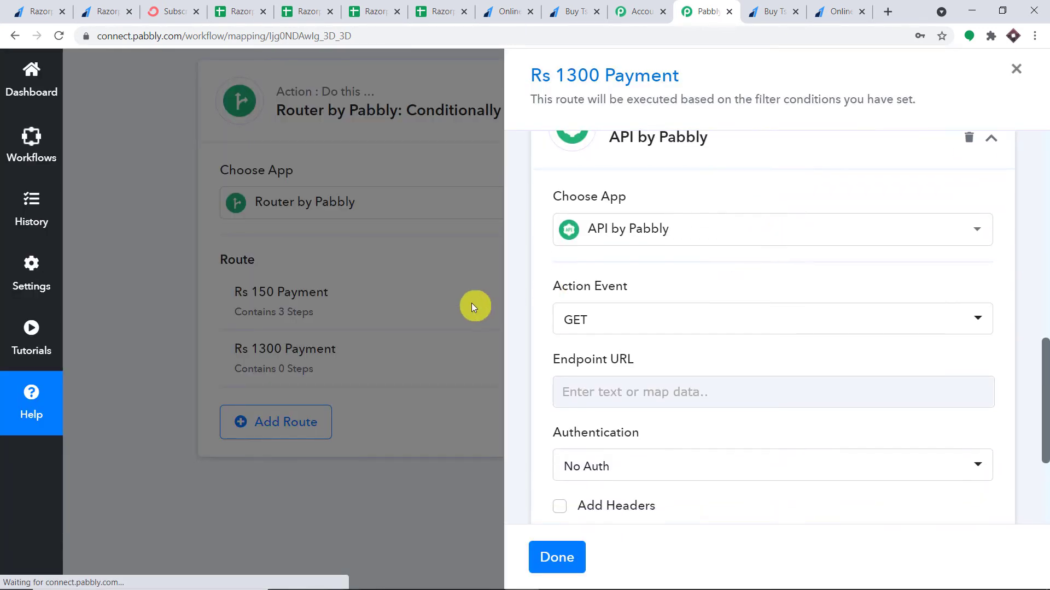
scroll(692, 300, down, 1)
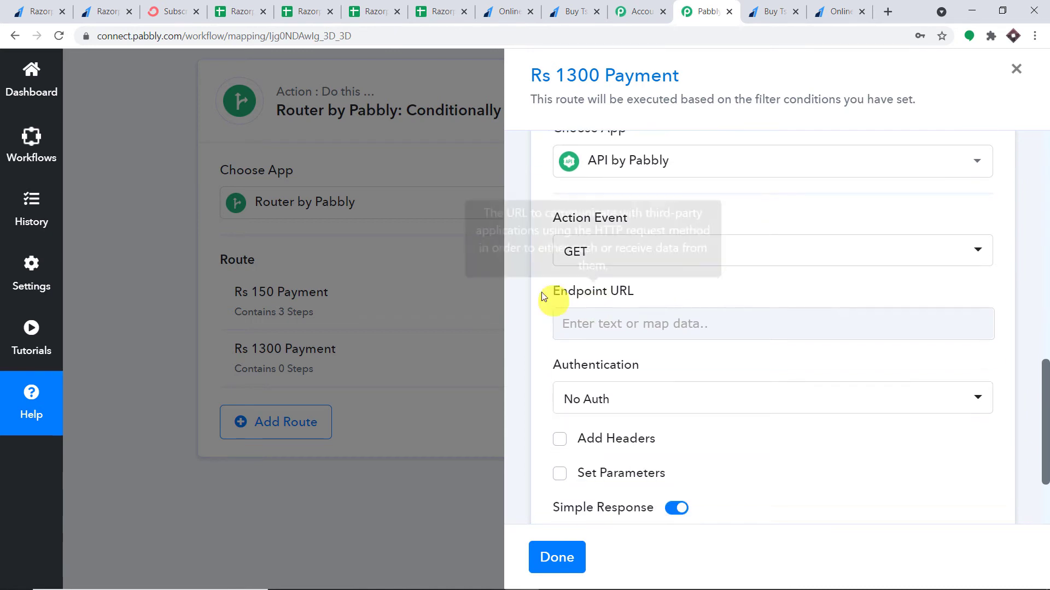
scroll(656, 306, down, 1)
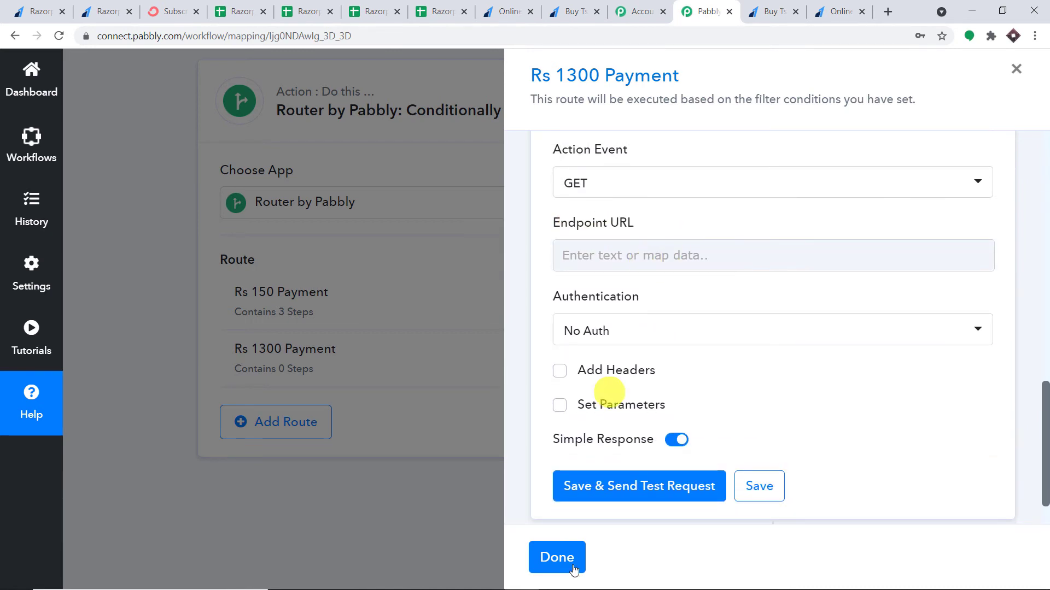
mouse_move(590, 585)
click(557, 580)
Paste the trim_amount URL from the TRIM notes into the Endpoint URL field
click(632, 512)
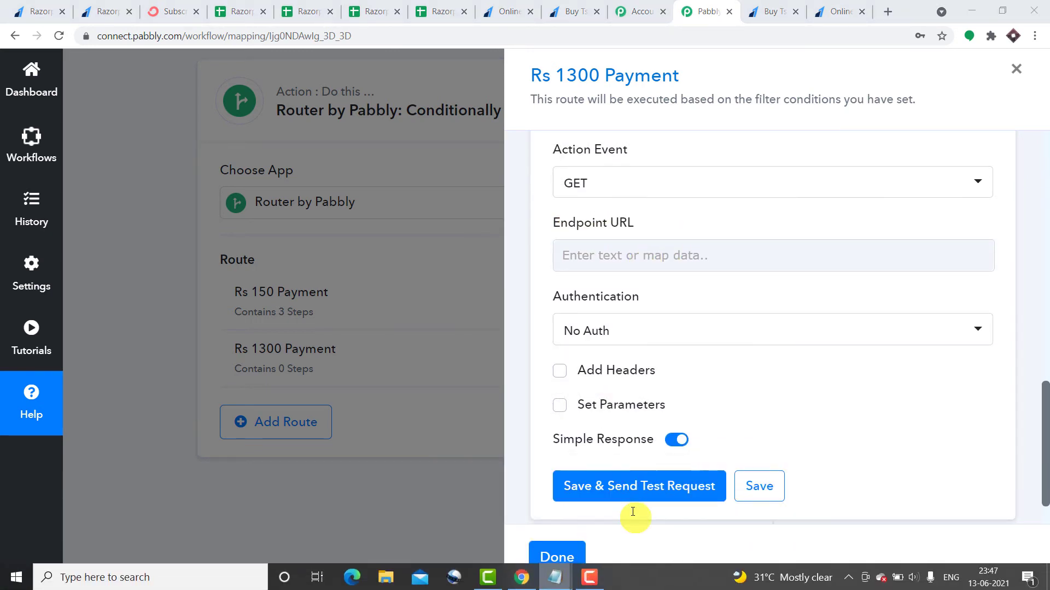
right_click(628, 314)
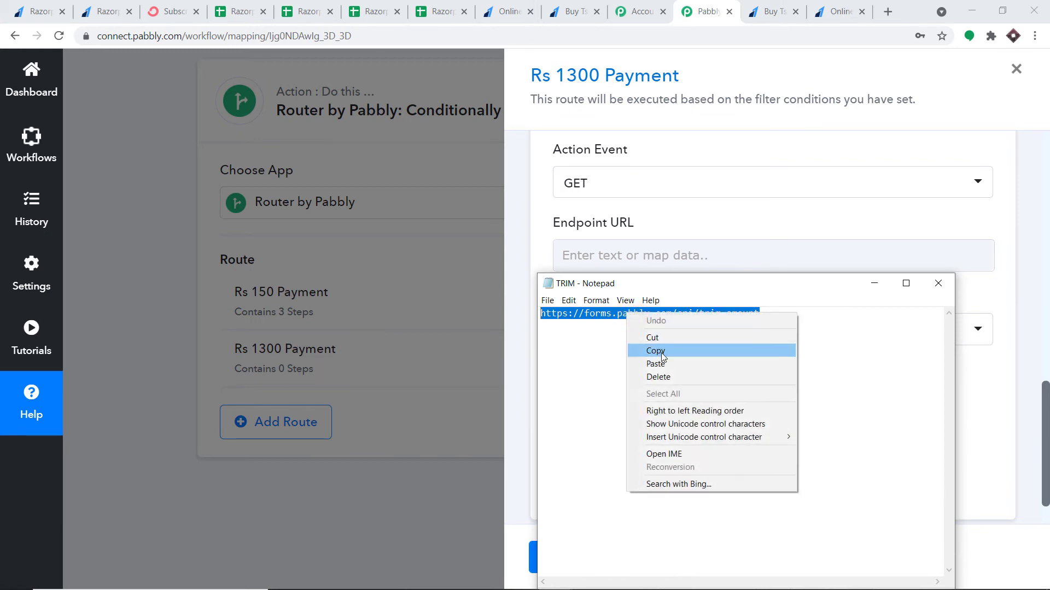
click(651, 351)
click(693, 259)
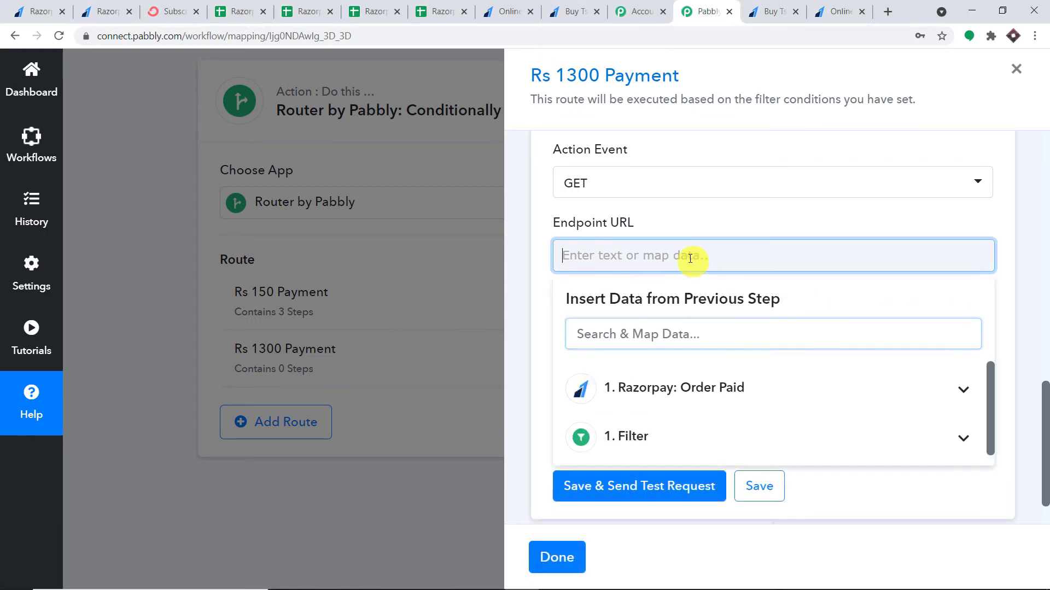
right_click(617, 259)
click(705, 366)
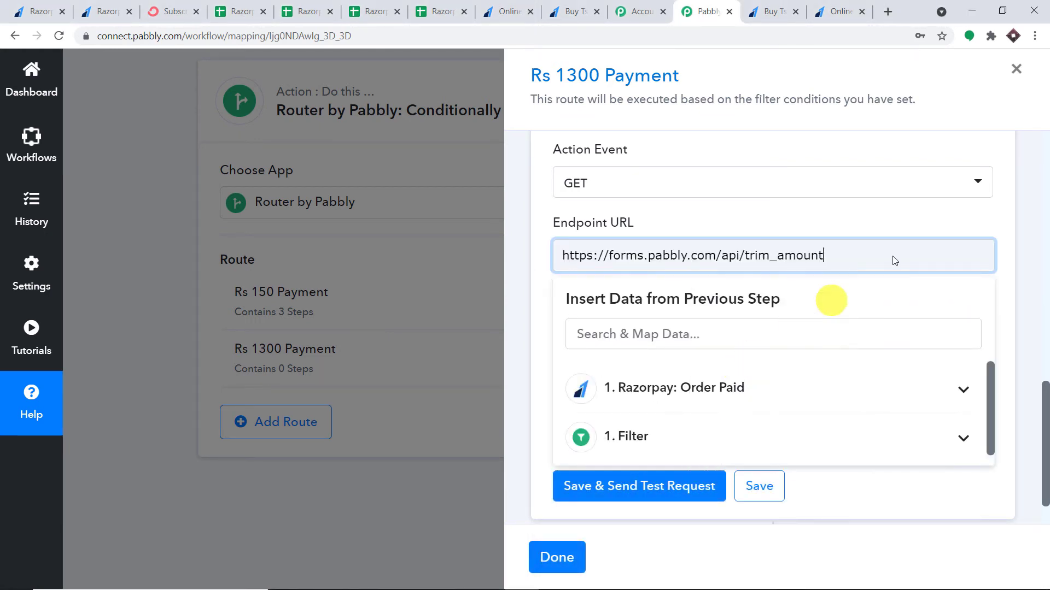
click(1032, 226)
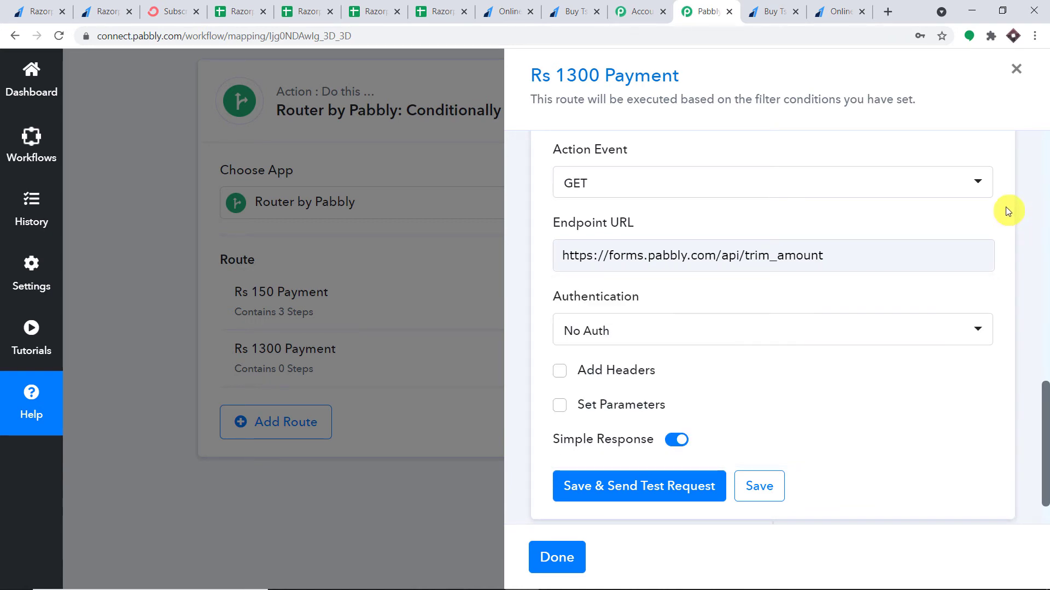
Add an amount parameter mapped to Razorpay's Payload Payment Entity Amount
scroll(984, 213, down, 1)
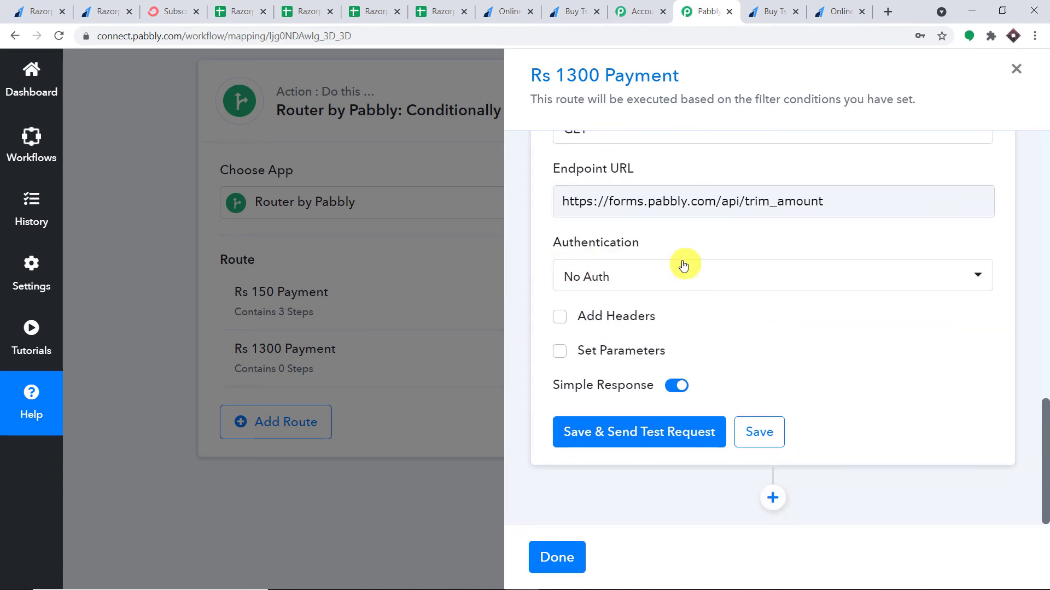
click(559, 351)
click(605, 418)
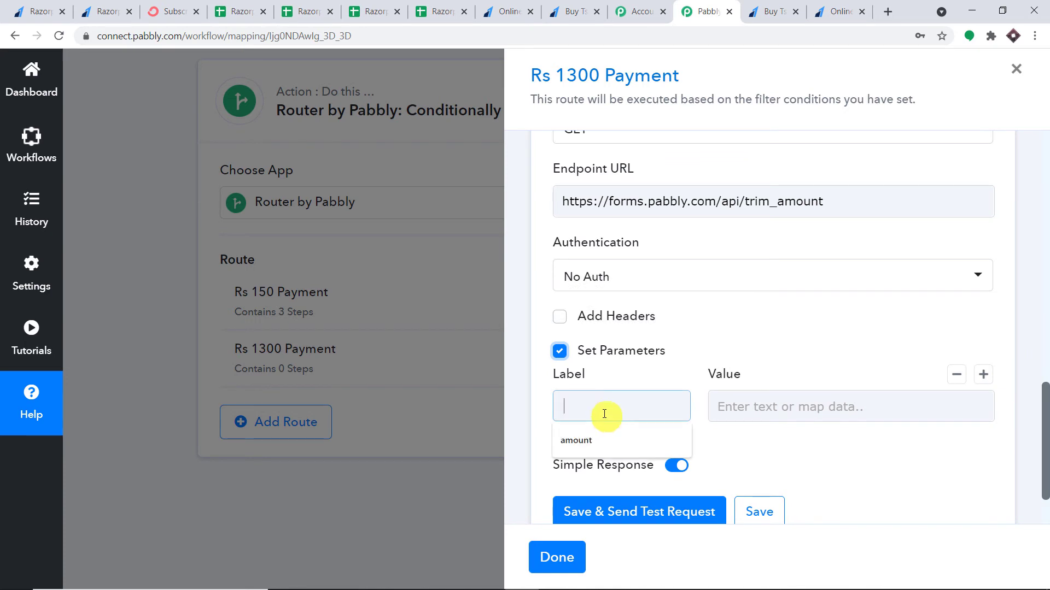
click(602, 442)
click(733, 406)
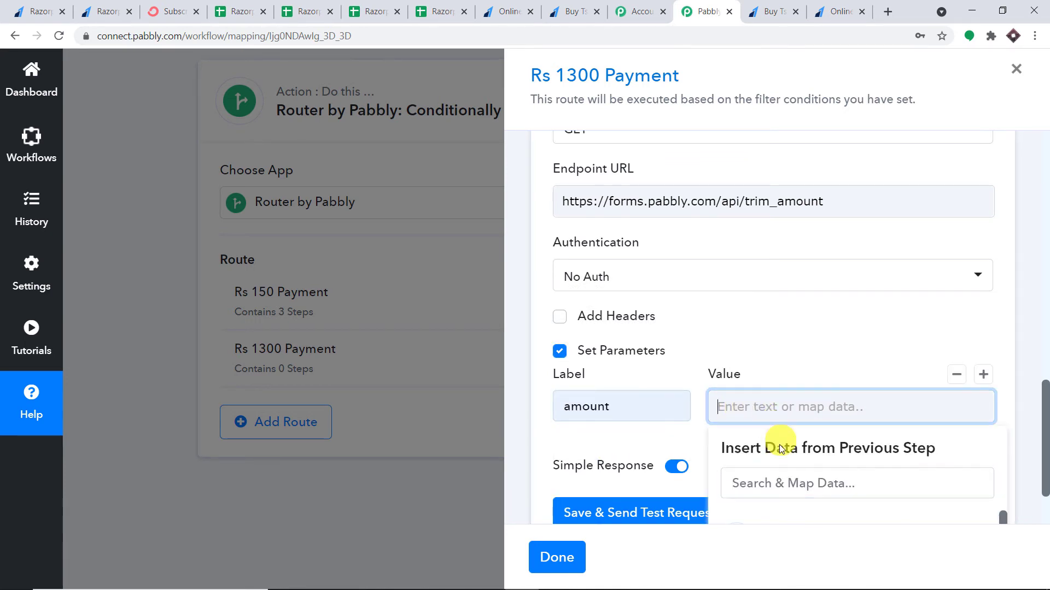
scroll(818, 474, down, 2)
click(817, 441)
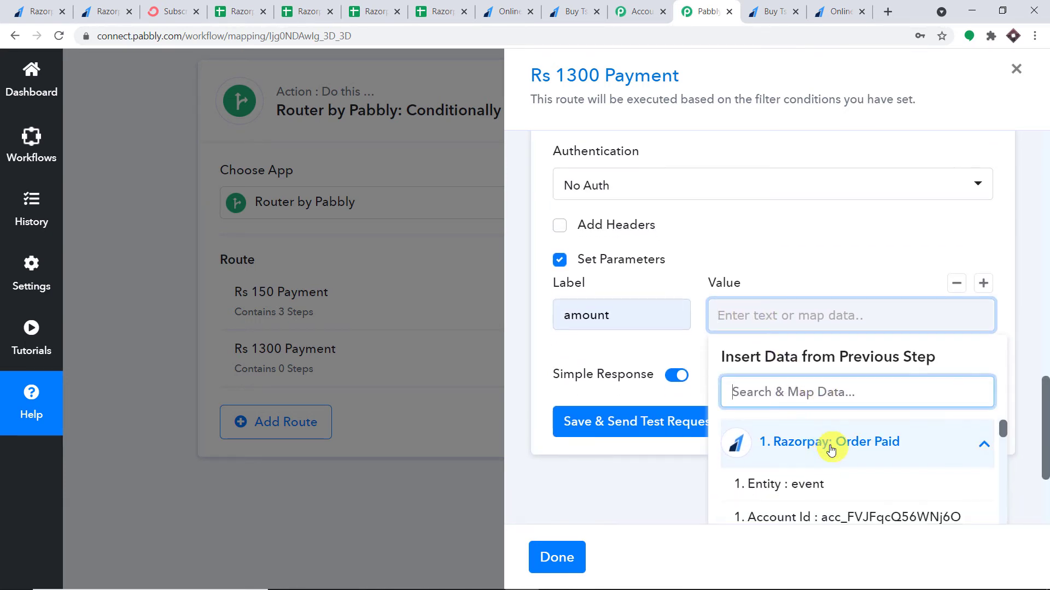
scroll(847, 456, down, 3)
scroll(847, 456, down, 3)
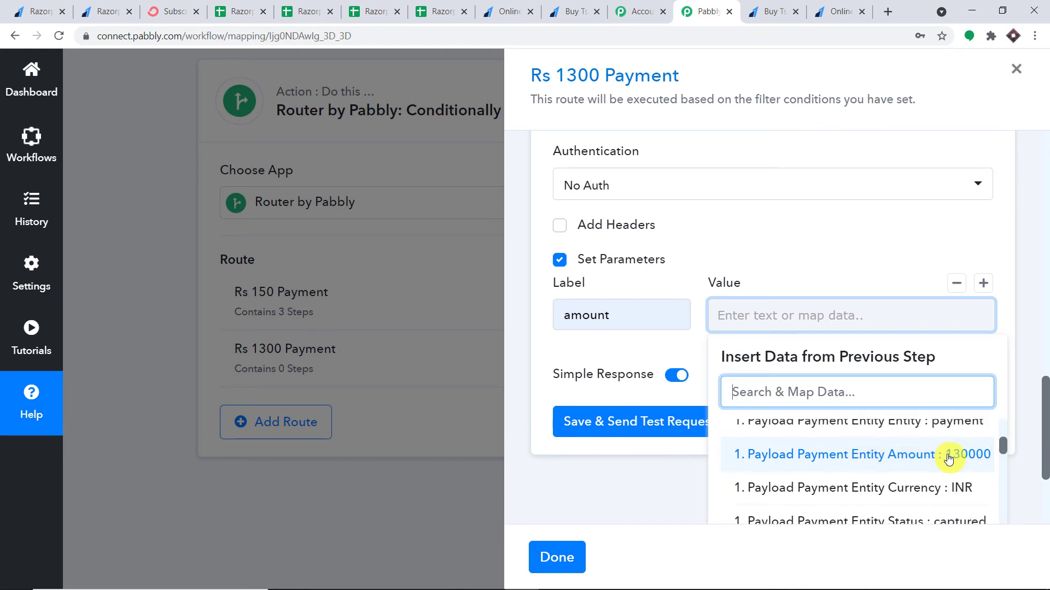
click(949, 456)
click(1031, 272)
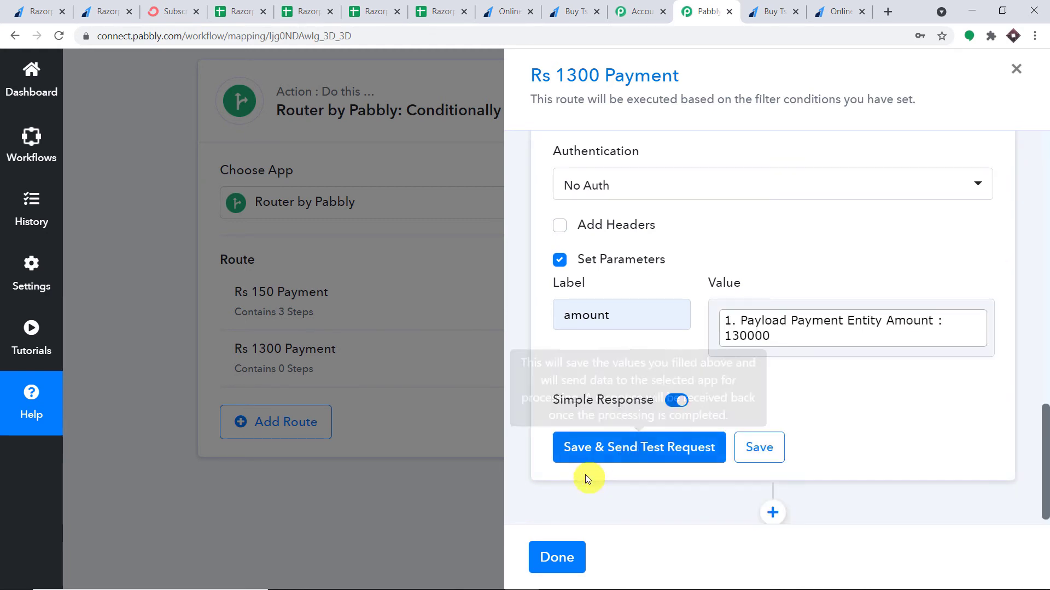
Send the test request and verify it returns success with amount 1300
click(602, 448)
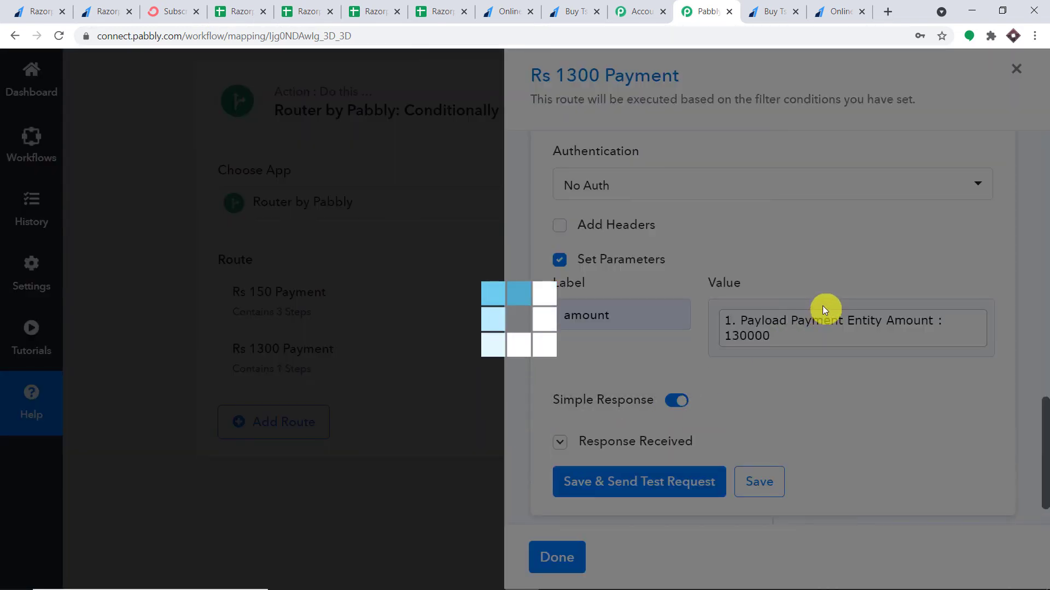
scroll(820, 312, down, 1)
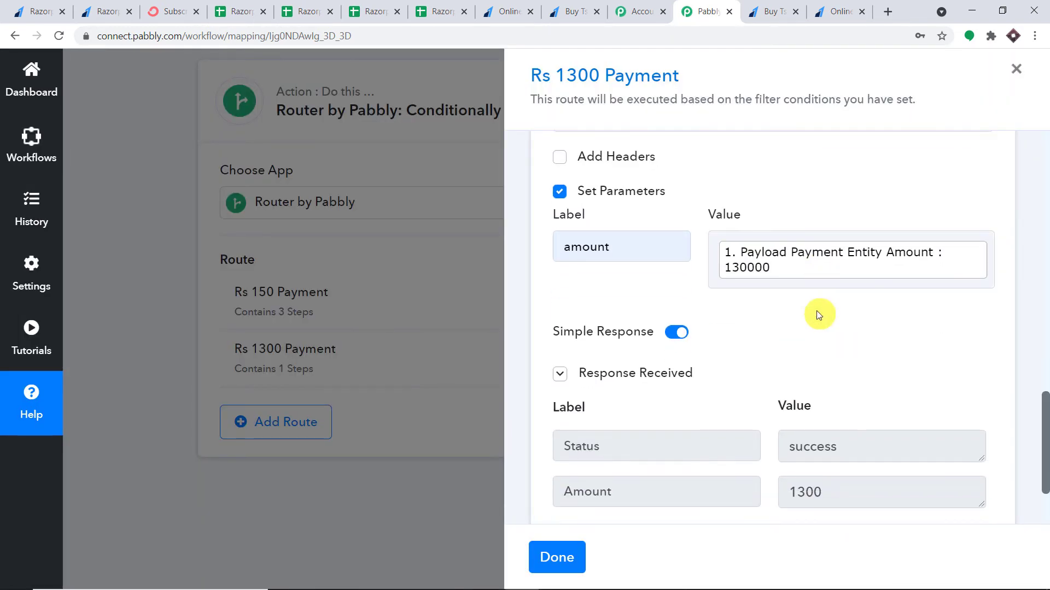
scroll(820, 328, down, 1)
drag(825, 425, 773, 429)
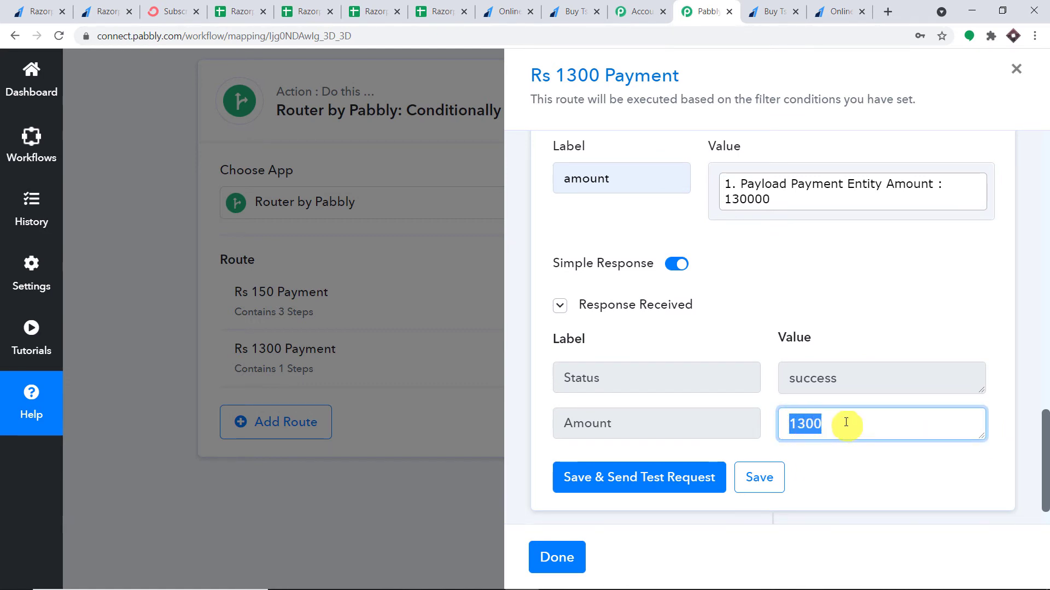
scroll(797, 307, down, 1)
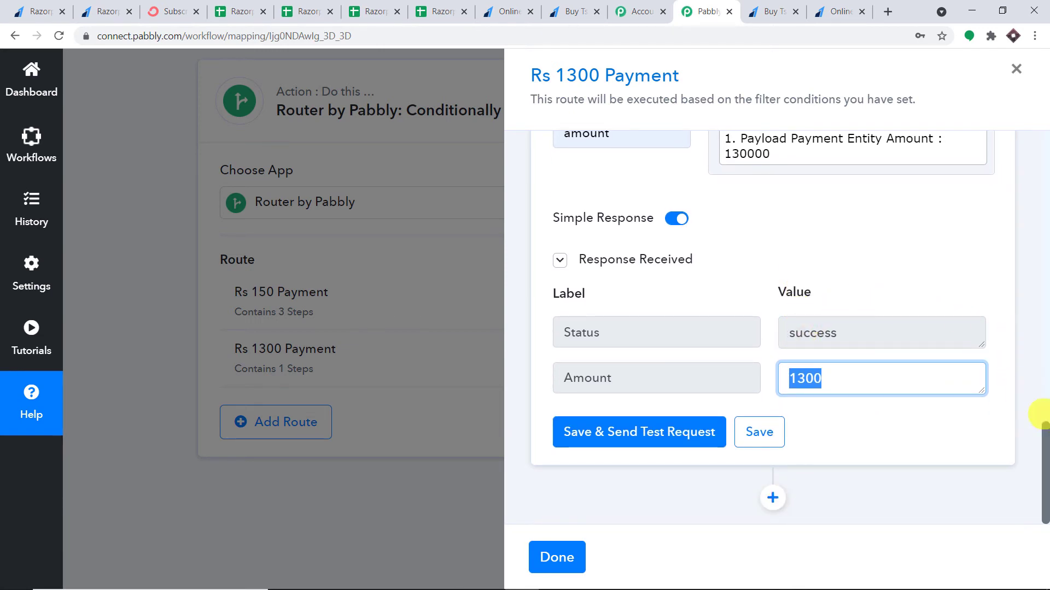
Add a ConvertKit step with the Tag a Subscriber event and start connecting the account
click(774, 498)
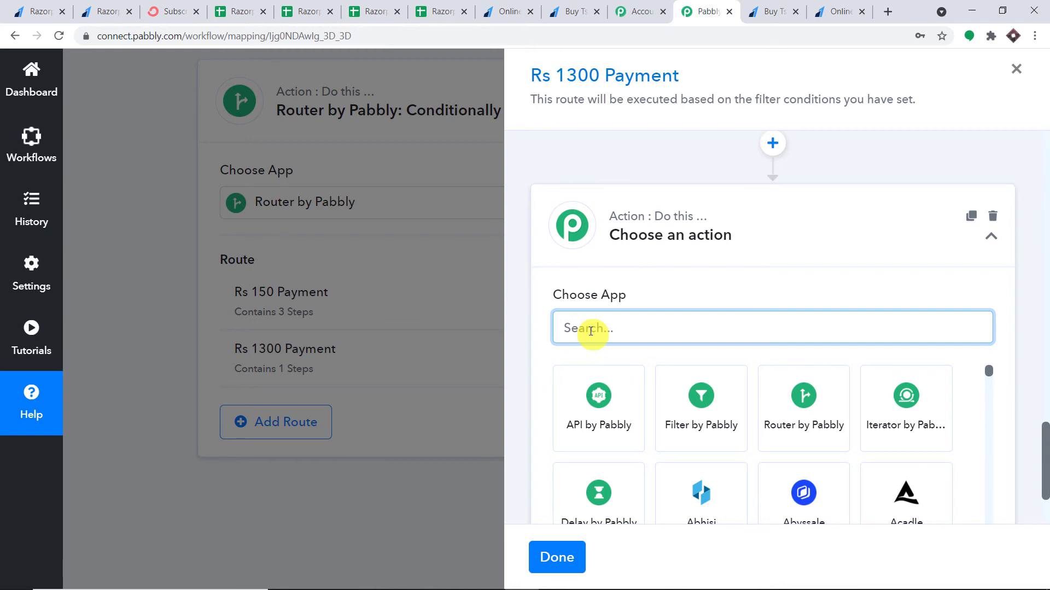
text(convert)
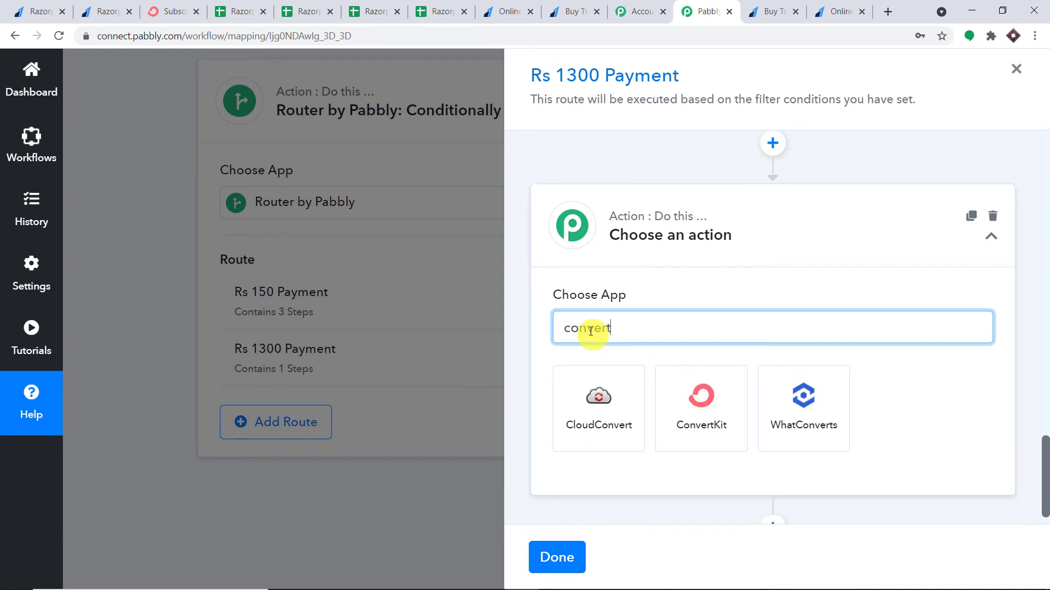
click(703, 398)
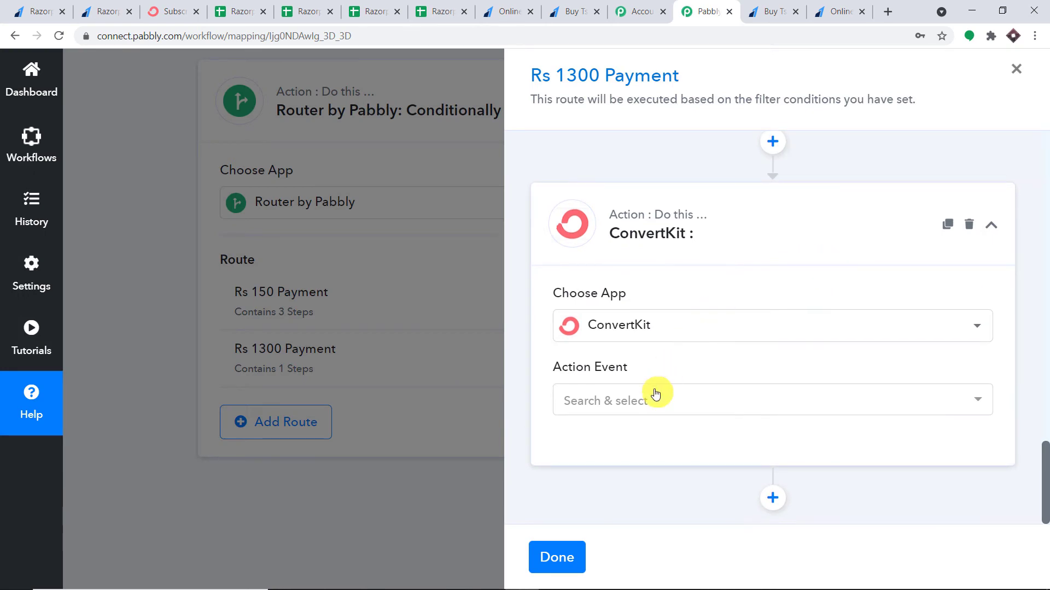
click(656, 394)
click(657, 298)
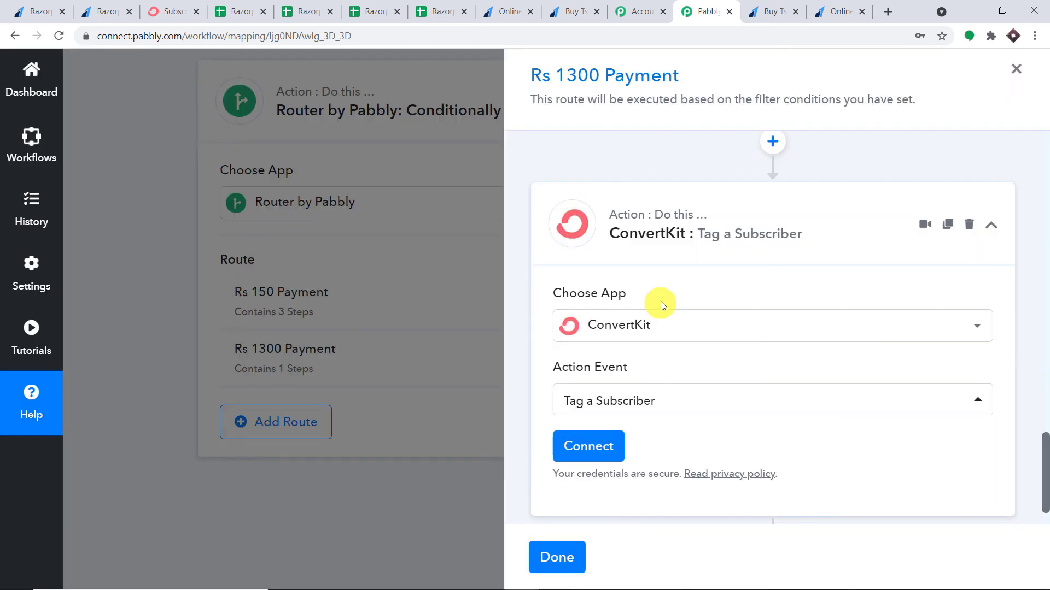
click(612, 444)
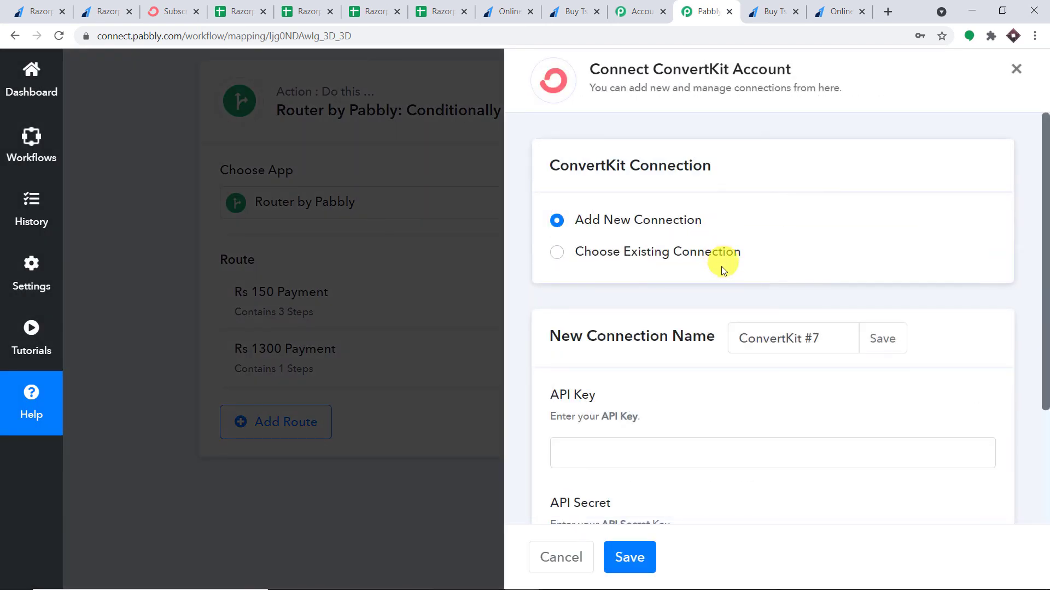
Reuse the existing ConvertKit #6 connection for the step and save it
scroll(711, 276, down, 3)
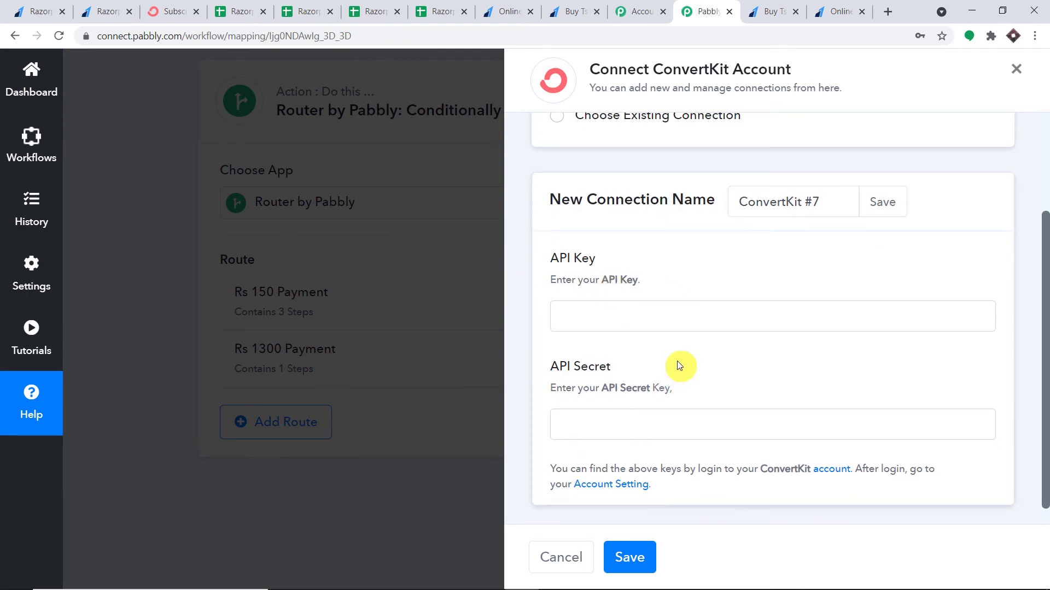
scroll(674, 350, up, 1)
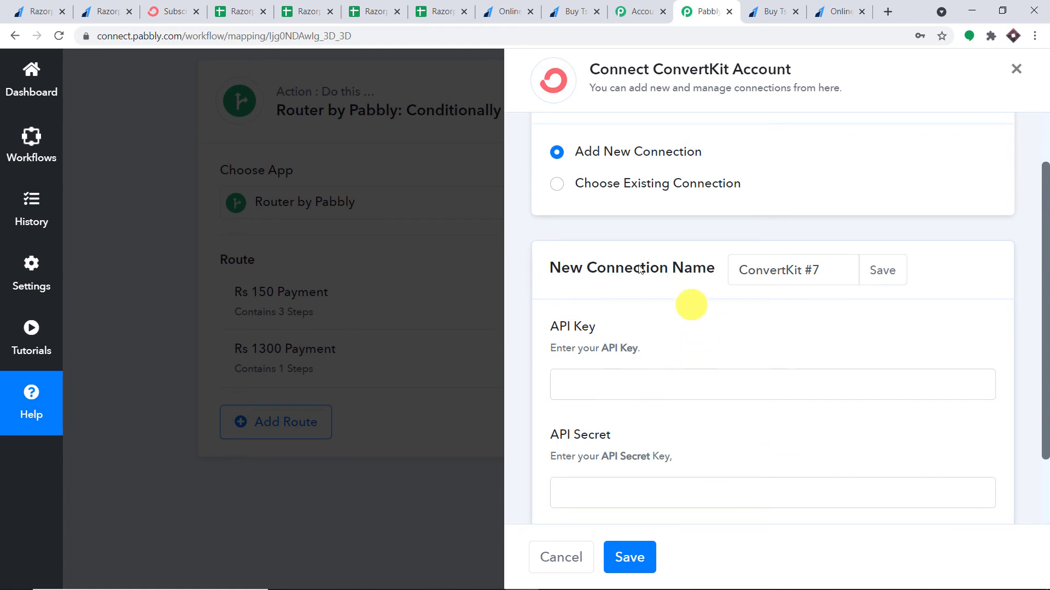
click(556, 188)
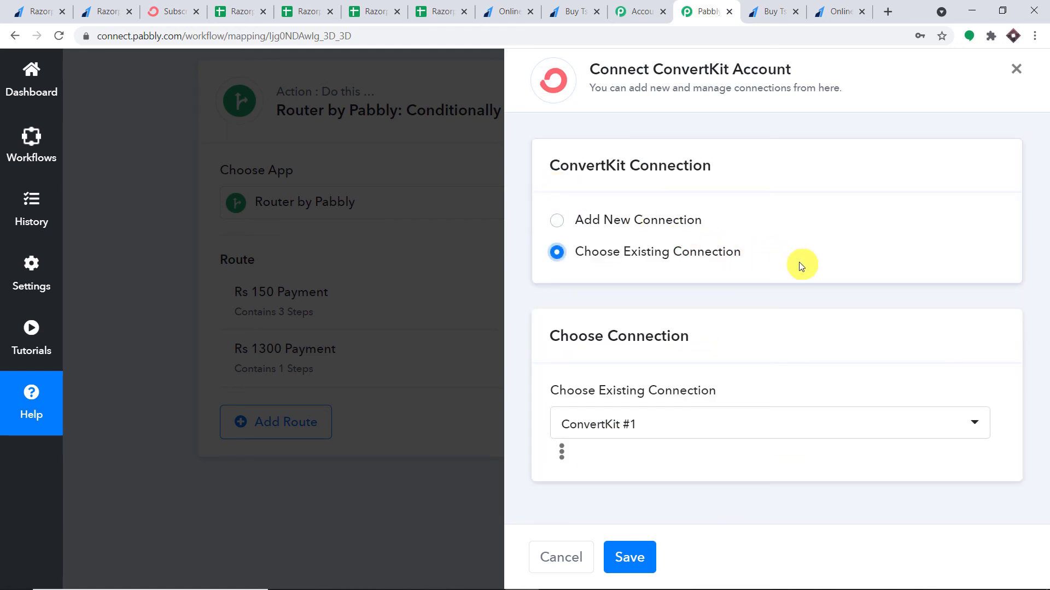
click(676, 421)
scroll(731, 370, down, 1)
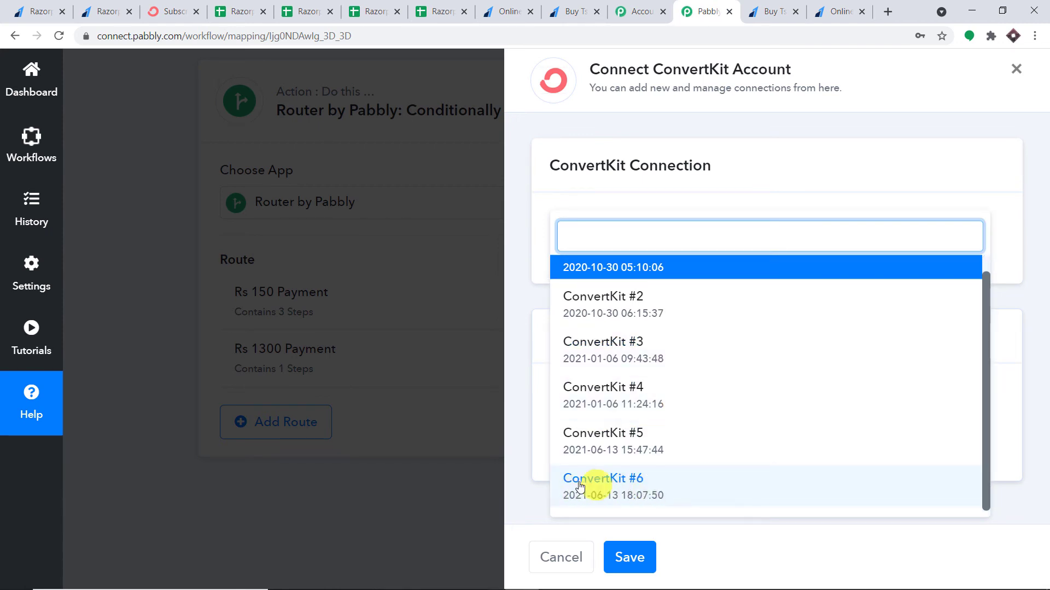
click(670, 485)
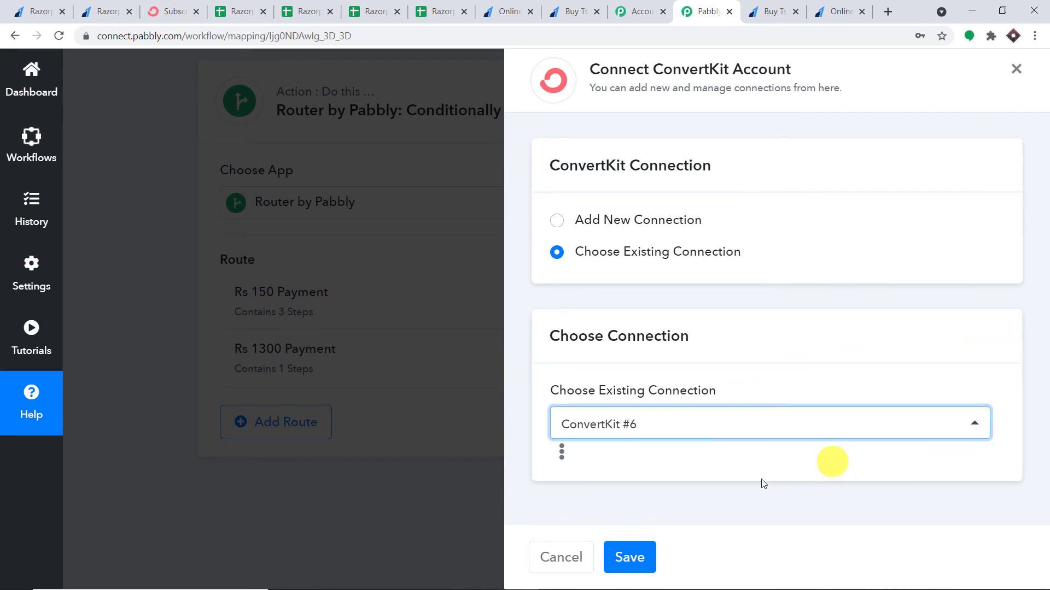
click(677, 462)
click(626, 558)
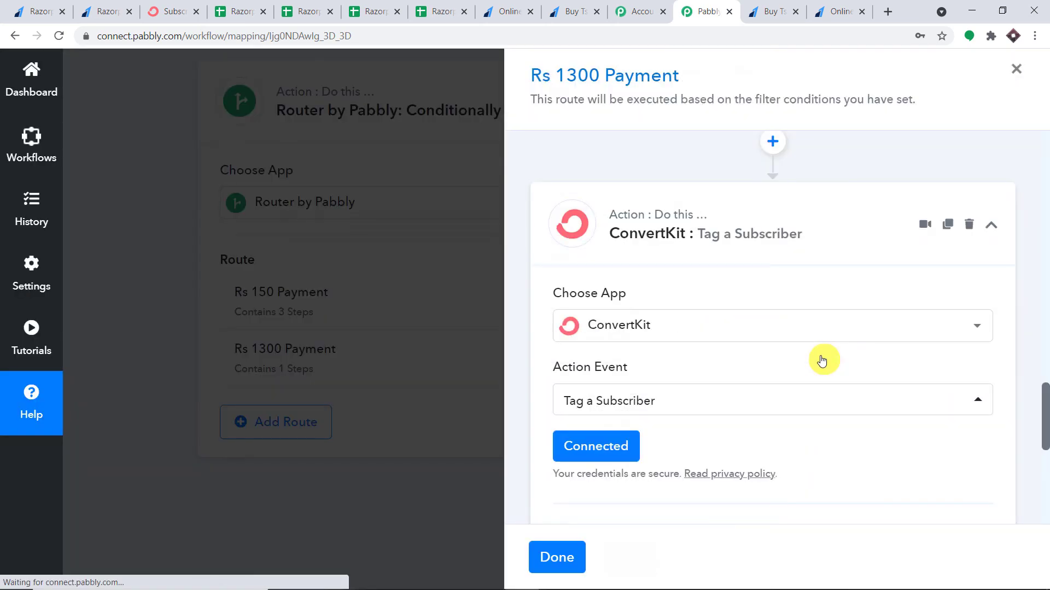
scroll(812, 354, down, 4)
scroll(789, 343, down, 1)
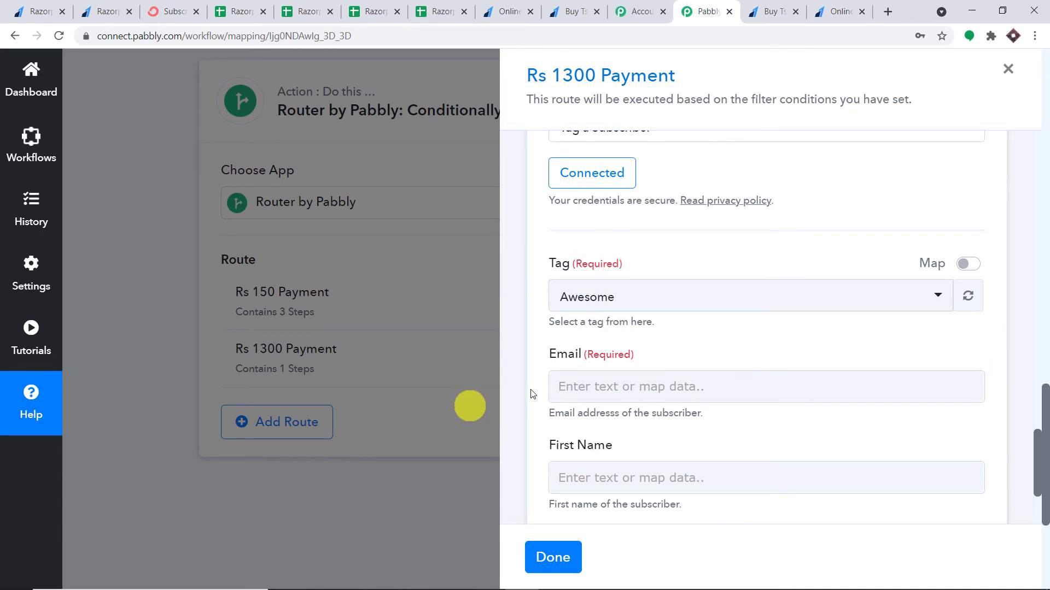
Keep Awesome as the subscriber tag after checking ConvertKit's subscriber list
scroll(598, 356, down, 1)
click(636, 237)
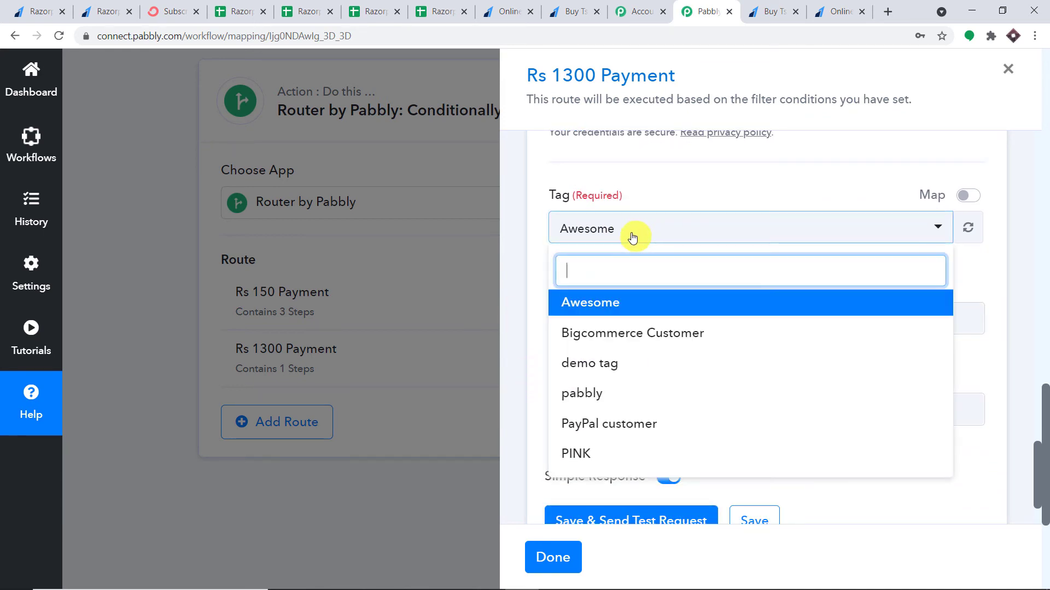
scroll(620, 377, down, 1)
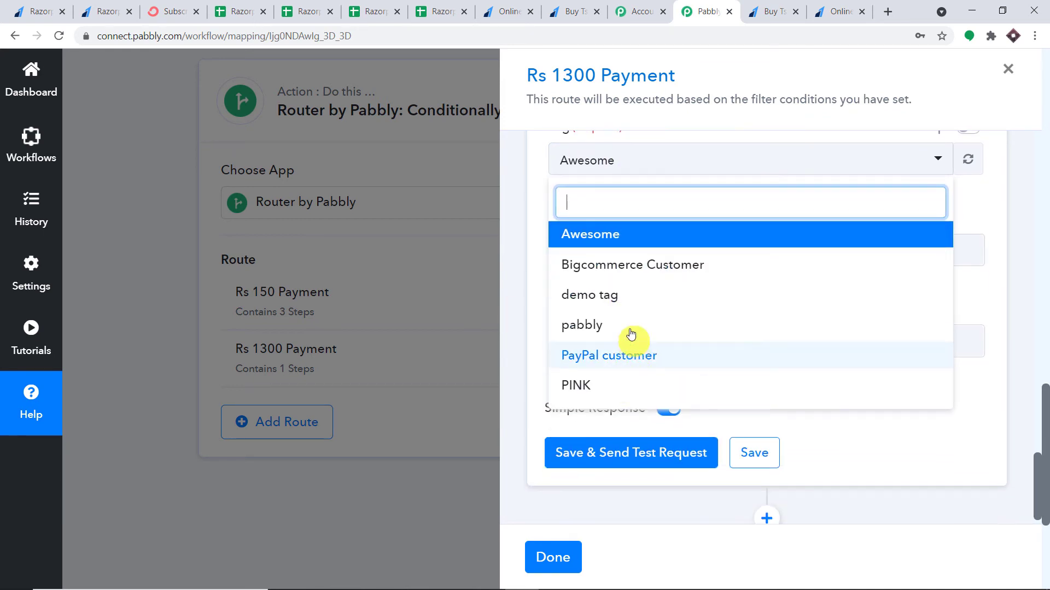
click(616, 239)
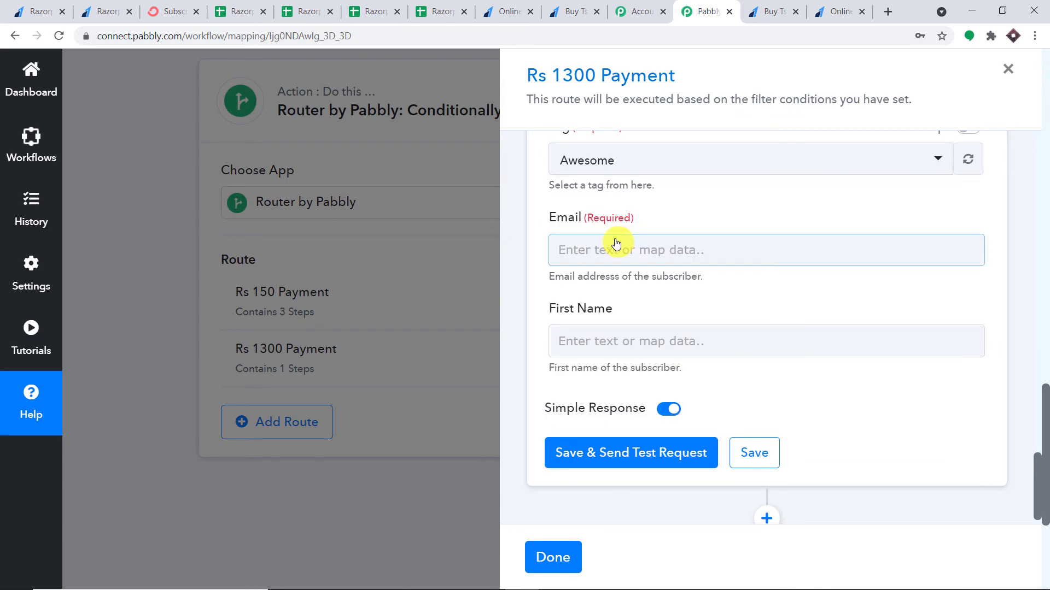
scroll(700, 254, up, 1)
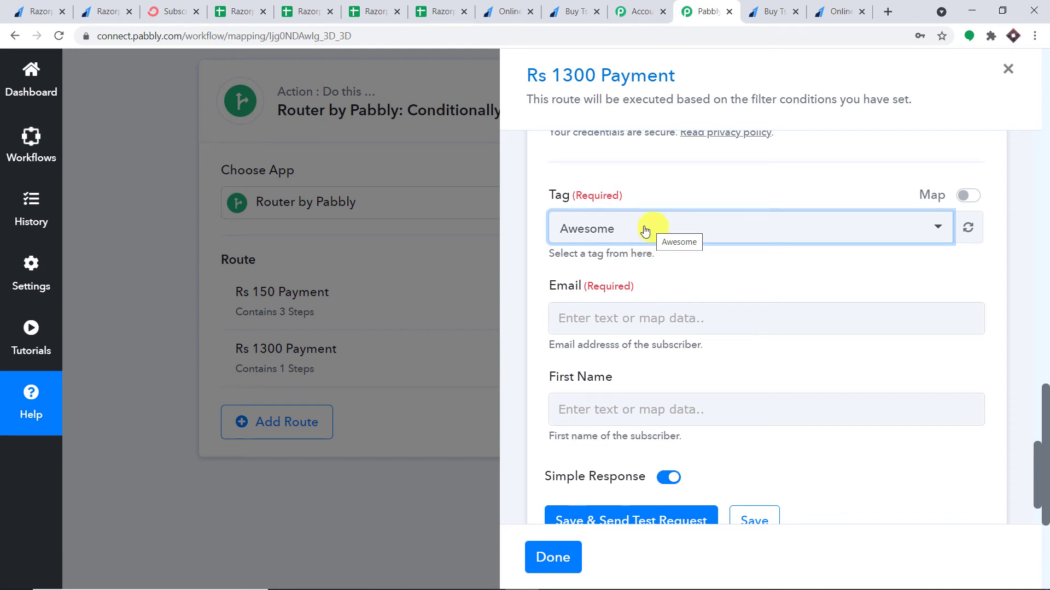
click(164, 11)
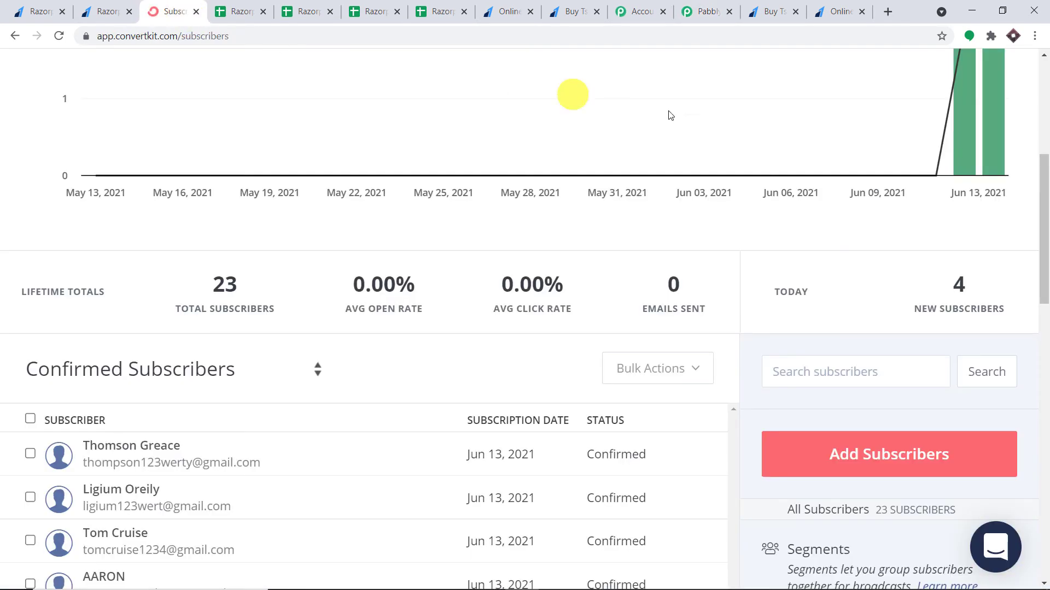
click(704, 12)
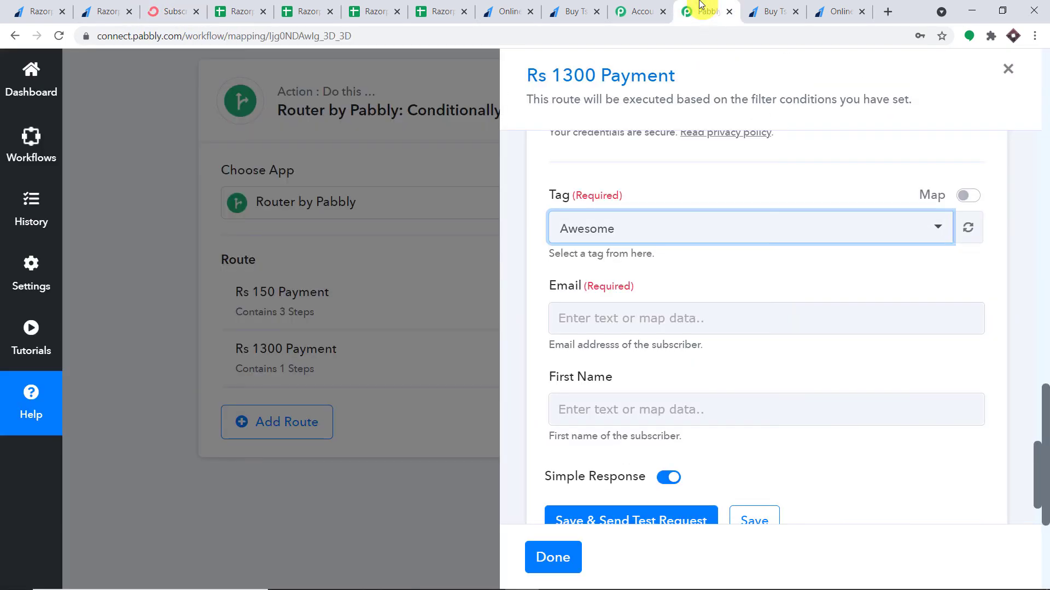
Map the buyer's email from the Razorpay notes into the Email field
click(607, 317)
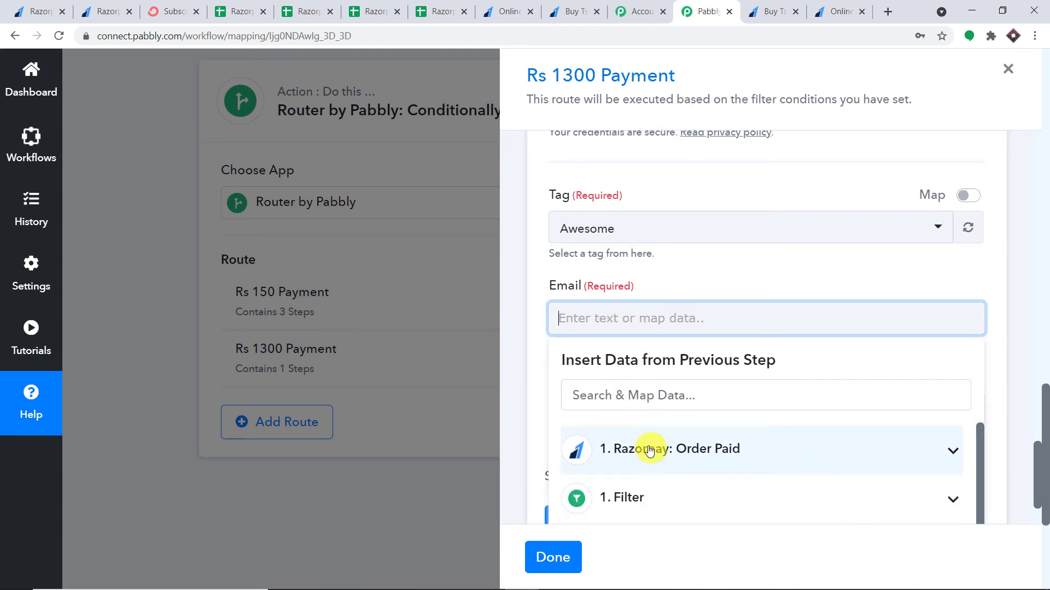
click(650, 450)
scroll(684, 440, down, 5)
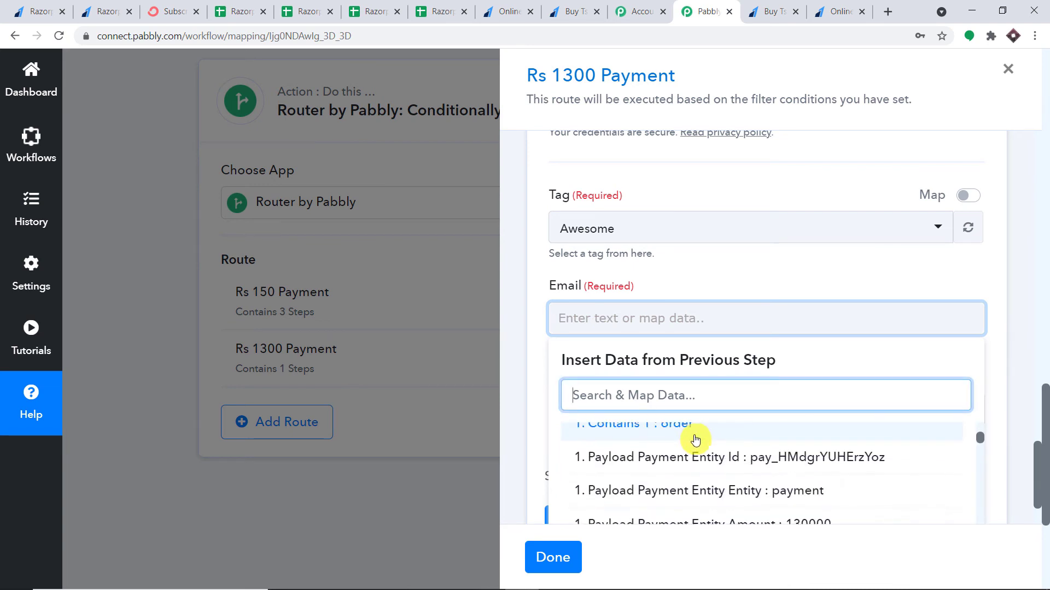
scroll(703, 441, down, 10)
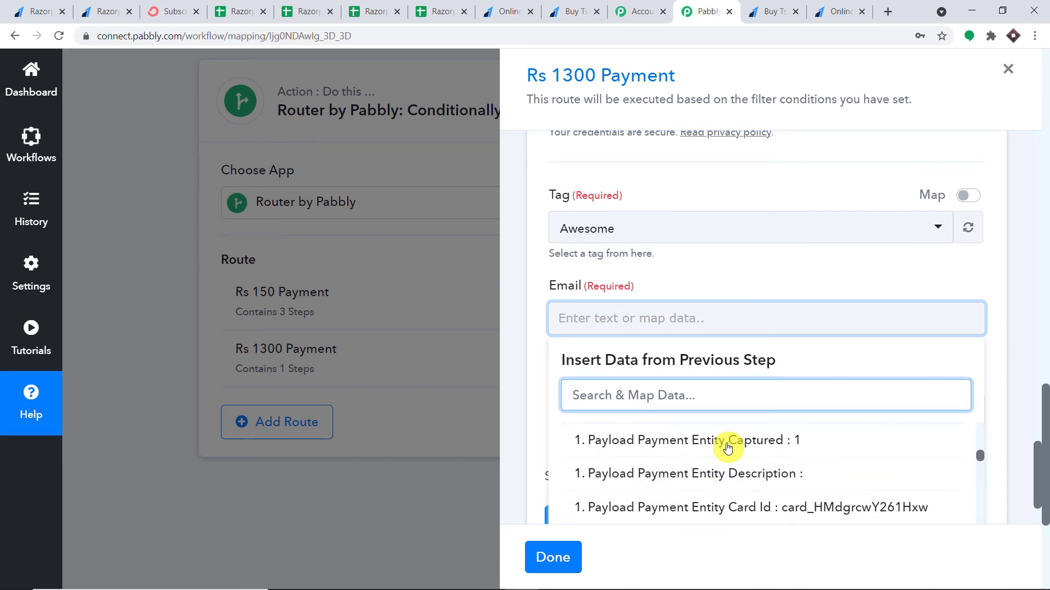
scroll(731, 447, down, 10)
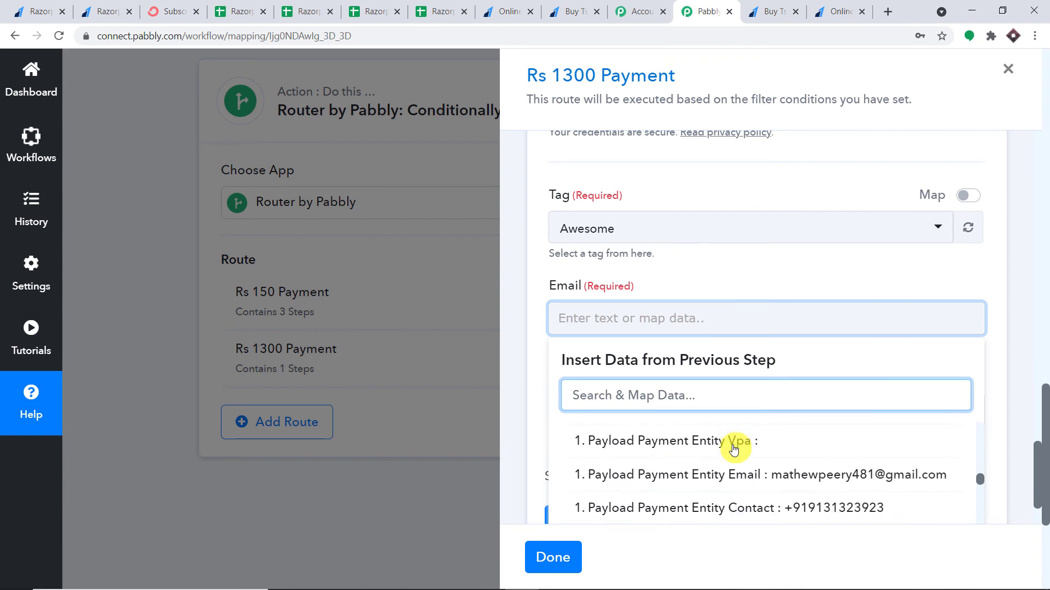
scroll(737, 447, up, 2)
scroll(762, 471, down, 2)
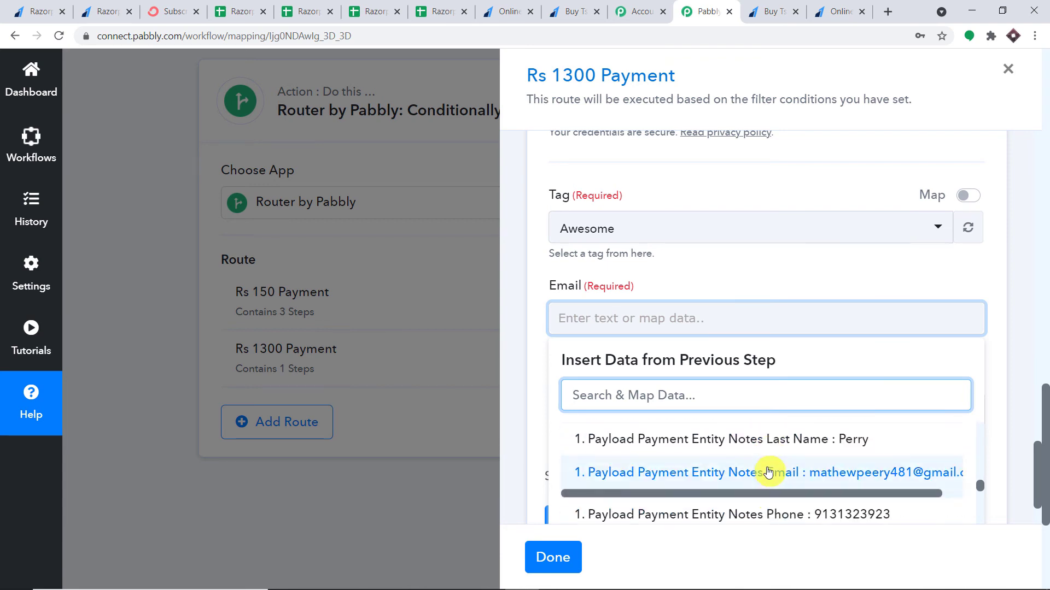
click(770, 474)
click(897, 276)
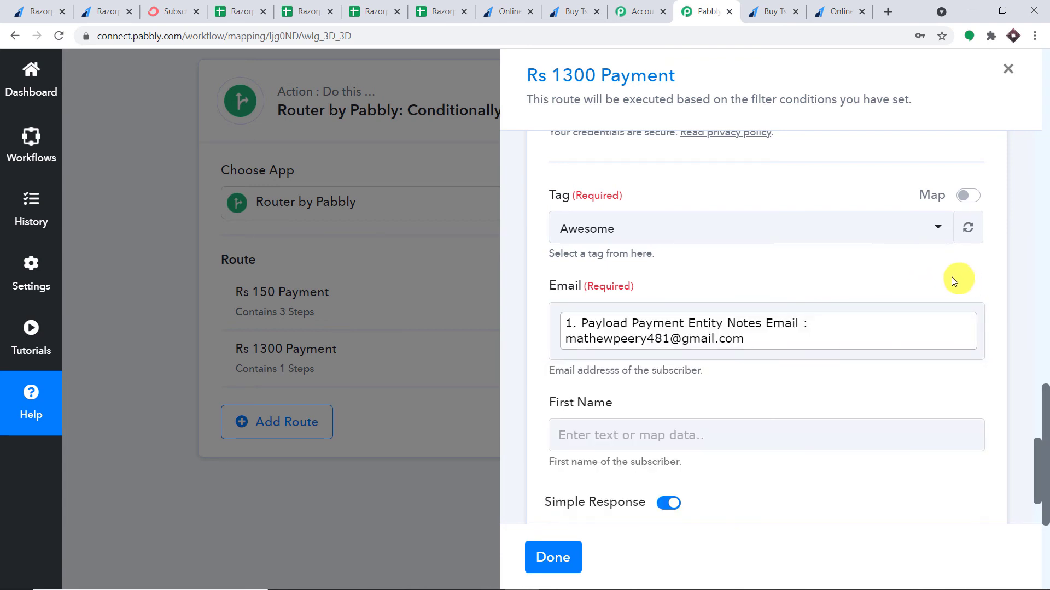
scroll(615, 329, down, 2)
Map the buyer's first name from the Razorpay notes into First Name
click(598, 323)
click(656, 448)
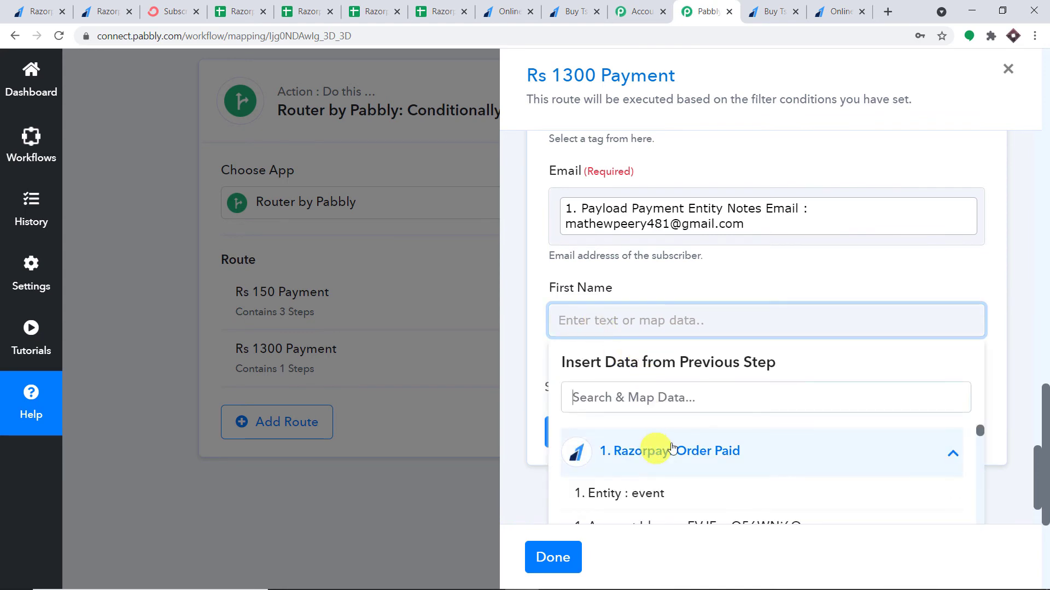
scroll(727, 457, down, 3)
scroll(733, 459, down, 6)
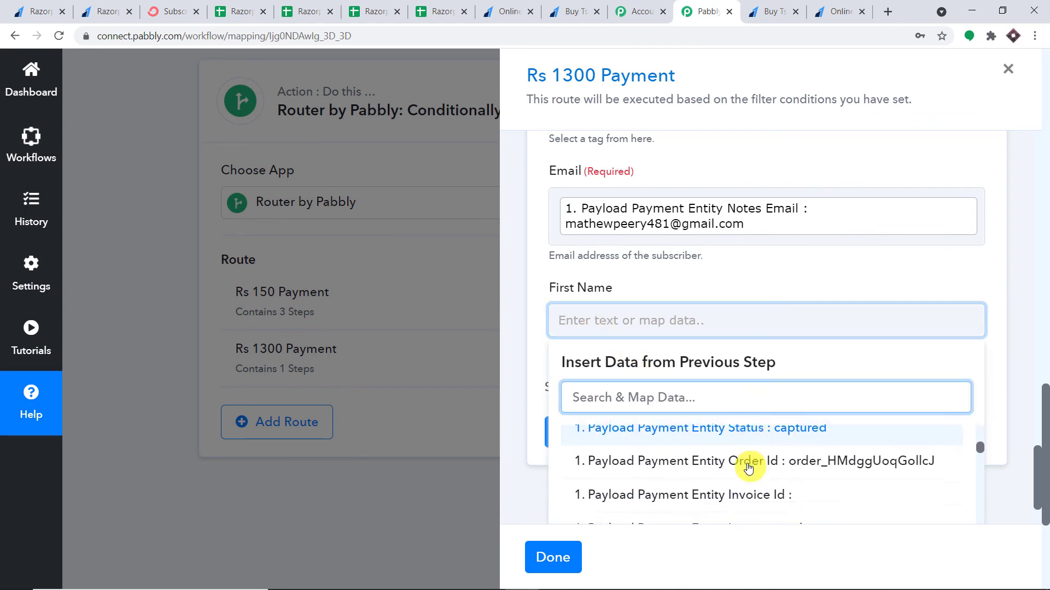
scroll(753, 468, down, 5)
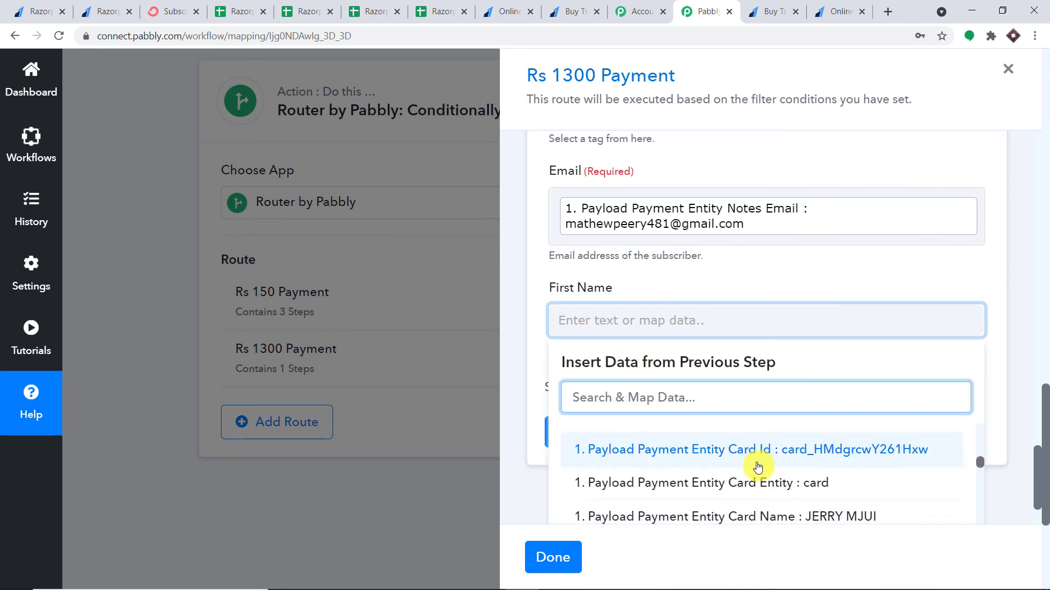
scroll(773, 459, down, 6)
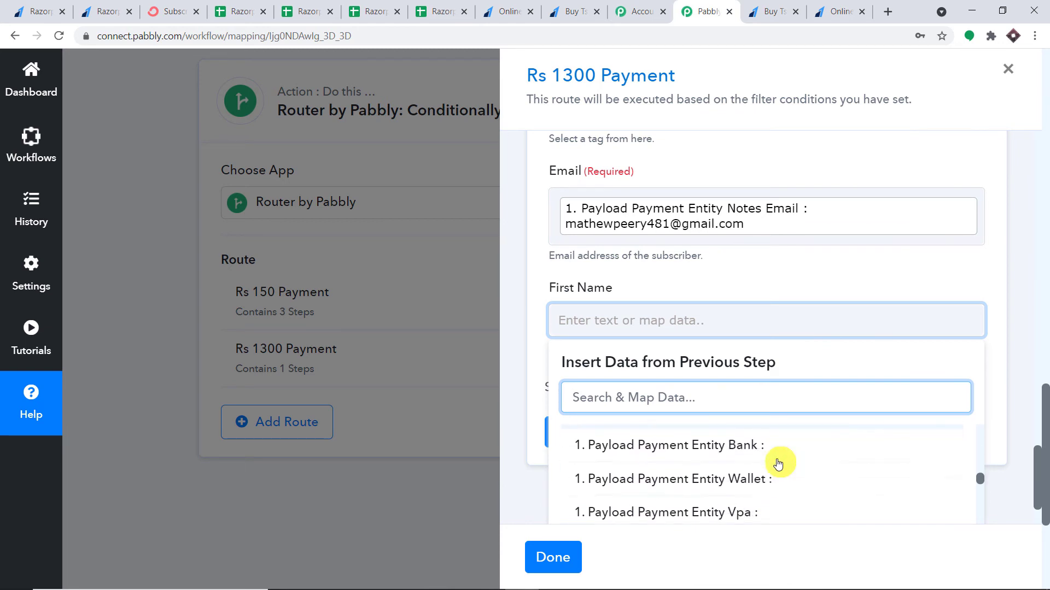
scroll(775, 462, down, 4)
scroll(780, 463, up, 2)
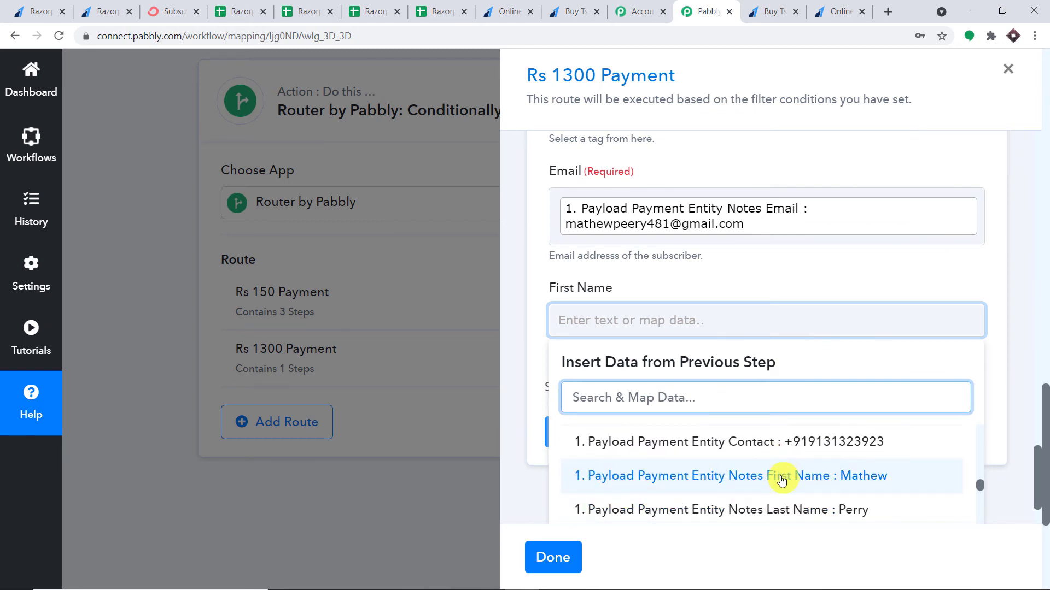
click(781, 464)
click(996, 263)
scroll(924, 289, down, 1)
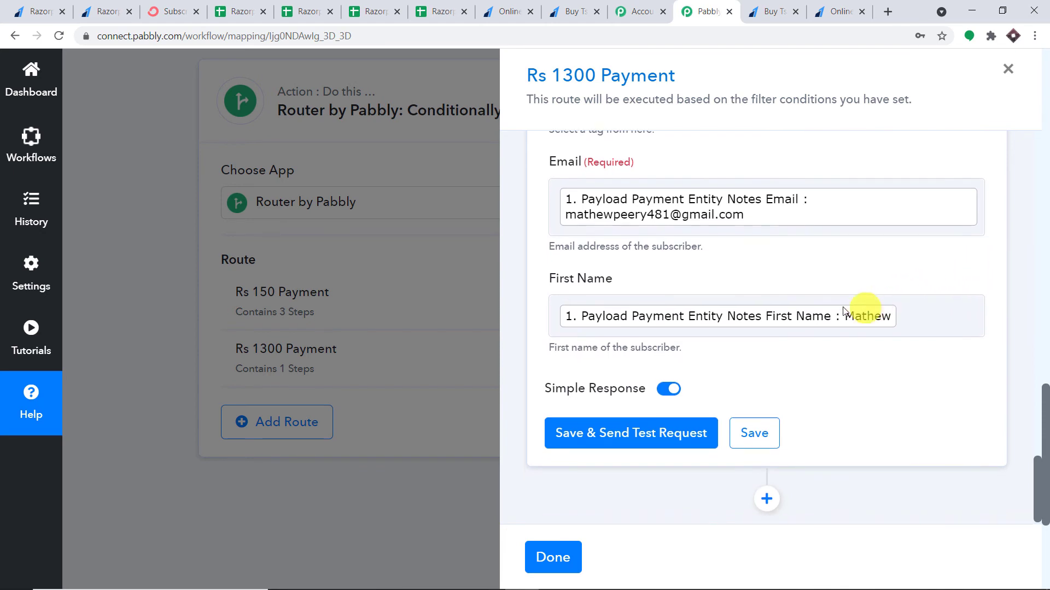
Save and test the ConvertKit step, getting an active subscription
click(609, 433)
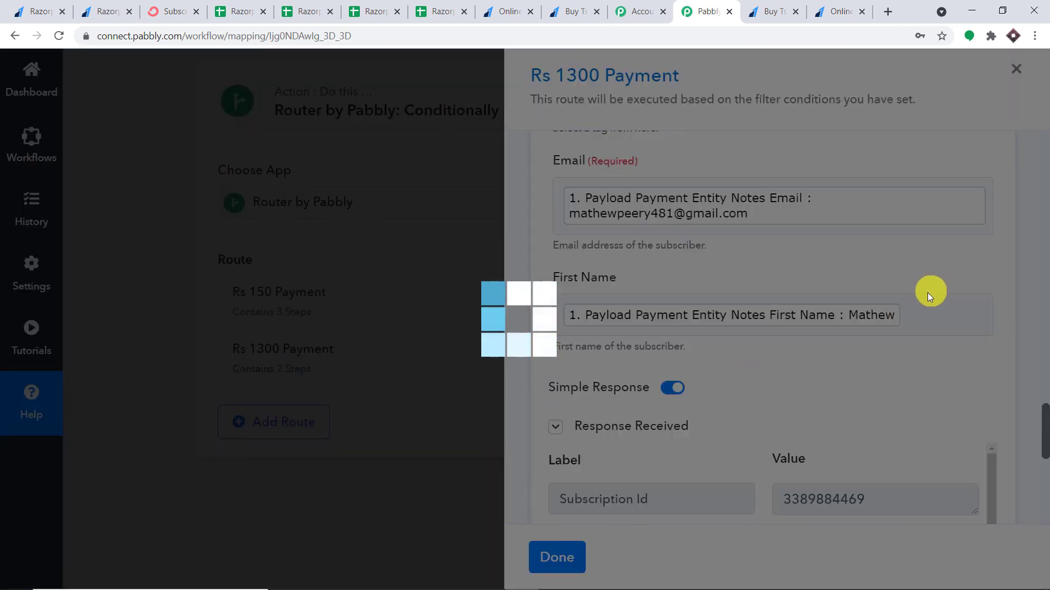
scroll(902, 303, down, 3)
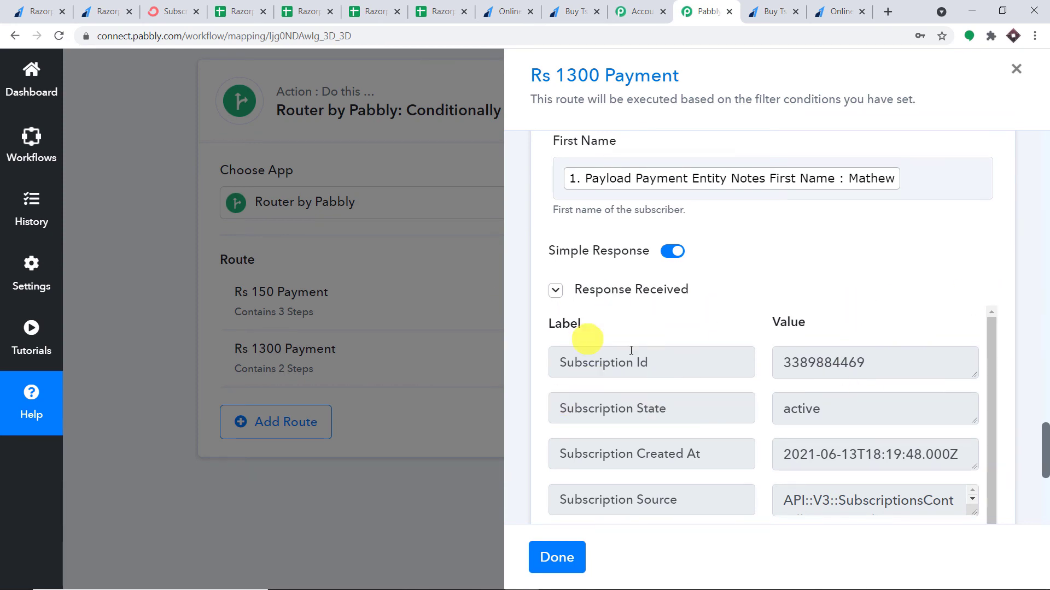
click(174, 12)
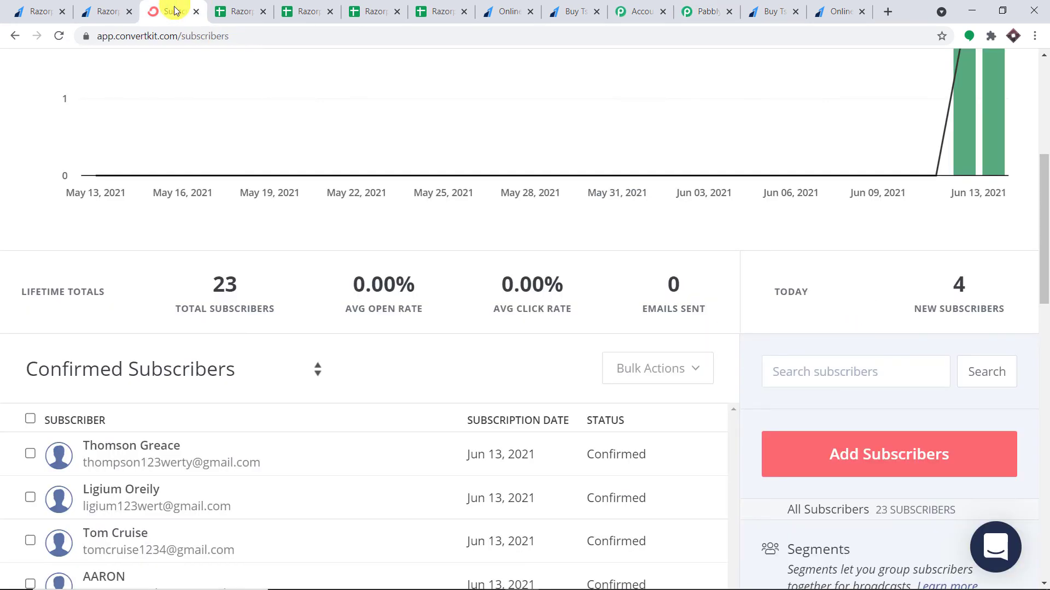
Reload ConvertKit Subscribers to confirm 24 subscribers including the new buyer, then return to Pabbly
click(58, 36)
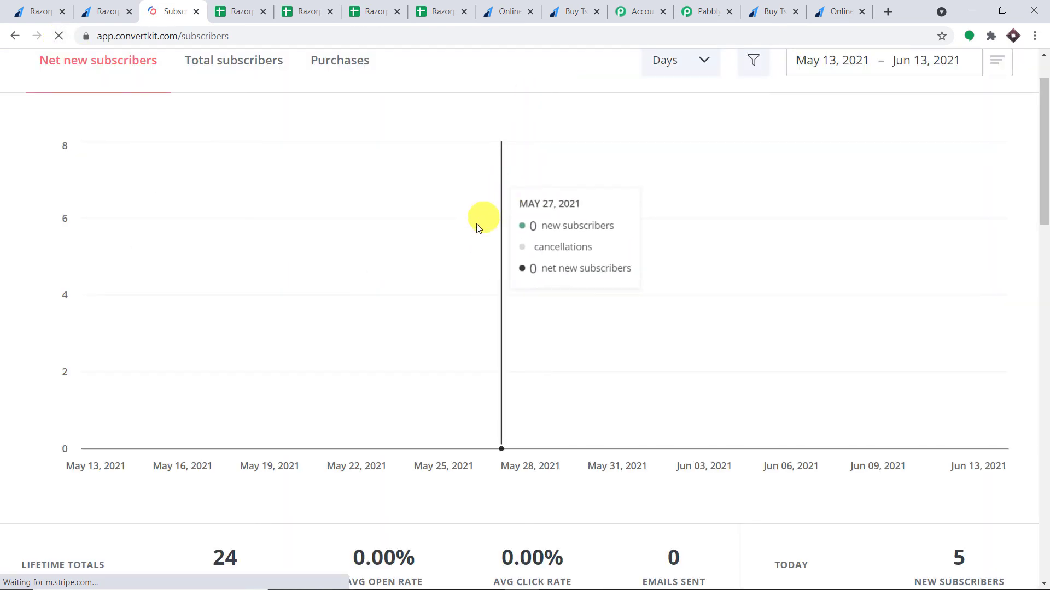
scroll(474, 232, down, 7)
scroll(474, 232, down, 3)
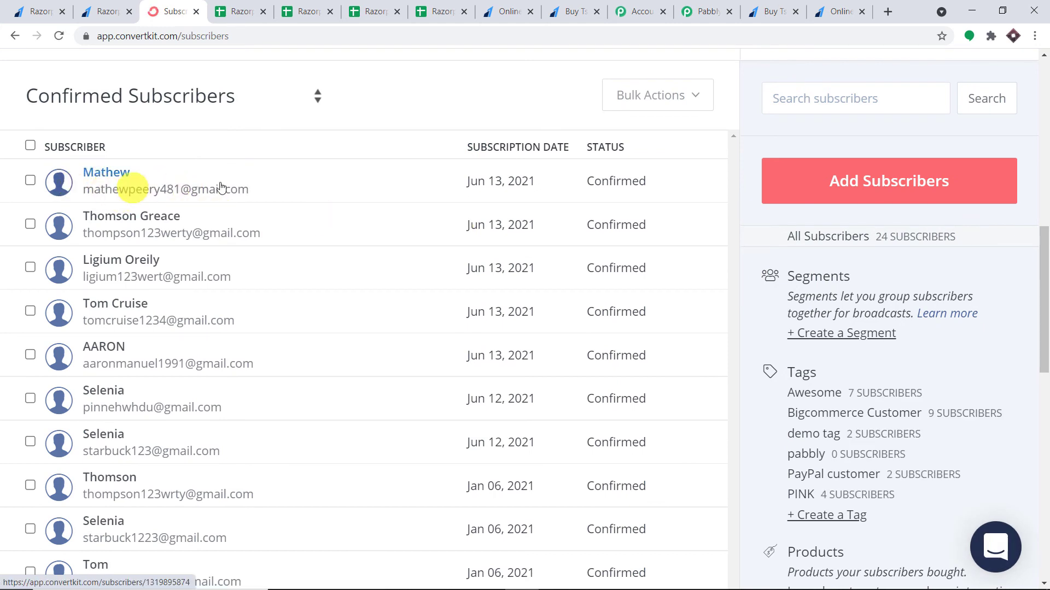
click(833, 5)
click(705, 11)
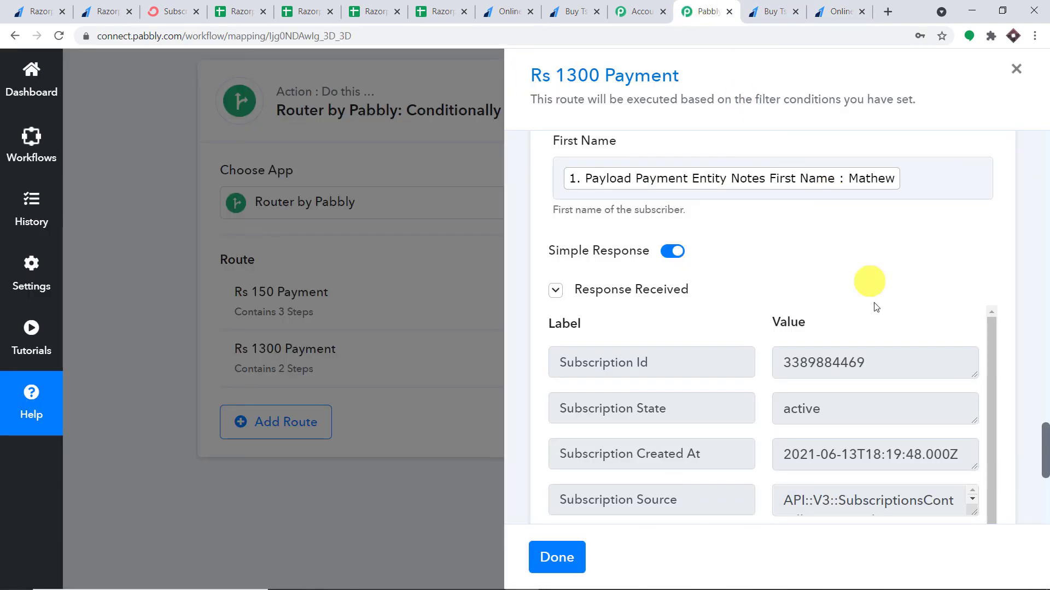
Add a Google Sheets step after ConvertKit with Add New Row as its action event
scroll(875, 307, down, 10)
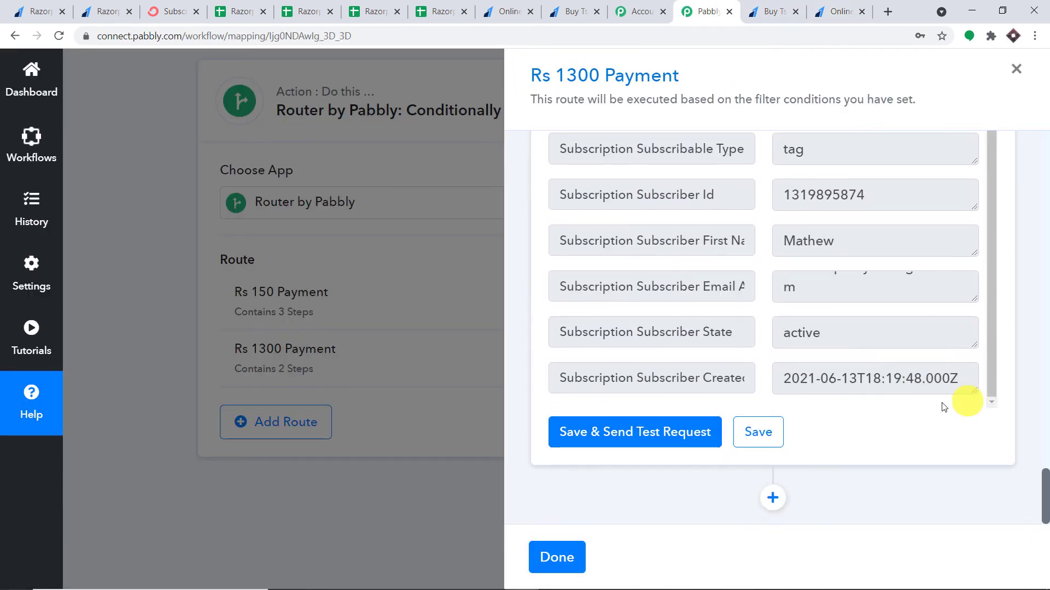
click(772, 497)
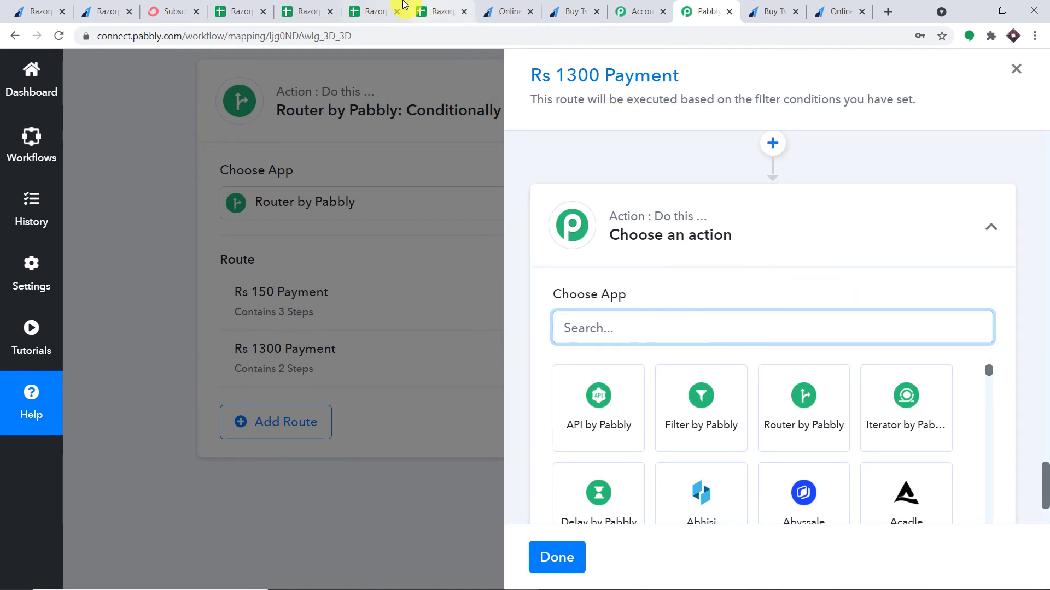
click(401, 10)
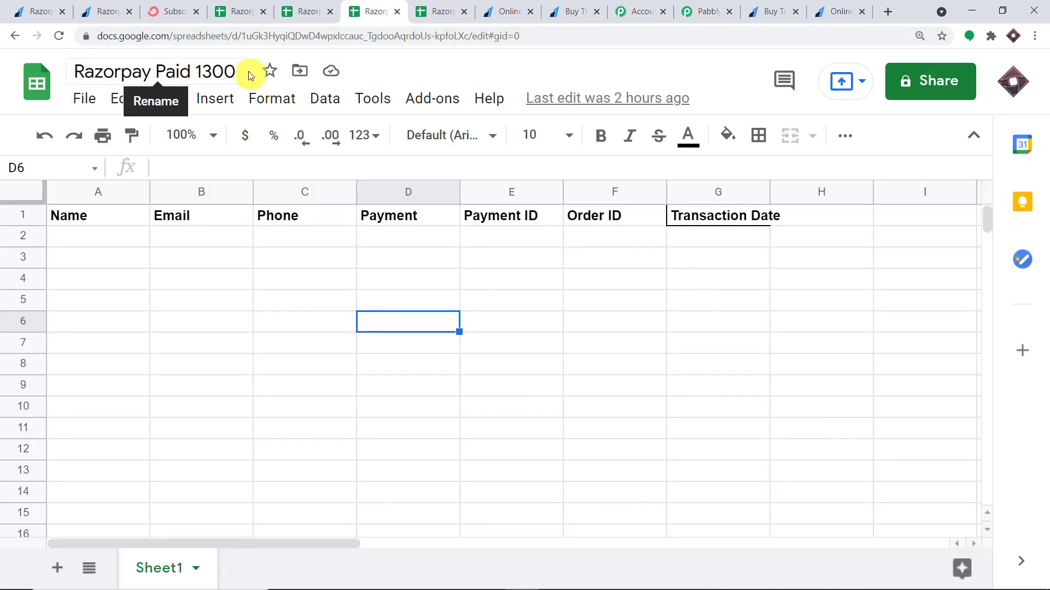
click(718, 6)
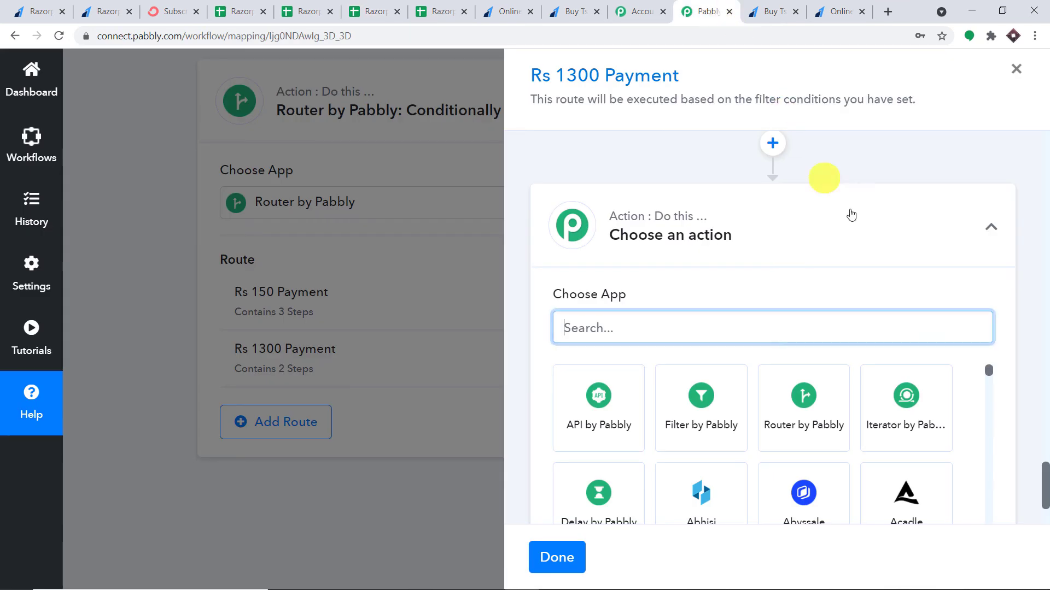
scroll(820, 180, down, 3)
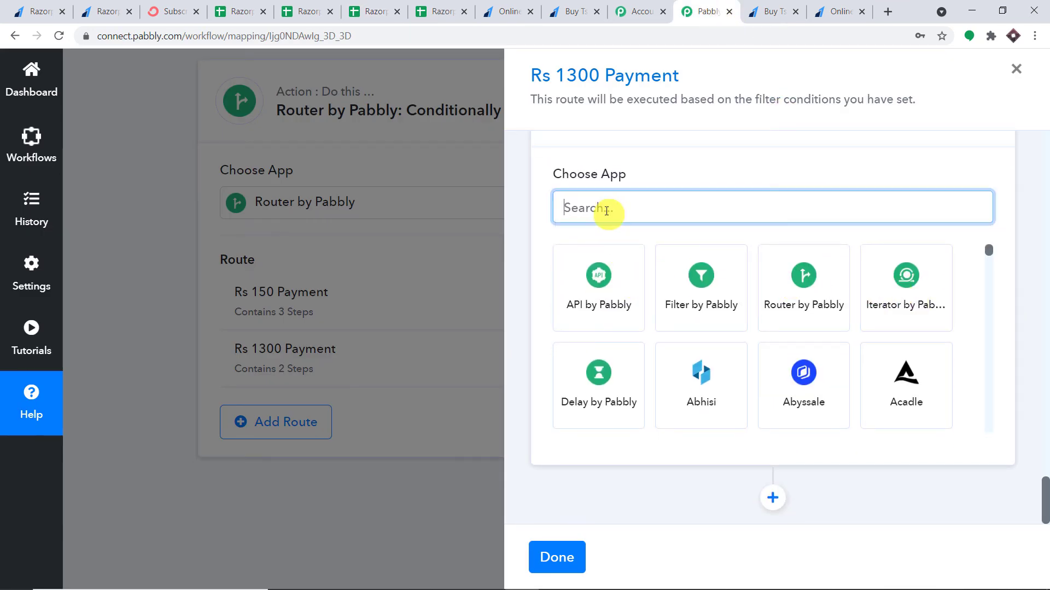
text(goog)
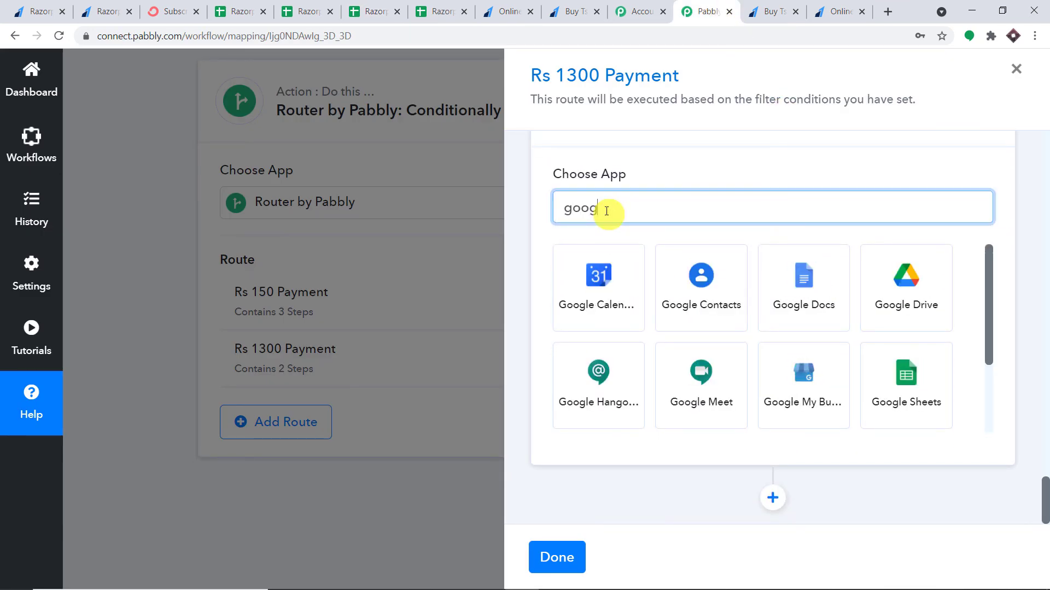
click(897, 375)
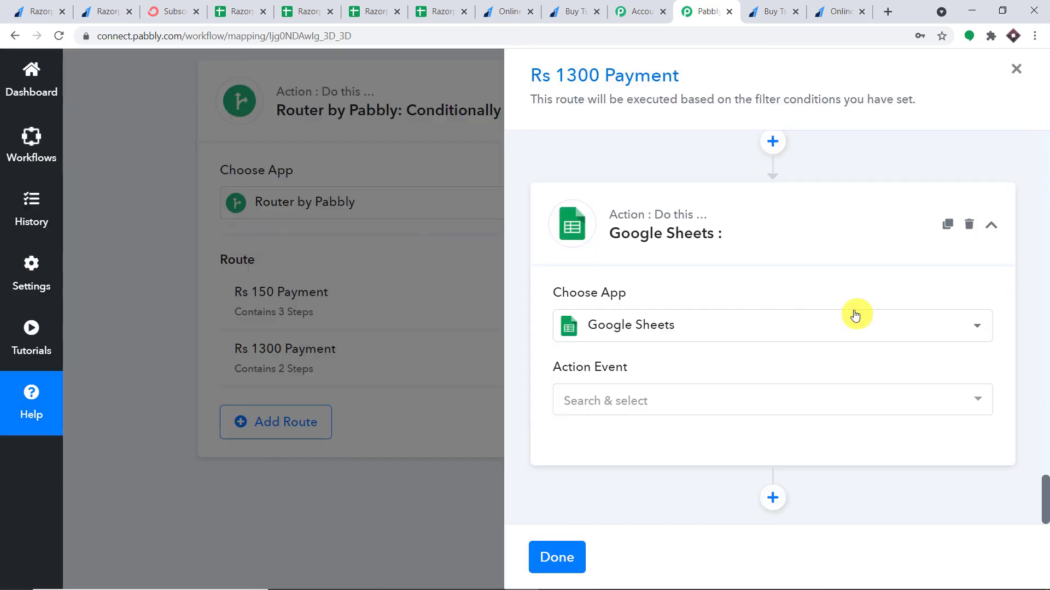
click(605, 402)
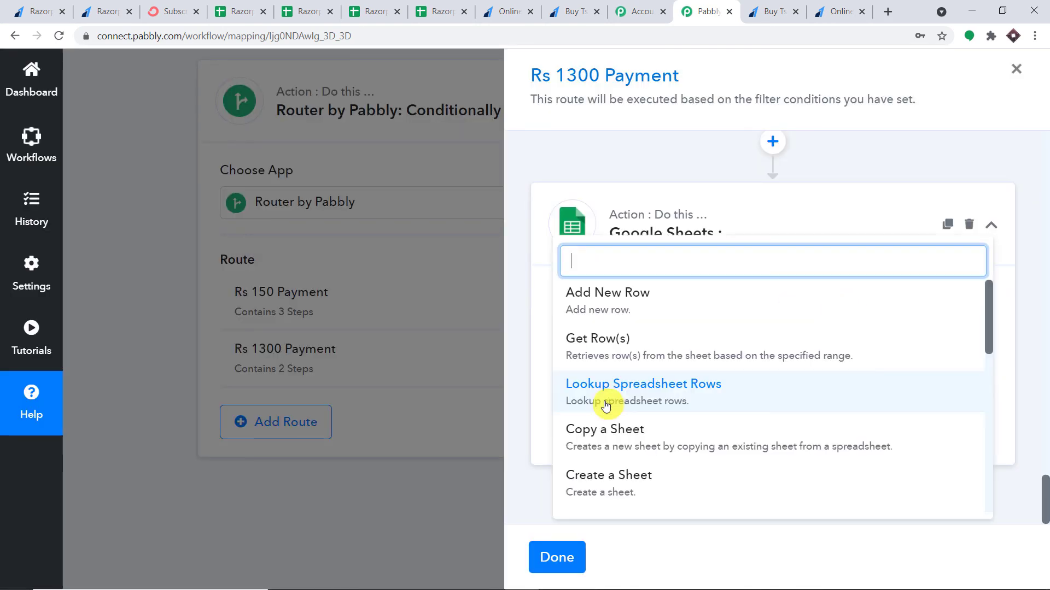
click(695, 305)
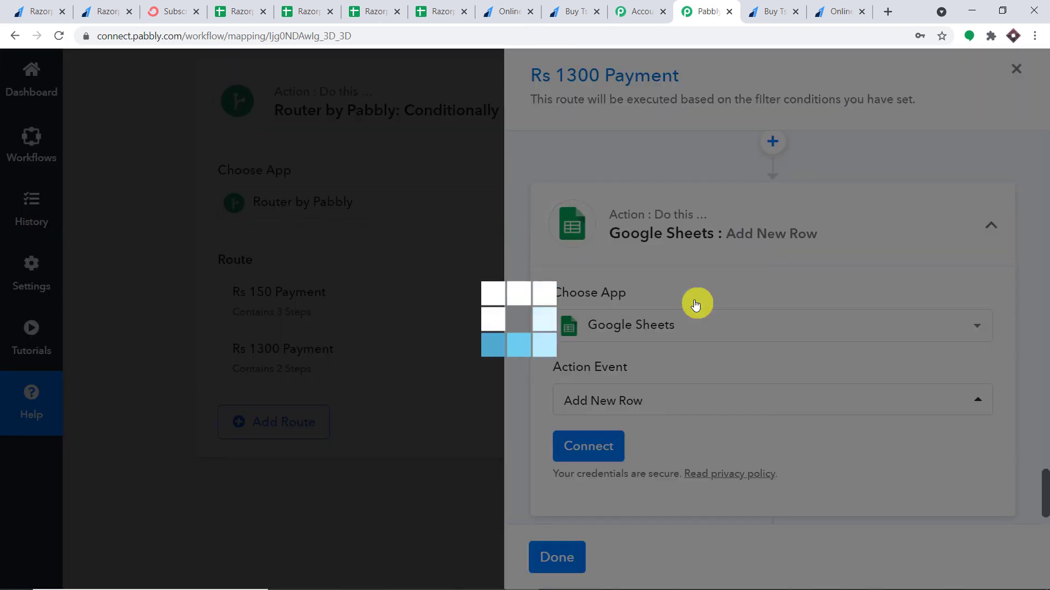
scroll(695, 305, down, 1)
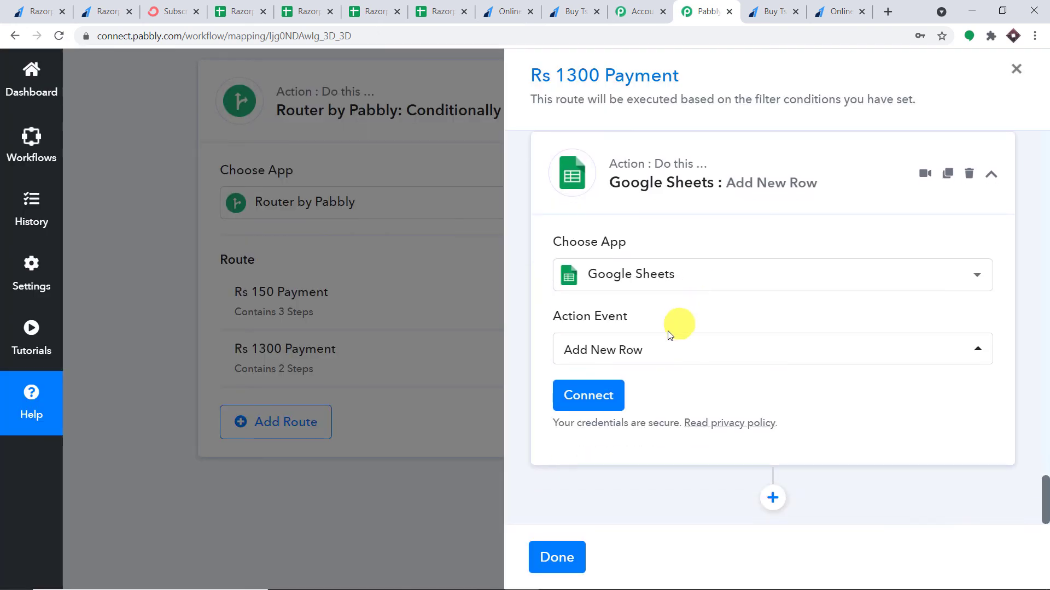
Authorize a new Google Sheets connection with the chosen Google account and allow spreadsheet access
click(592, 401)
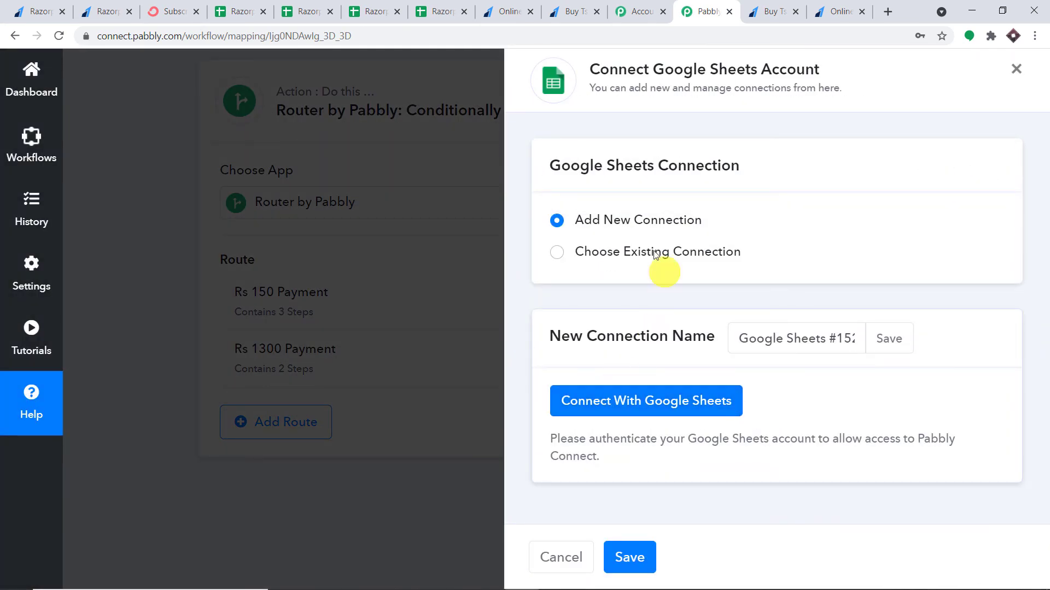
click(654, 401)
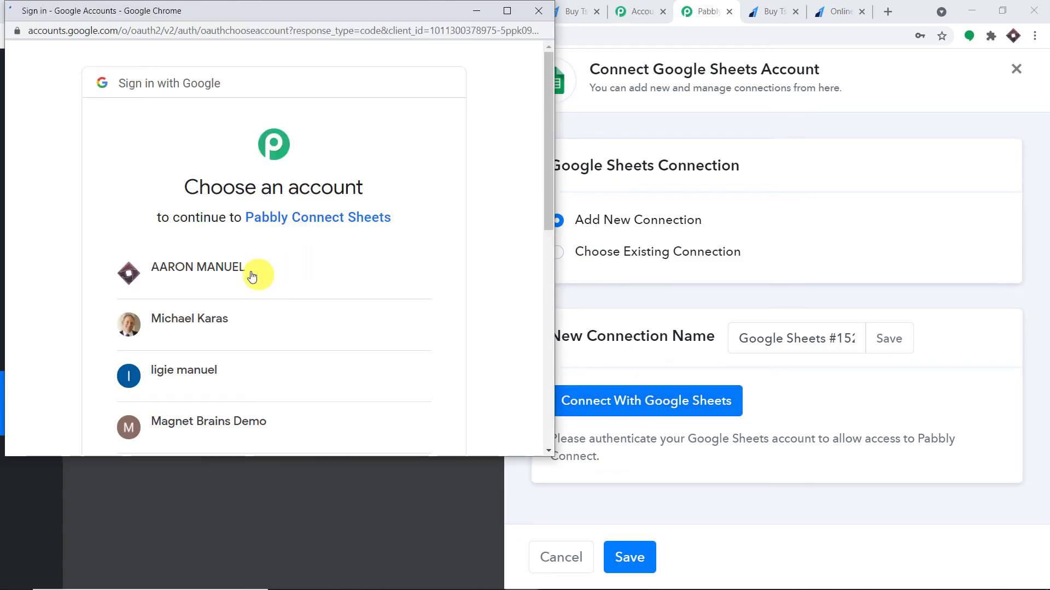
click(236, 277)
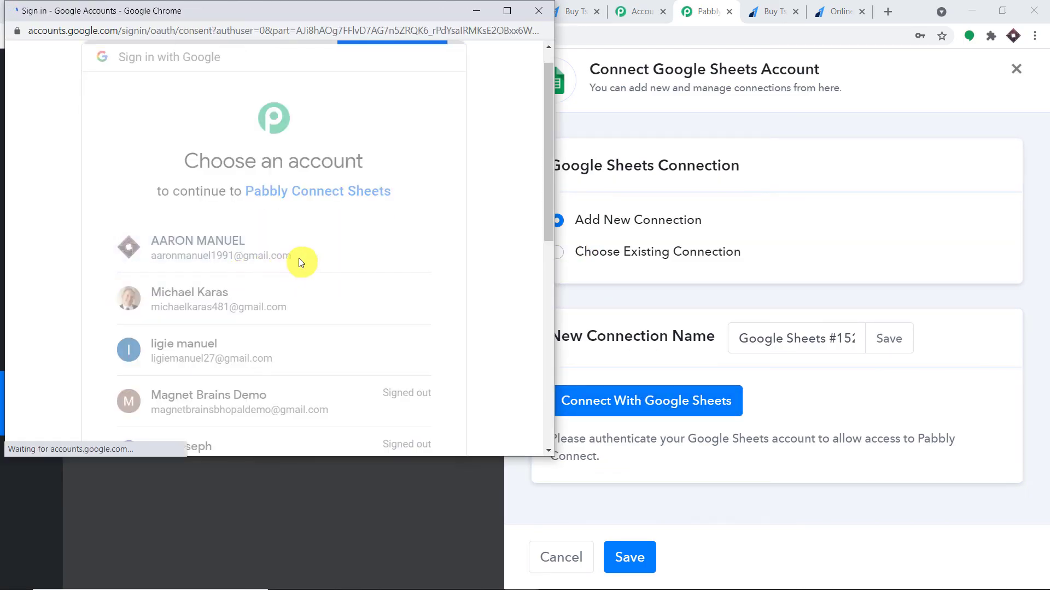
scroll(385, 266, down, 3)
scroll(387, 266, down, 1)
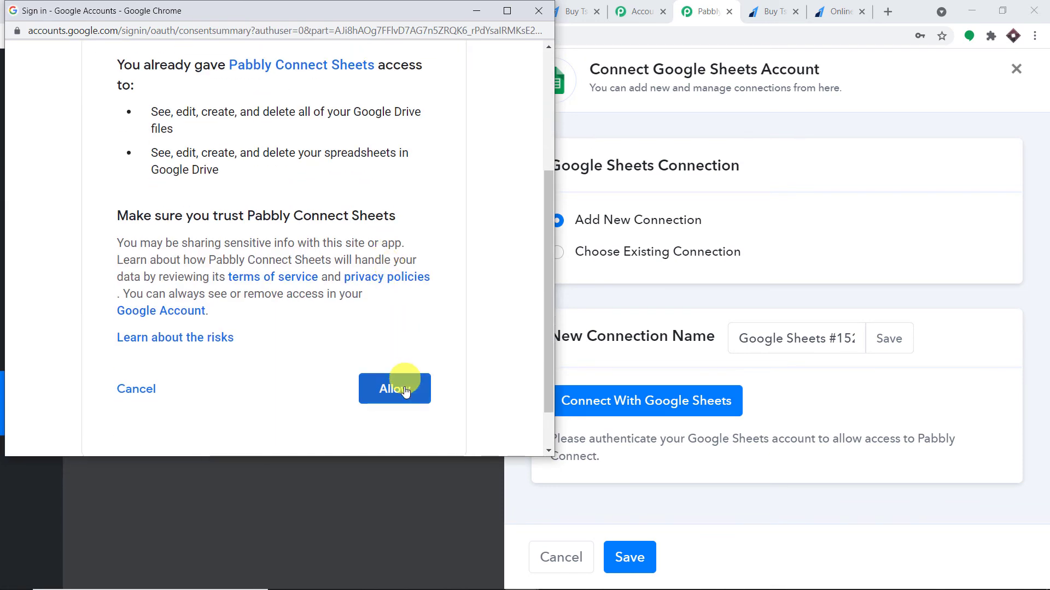
click(395, 389)
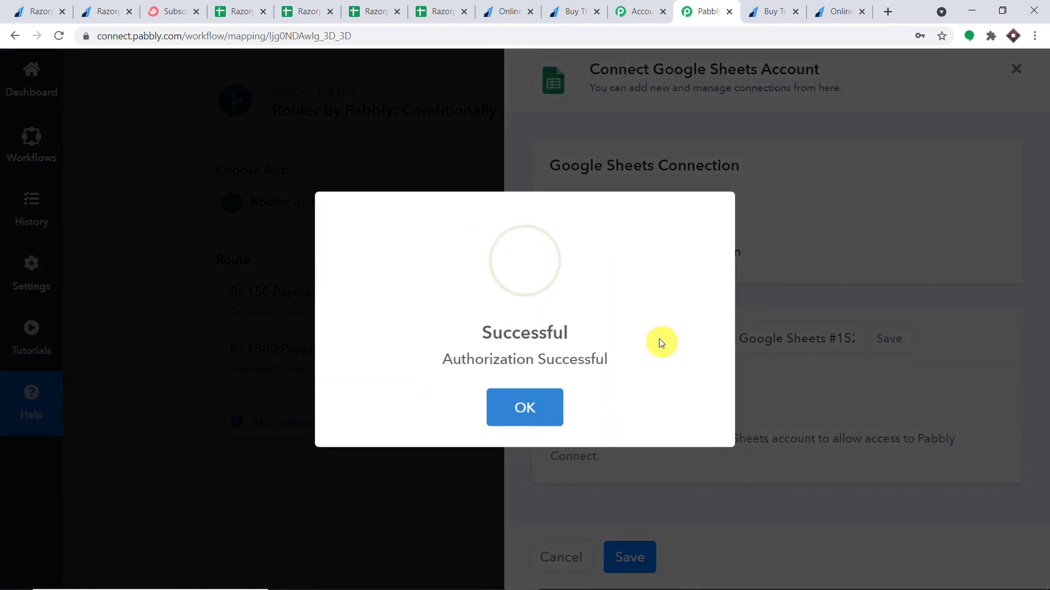
click(537, 409)
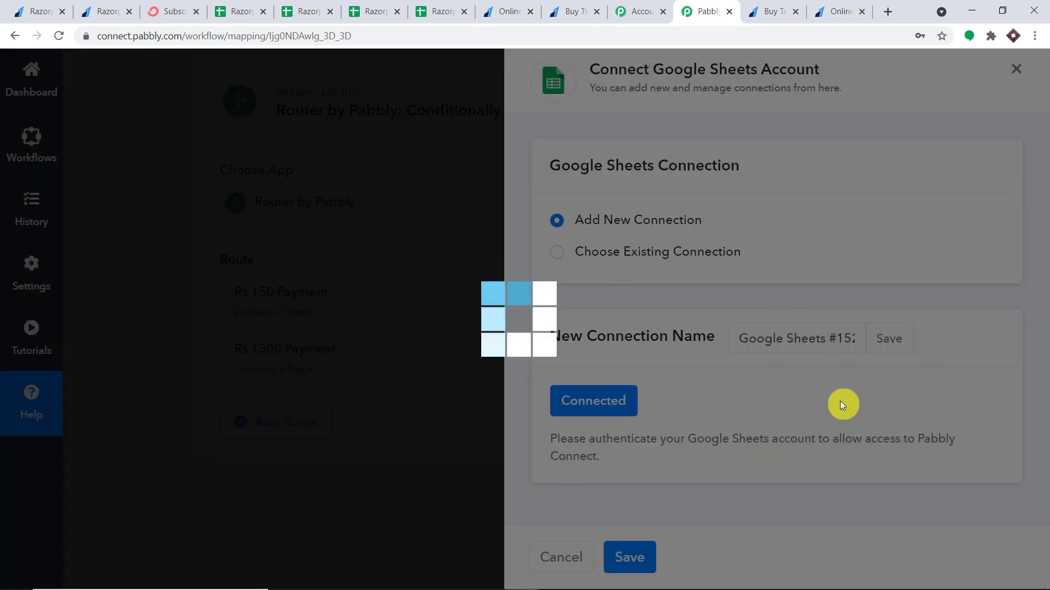
scroll(820, 377, down, 5)
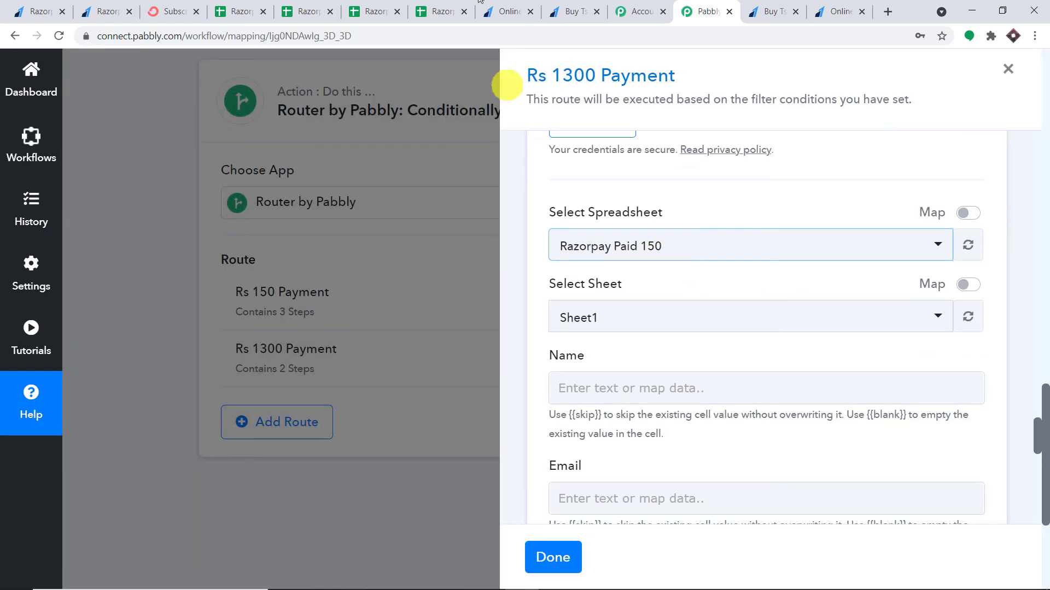
Target Sheet1 of the Razorpay Paid 1300 spreadsheet after checking both spreadsheets' columns
click(444, 11)
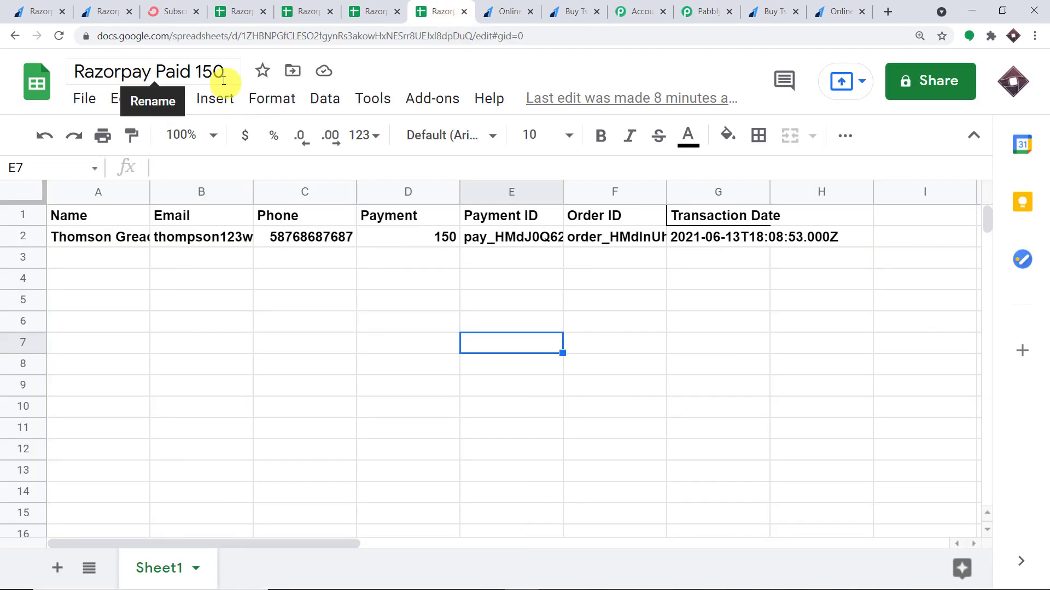
click(381, 13)
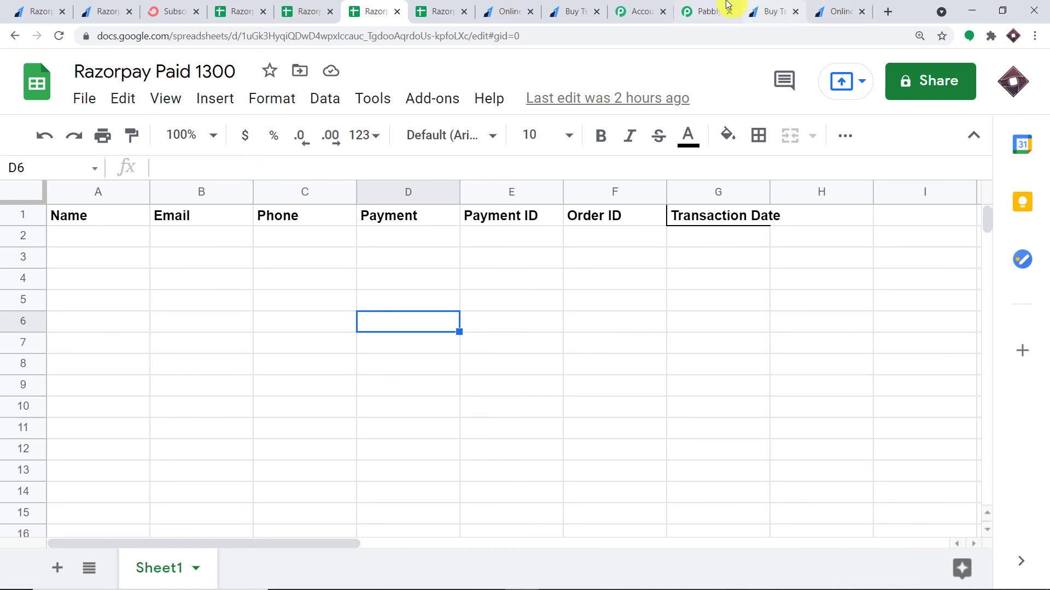
click(710, 11)
click(633, 250)
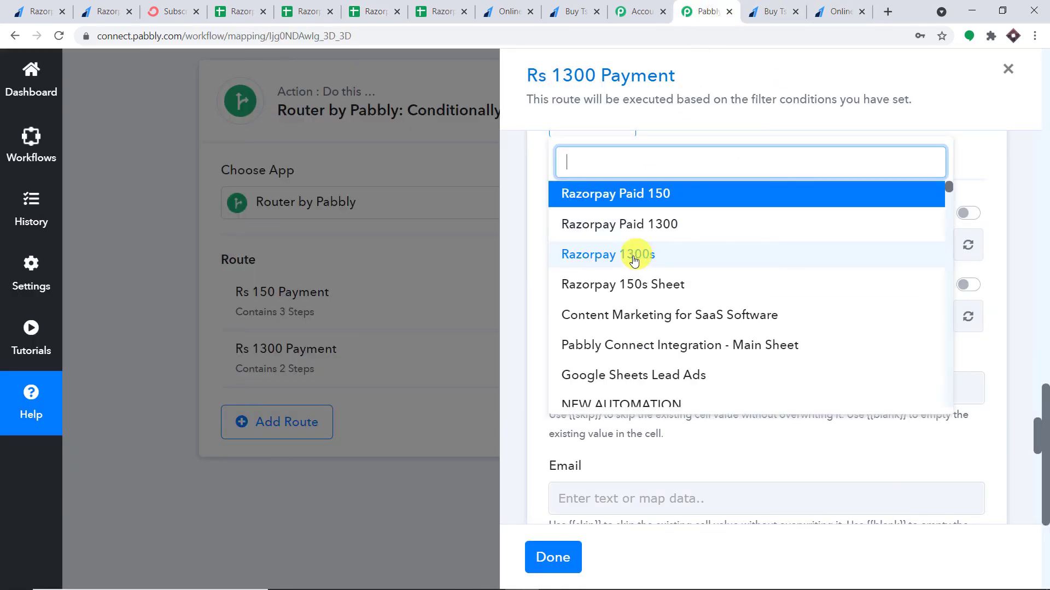
click(676, 225)
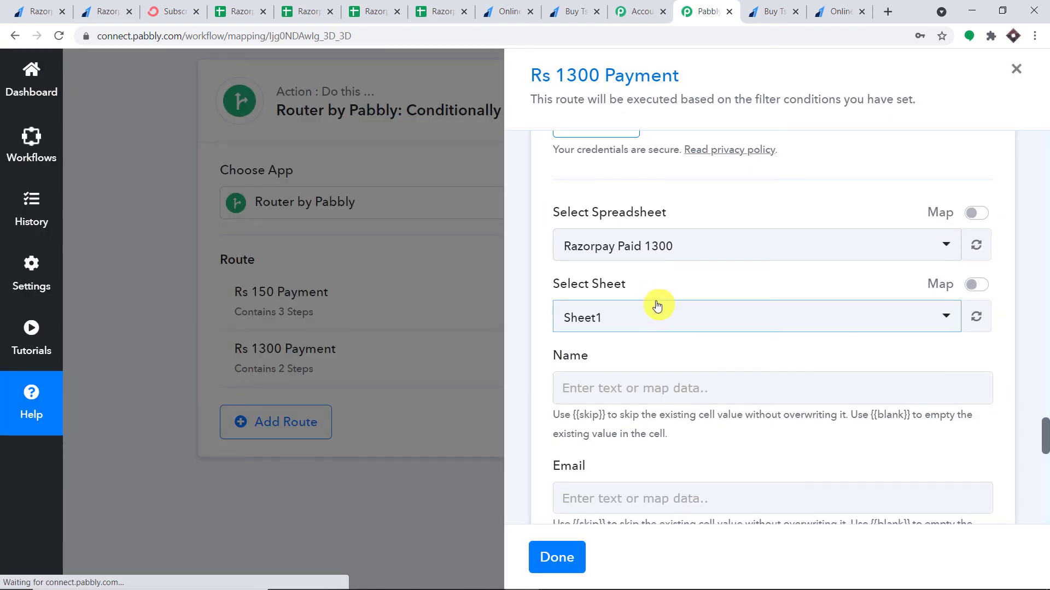
scroll(614, 275, down, 1)
click(375, 12)
mouse_move(157, 569)
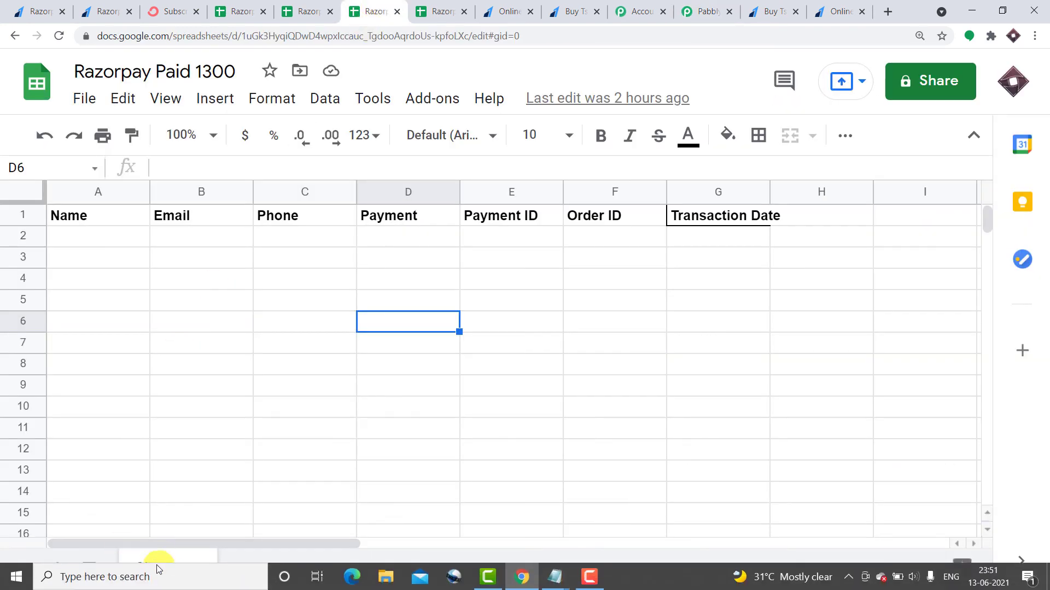
click(703, 12)
scroll(672, 244, down, 1)
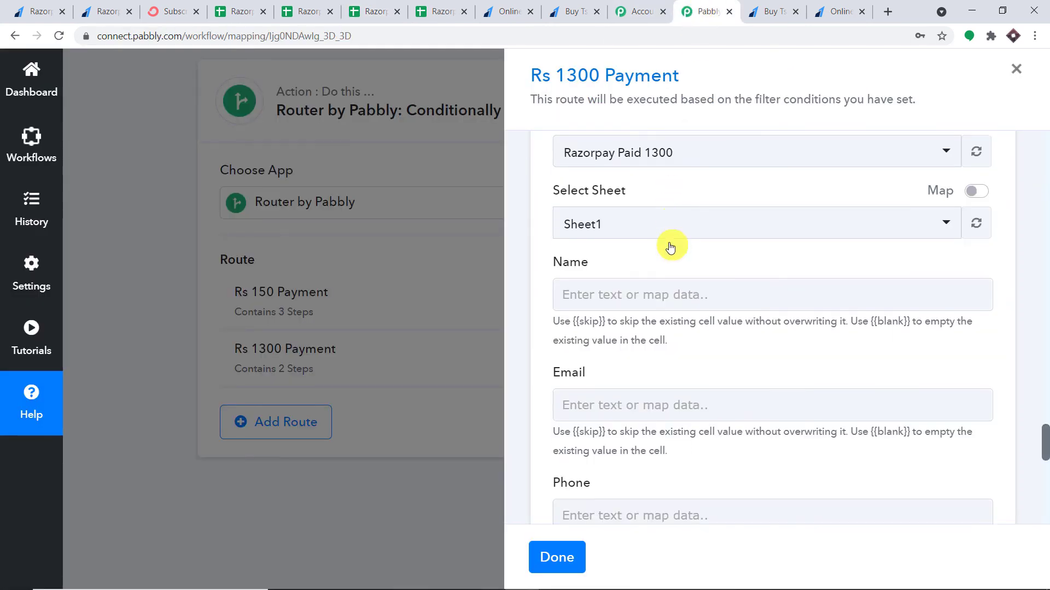
Map the Name column to the Razorpay Order Paid Notes First Name
click(635, 244)
scroll(678, 316, down, 1)
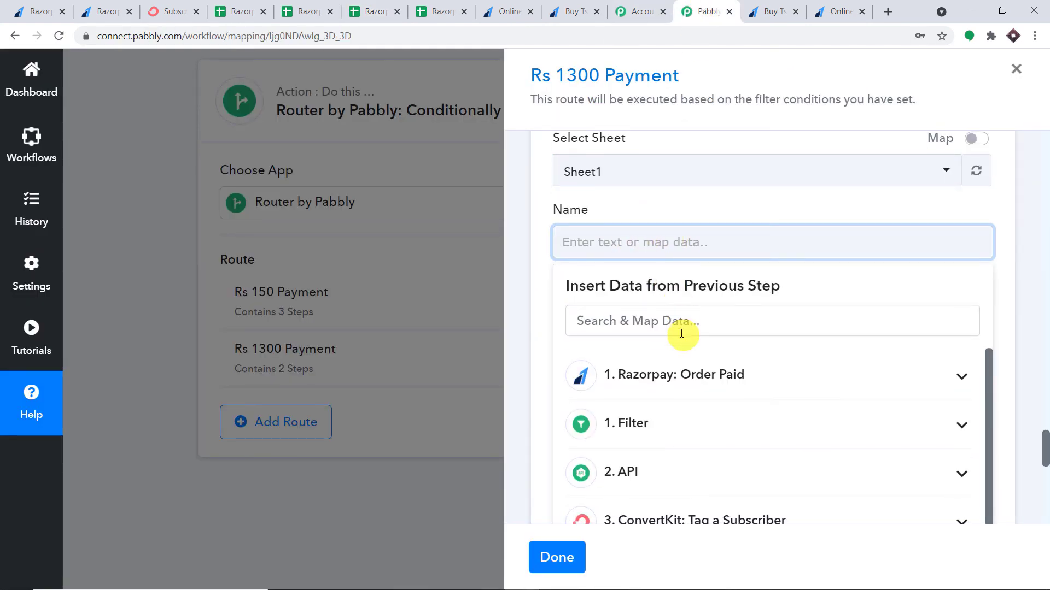
click(690, 318)
scroll(738, 355, down, 5)
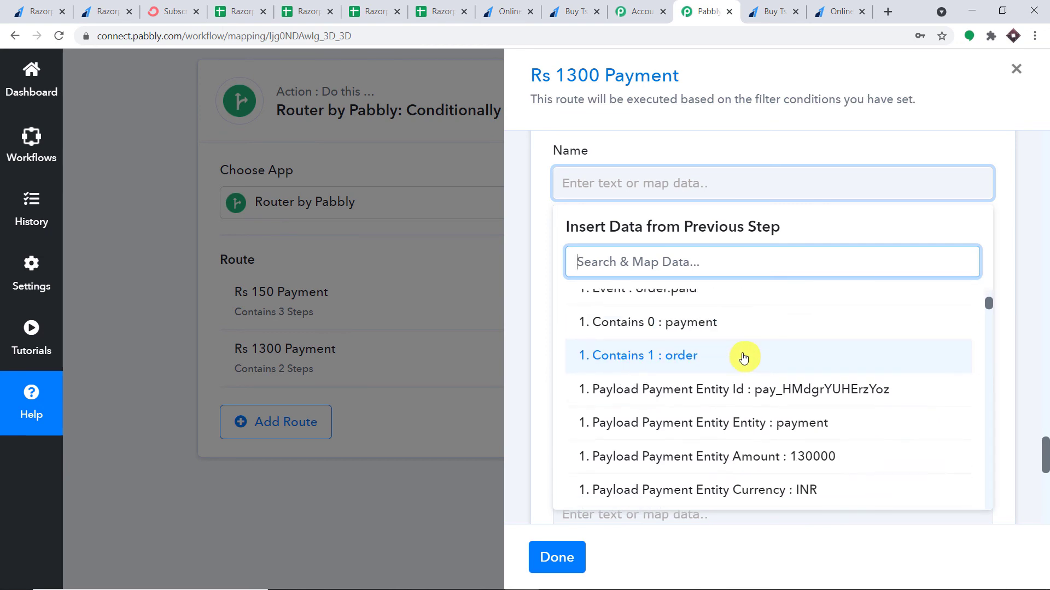
scroll(771, 359, down, 10)
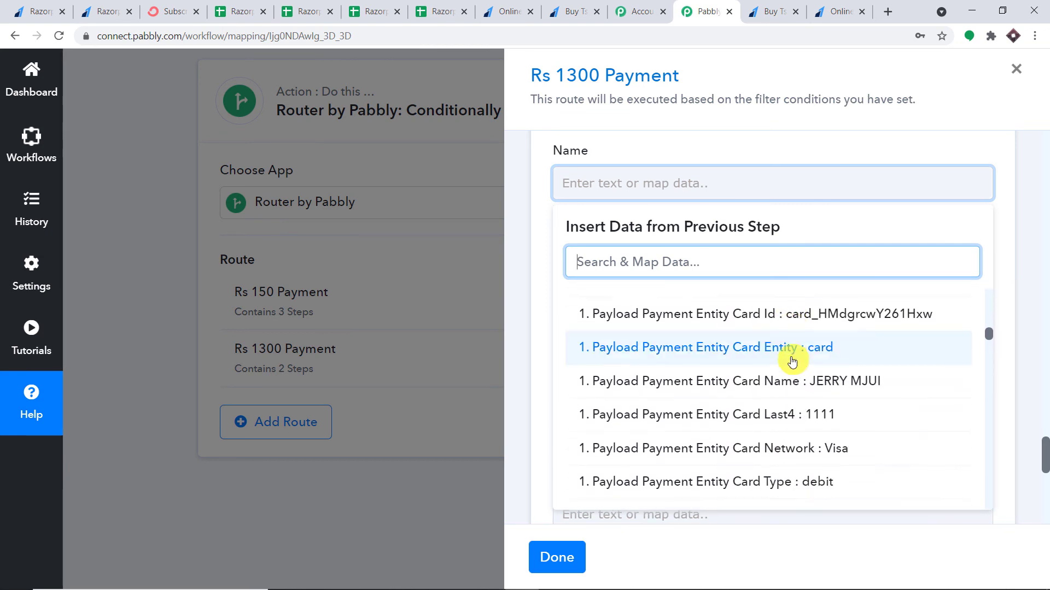
scroll(795, 363, down, 5)
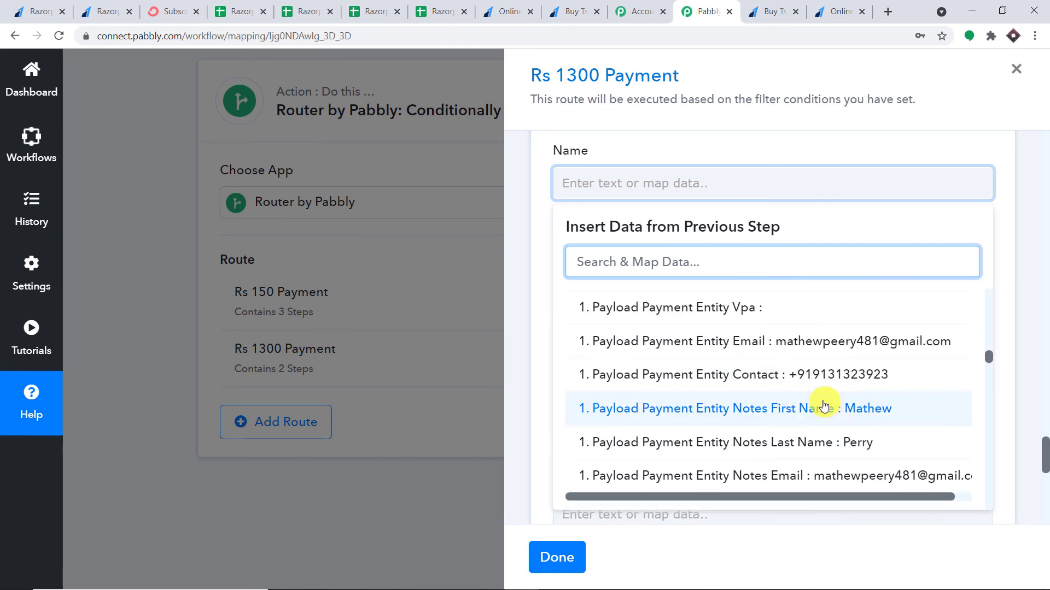
scroll(826, 413, down, 2)
scroll(825, 407, up, 6)
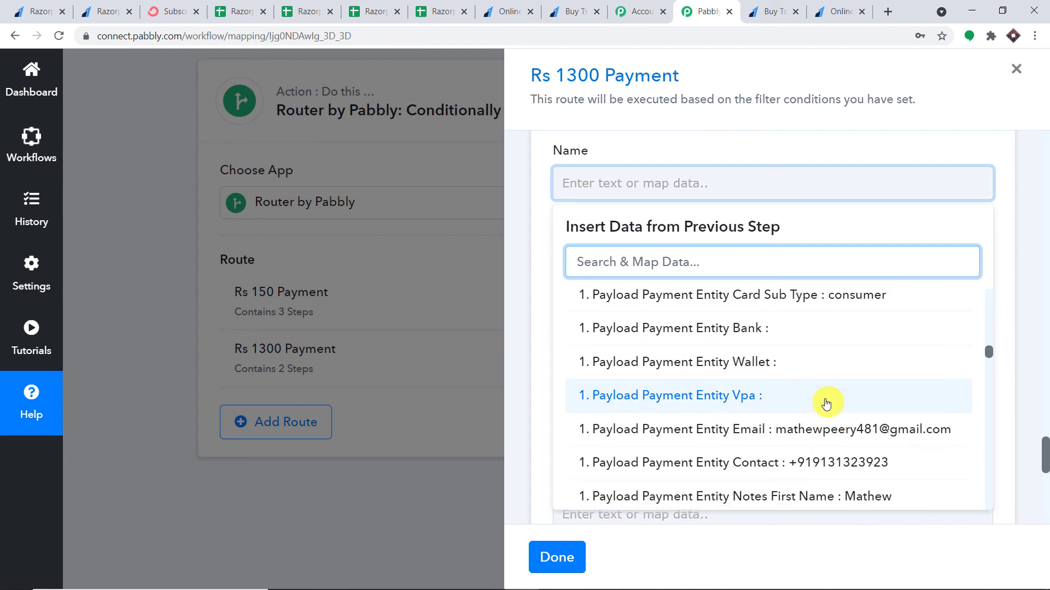
scroll(815, 394, up, 3)
scroll(809, 386, down, 9)
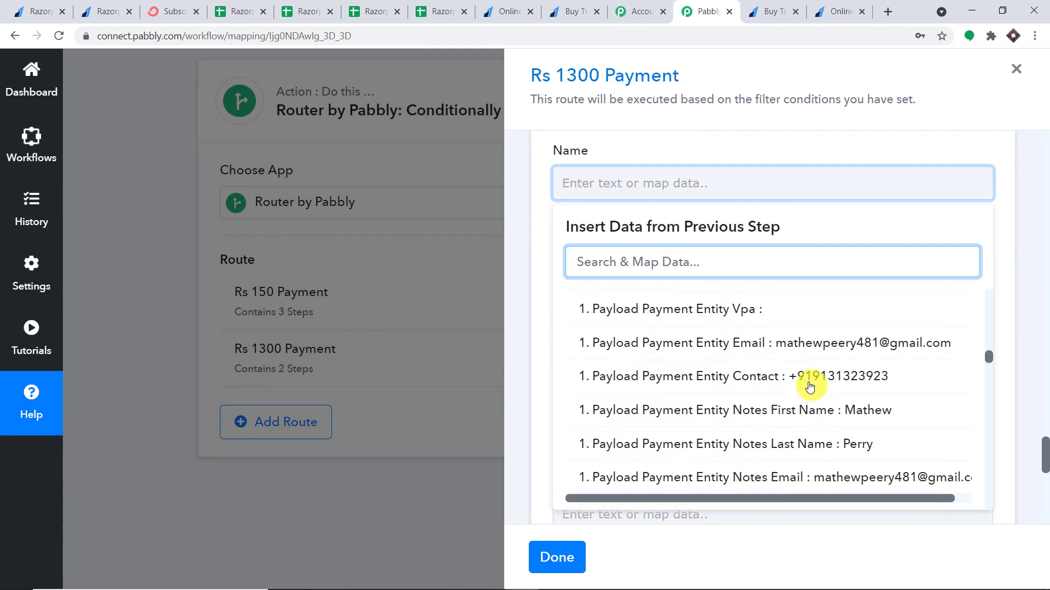
click(804, 344)
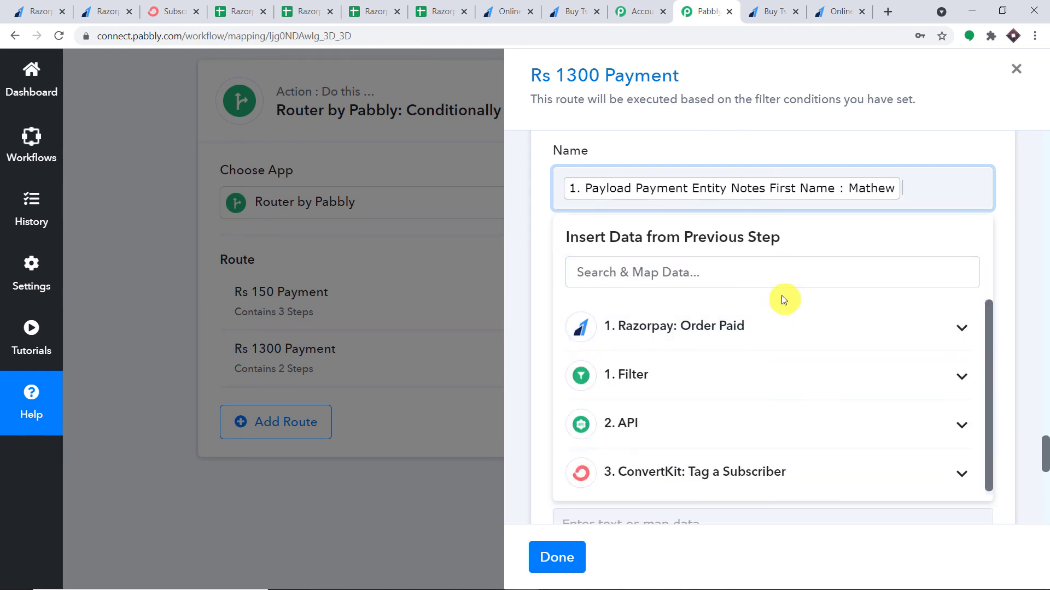
Append the Razorpay Notes Last Name after the first name in Name
click(754, 327)
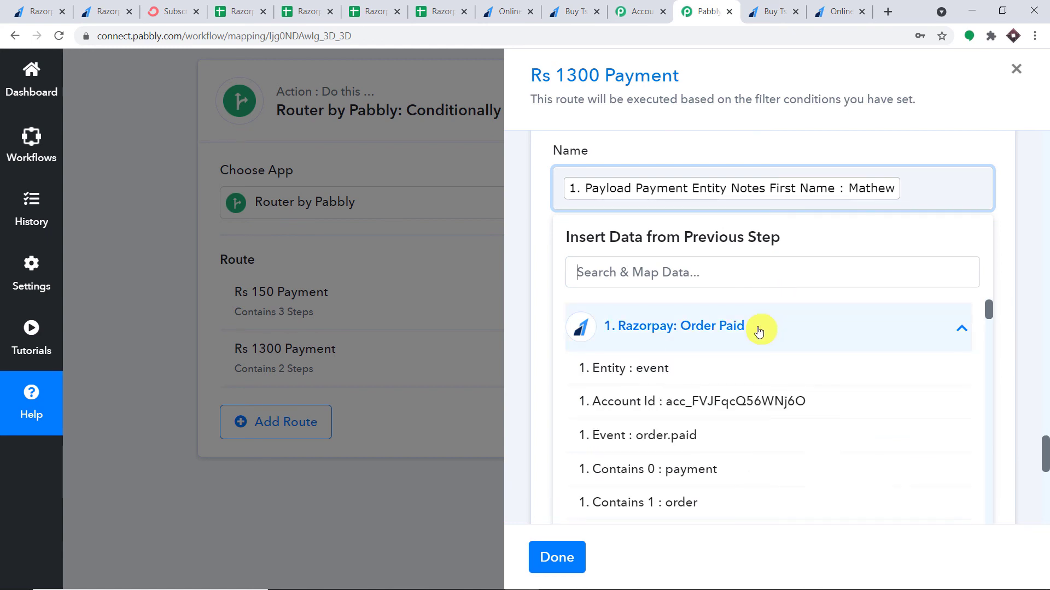
scroll(808, 415, down, 5)
scroll(817, 414, down, 6)
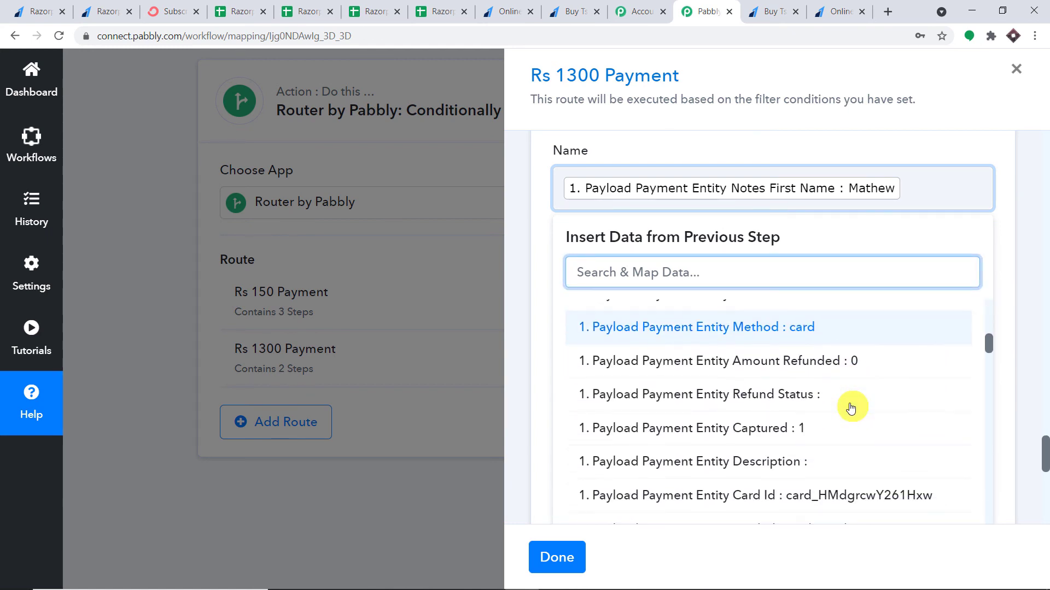
scroll(846, 413, down, 8)
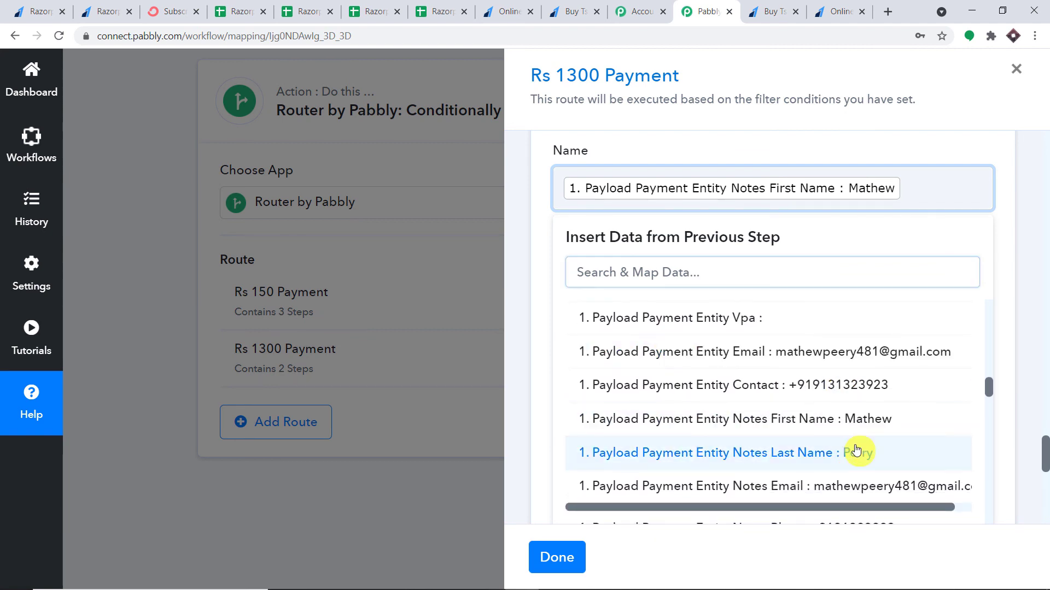
click(858, 489)
click(1004, 227)
scroll(687, 227, down, 3)
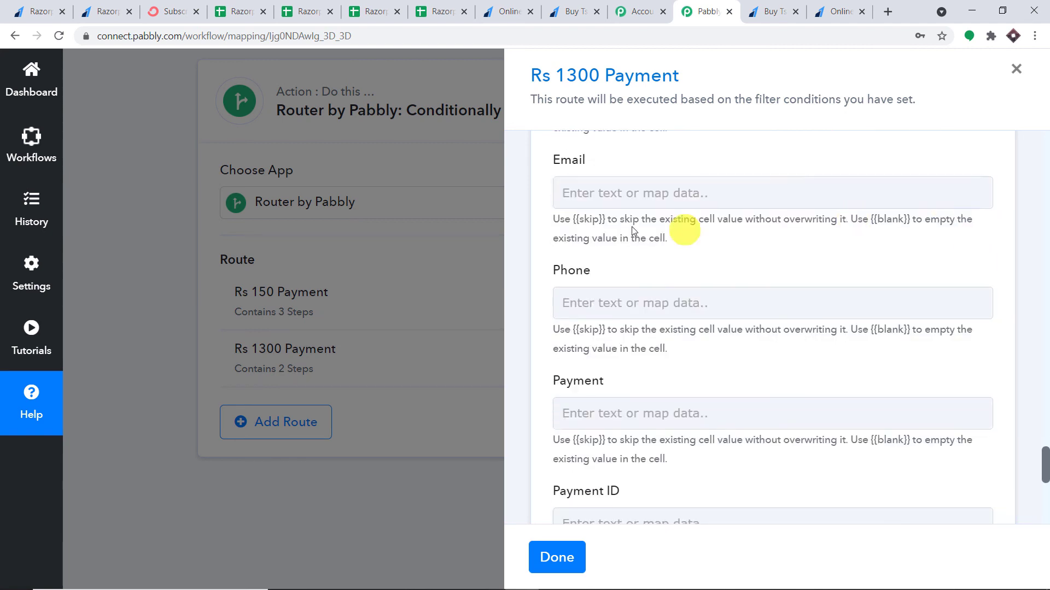
Map the Email column to the payer's email from Razorpay Order Paid
click(609, 192)
click(637, 324)
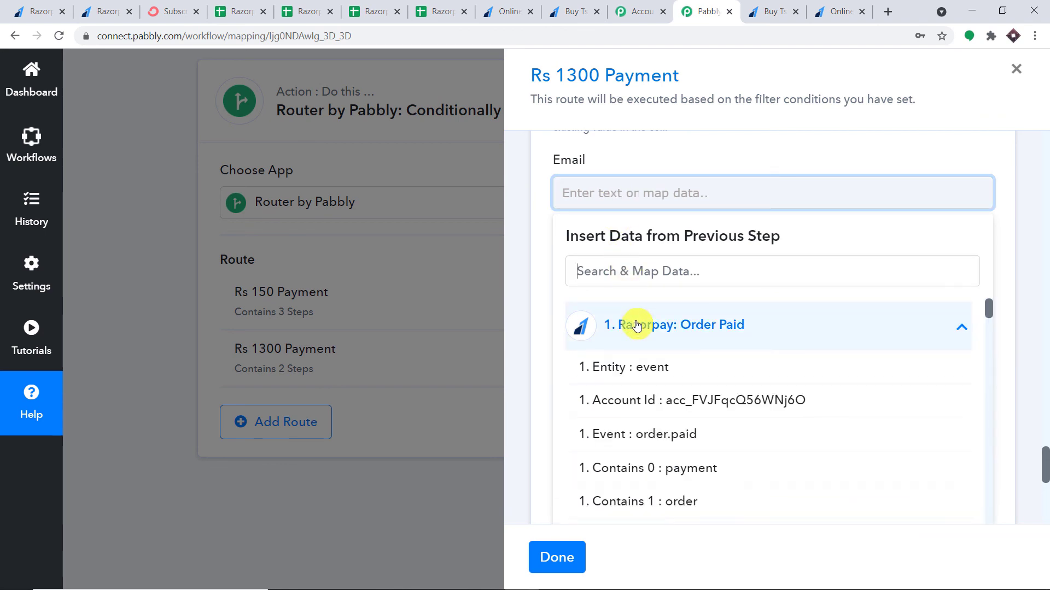
scroll(791, 358, down, 6)
scroll(791, 358, down, 10)
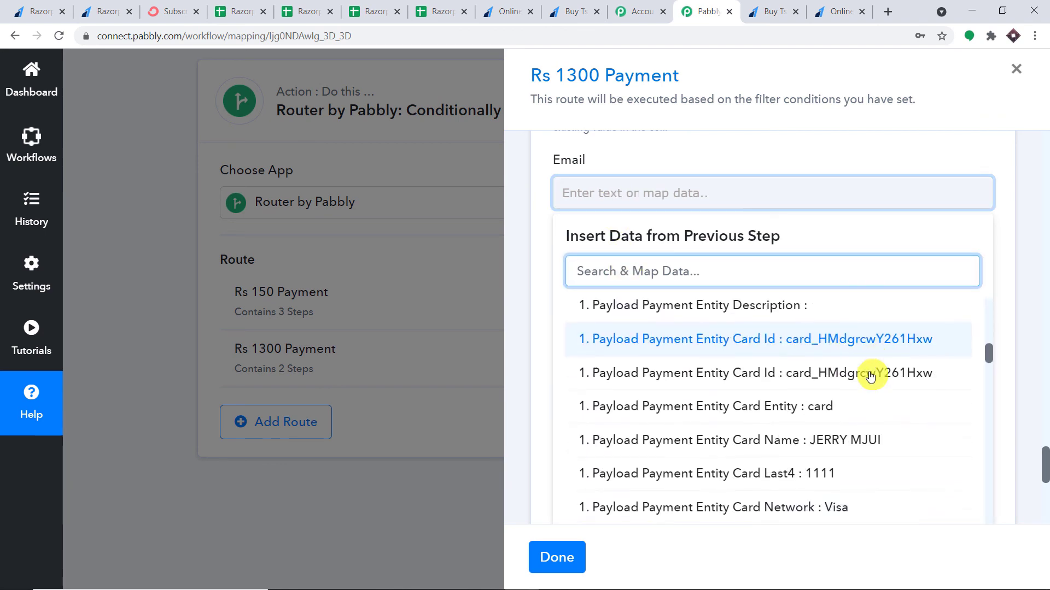
scroll(865, 377, down, 2)
click(808, 417)
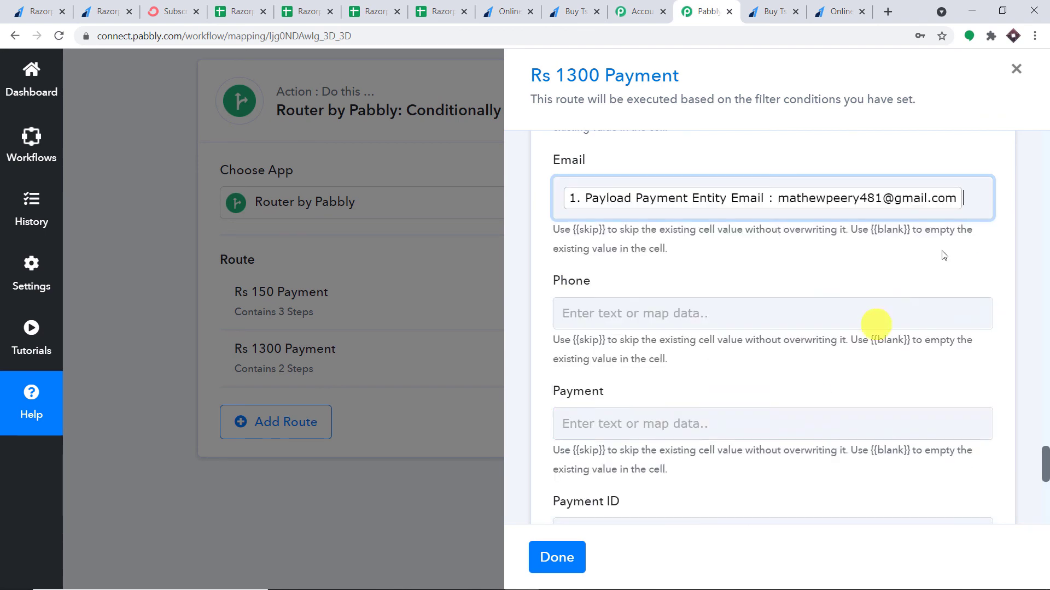
click(1014, 195)
scroll(1009, 197, down, 3)
Map the Phone column to Payload Payment Entity Contact
click(572, 176)
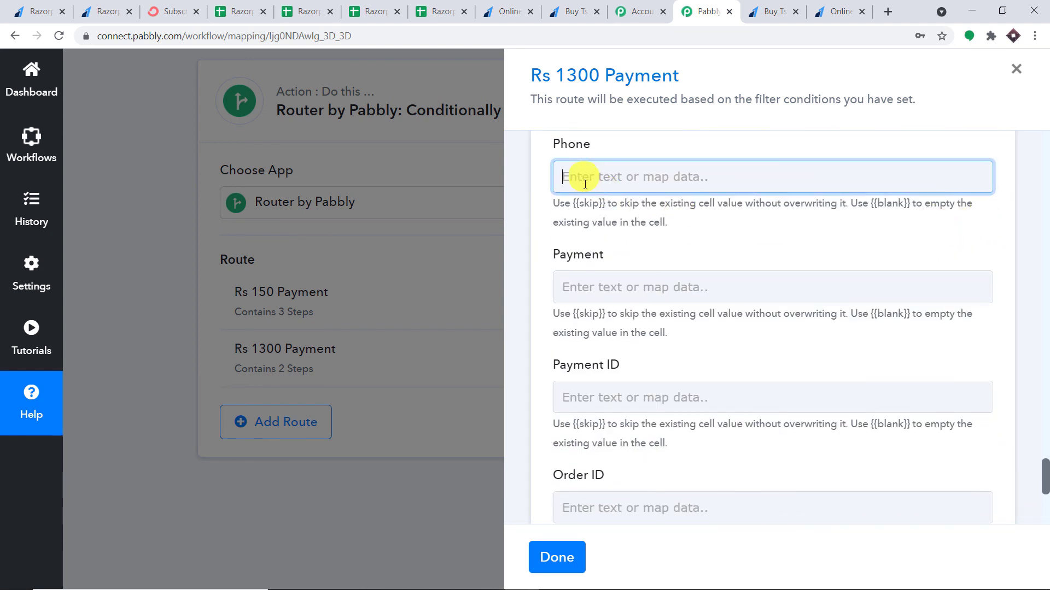
scroll(795, 353, down, 15)
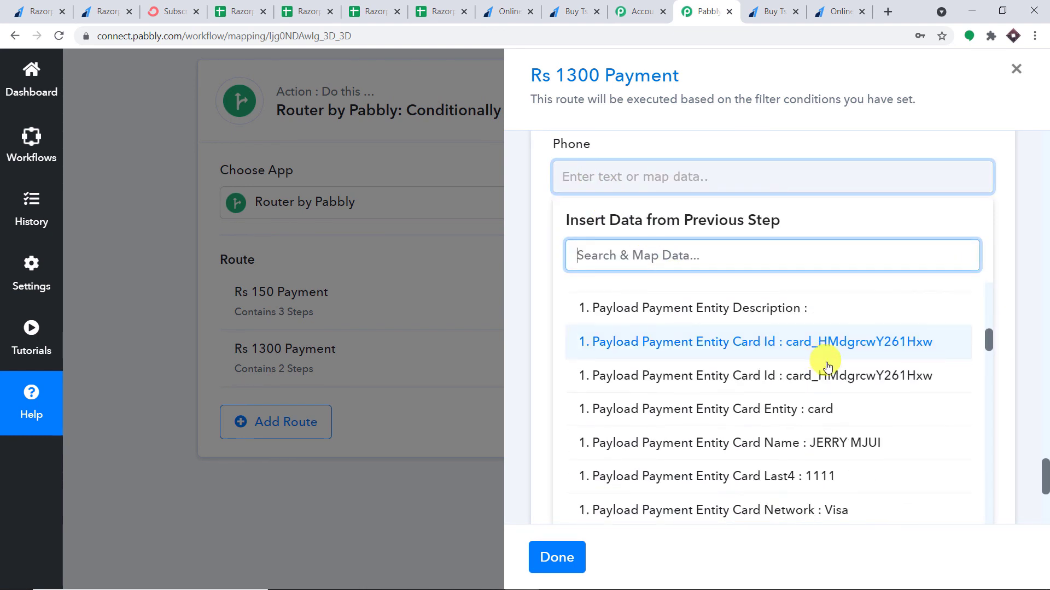
click(829, 299)
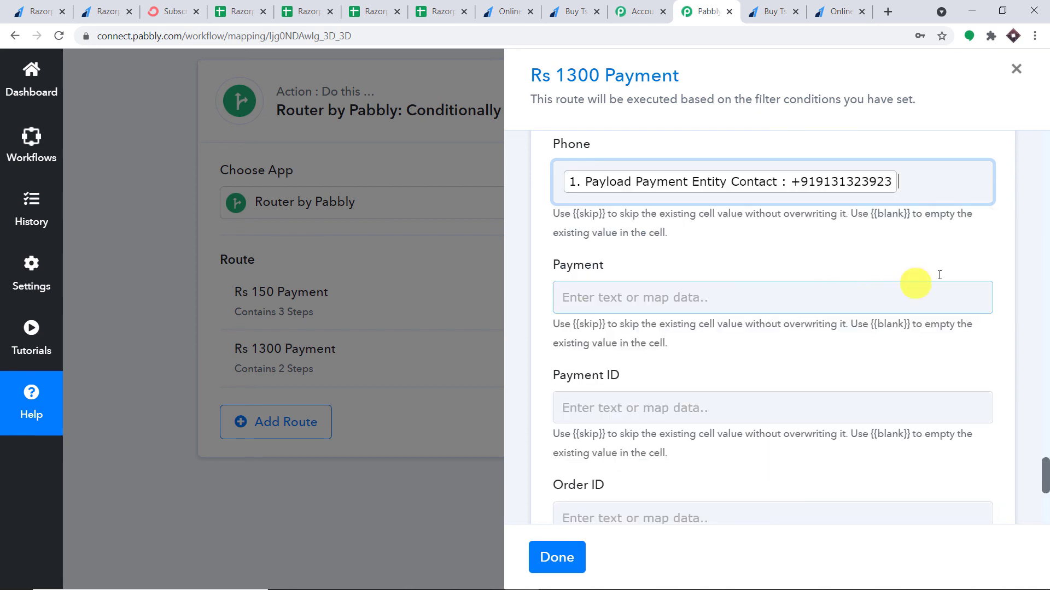
click(1024, 237)
scroll(783, 273, down, 2)
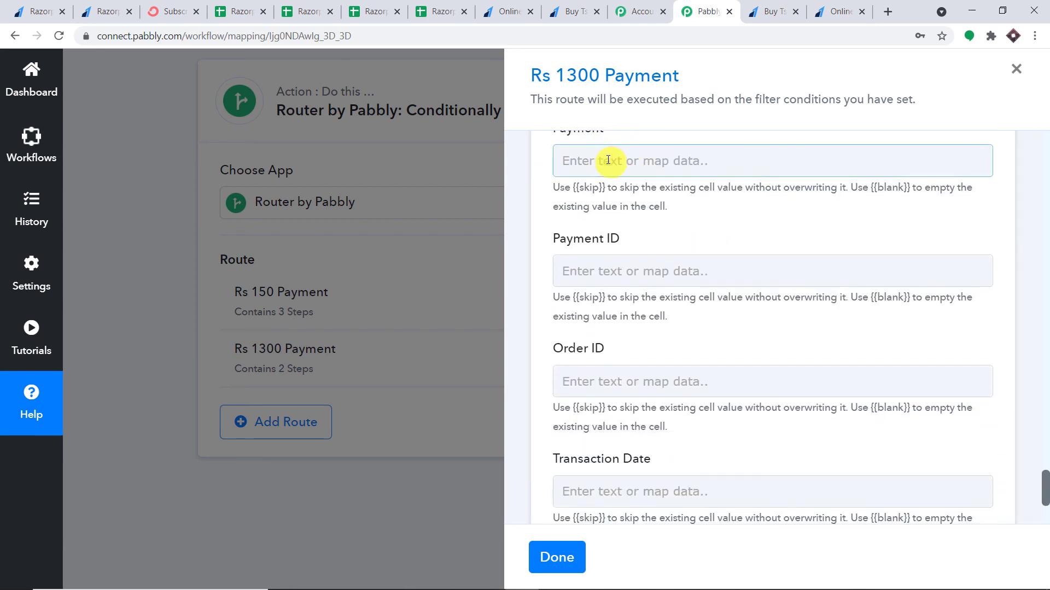
Map the Payment column to the API step's Amount (1300)
click(618, 164)
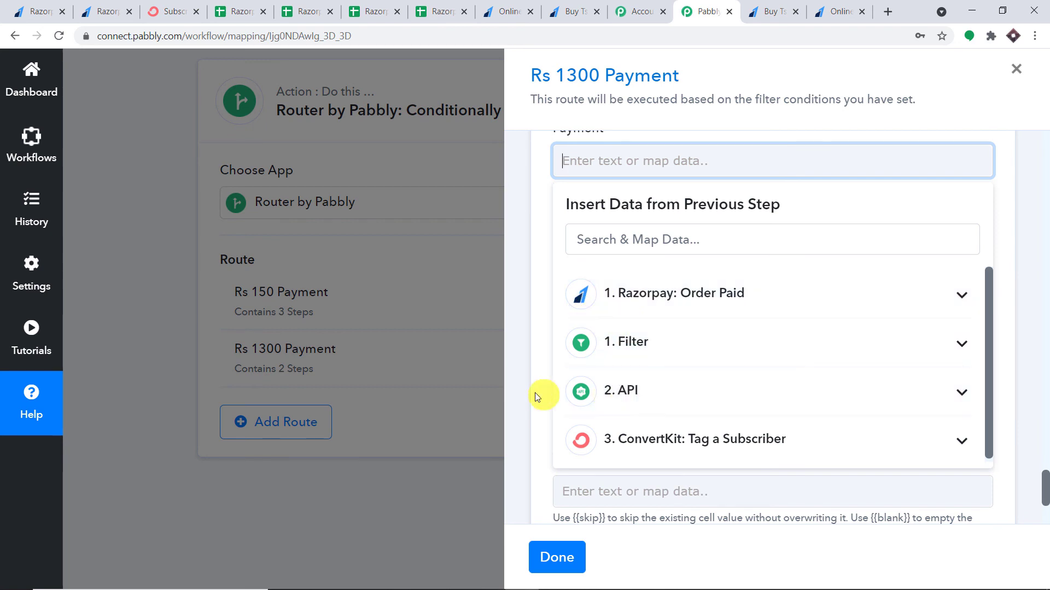
click(661, 391)
click(680, 461)
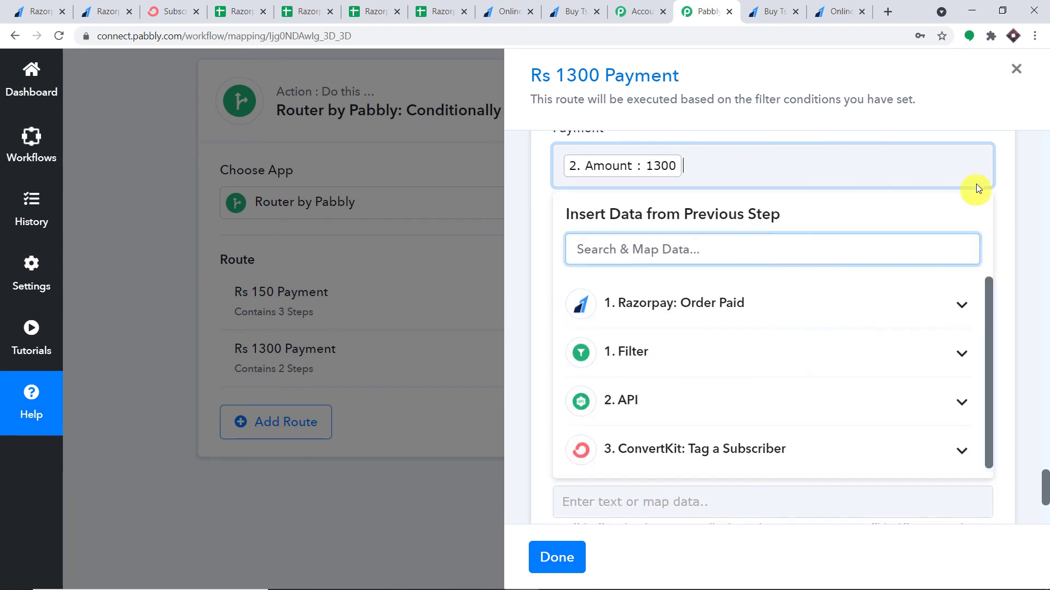
click(1006, 175)
scroll(875, 208, down, 2)
Map the Payment ID column to Payload Payment Entity Id
click(667, 155)
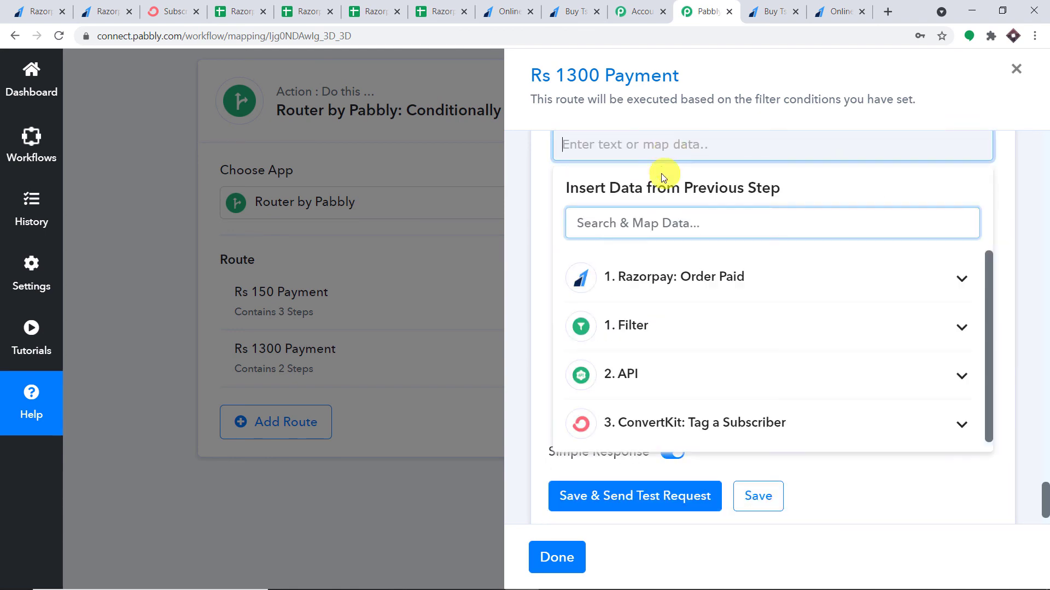
click(651, 288)
scroll(776, 306, down, 2)
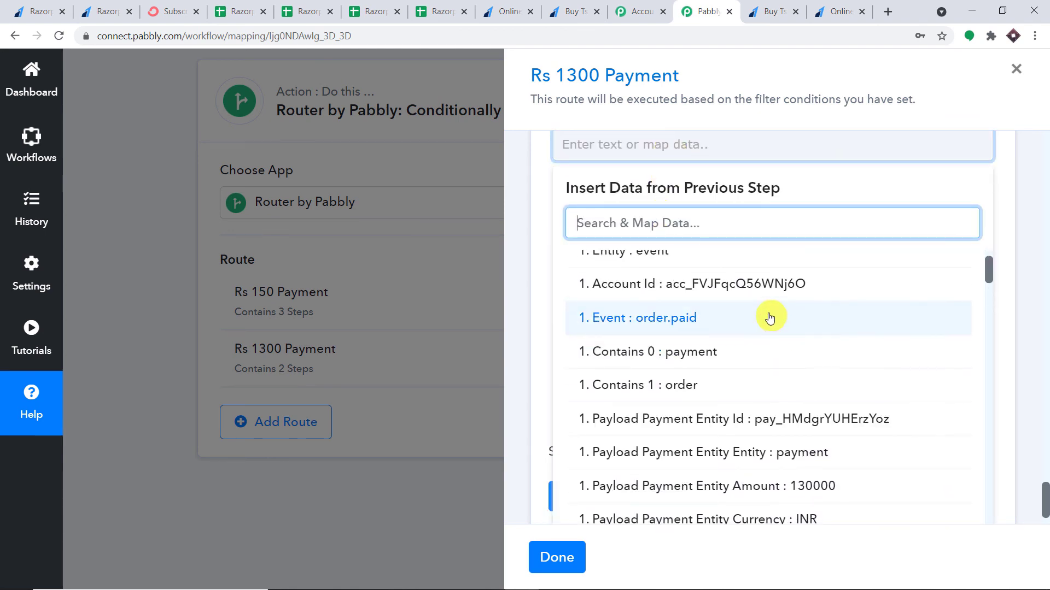
click(773, 420)
scroll(1013, 272, up, 5)
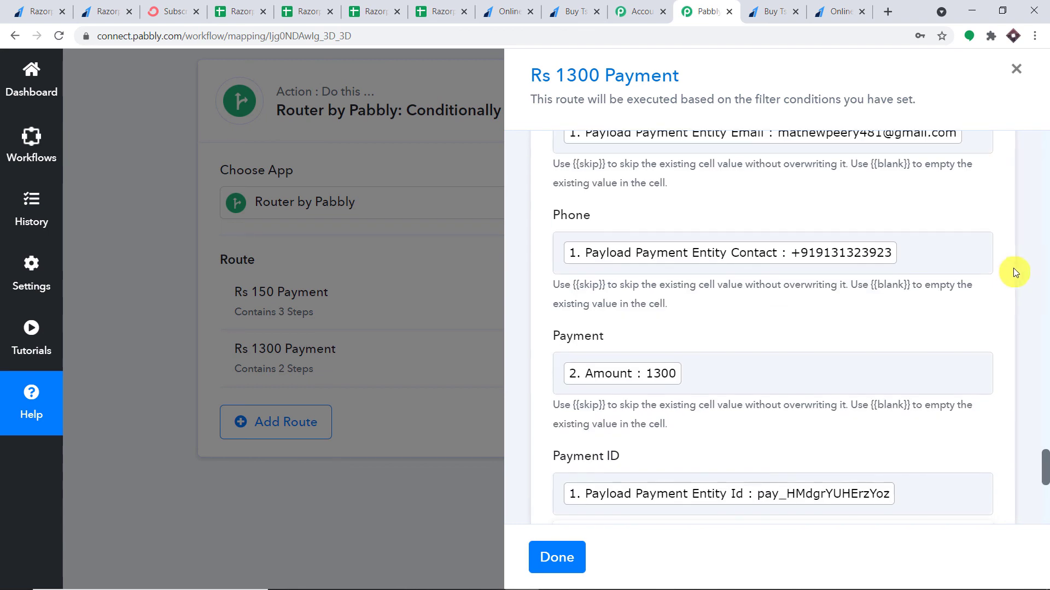
scroll(1005, 276, down, 5)
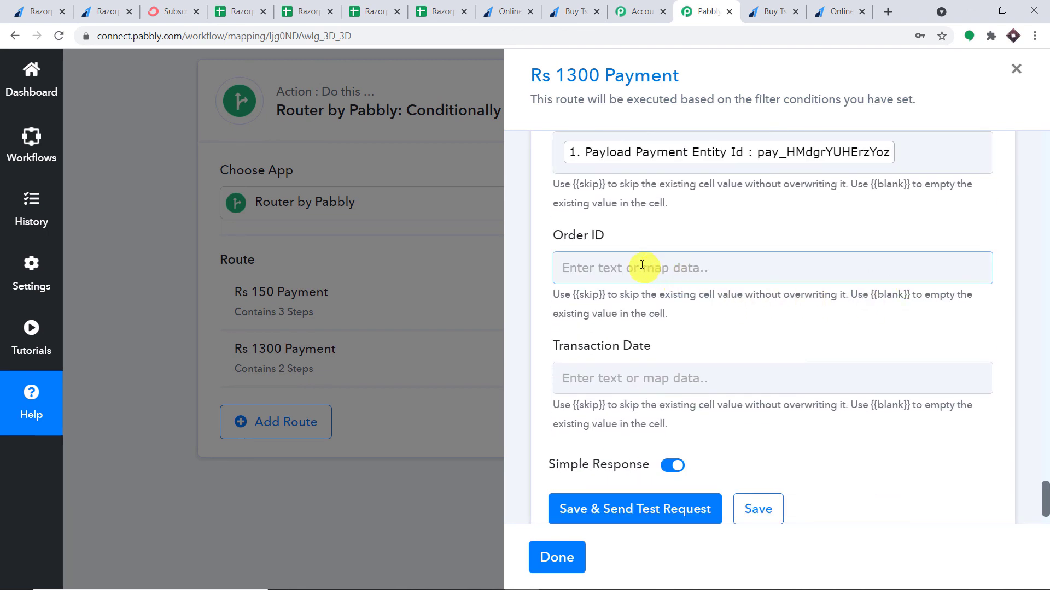
Map the Order ID column to Payload Payment Entity Order Id
click(643, 266)
click(699, 400)
scroll(869, 356, down, 2)
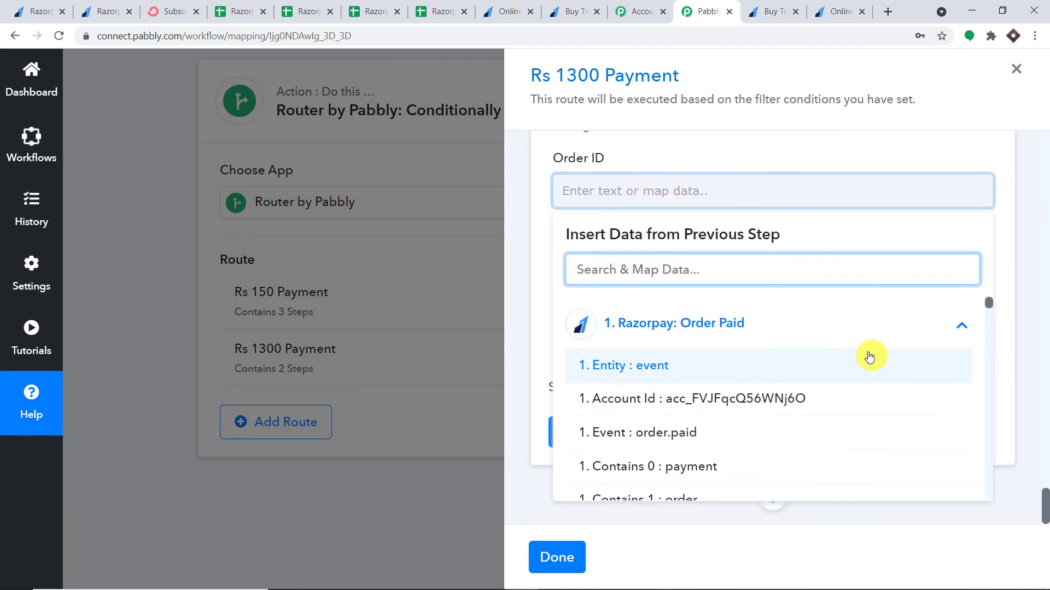
scroll(855, 356, down, 10)
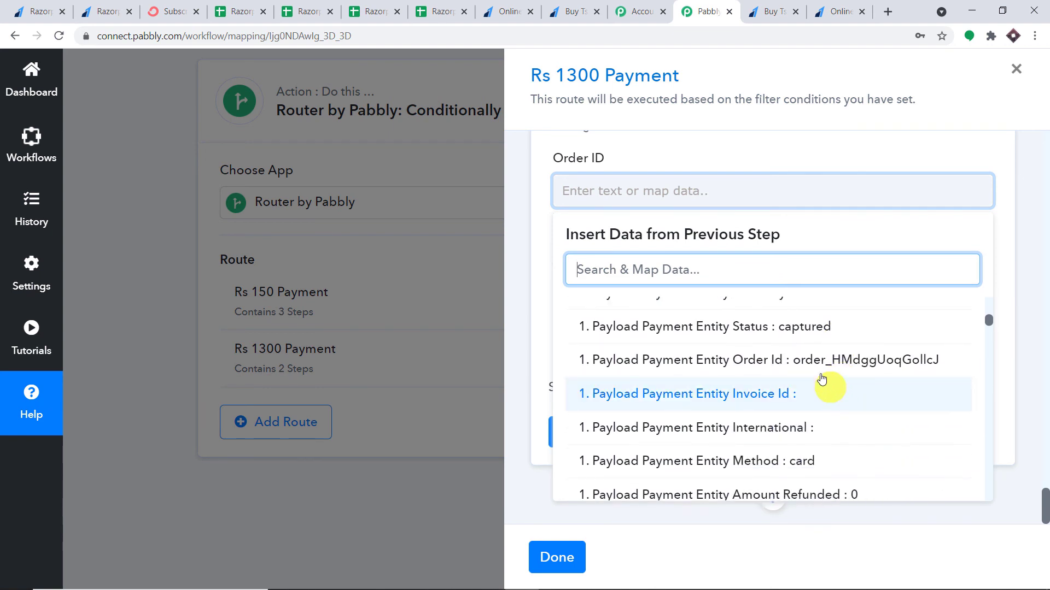
click(820, 359)
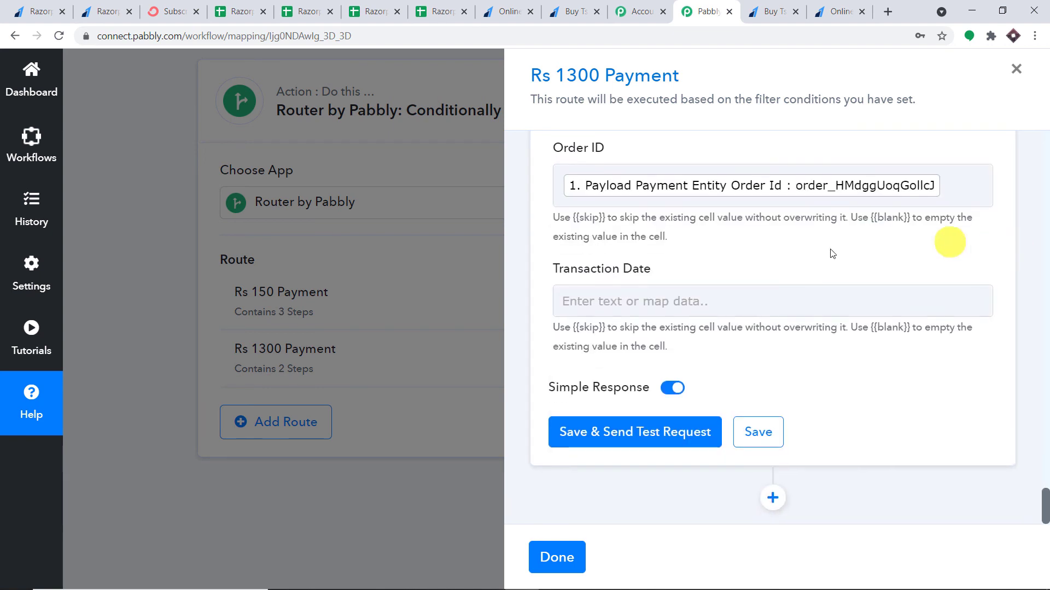
Map Transaction Date to ConvertKit Subscription Created At, then save and send a test row
click(623, 307)
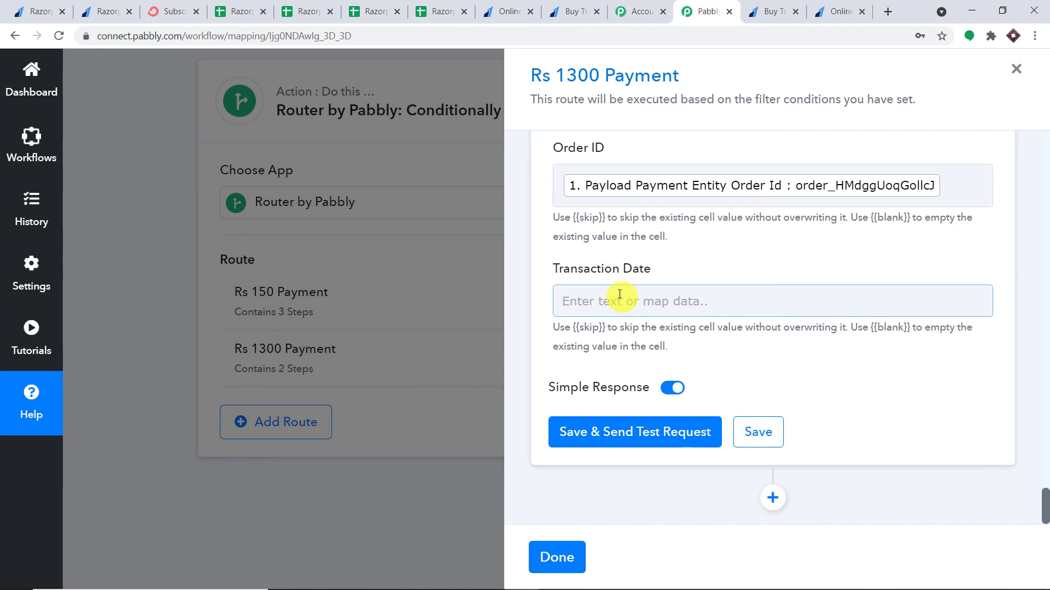
click(619, 294)
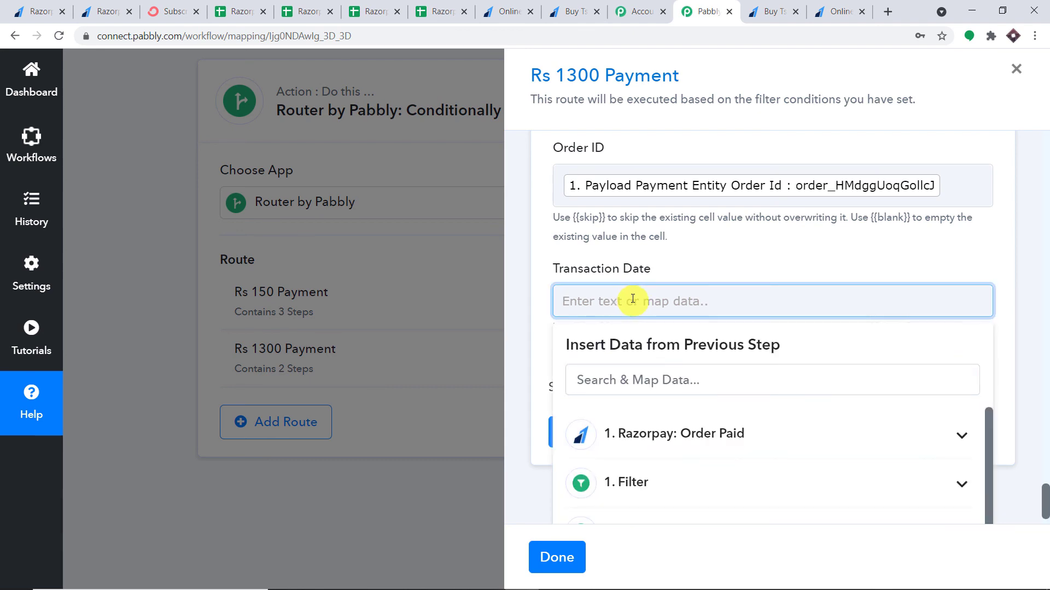
scroll(670, 361, down, 1)
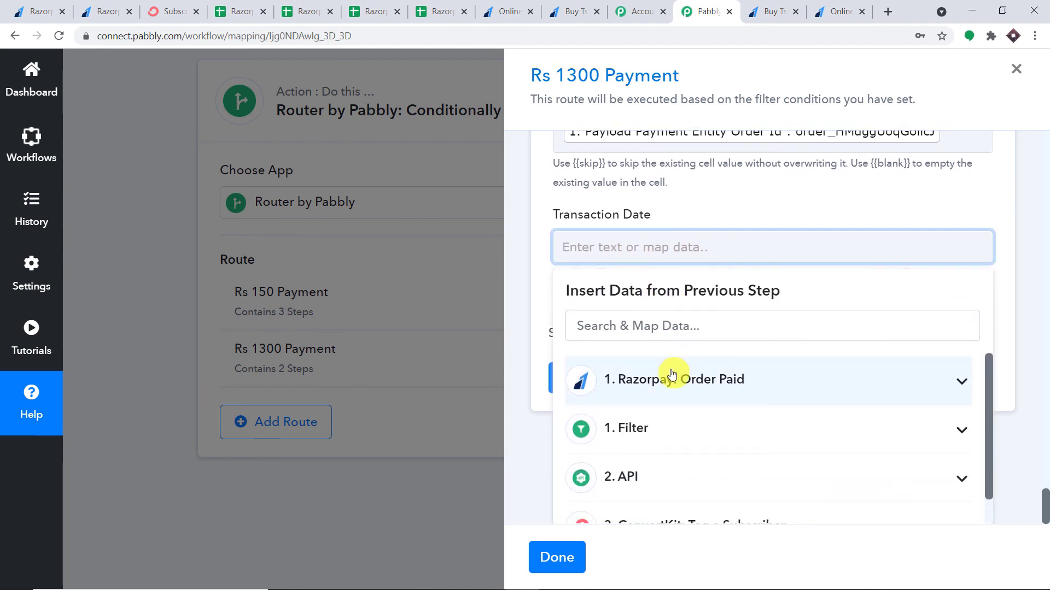
click(672, 375)
scroll(711, 385, down, 4)
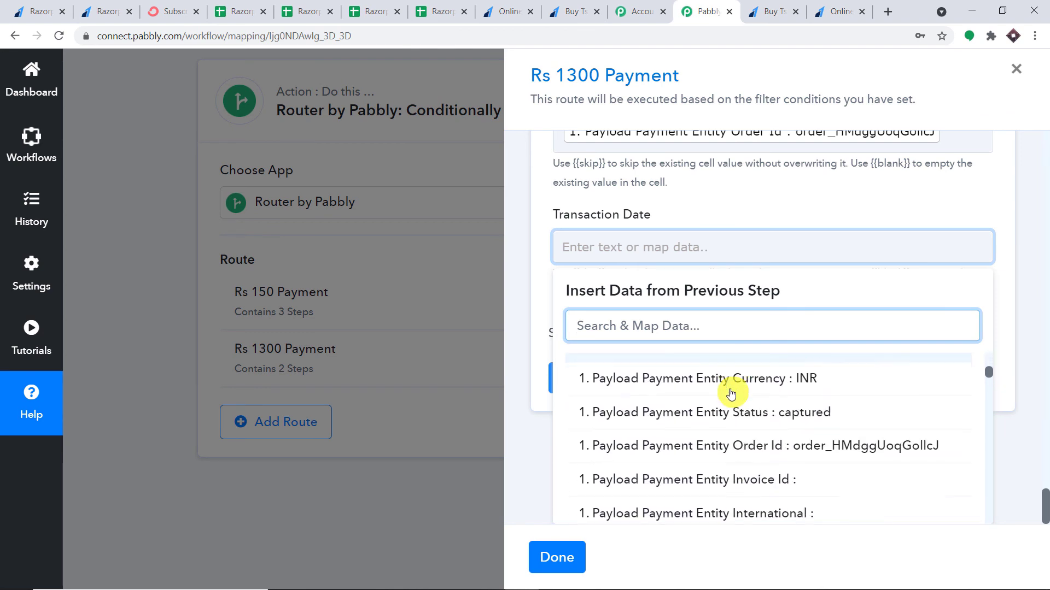
scroll(731, 394, down, 3)
scroll(738, 393, up, 4)
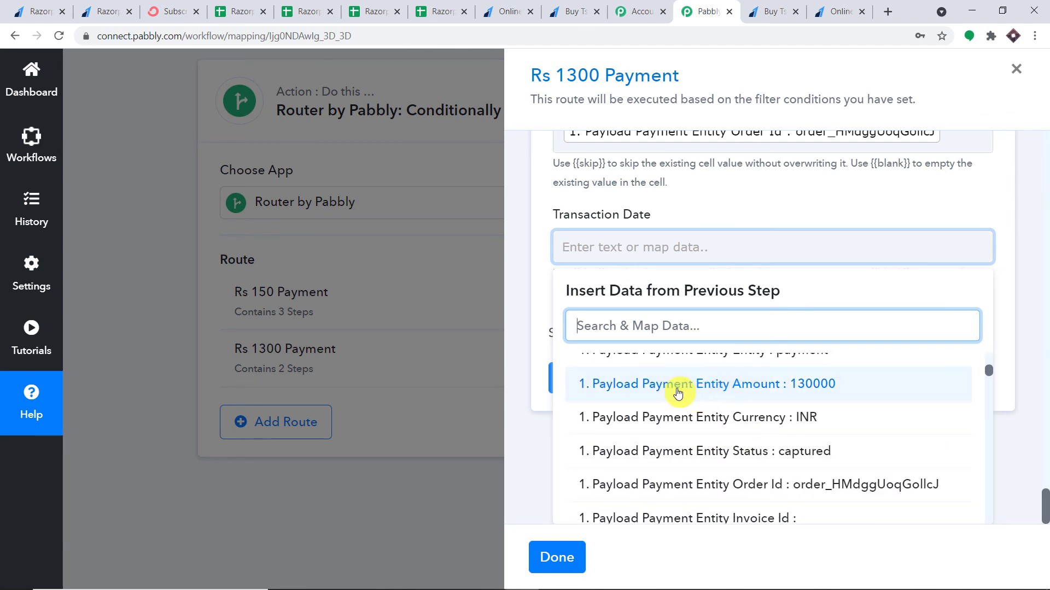
scroll(678, 393, up, 5)
click(675, 381)
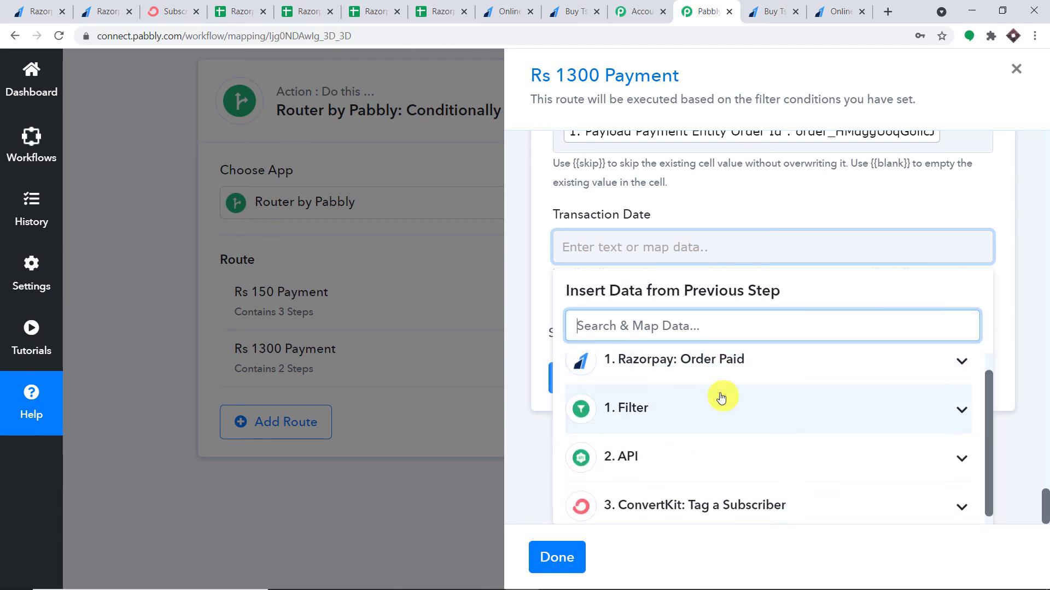
click(694, 494)
scroll(754, 474, down, 3)
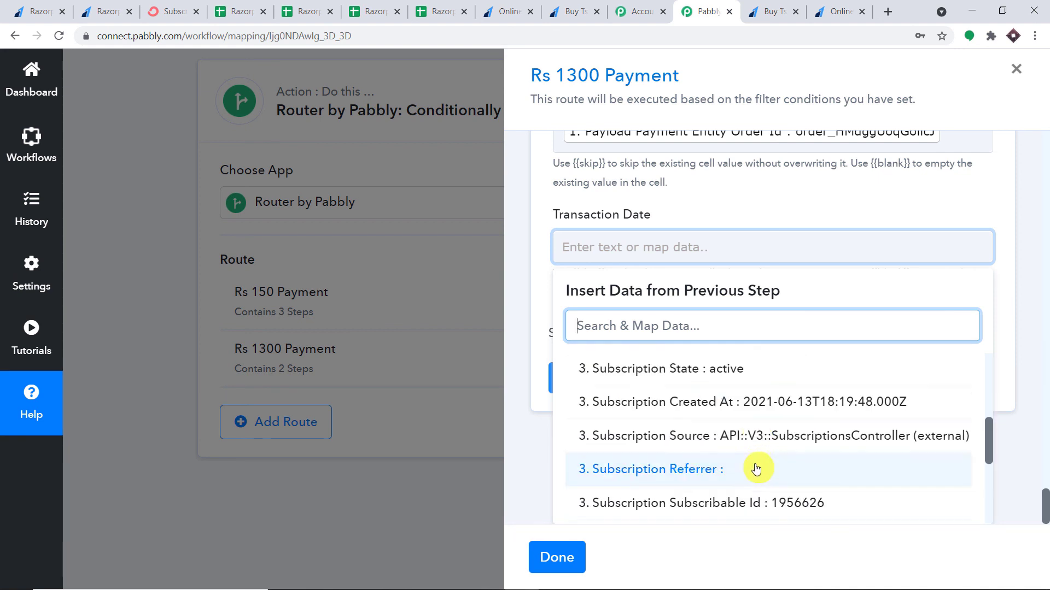
click(684, 404)
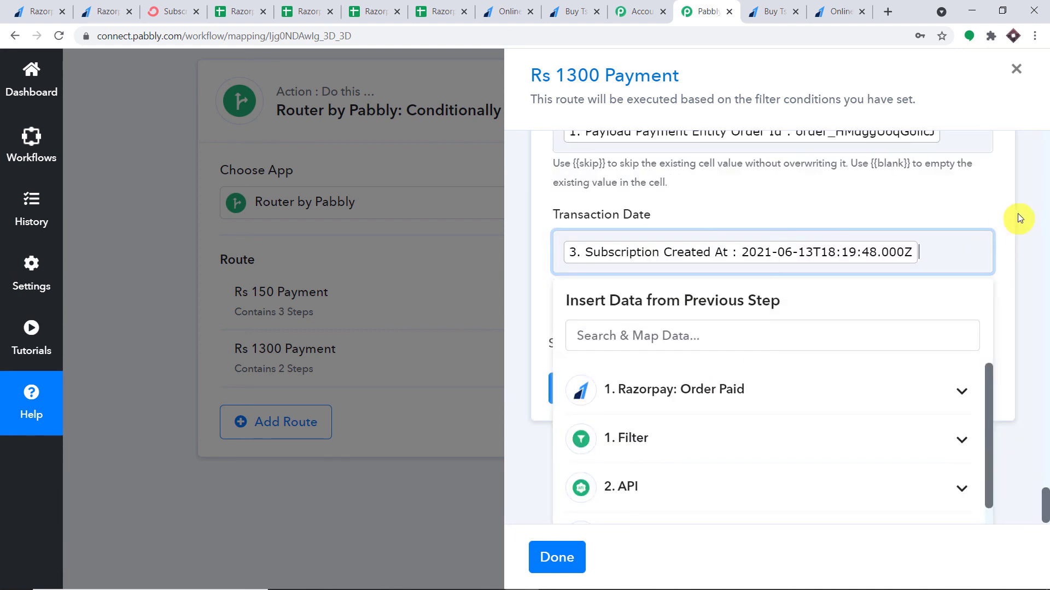
click(1020, 212)
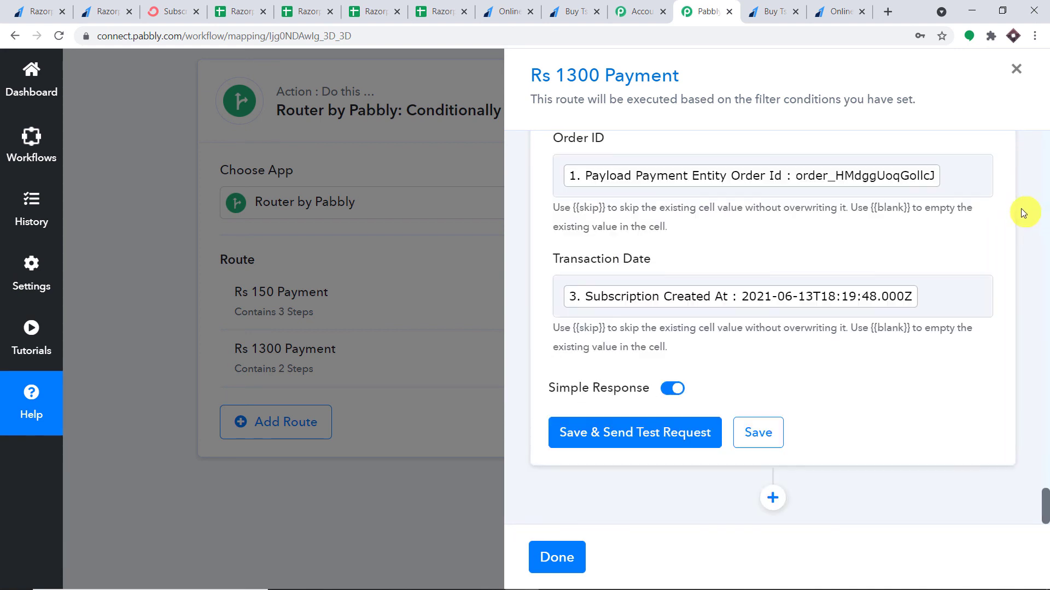
click(645, 434)
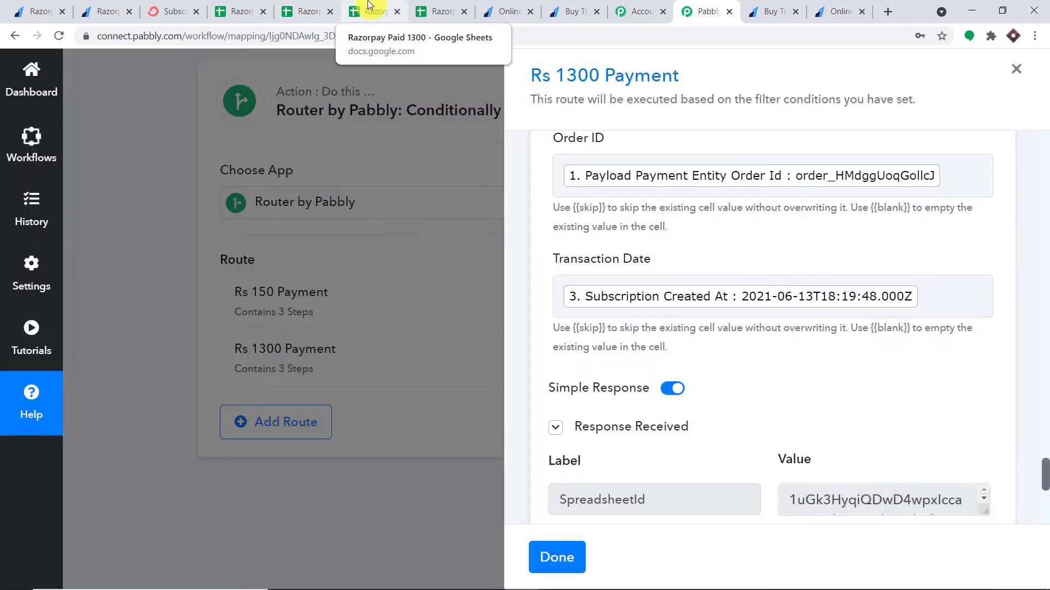
click(369, 10)
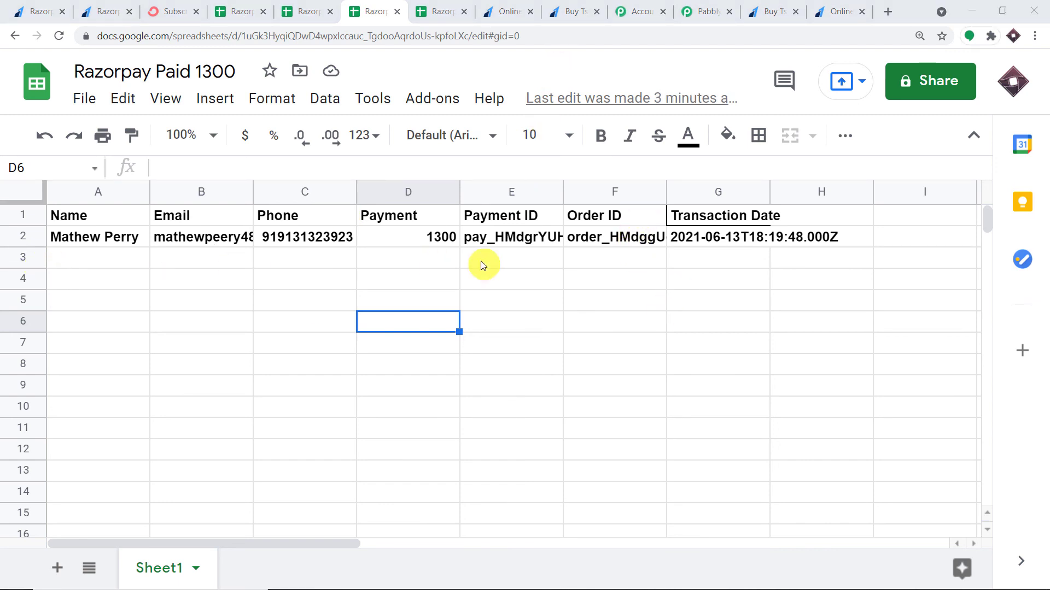
click(436, 6)
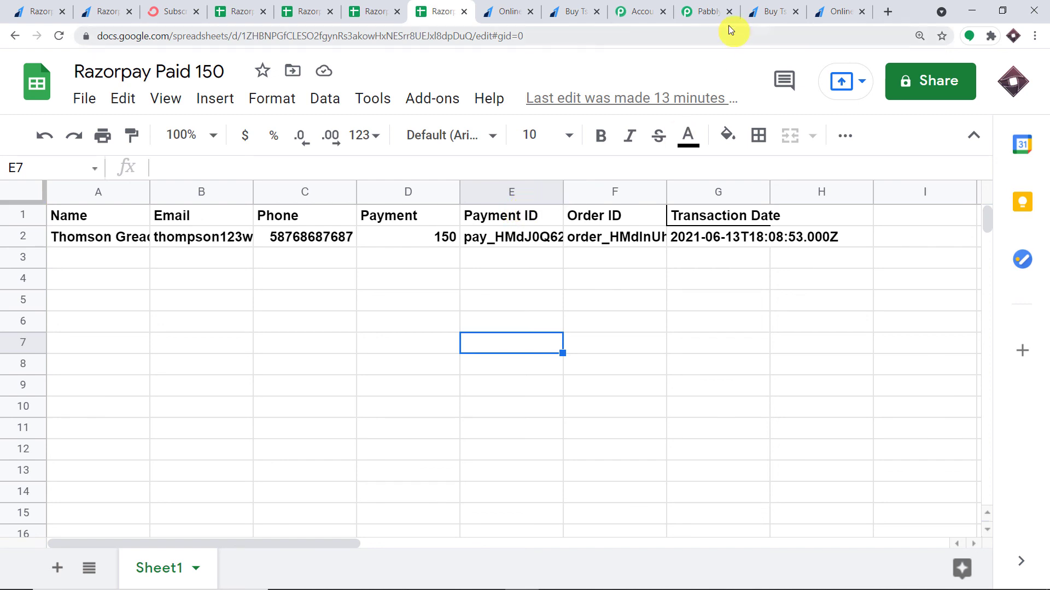
click(708, 12)
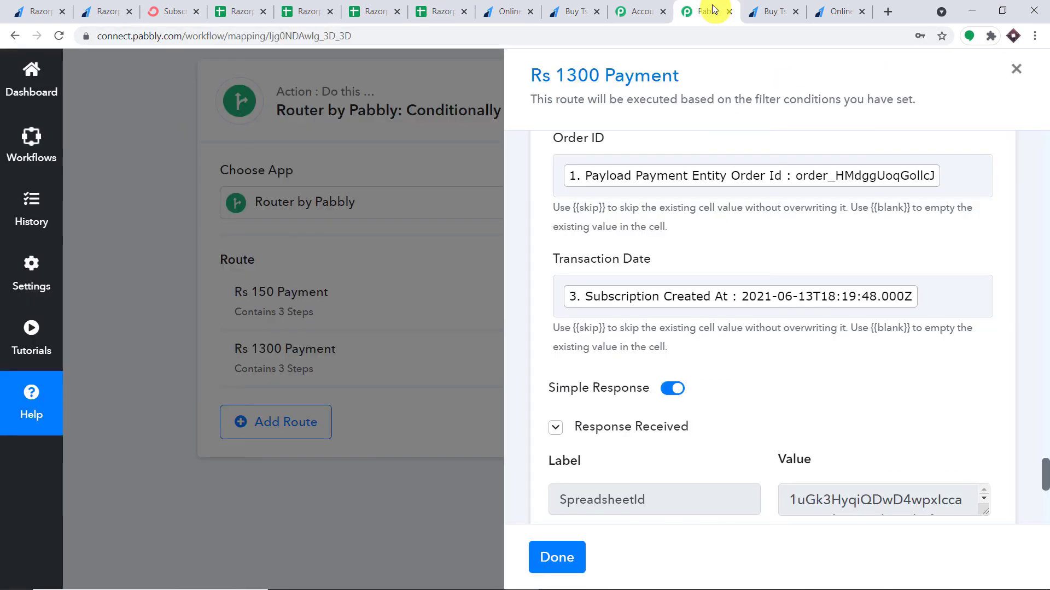
Finish the Rs 1300 route and scroll to the router listing both 3-step routes
click(545, 559)
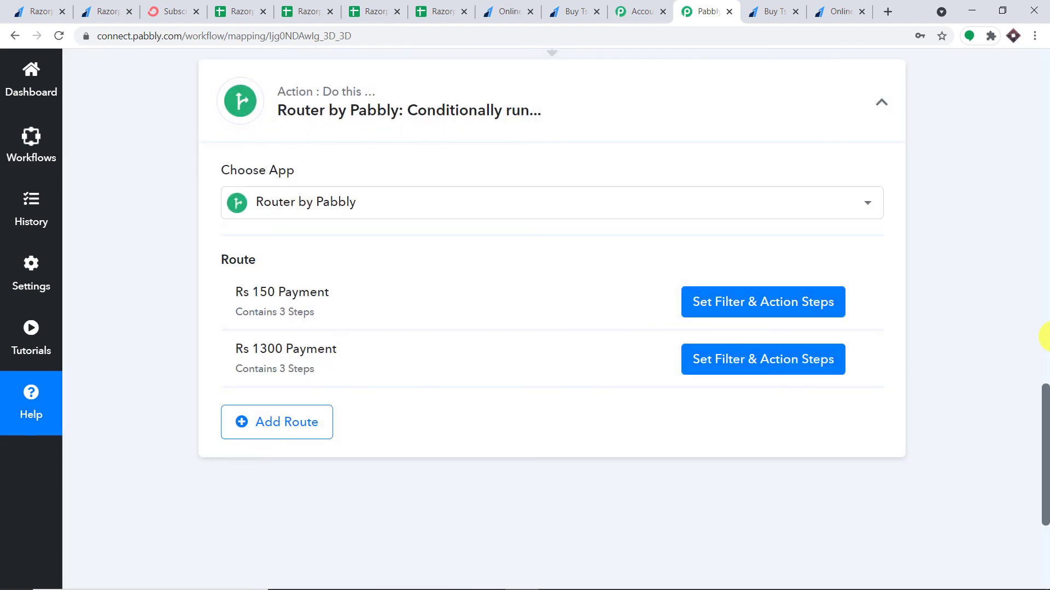
scroll(1044, 336, up, 20)
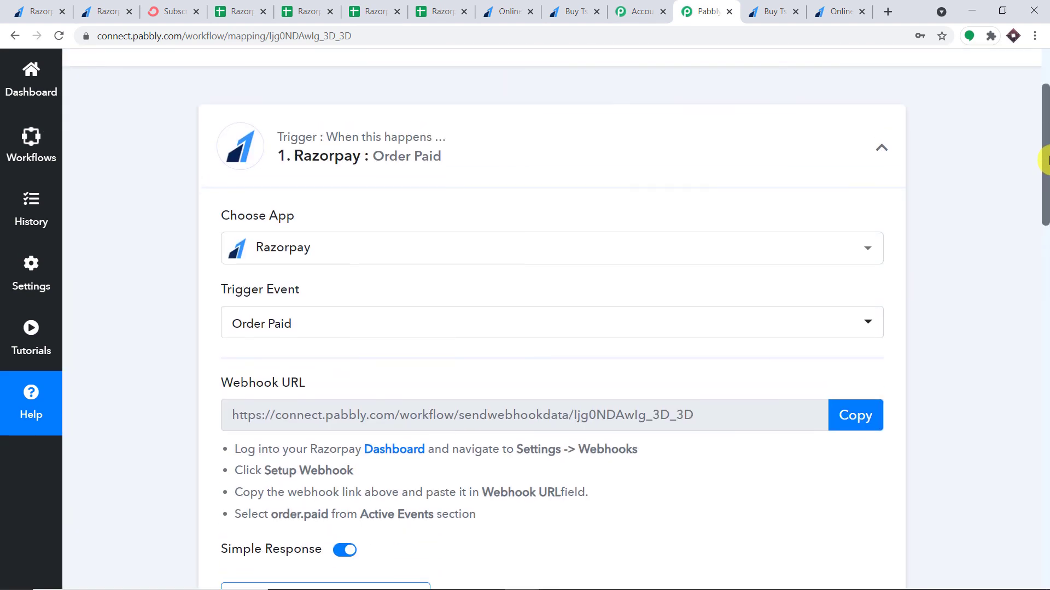
click(570, 174)
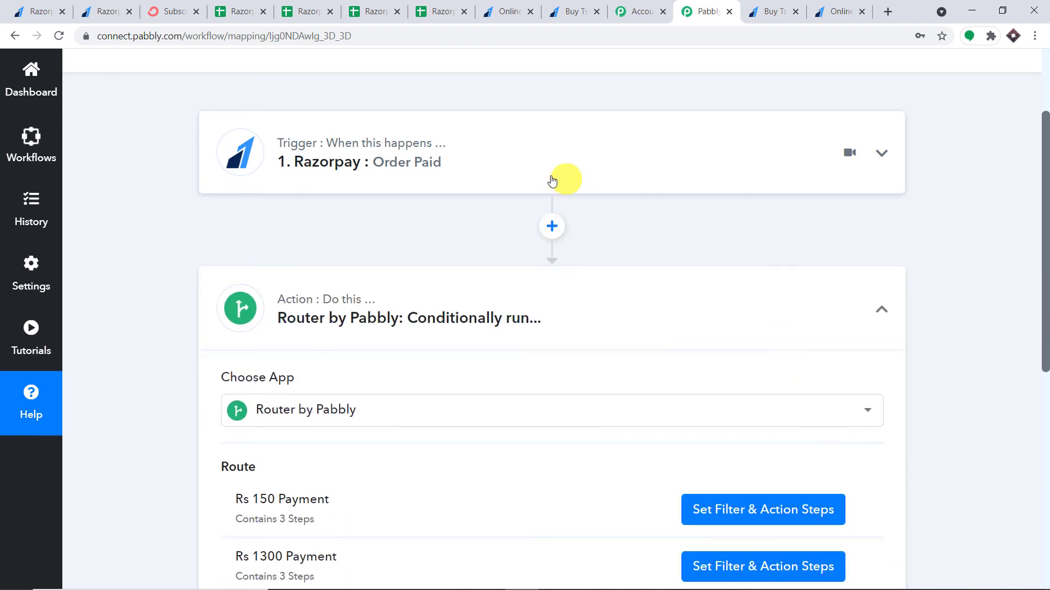
click(509, 167)
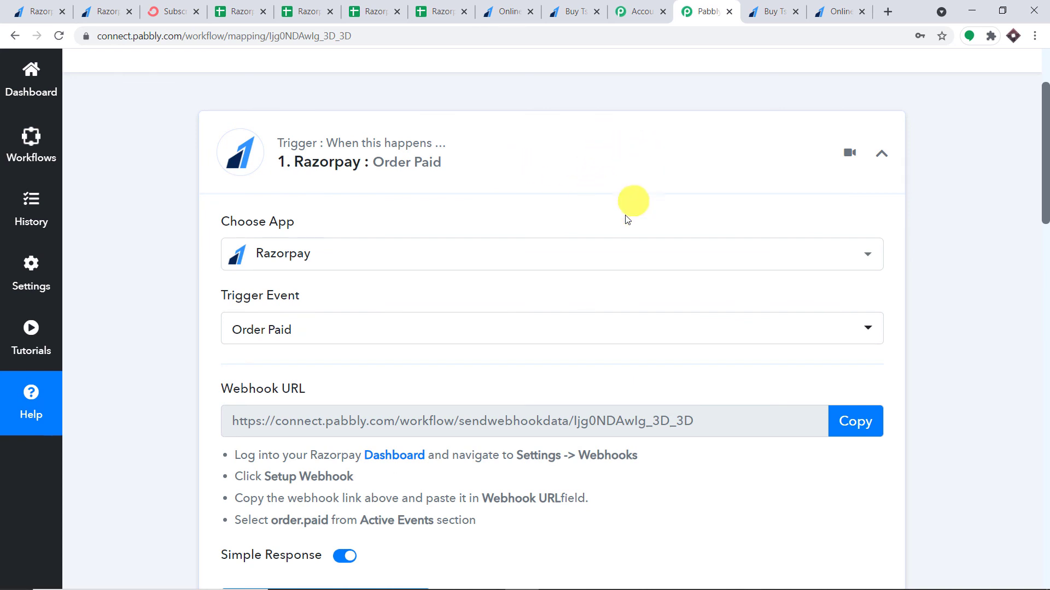
scroll(625, 247, down, 10)
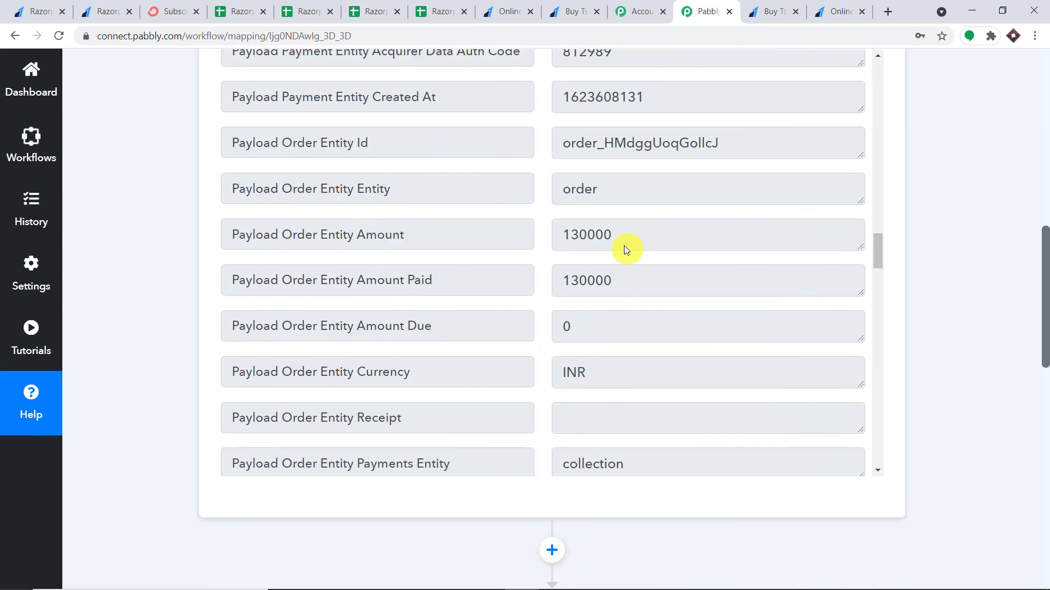
scroll(625, 245, down, 7)
scroll(372, 291, down, 1)
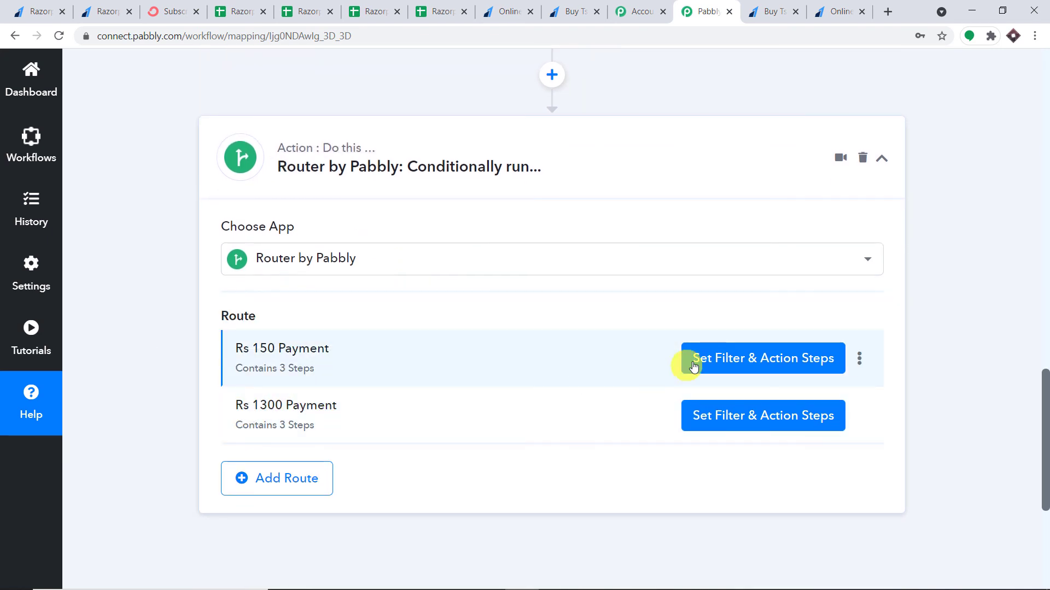
click(716, 363)
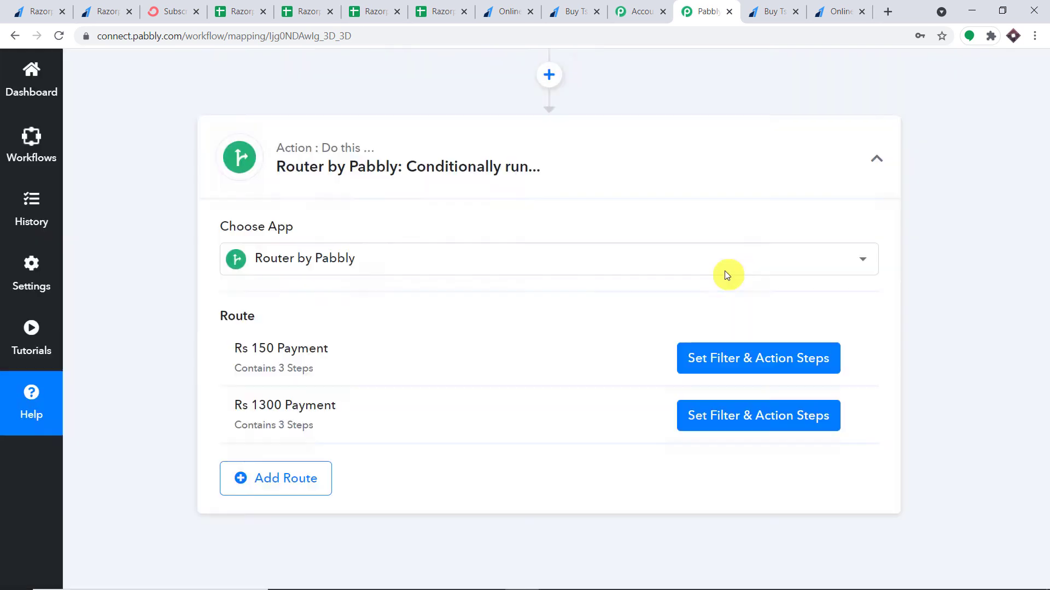
scroll(724, 267, up, 4)
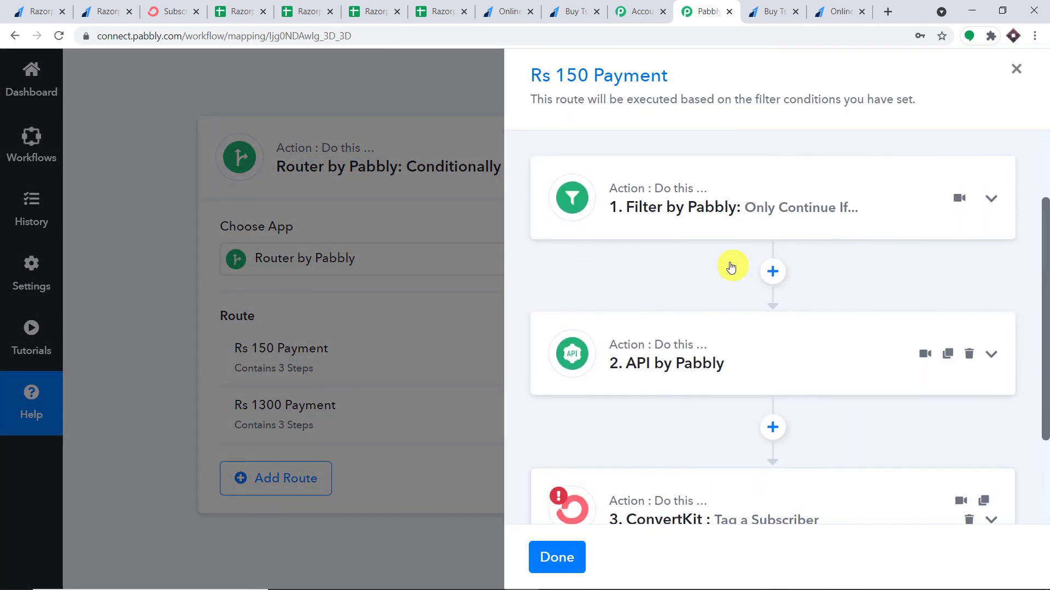
click(704, 220)
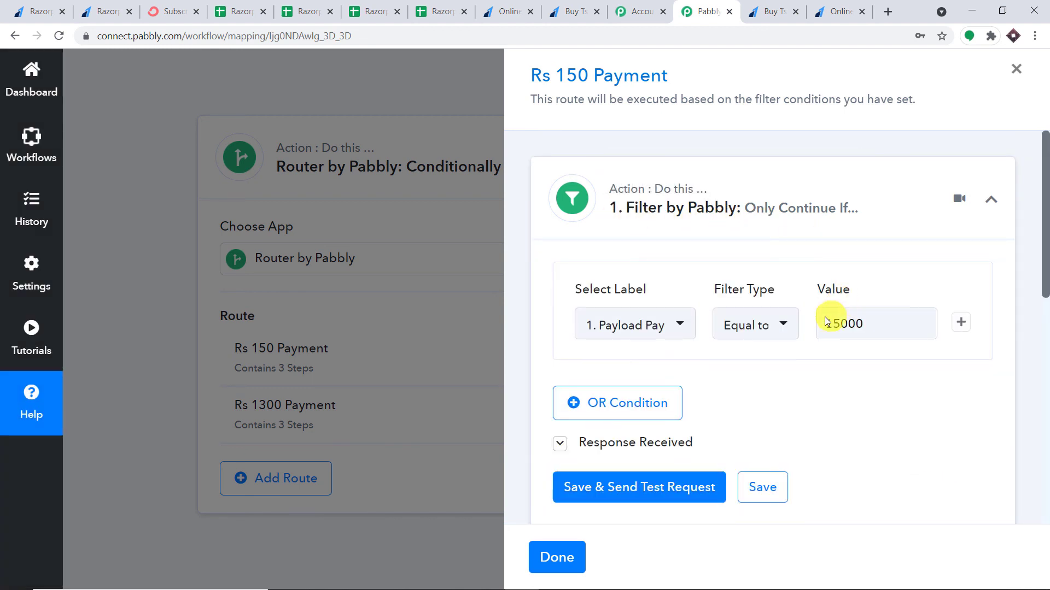
click(856, 327)
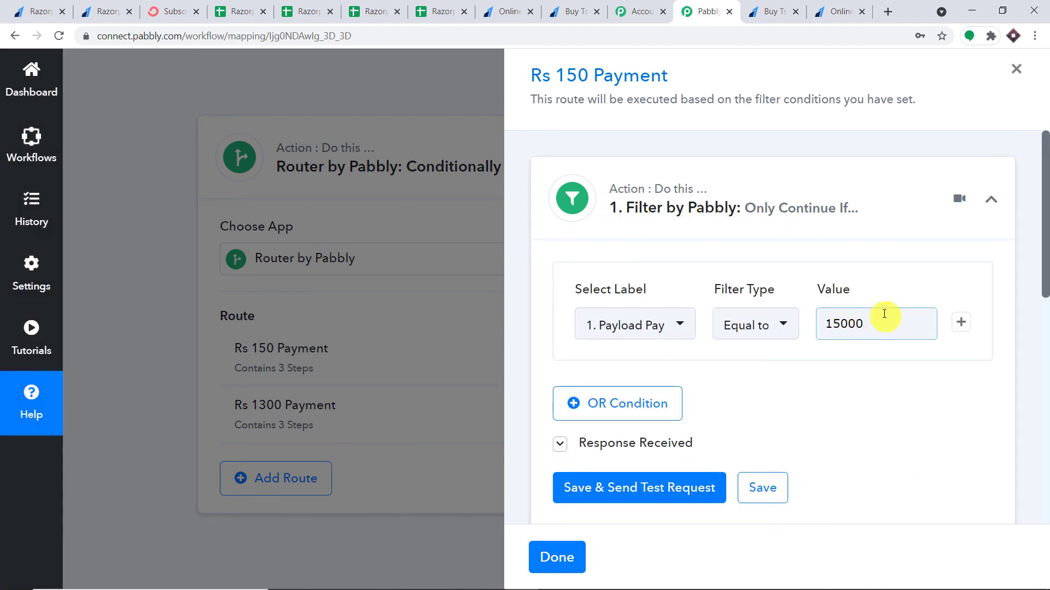
scroll(886, 313, down, 1)
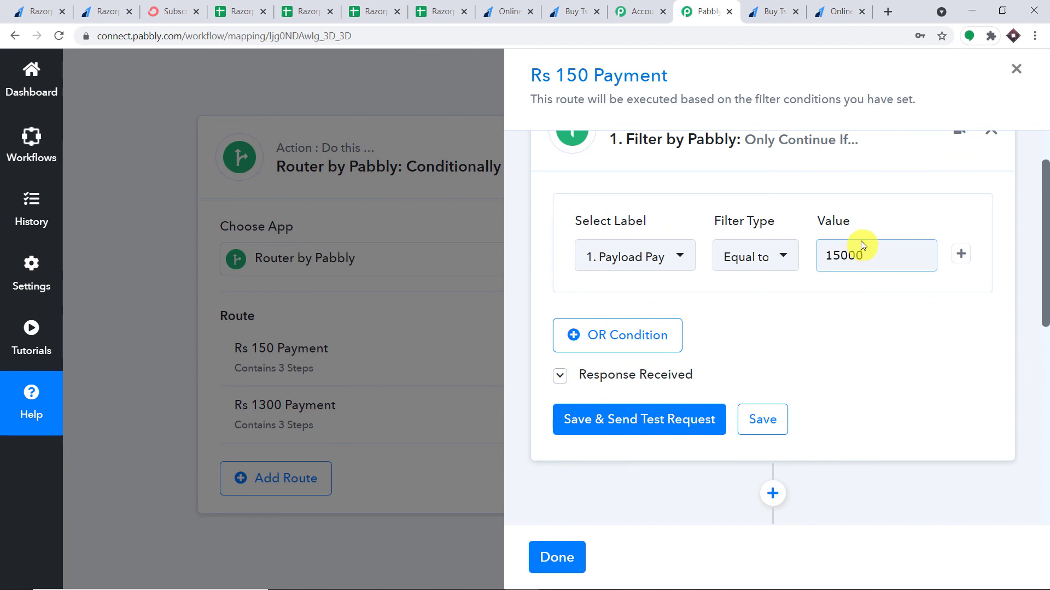
scroll(872, 241, down, 5)
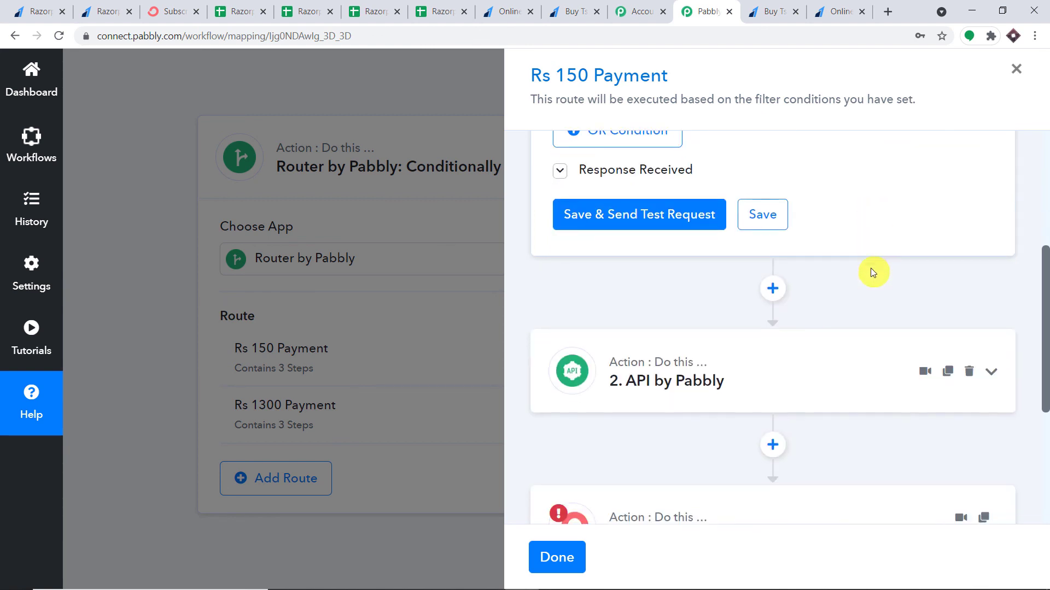
click(814, 265)
scroll(860, 339, down, 5)
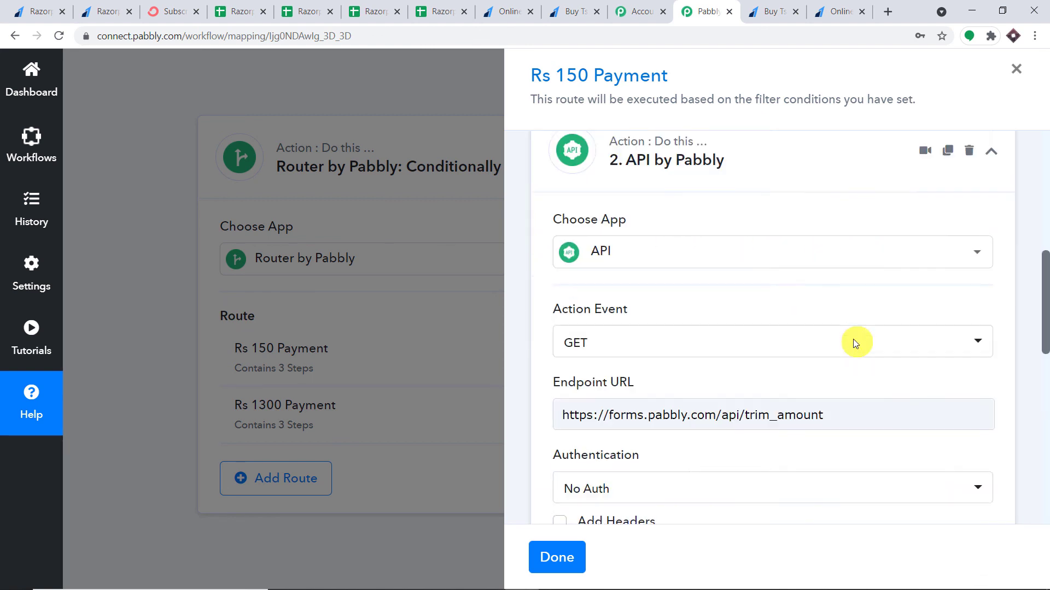
scroll(792, 353, down, 1)
scroll(762, 298, down, 1)
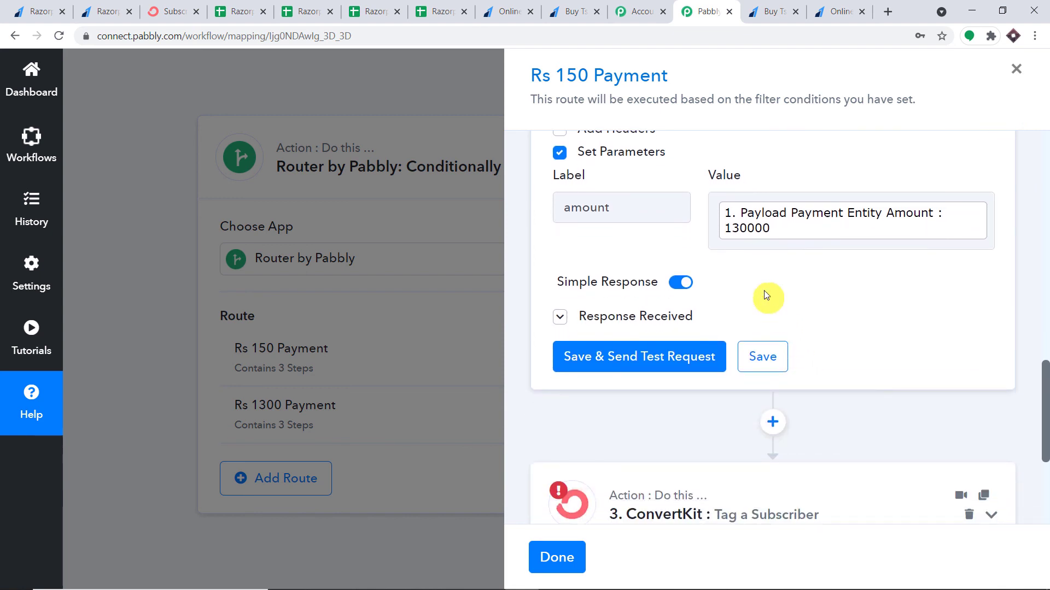
scroll(770, 283, up, 1)
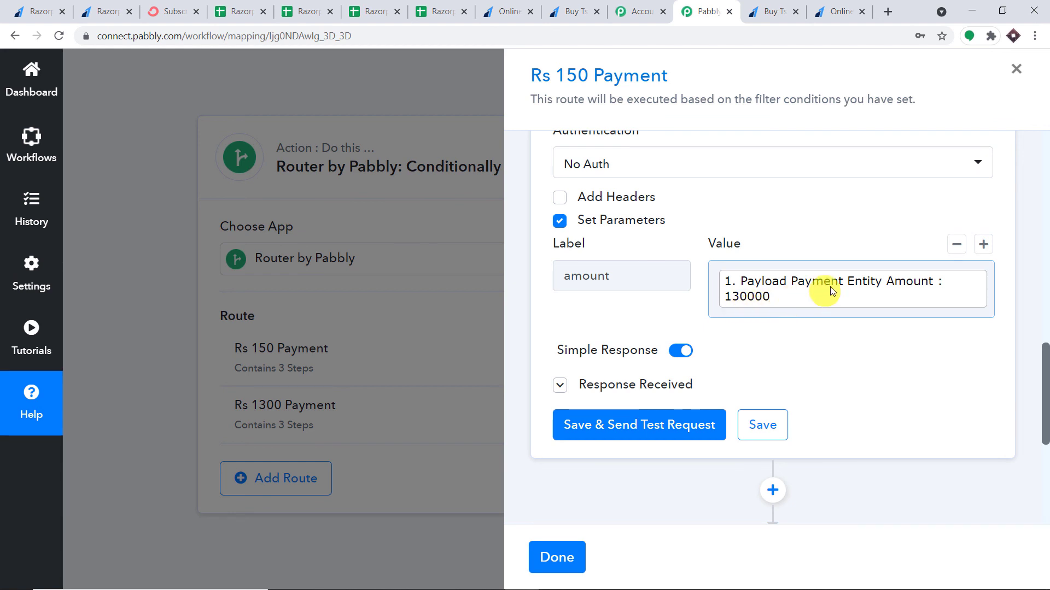
scroll(816, 294, down, 5)
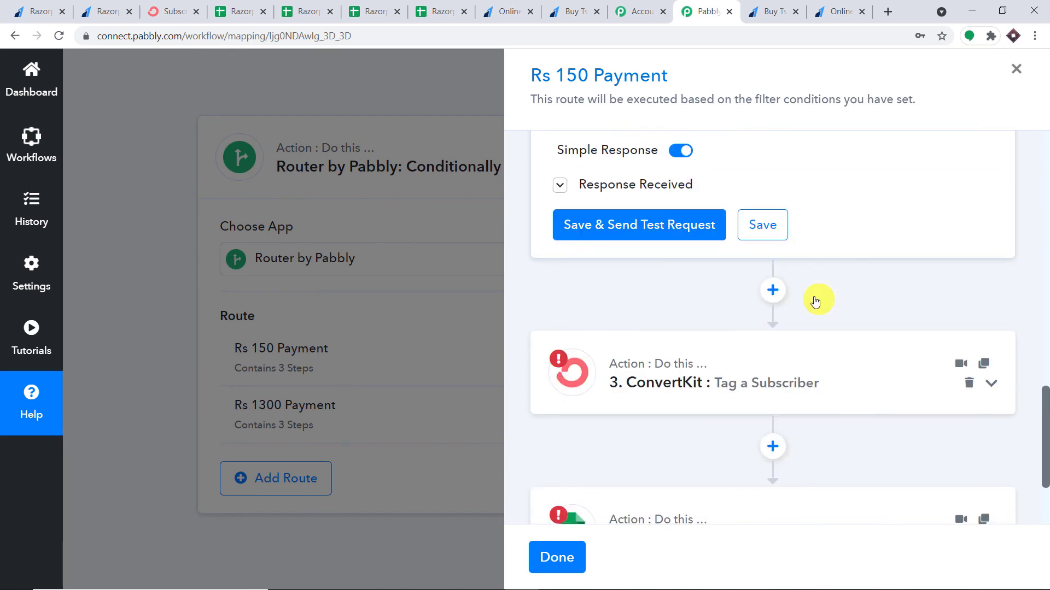
scroll(760, 323, down, 1)
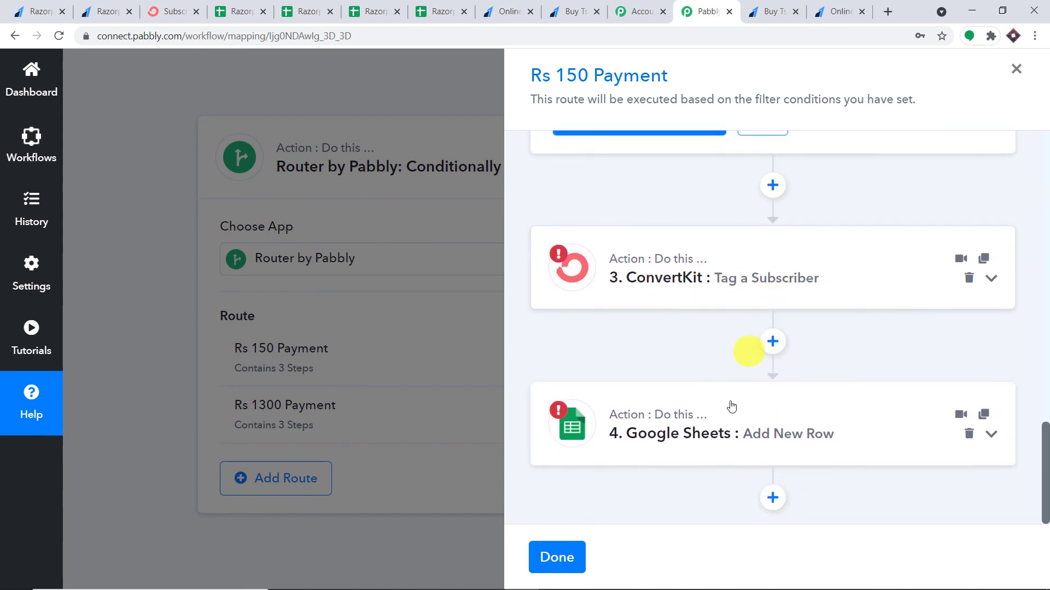
scroll(724, 296, up, 10)
scroll(728, 295, up, 8)
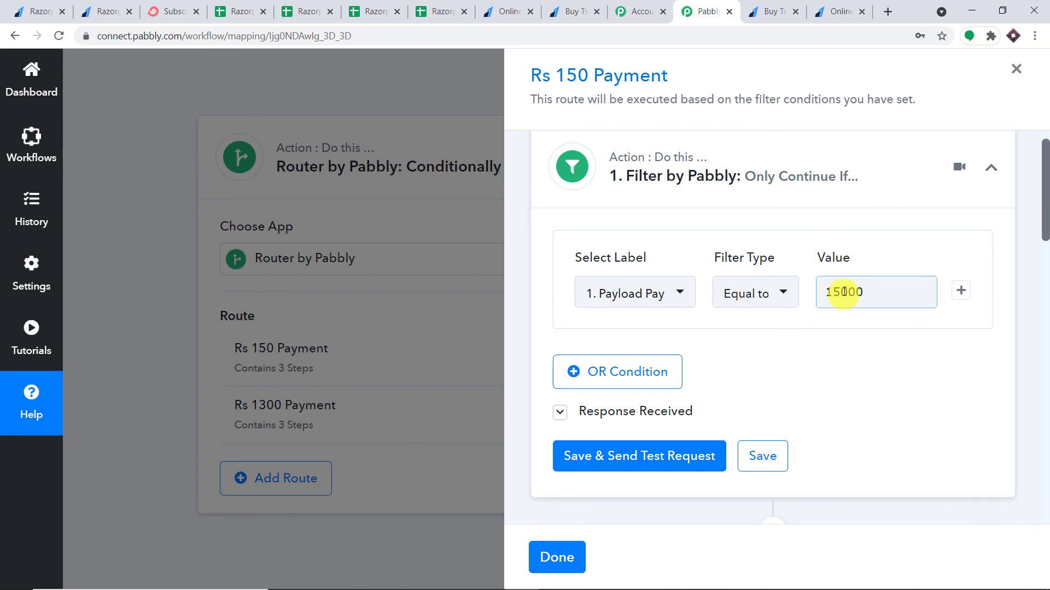
scroll(864, 298, down, 11)
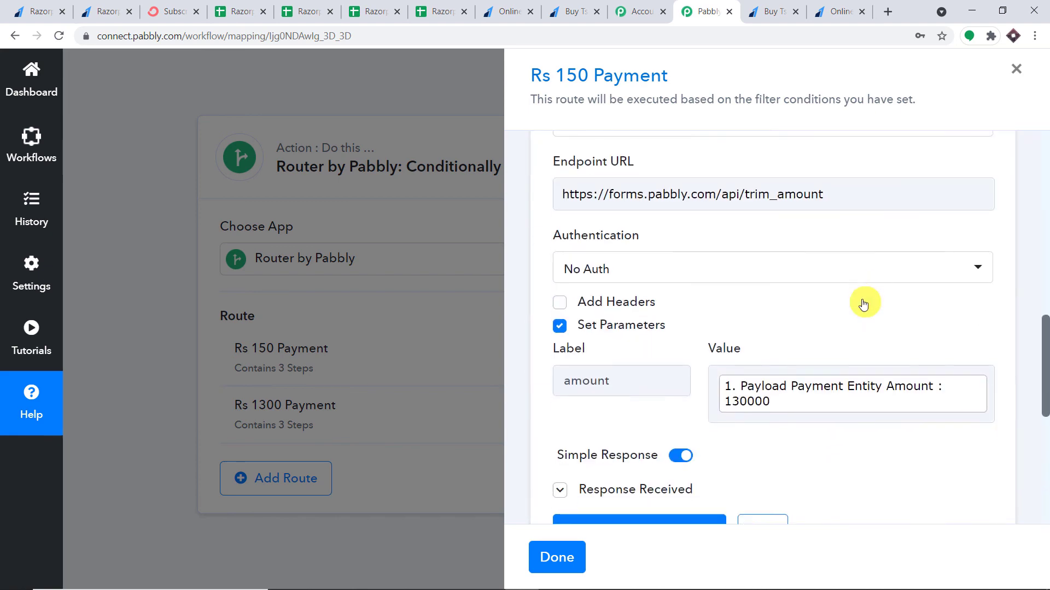
scroll(853, 305, down, 7)
scroll(798, 242, up, 2)
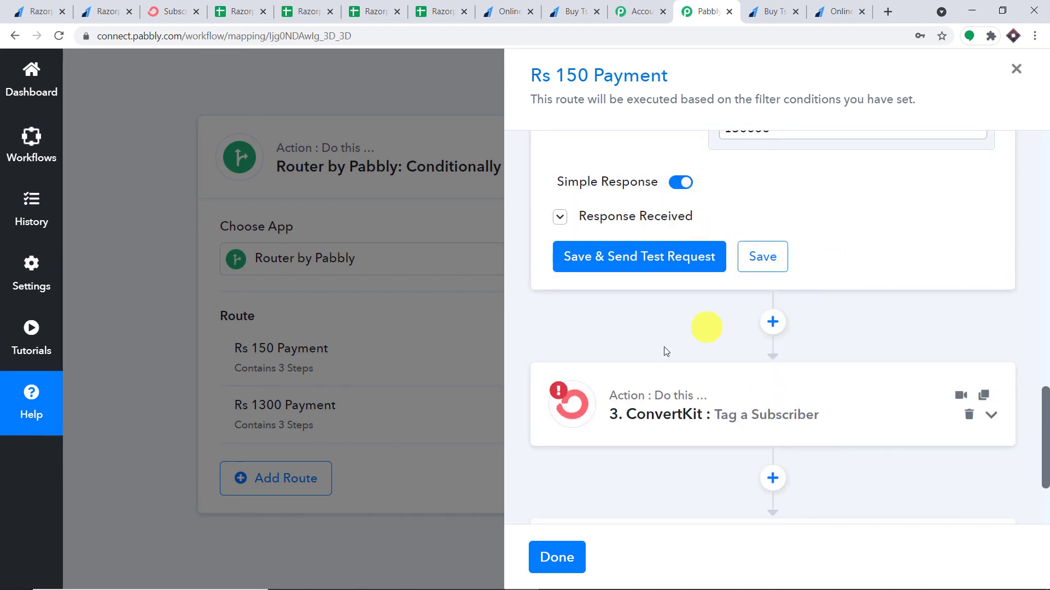
scroll(705, 334, down, 2)
scroll(736, 312, up, 3)
scroll(746, 328, down, 3)
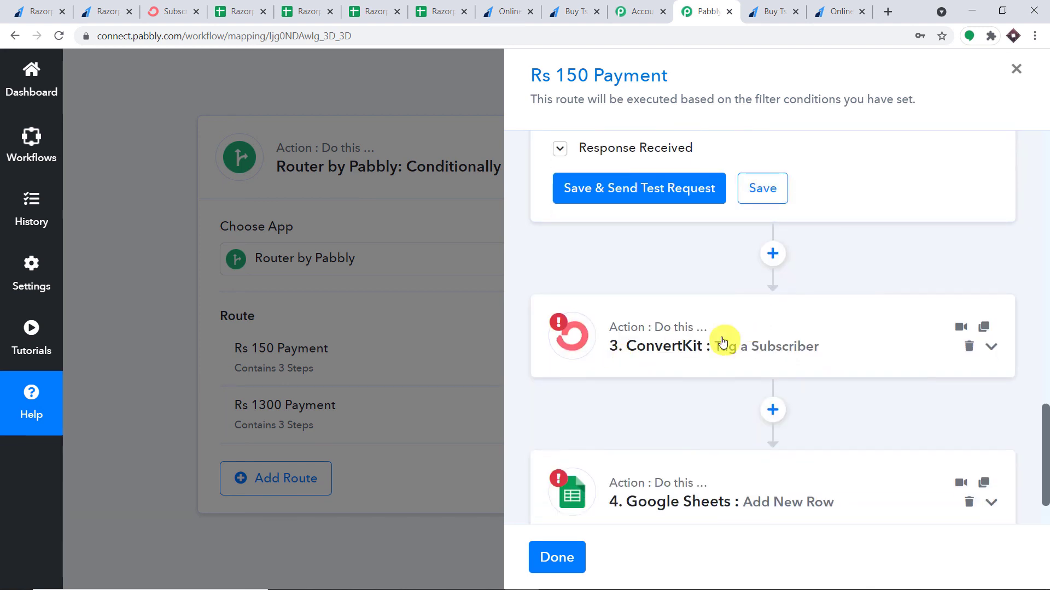
scroll(678, 393, down, 1)
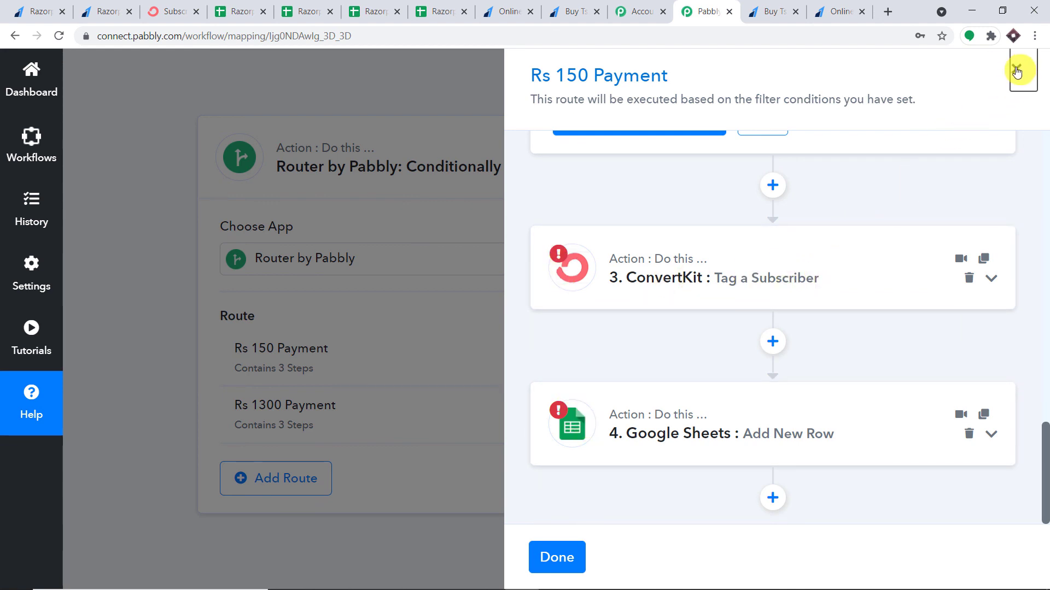
click(558, 558)
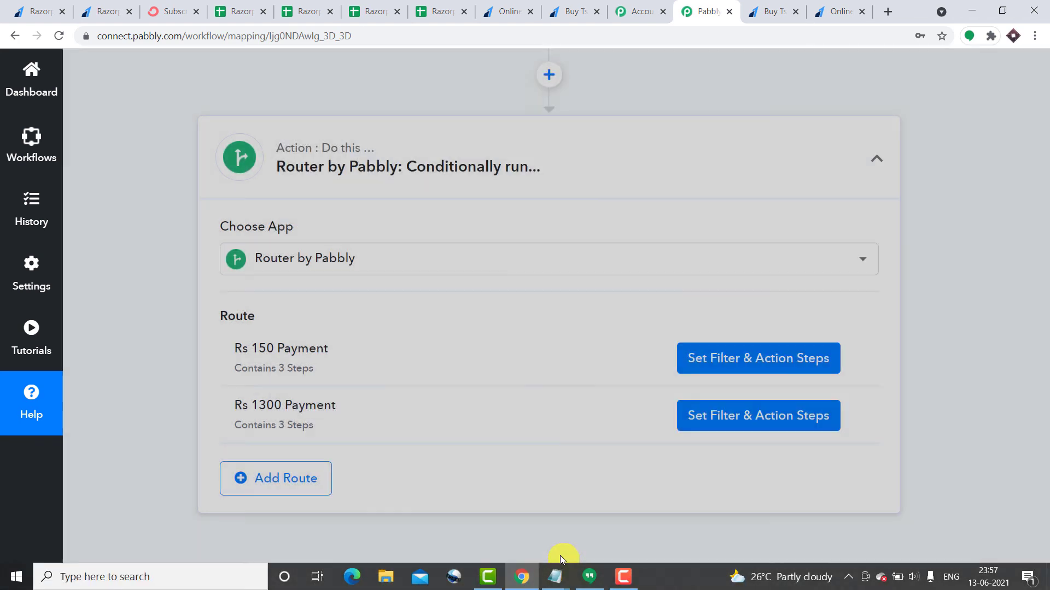
Open the Rs 1300 Payment route and review its filter settings
click(735, 417)
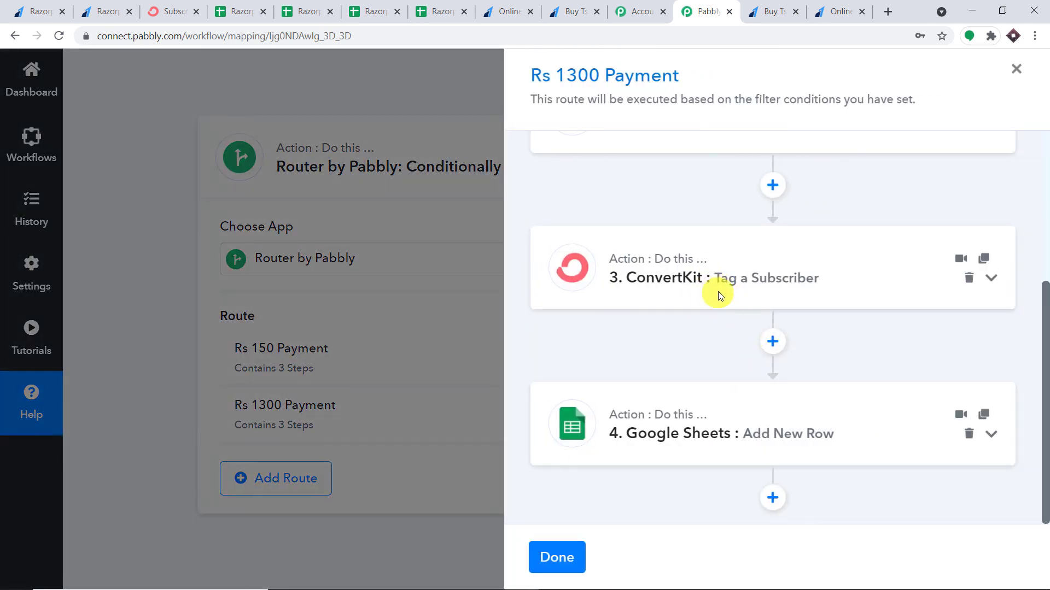
scroll(719, 296, up, 5)
scroll(721, 239, down, 4)
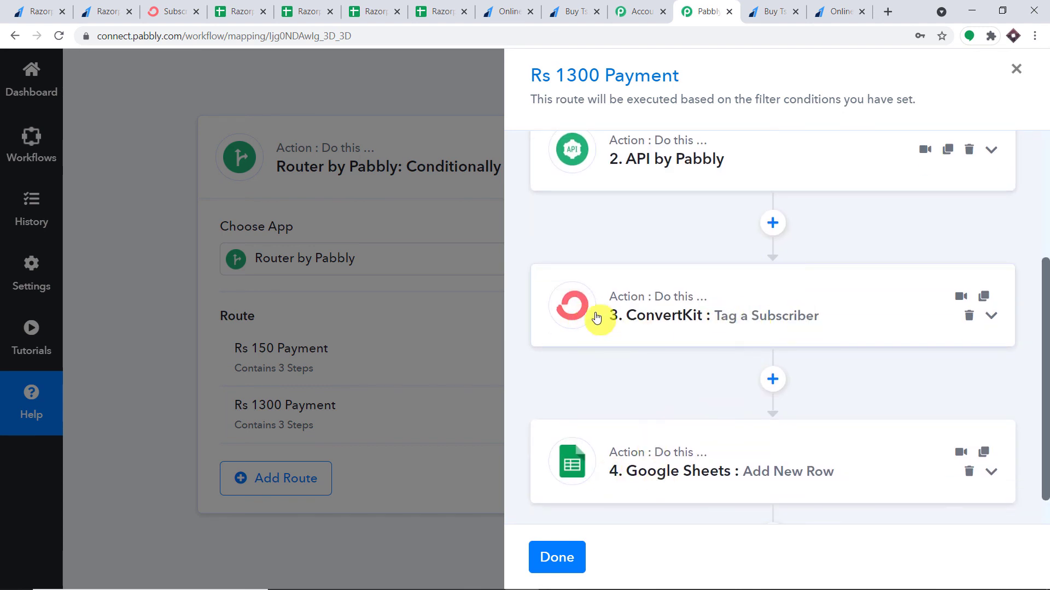
scroll(720, 312, up, 4)
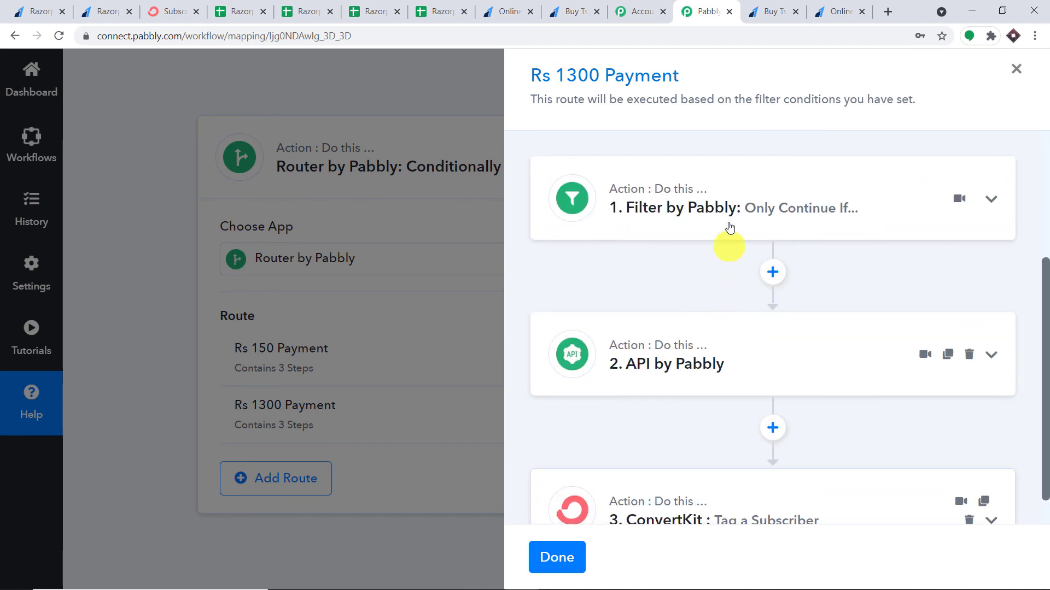
click(790, 221)
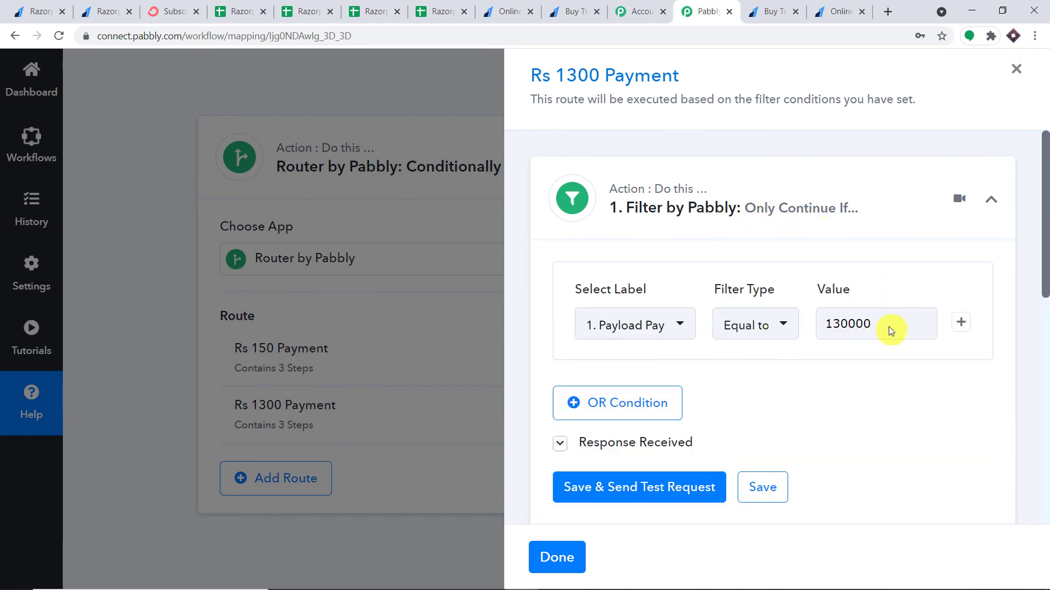
scroll(815, 350, down, 6)
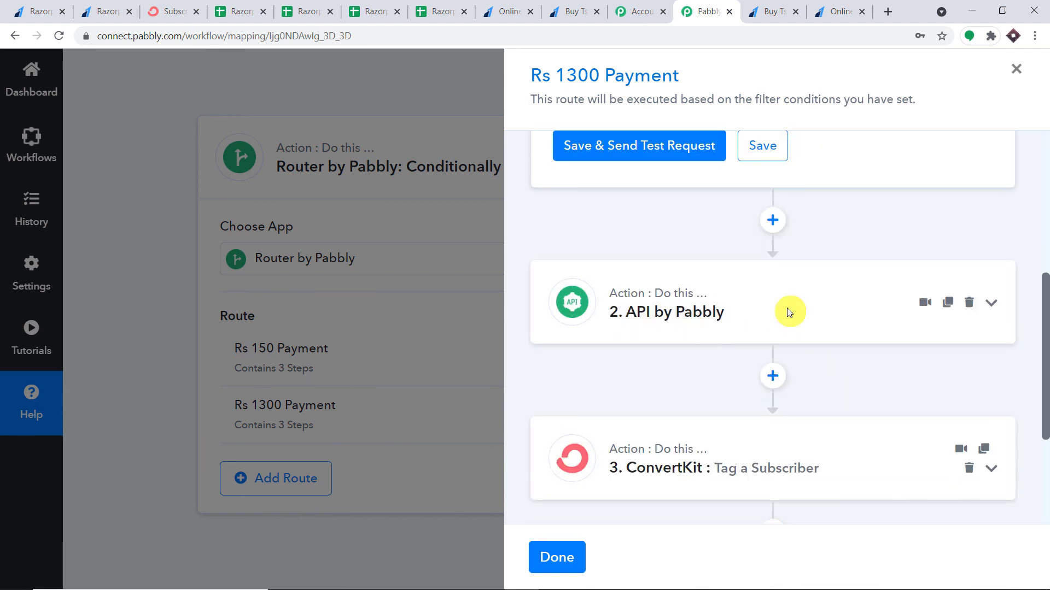
Check the route's API step, close it, and scroll up to the webhook response showing 130000
click(788, 312)
scroll(862, 342, down, 6)
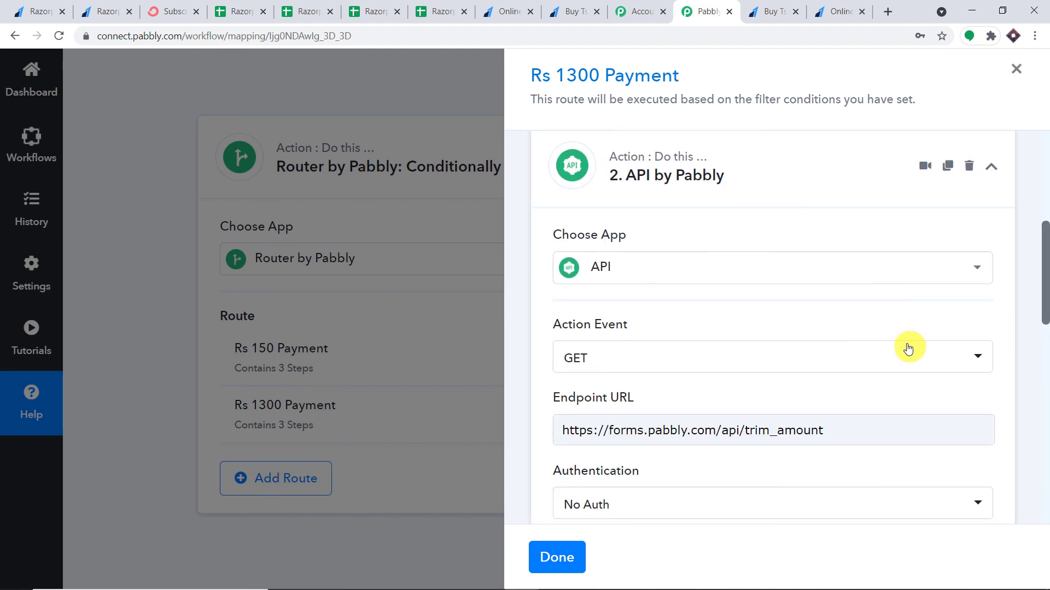
scroll(906, 348, down, 7)
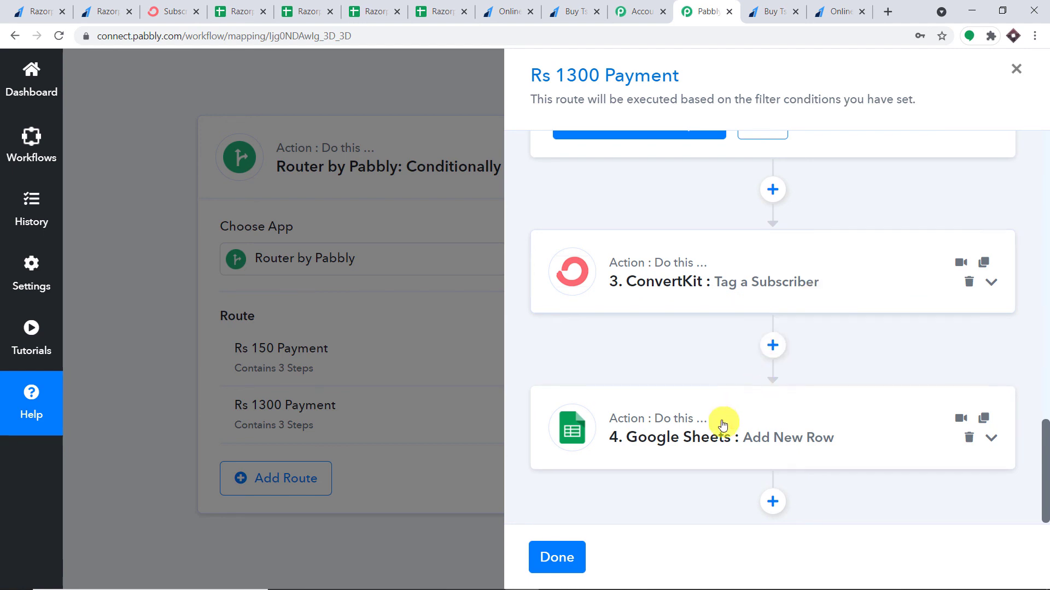
scroll(858, 421, down, 1)
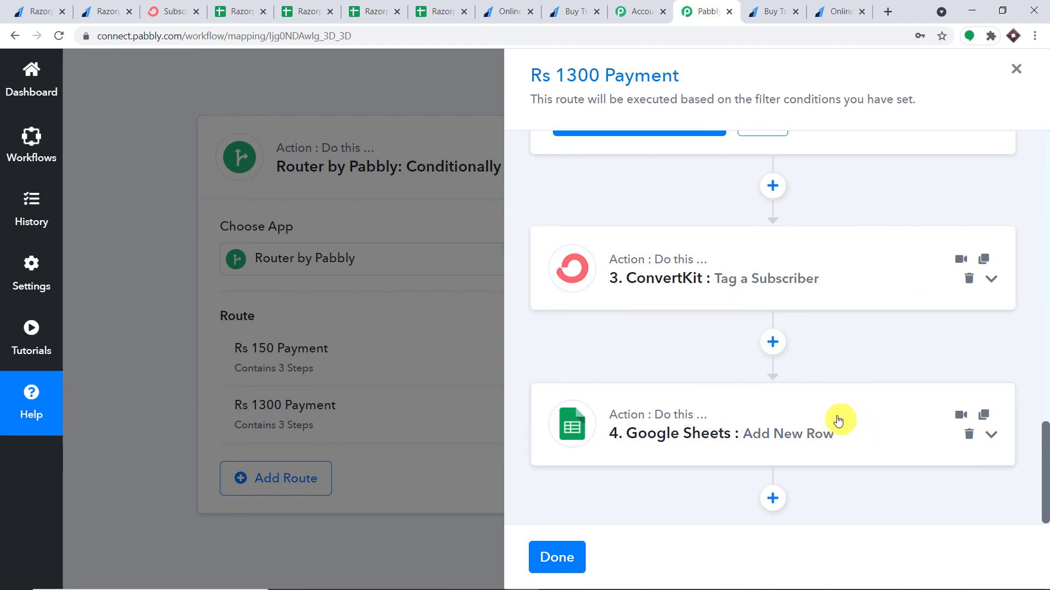
click(557, 558)
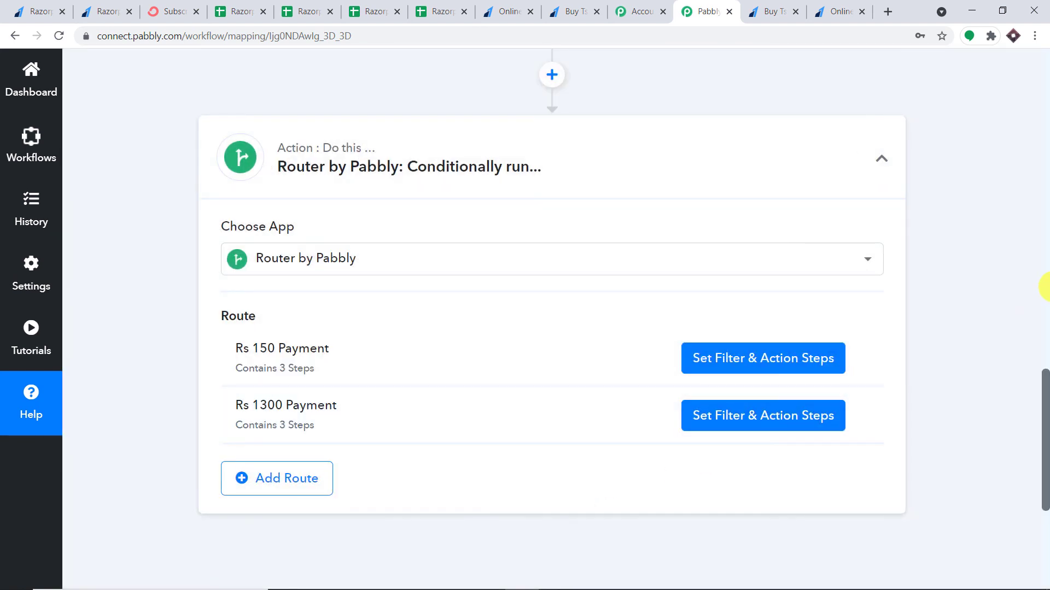
click(1043, 289)
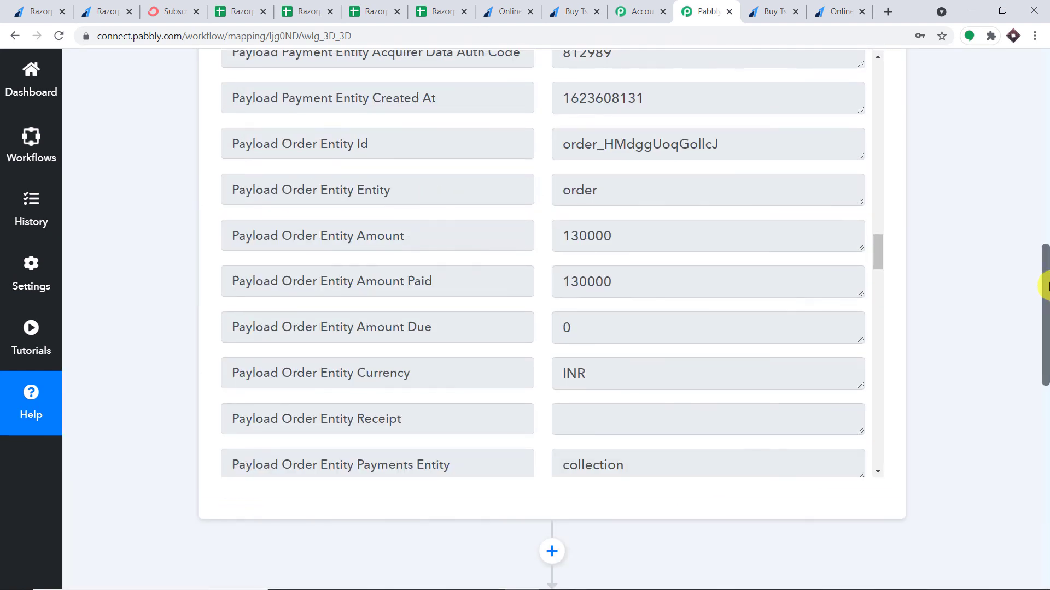
drag(1043, 288, 1048, 220)
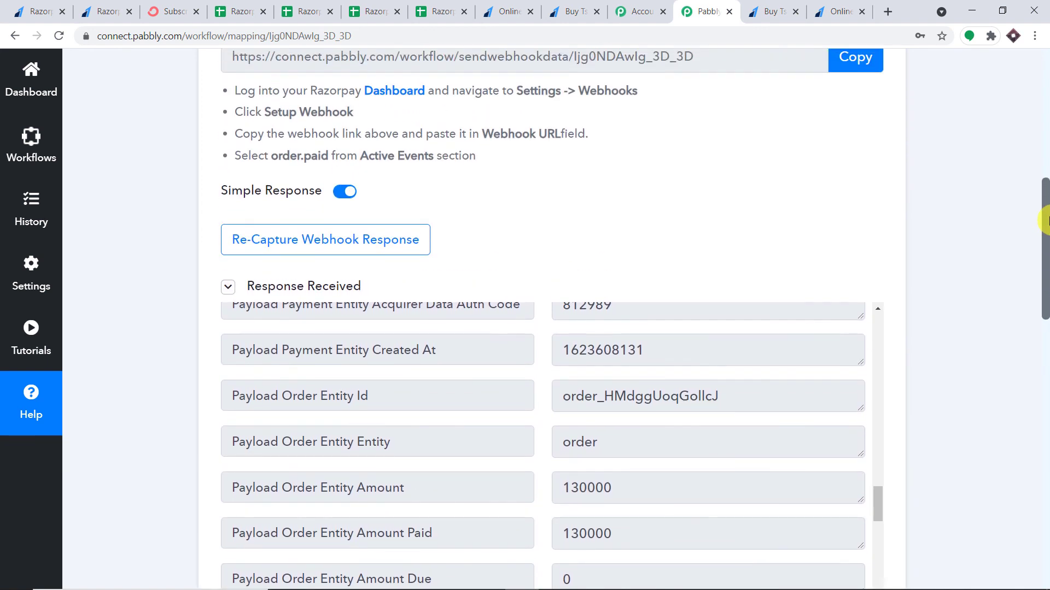